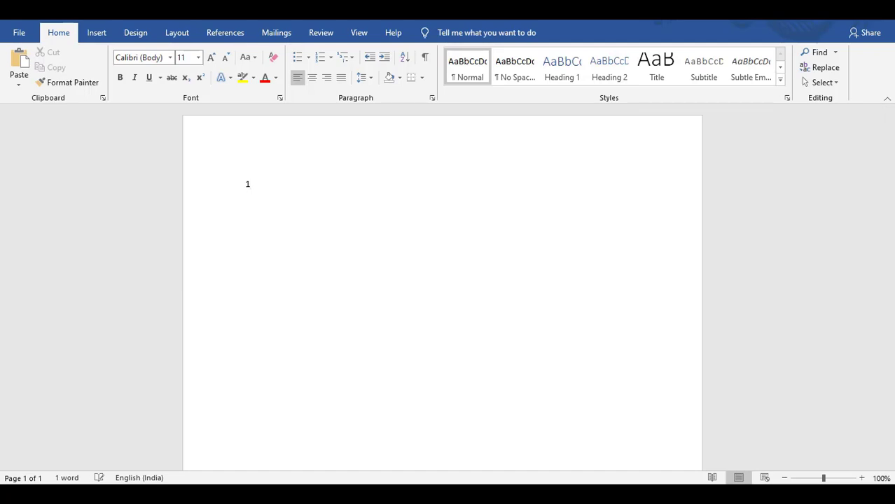
Write "domain" as item 1 and add "2 hosting", "3 install wordpress" and "4 create a website" on separate lines.
text(domain)
key(Return)
text(2 )
text(host)
text(ing )
text(3)
text( insta)
text(ll wor)
text(dpress)
key(Return)
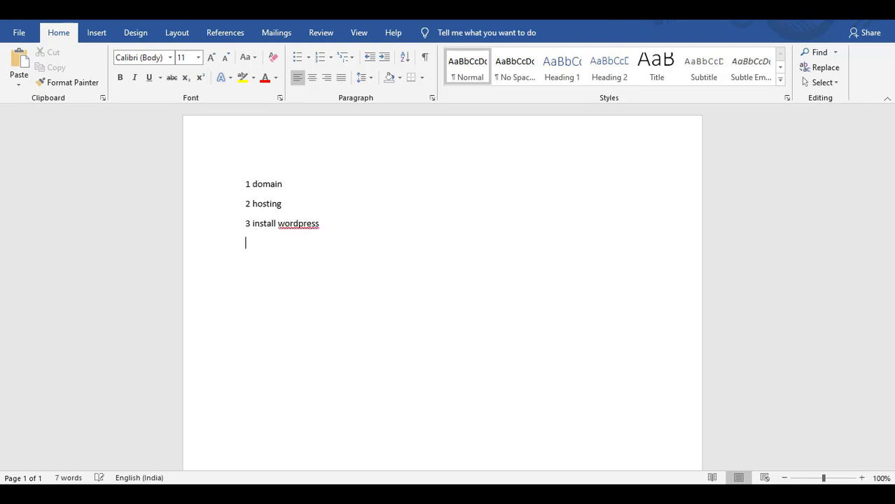
text(4 create a website)
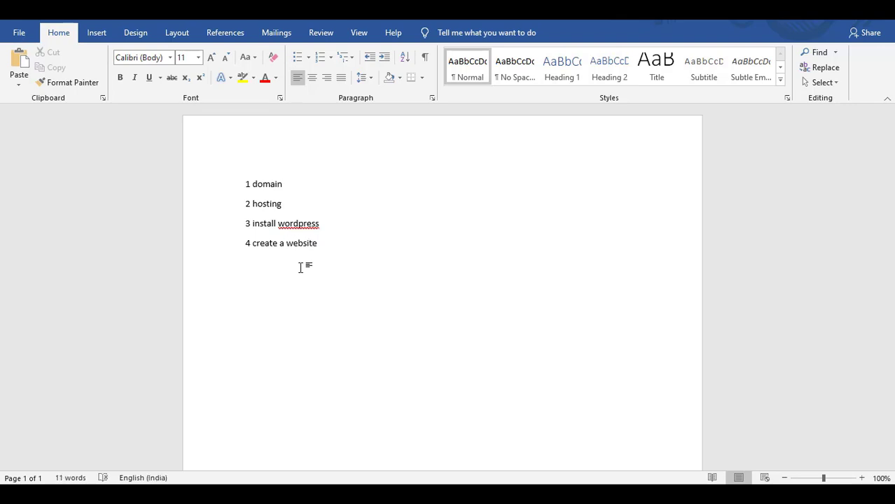
key(Return)
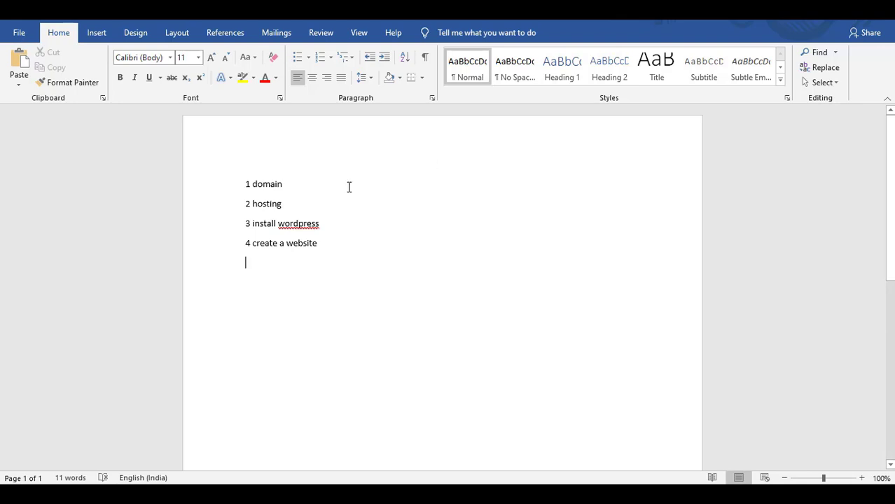
click(299, 184)
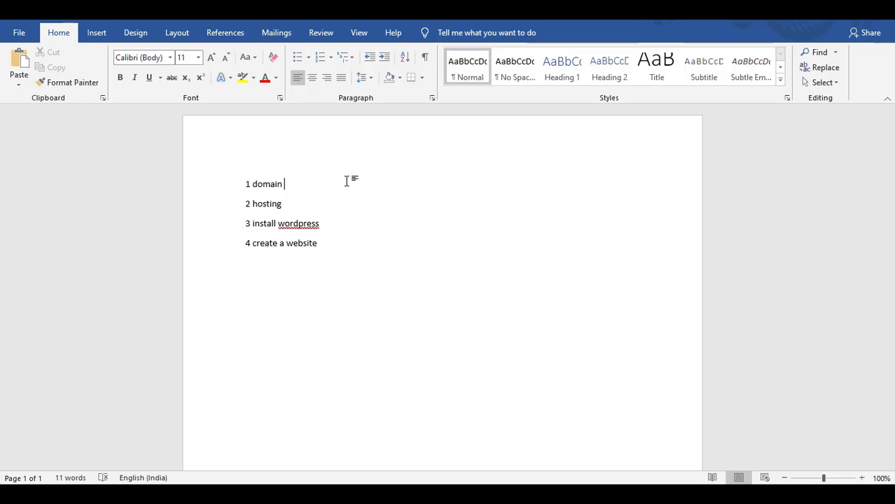
click(293, 204)
click(357, 231)
key(Down)
key(Return)
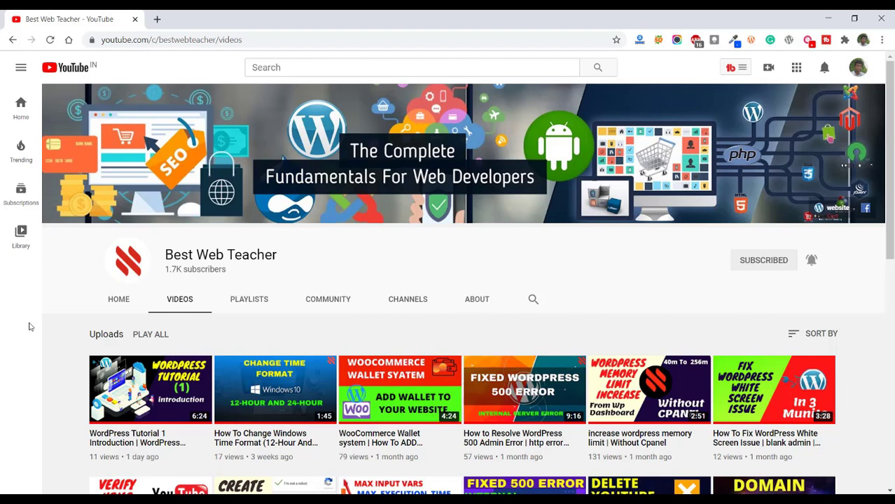
Switch to GoDaddy in a new browser tab and search for the domain name wordpresslesson.
click(157, 19)
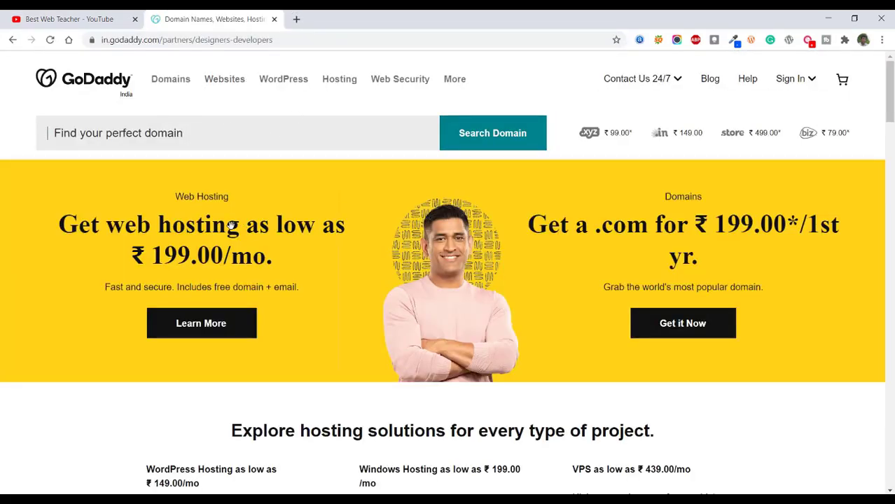
click(210, 132)
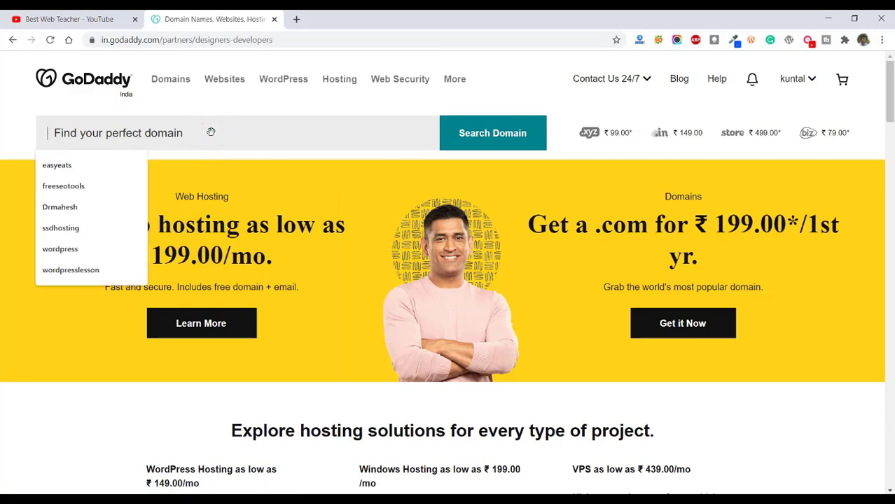
text(wordpress)
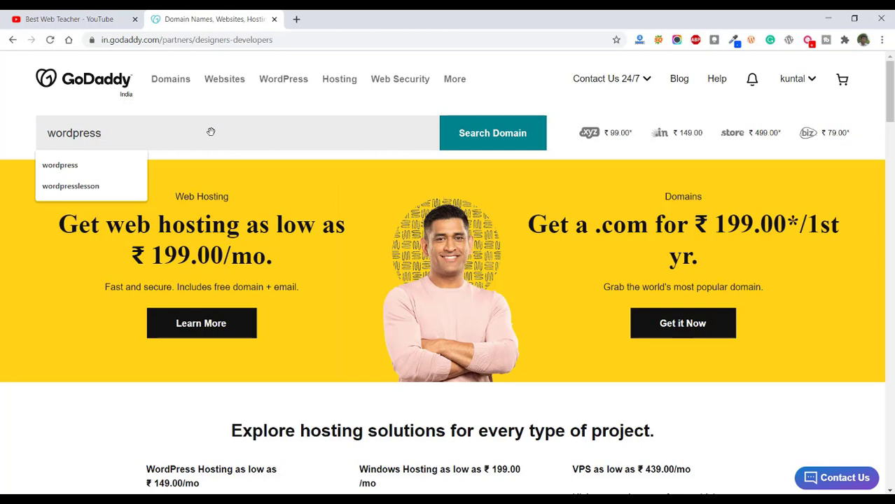
key(Return)
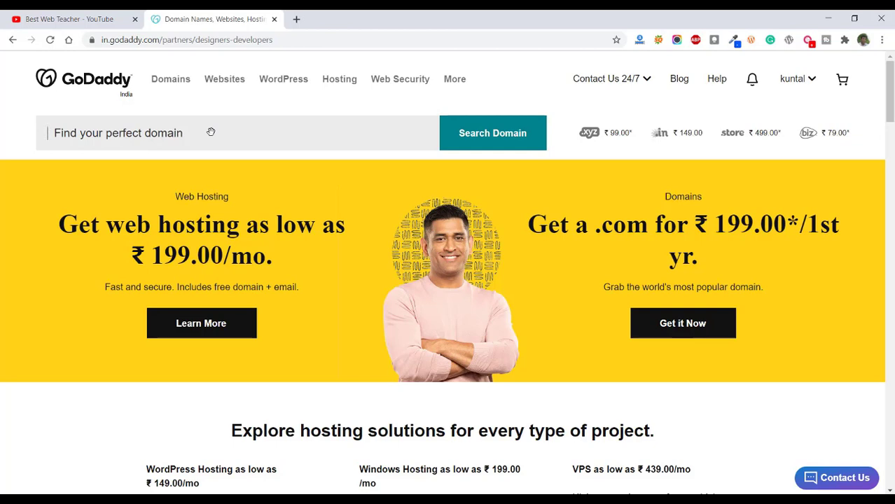
text(wordpresslesson)
click(493, 133)
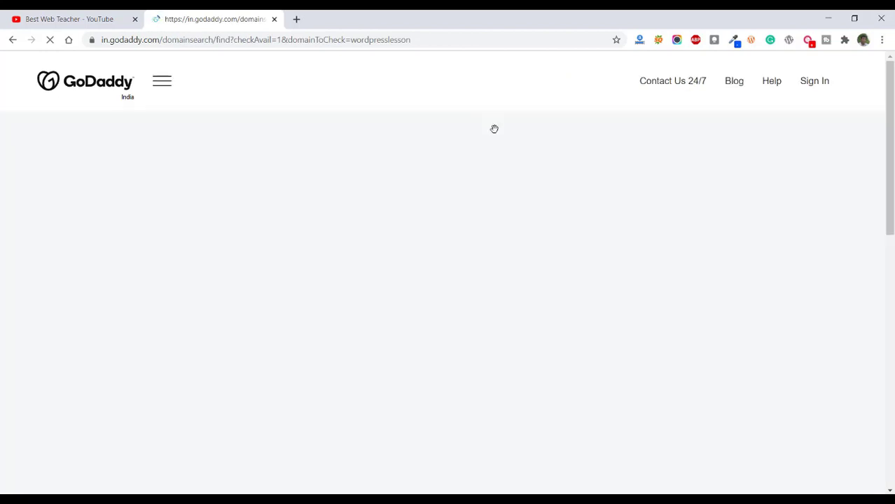
Examine the domain extensions offered for wordpresslesson and their first-year prices in the search results.
scroll(486, 199, down, 5)
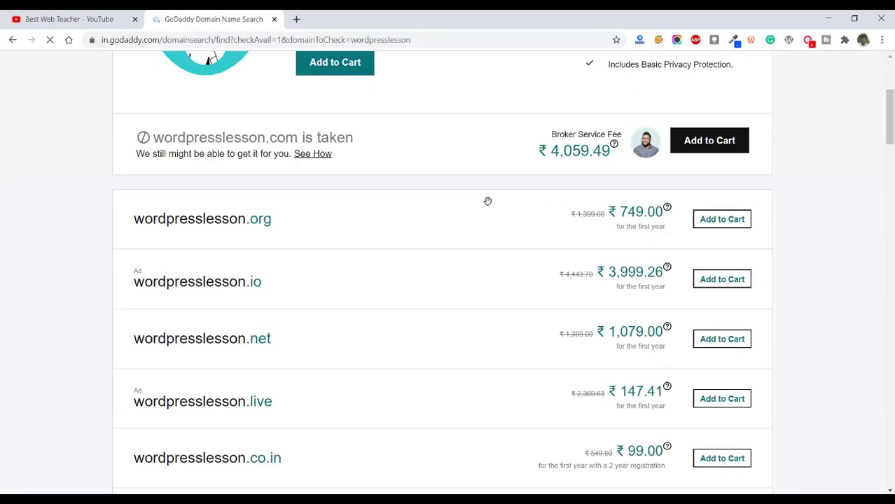
scroll(169, 175, down, 5)
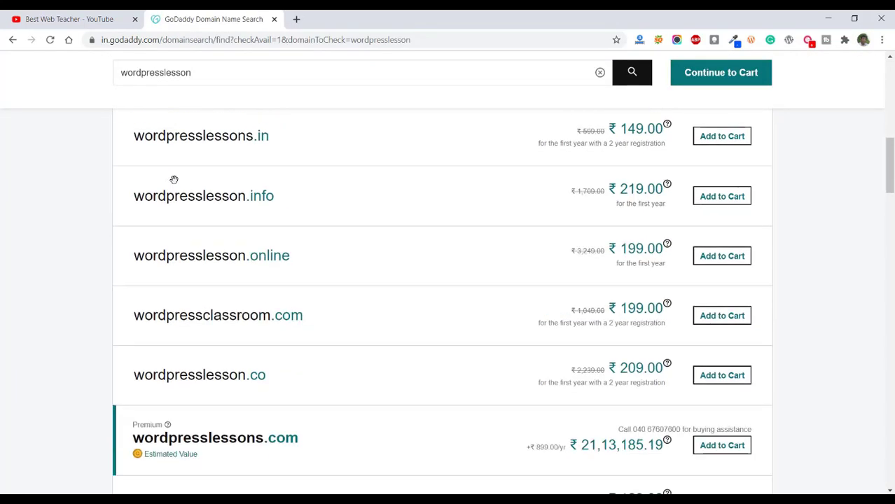
scroll(248, 319, up, 6)
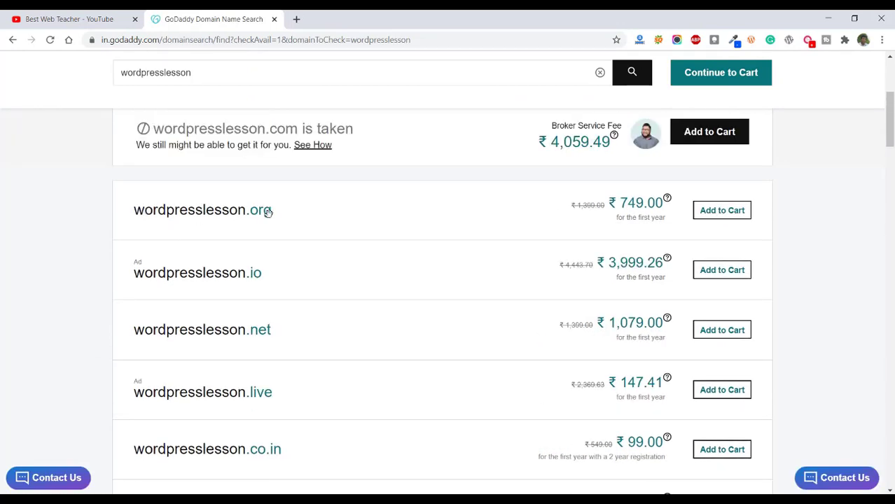
scroll(264, 288, down, 1)
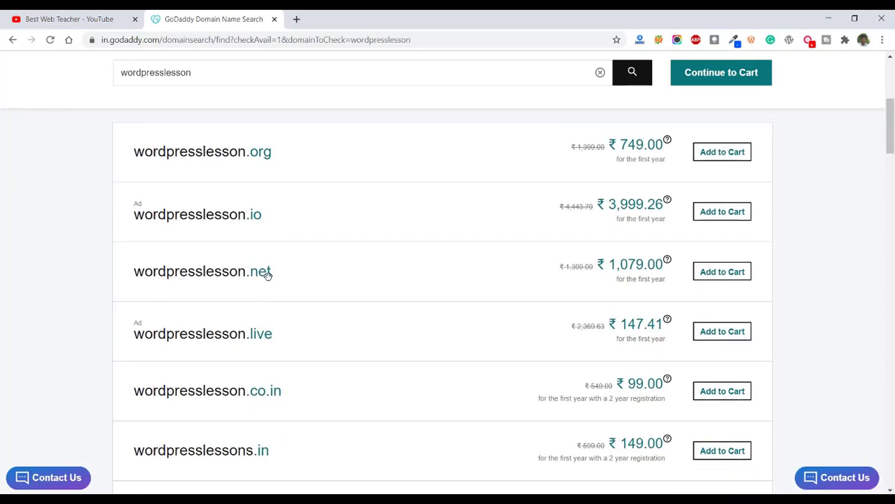
scroll(267, 282, down, 1)
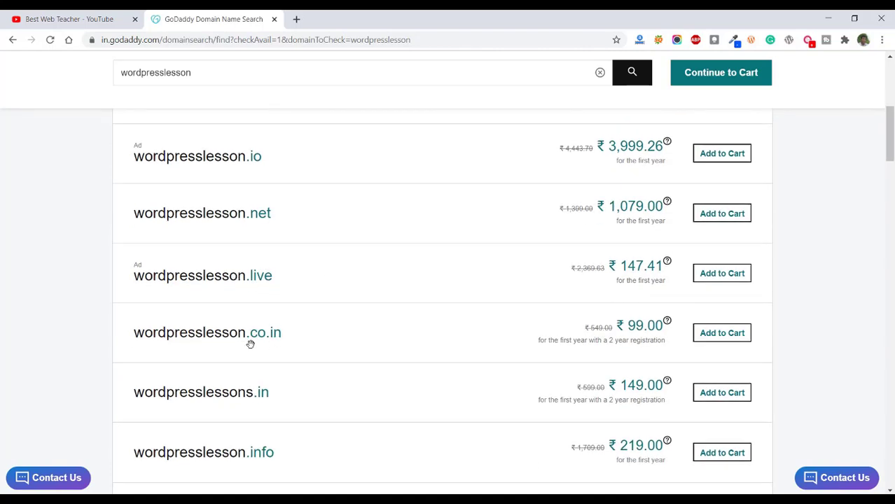
scroll(368, 346, down, 1)
scroll(200, 288, down, 4)
scroll(203, 250, down, 6)
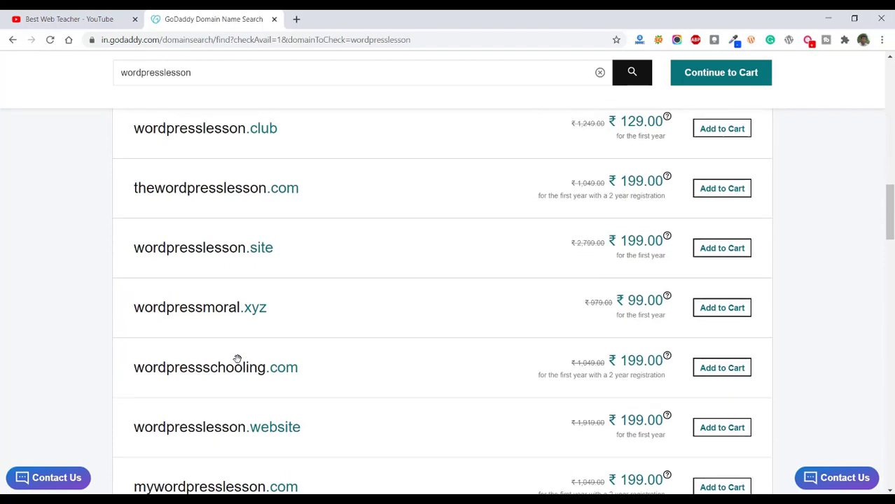
scroll(238, 353, up, 10)
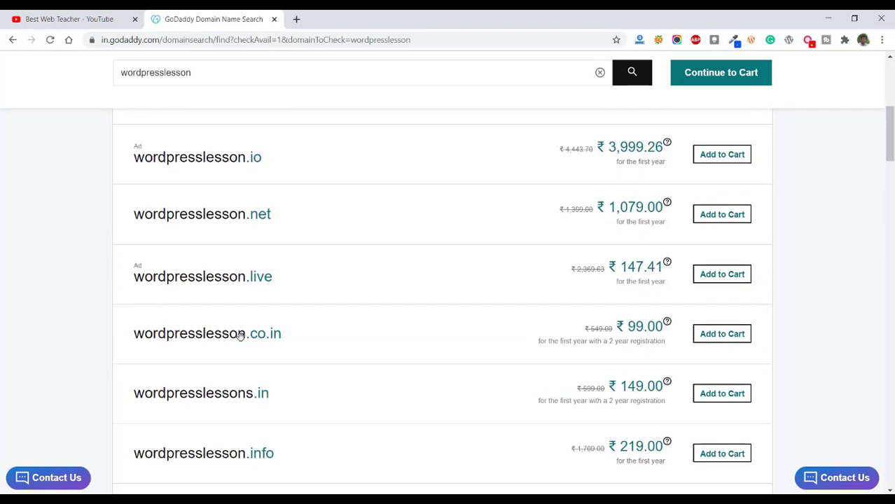
scroll(240, 337, up, 2)
scroll(240, 337, up, 3)
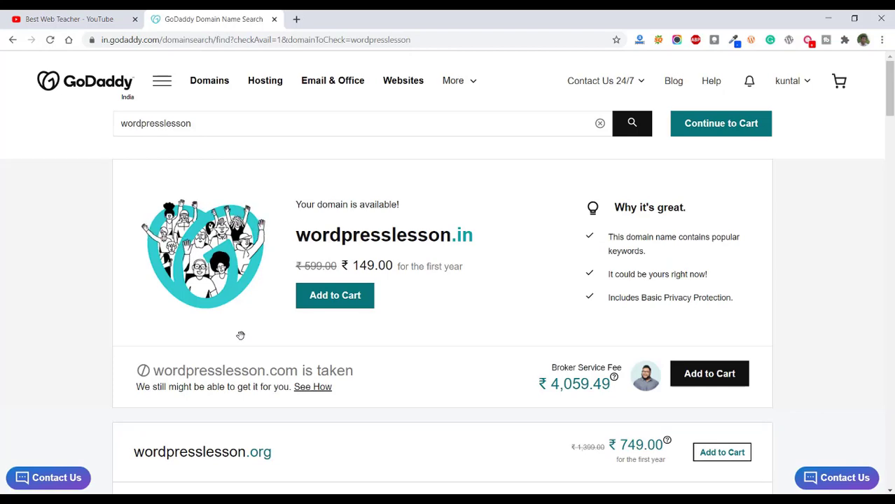
scroll(240, 337, down, 2)
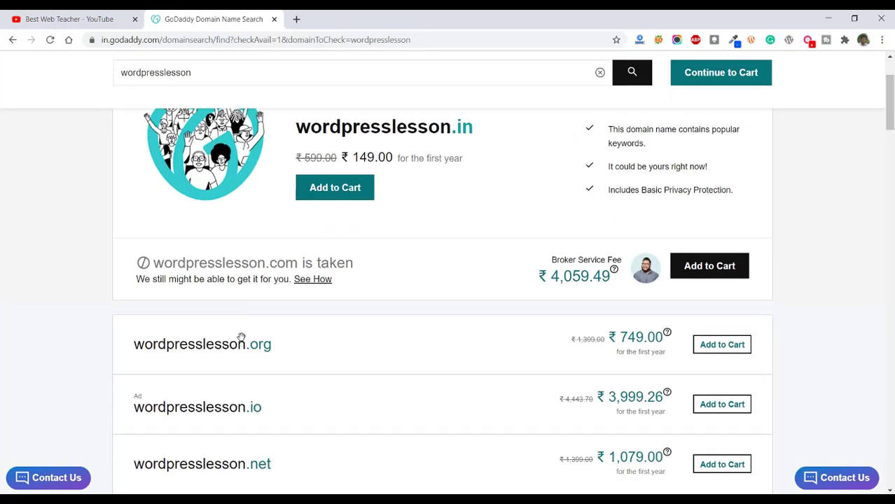
scroll(241, 337, down, 5)
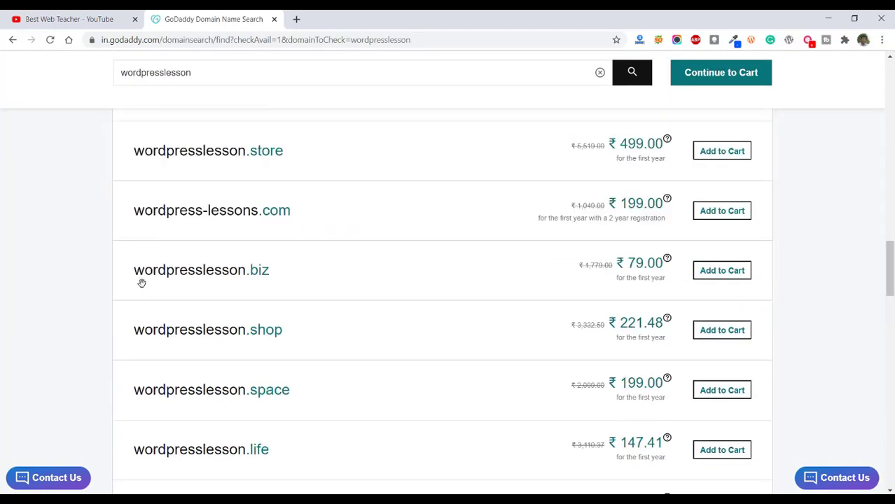
Add wordpresslesson.biz to the basket with a 1 Year registration and proceed with the purchase.
drag(135, 268, 269, 269)
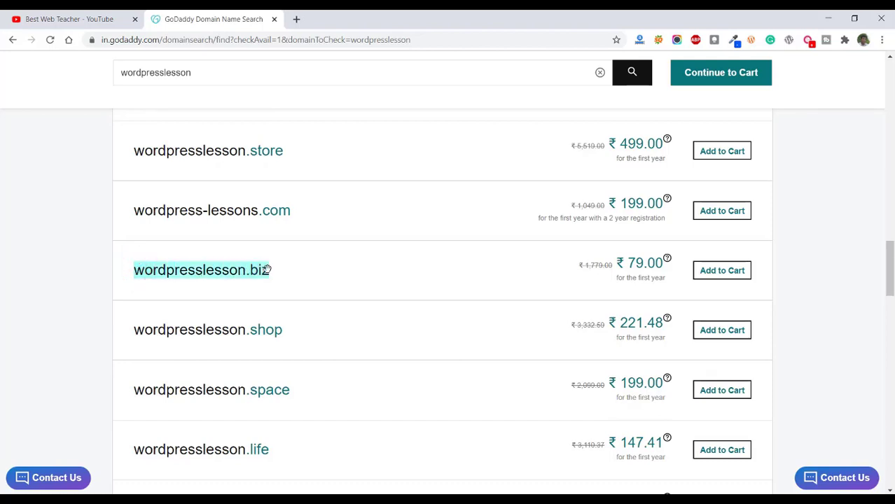
click(716, 270)
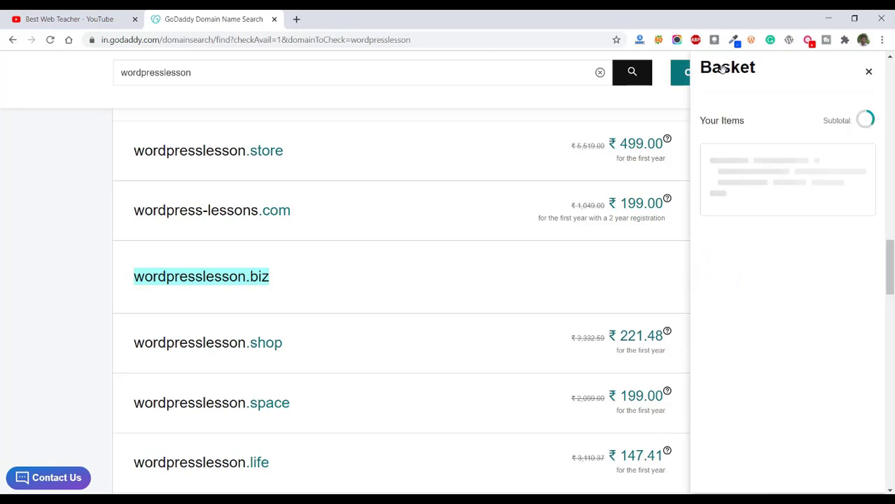
click(770, 197)
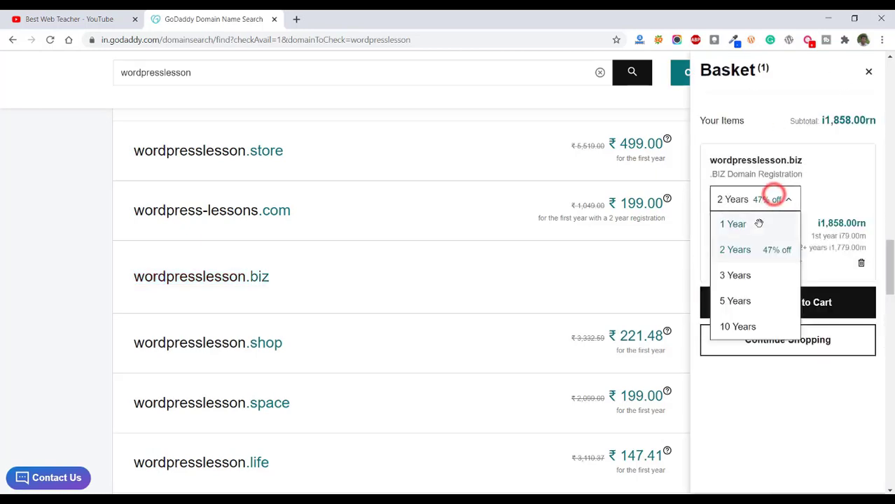
click(756, 224)
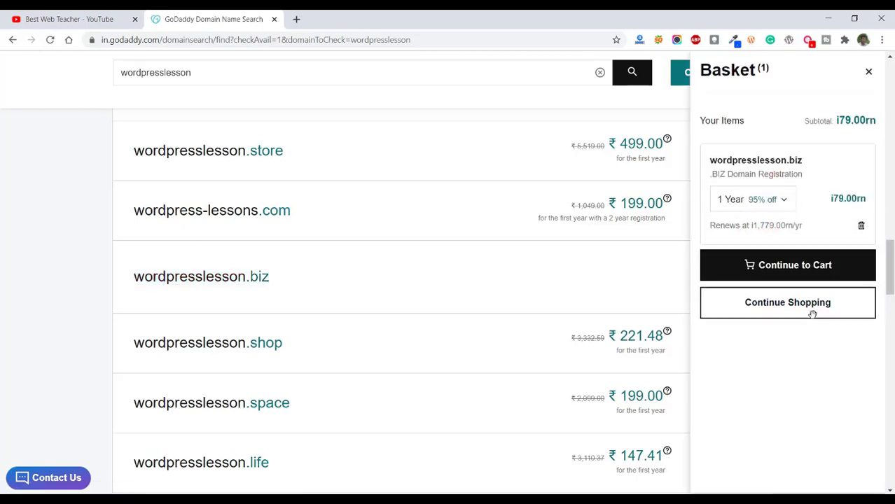
click(793, 261)
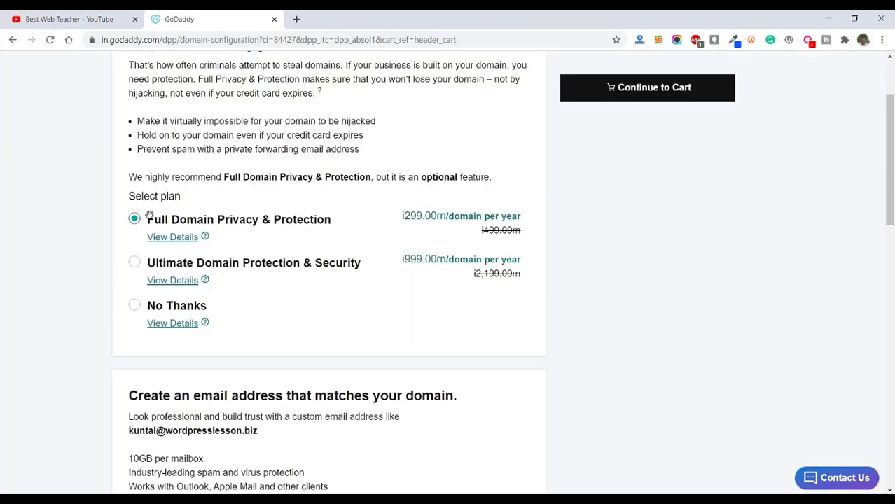
Decline domain privacy and protection with the No Thanks plan and continue to the cart.
click(135, 305)
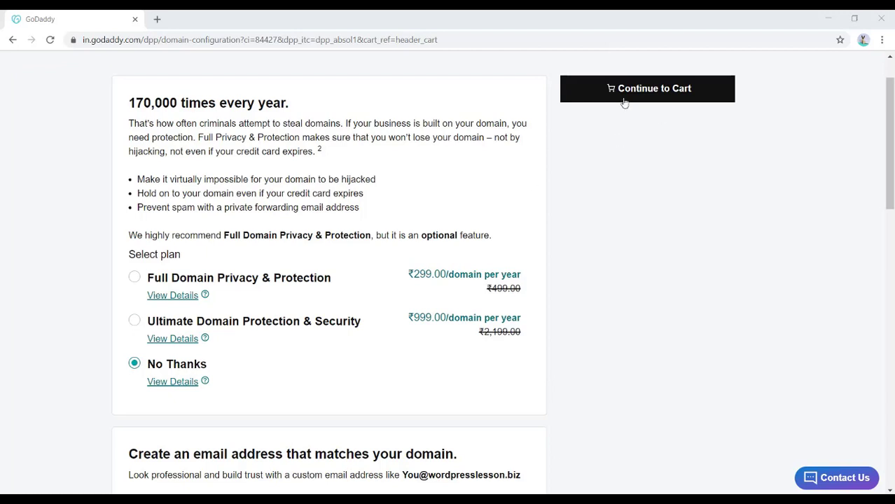
scroll(621, 102, up, 1)
click(633, 152)
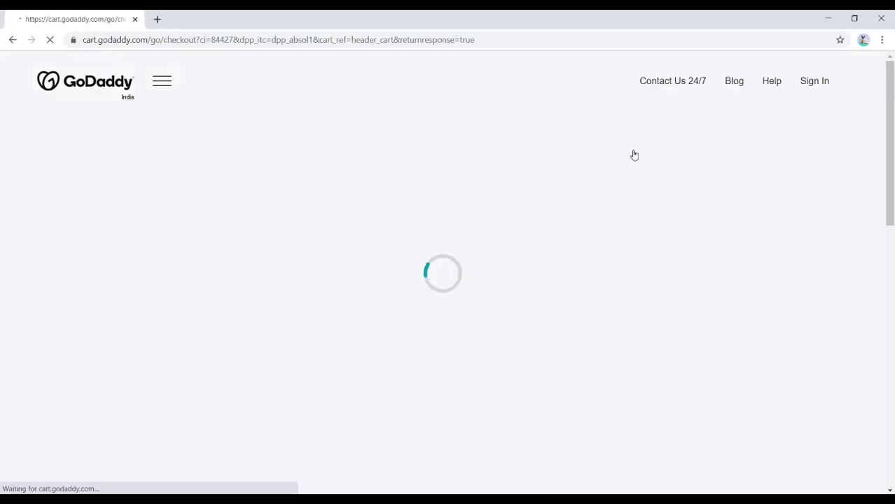
Set the wordpresslesson.biz registration to 1 Year in the cart, remove the Professional Email item and check out.
click(371, 255)
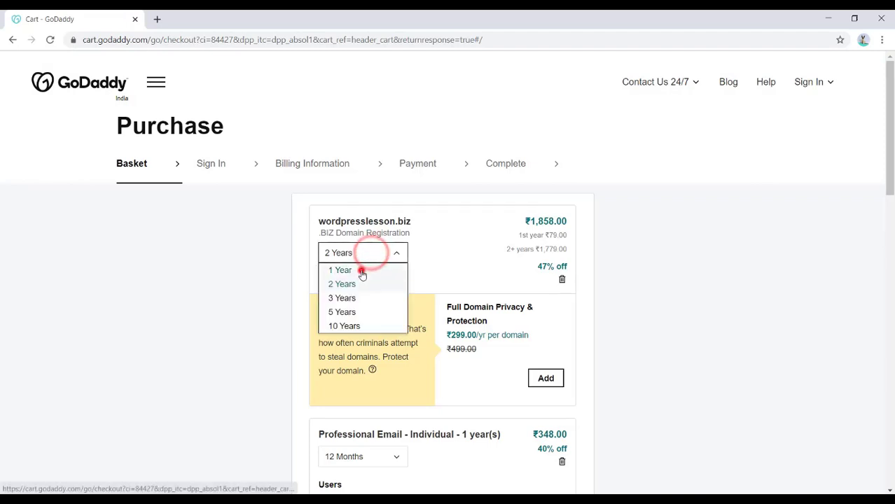
click(361, 269)
scroll(362, 269, down, 3)
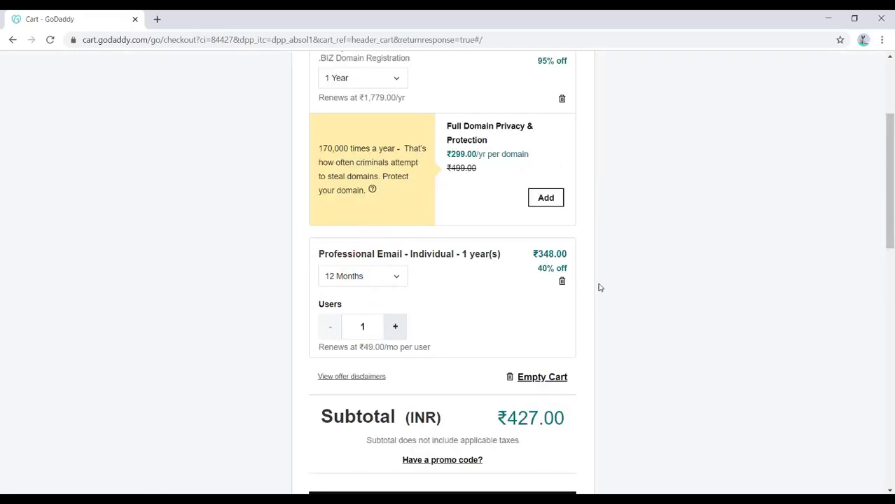
click(561, 281)
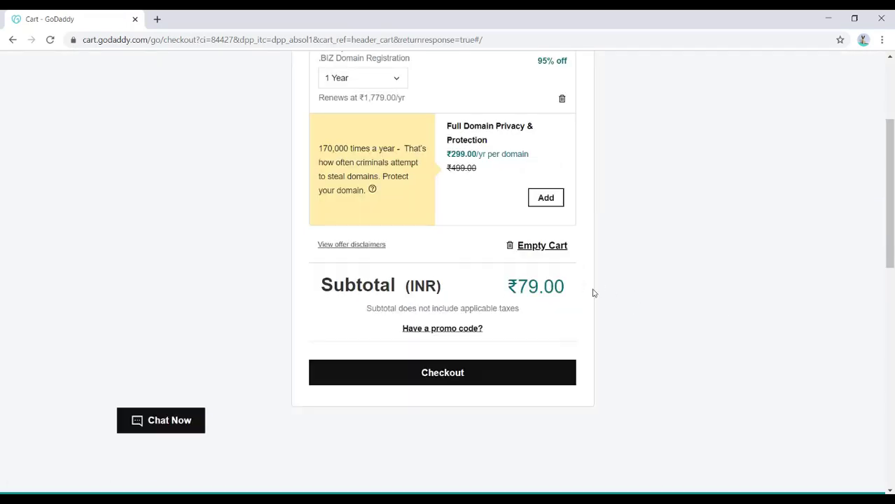
click(437, 373)
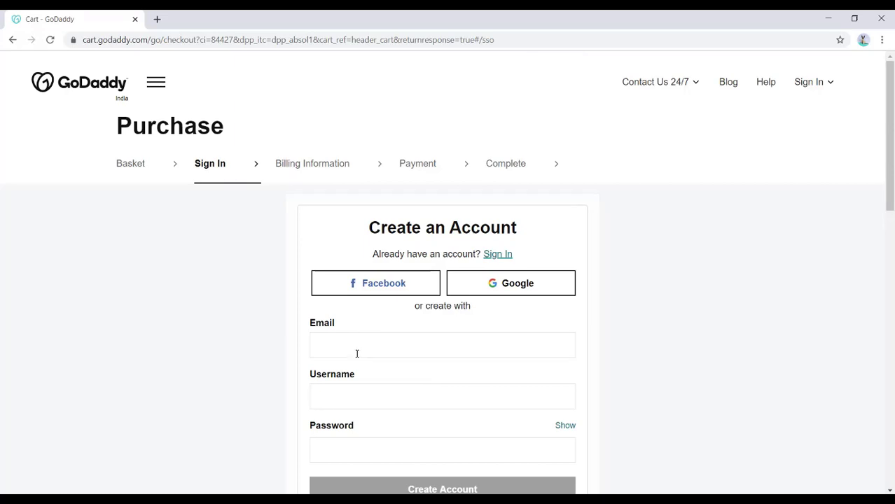
Open Gmail in a new browser tab and start creating a Google account.
click(153, 21)
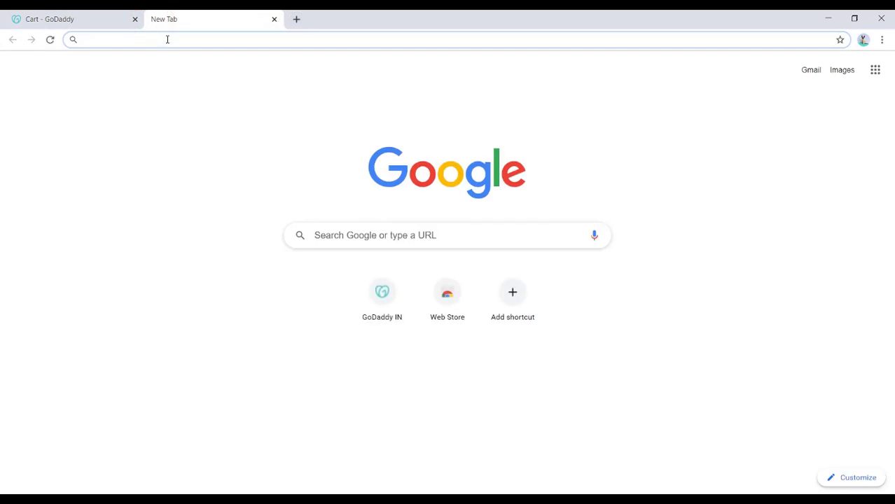
click(810, 69)
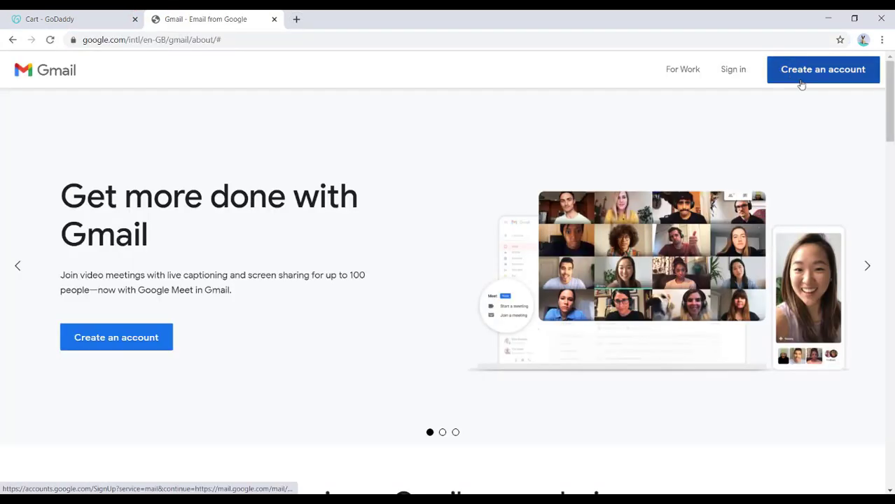
click(806, 68)
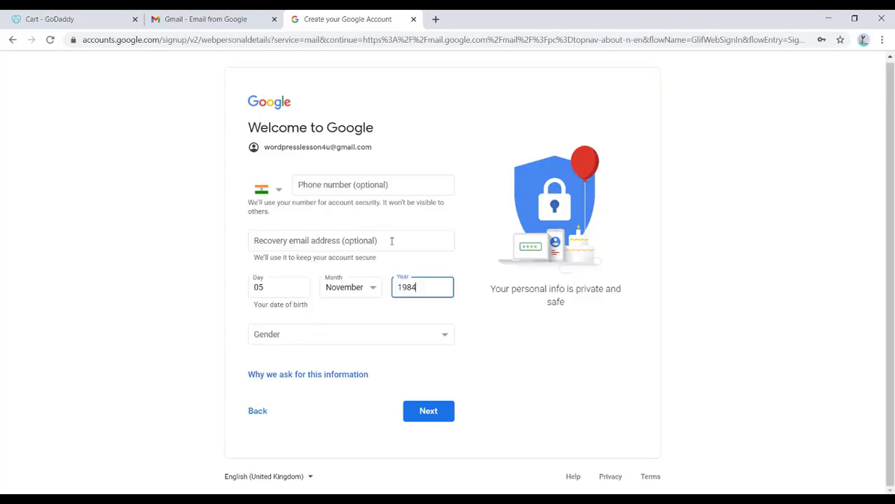
Enter the recovery email and date of birth, set the gender to Male and agree to the terms to create the Google account.
click(392, 239)
click(430, 411)
click(402, 321)
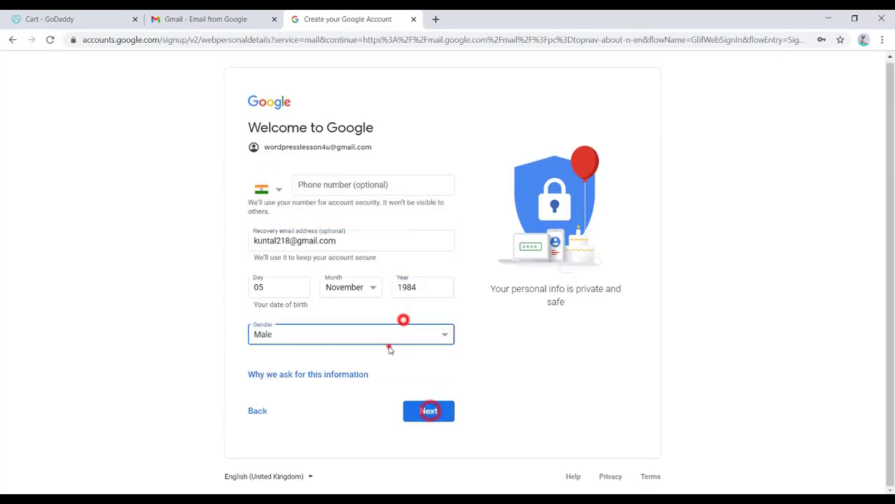
click(389, 347)
click(434, 410)
scroll(530, 402, down, 10)
click(426, 424)
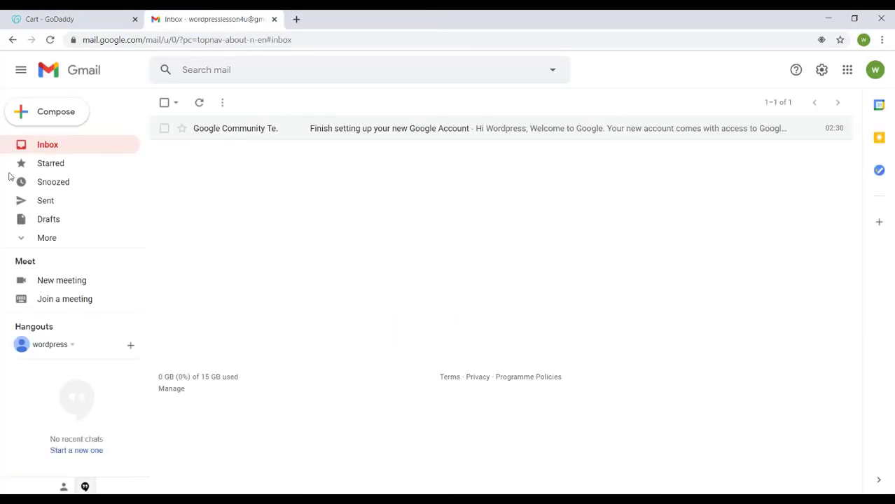
Return to the GoDaddy checkout and sign up through Google with the newly created account.
click(56, 19)
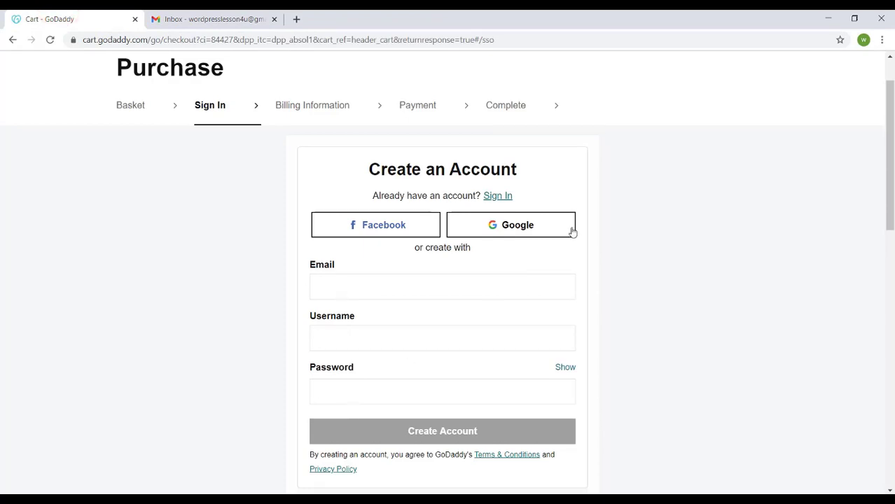
click(509, 230)
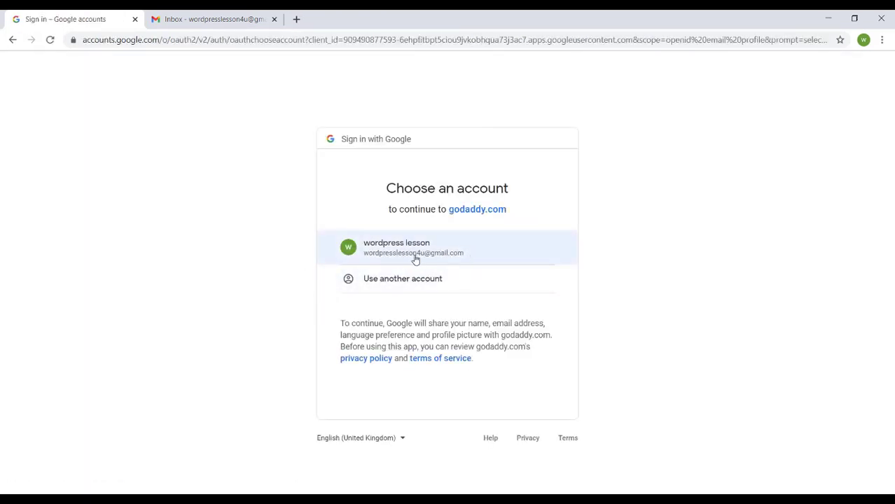
click(442, 249)
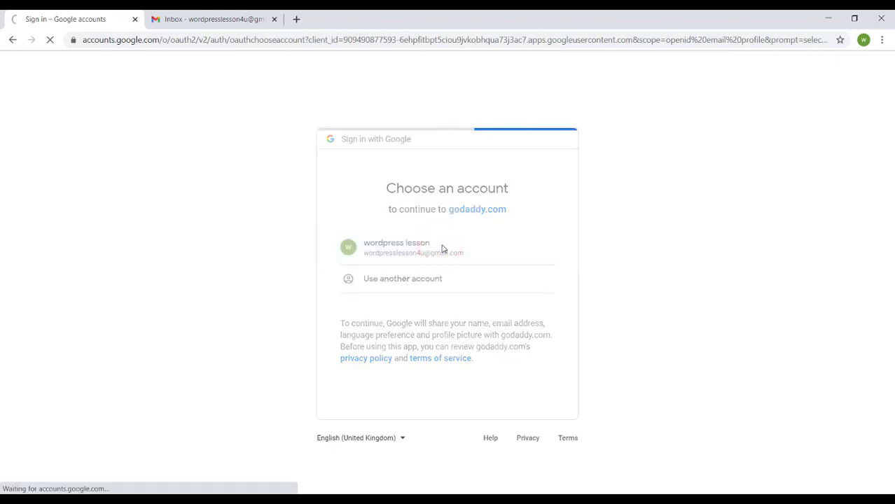
Fill in the billing information with the primary phone and address, and continue to payment.
scroll(454, 321, down, 2)
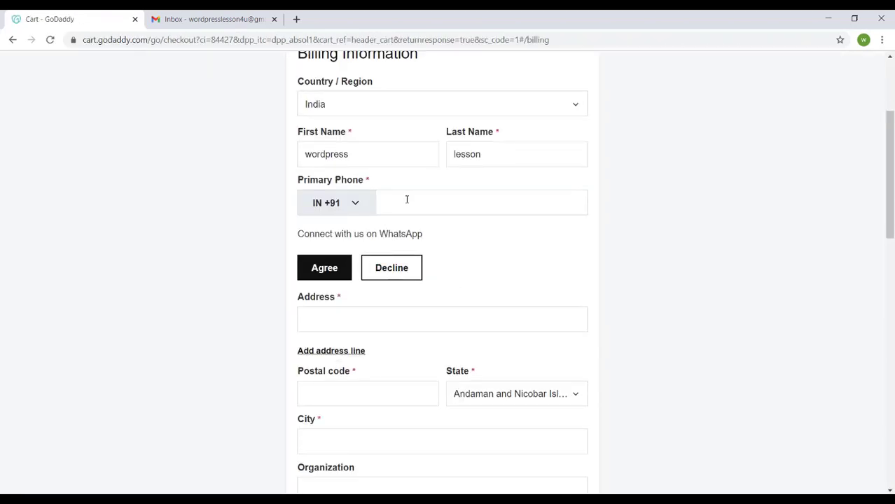
click(406, 200)
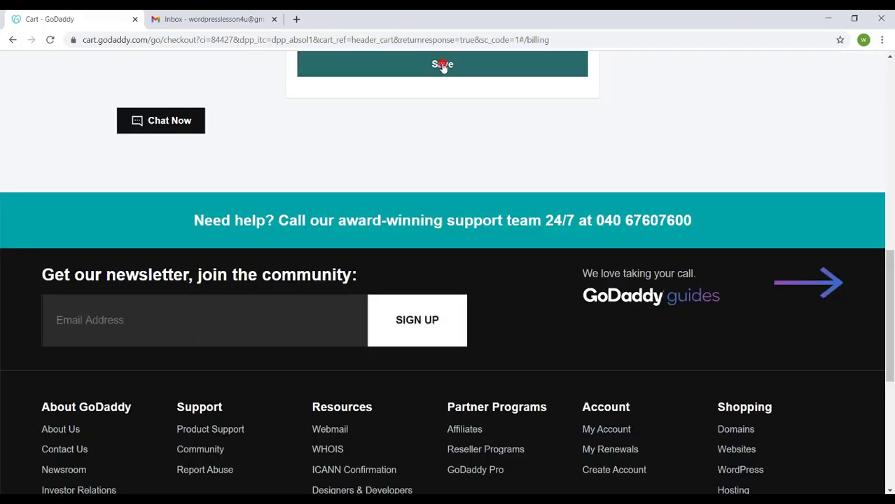
click(441, 63)
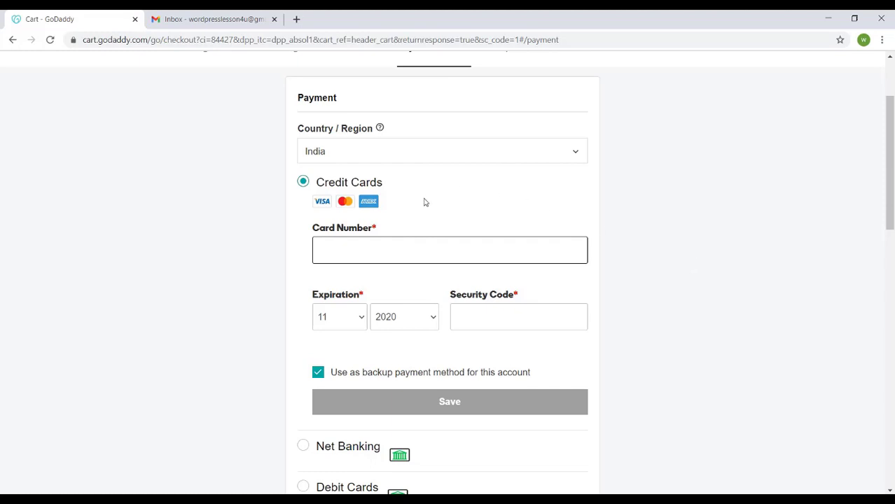
Select Wallets as the payment method and submit the domain purchase.
scroll(452, 338, down, 2)
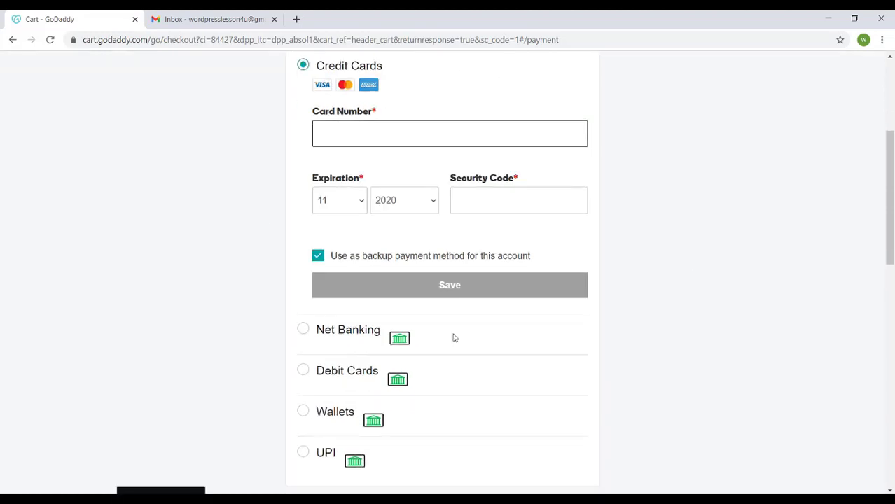
scroll(453, 338, down, 2)
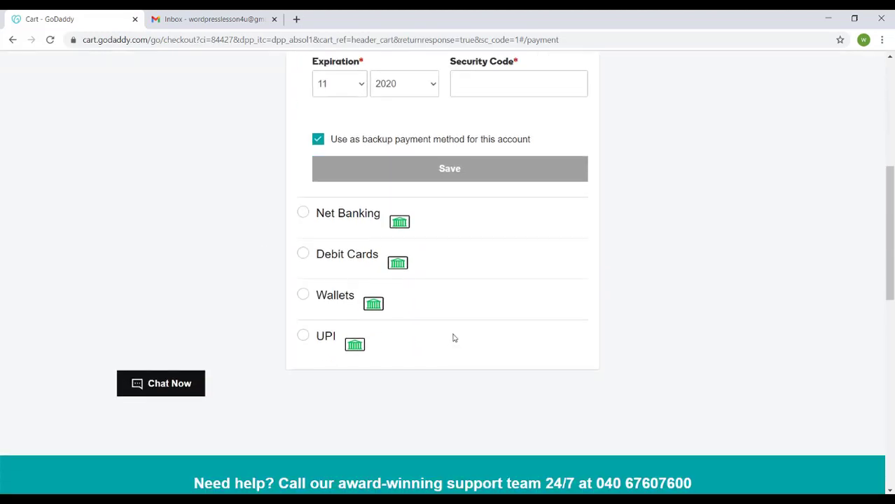
click(303, 294)
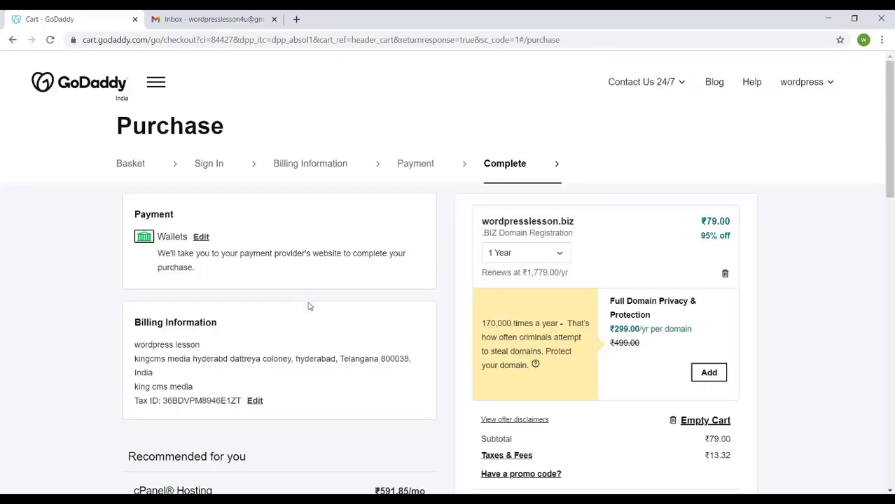
scroll(429, 311, down, 6)
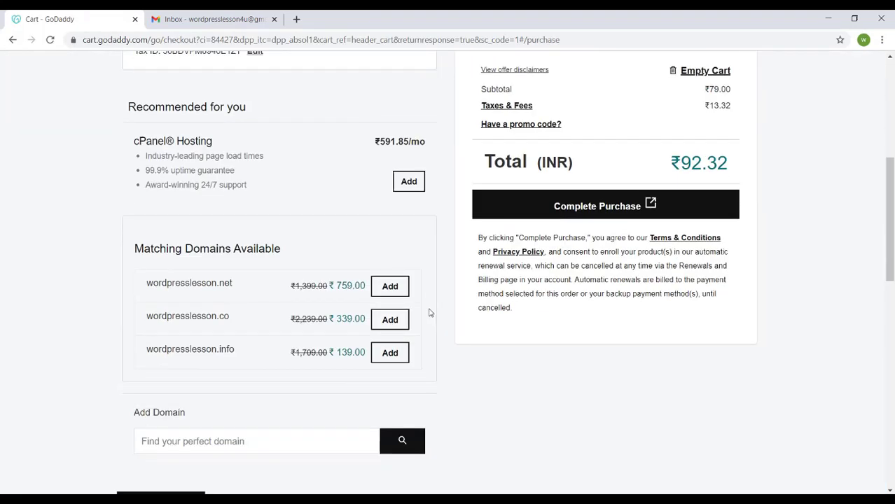
click(599, 210)
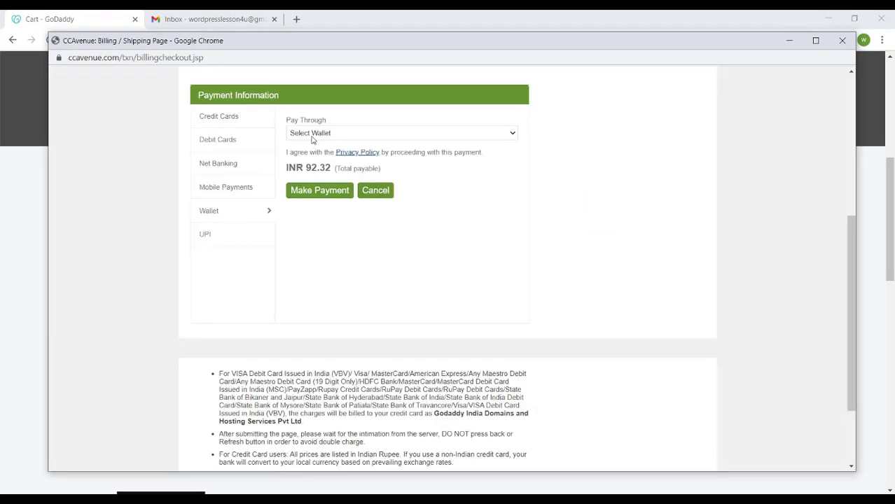
Choose Paytm Wallet as the wallet to pay through and proceed with the payment.
click(311, 134)
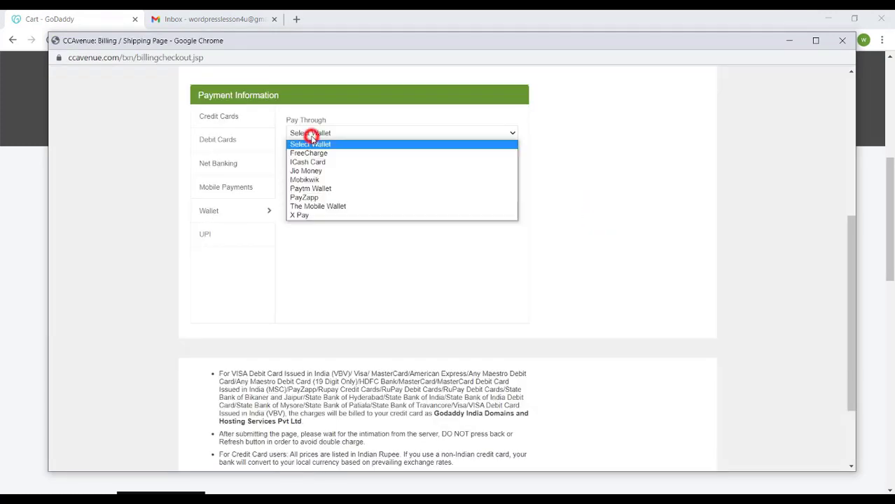
click(323, 189)
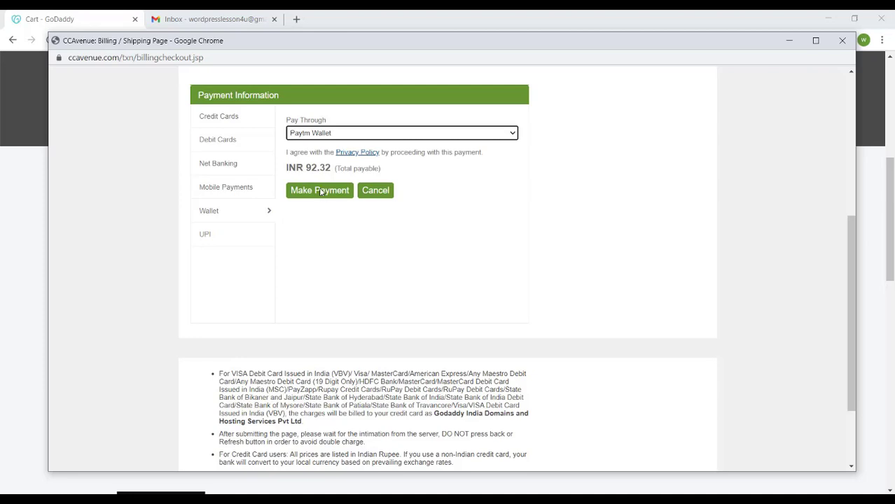
click(321, 191)
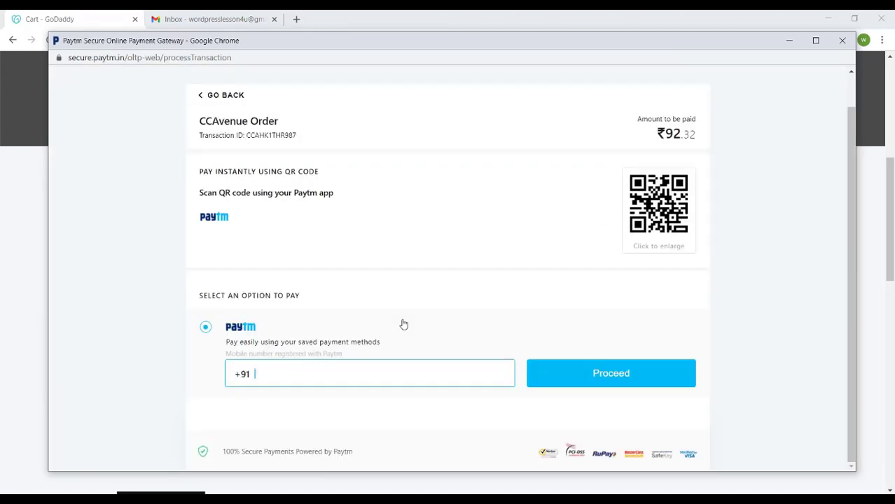
Enter the mobile number registered with Paytm, verify it with the one-time code and complete the wallet payment.
click(613, 372)
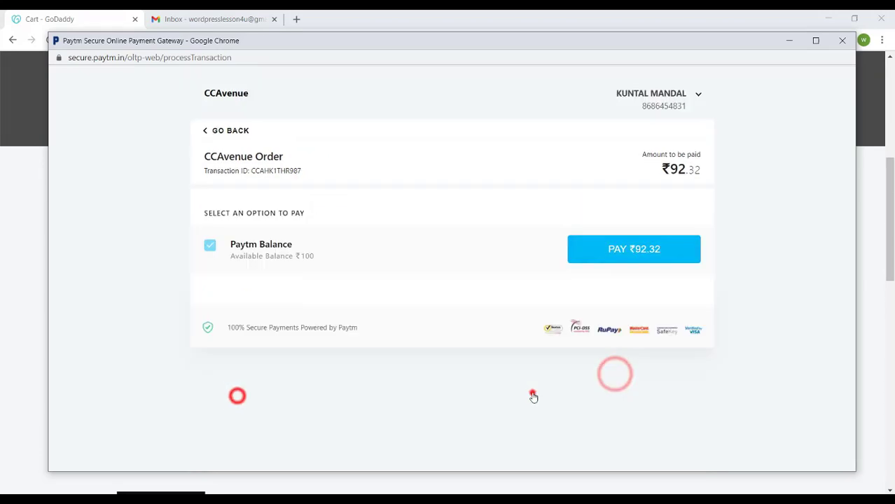
click(630, 250)
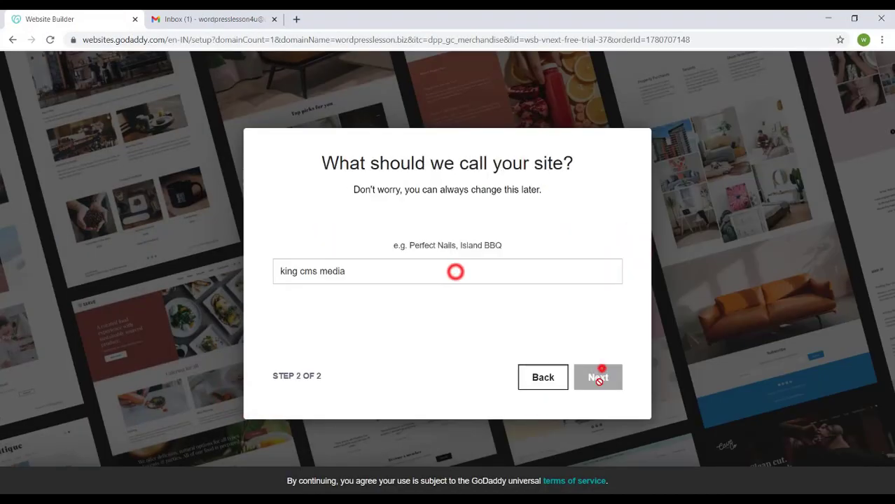
click(595, 375)
click(9, 40)
click(499, 106)
click(820, 77)
Check the Gmail inbox for the CCAvenue order email and the GoDaddy order confirmation.
click(221, 16)
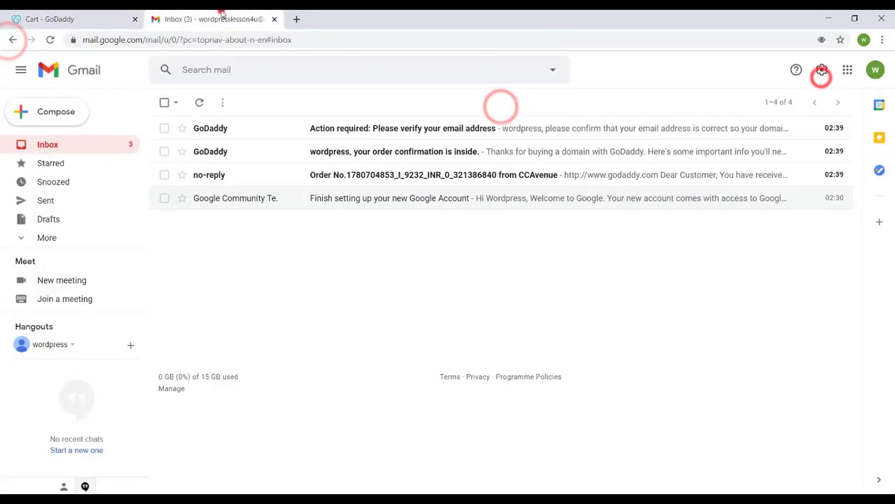
click(517, 176)
scroll(522, 294, down, 2)
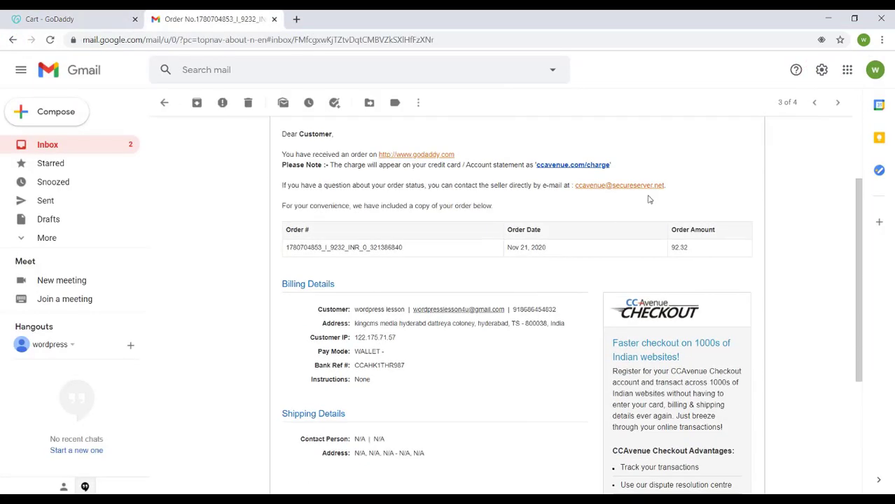
click(816, 104)
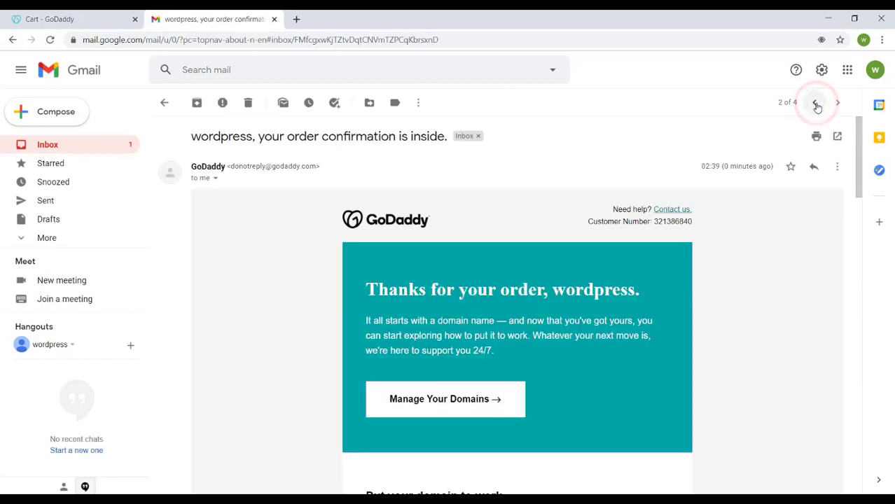
Verify the email address from GoDaddy's verification message and view the account's domains.
scroll(469, 283, down, 3)
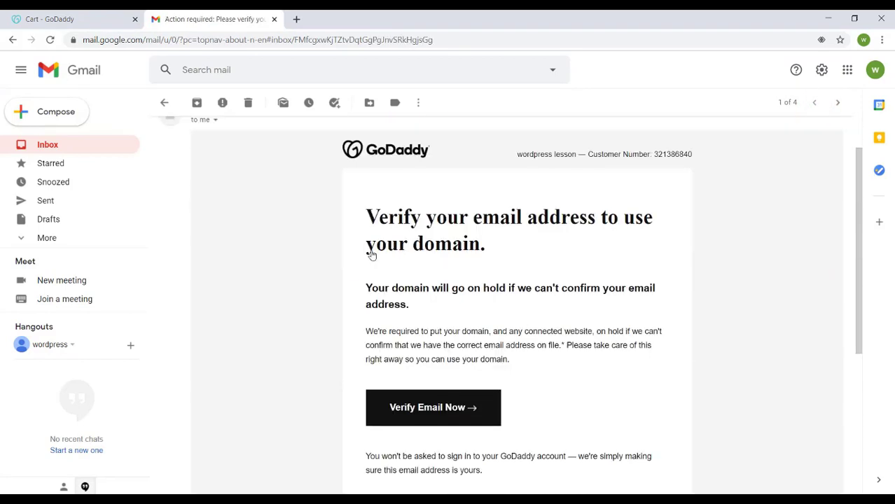
click(418, 418)
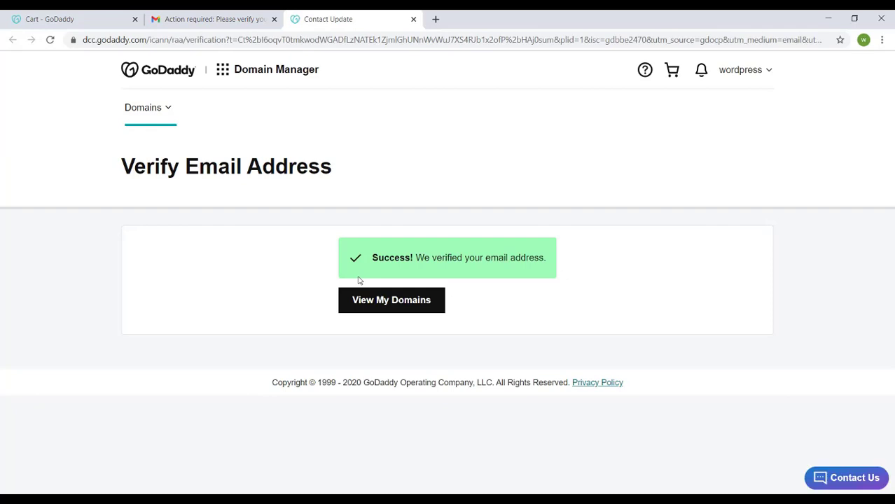
click(384, 306)
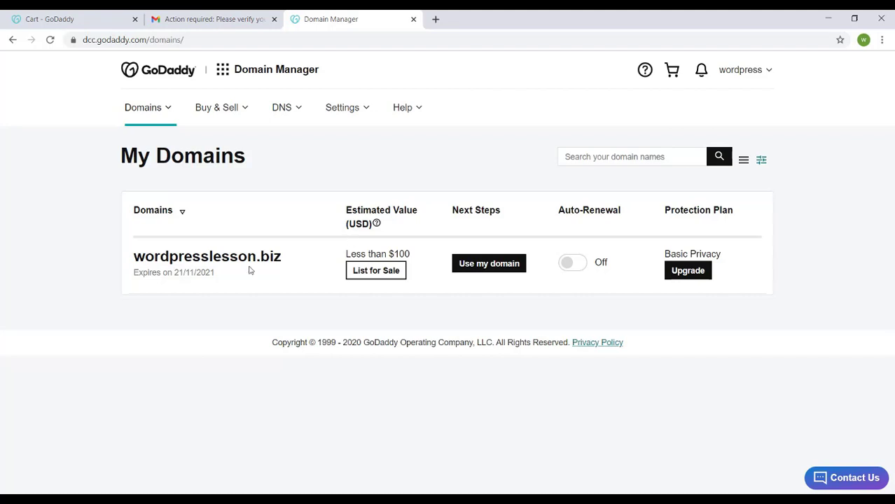
Open hostgator.in in a new browser tab and bring up the Linux Shared Hosting plans.
click(435, 19)
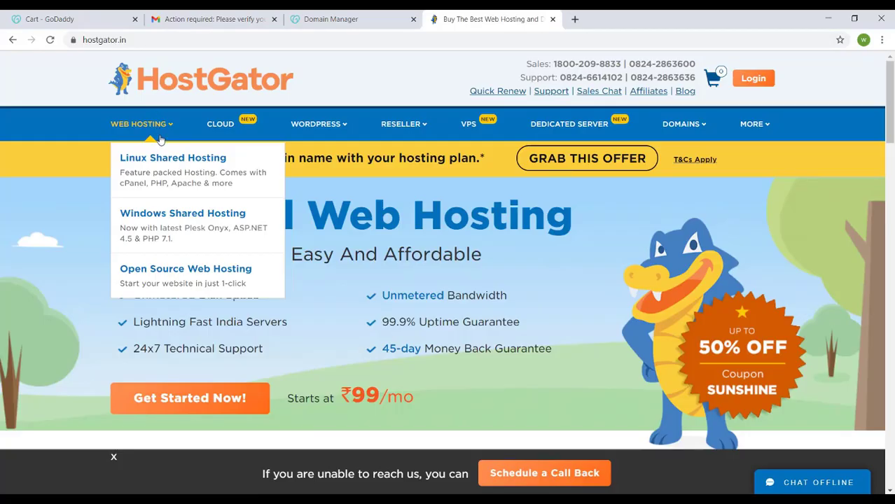
mouse_move(145, 131)
mouse_move(236, 127)
click(144, 158)
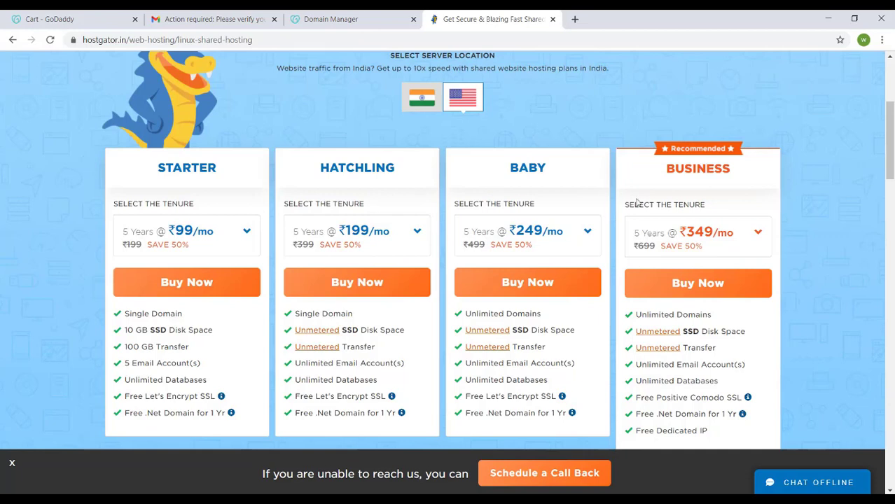
scroll(616, 203, down, 1)
Buy the Starter hosting plan with a 1 Year tenure and confirm already having a domain.
click(245, 173)
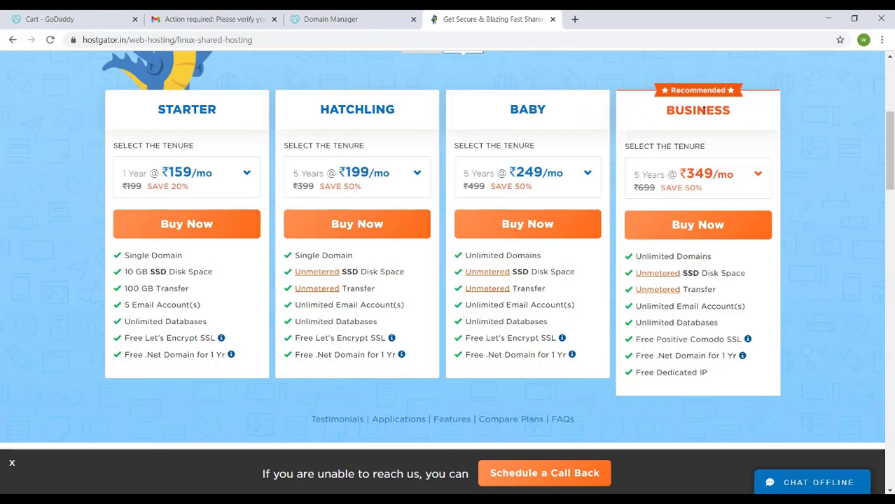
click(532, 173)
click(380, 74)
click(199, 223)
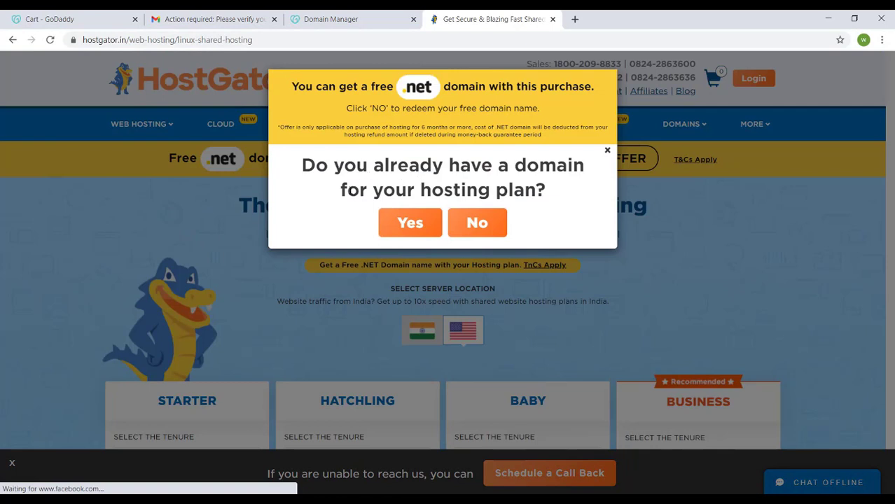
click(409, 232)
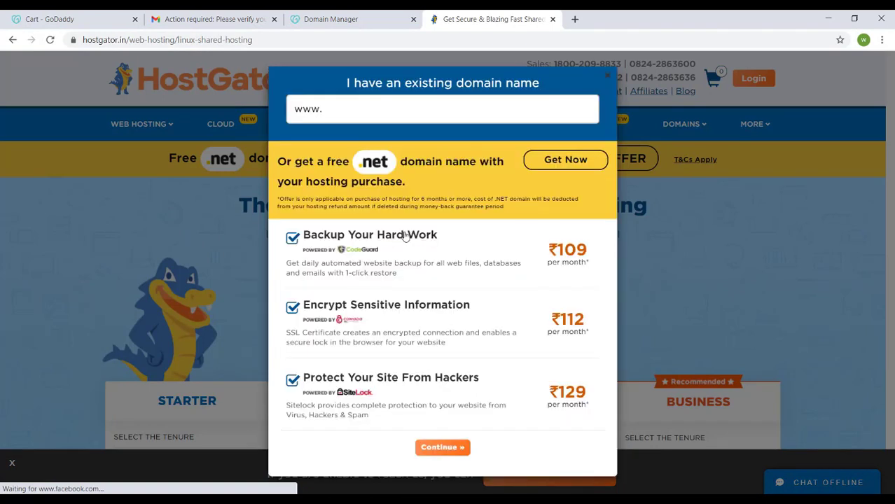
Deselect the Backup Your Hard Work, Encrypt Sensitive Information and Protect Your Site From Hackers add-ons.
click(292, 238)
click(291, 307)
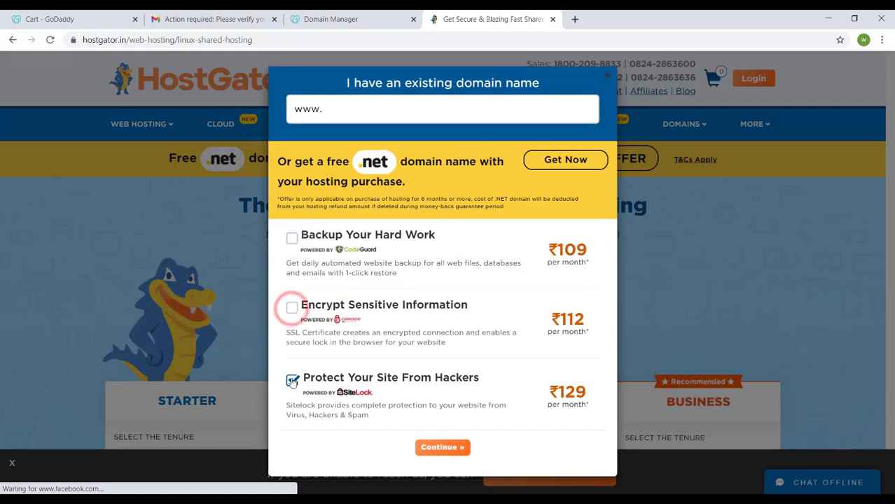
click(292, 380)
click(441, 448)
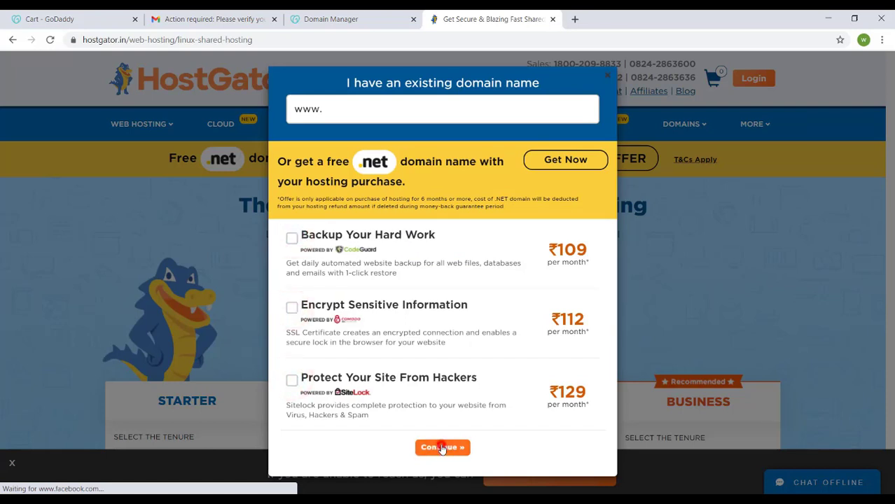
click(332, 110)
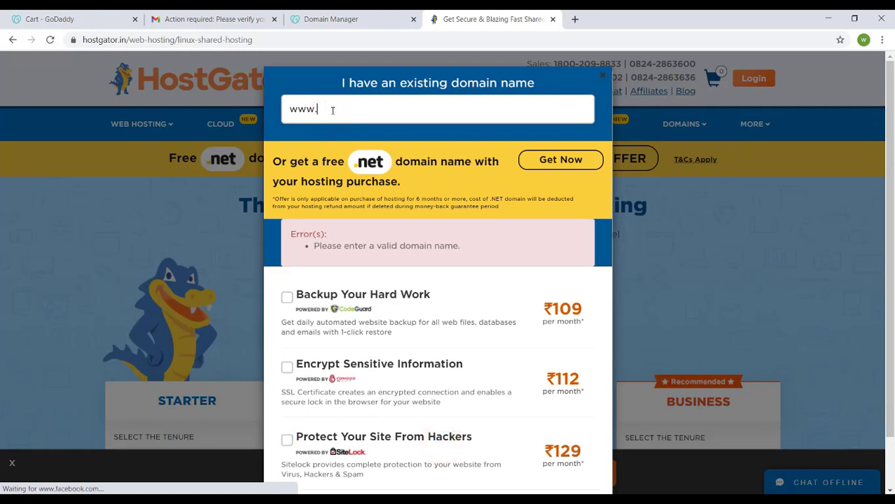
text(wordpresslesson.biz)
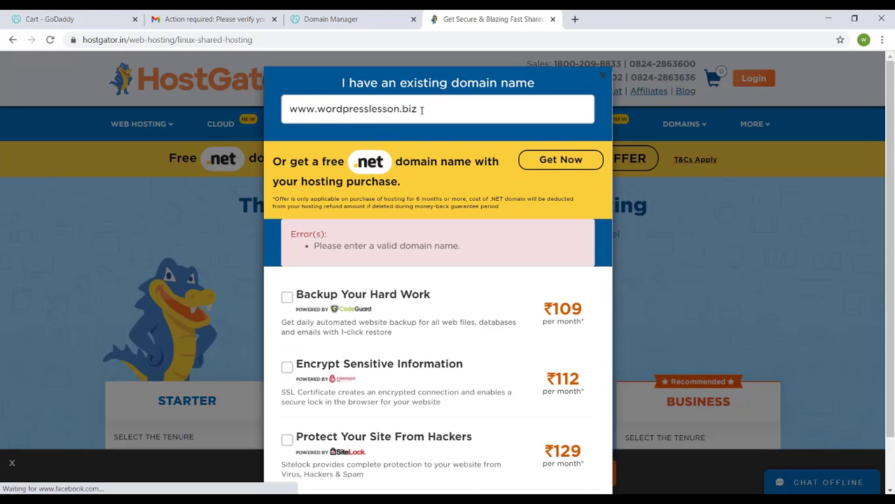
scroll(372, 184, down, 1)
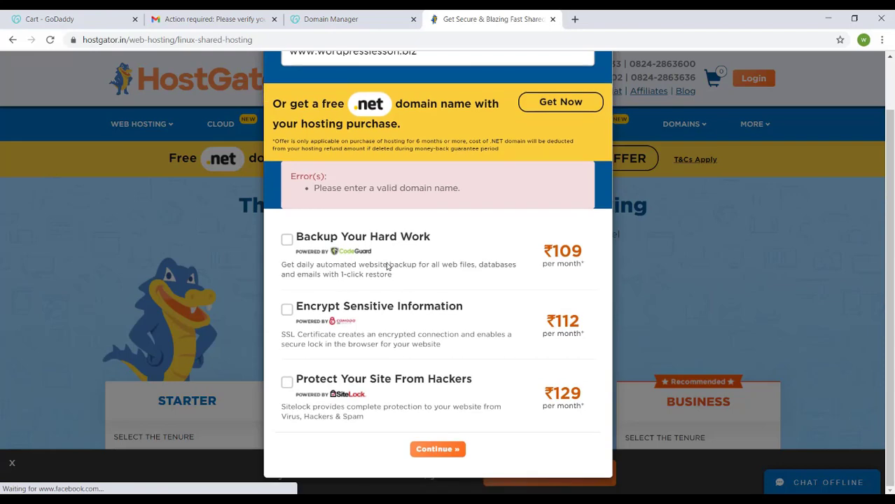
click(428, 449)
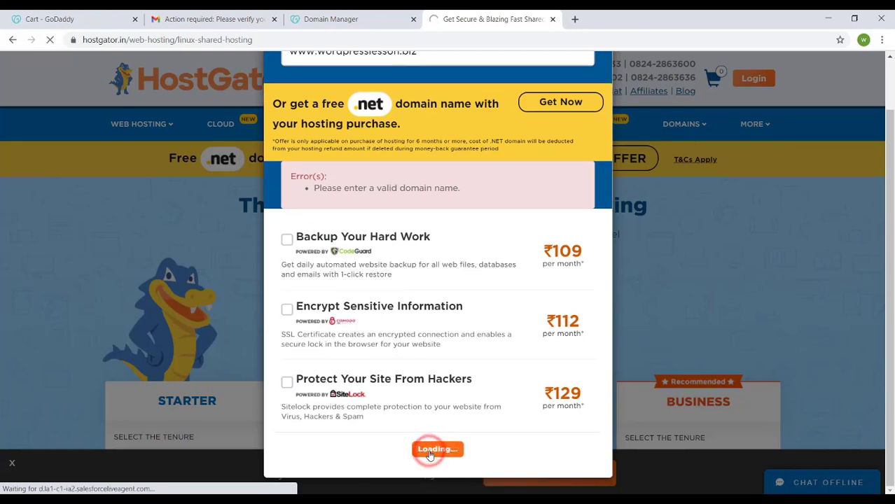
click(674, 318)
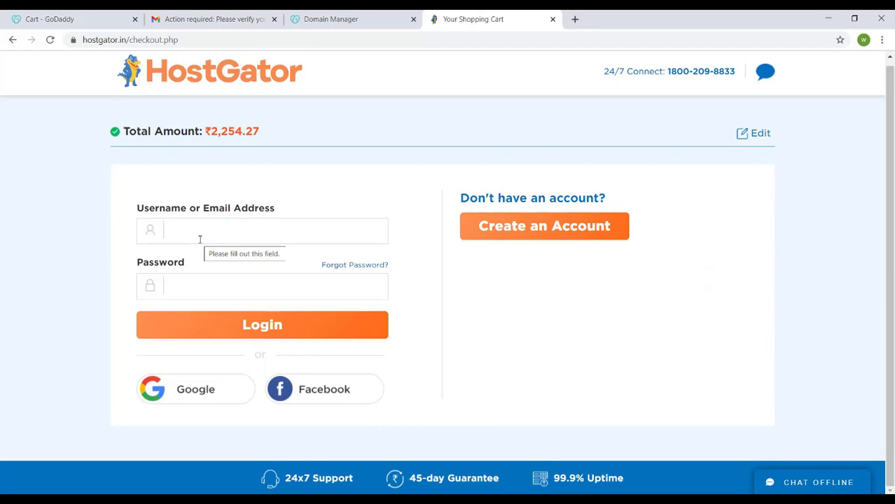
Sign up at the HostGator checkout using the Google account and complete the contact information with name, address and phone number.
click(202, 390)
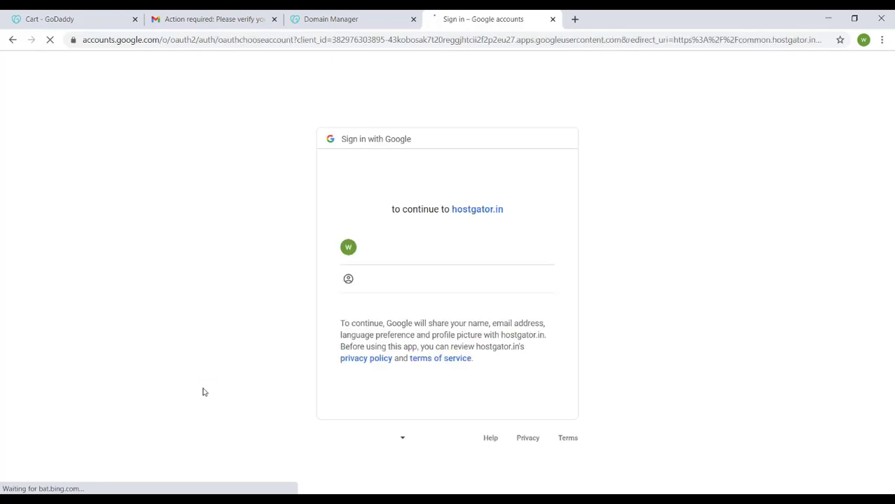
click(426, 266)
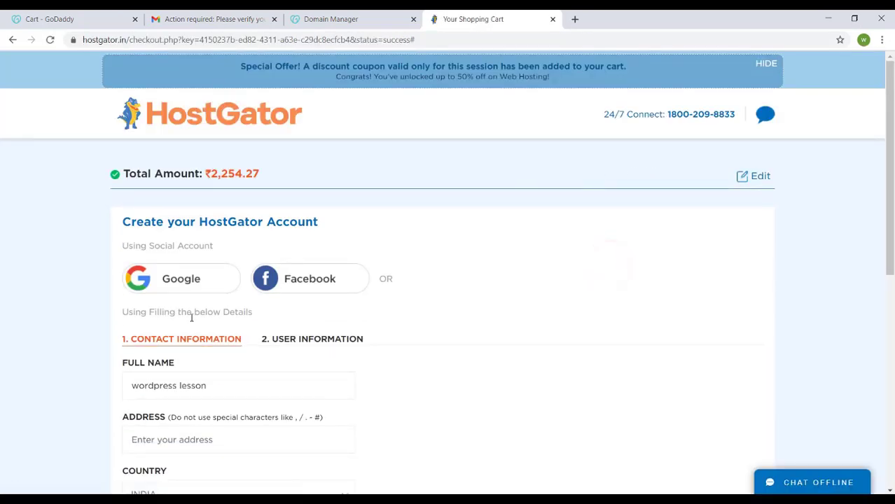
scroll(189, 318, down, 6)
click(174, 387)
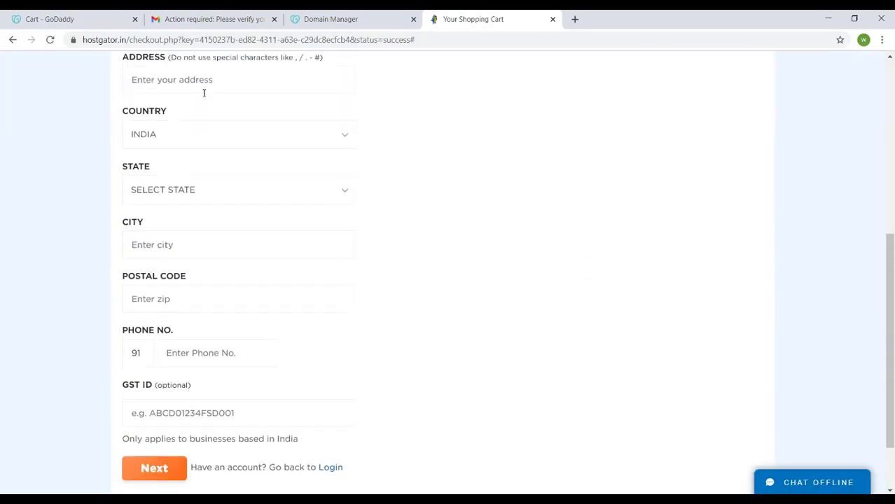
scroll(175, 336, down, 5)
click(156, 393)
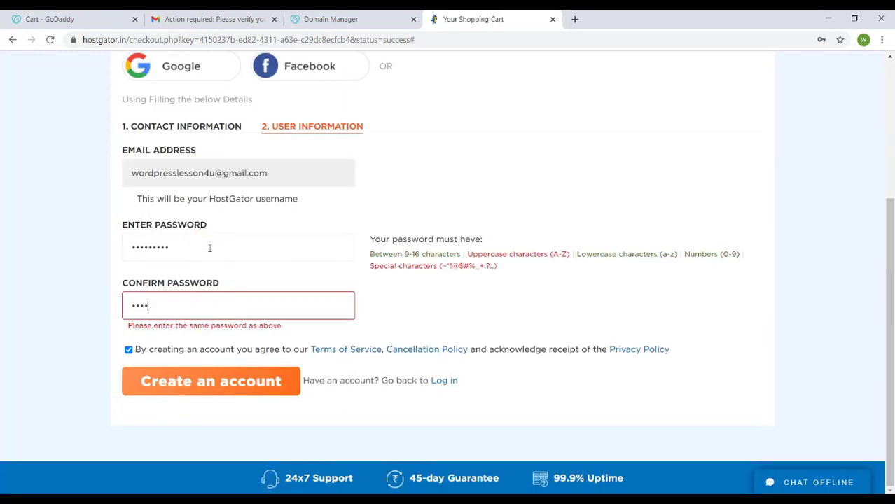
Enter and confirm the account password, and create the HostGator account.
text(•••)
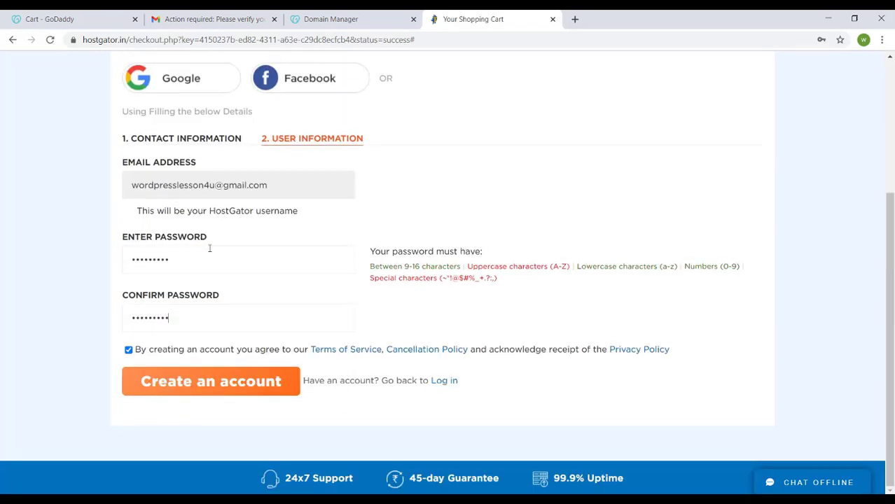
click(226, 379)
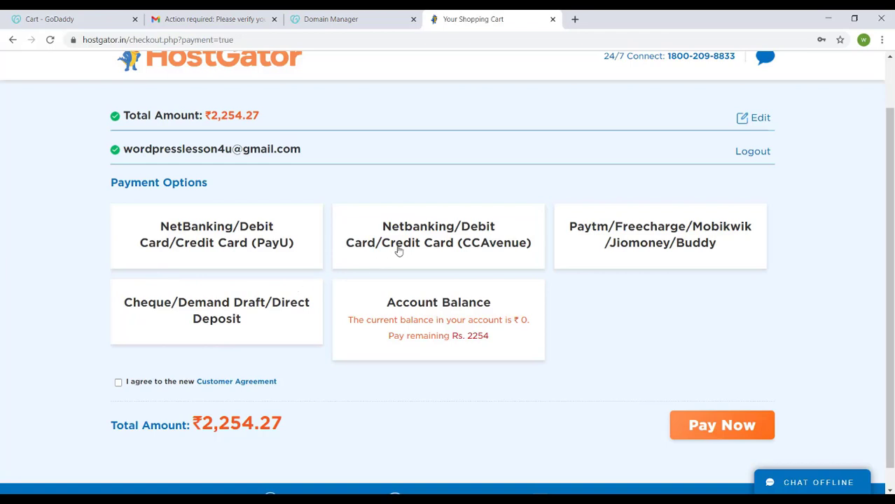
Choose Paytm/Freecharge/Mobikwik/Jiomoney/Buddy as the payment option, accept the Customer Agreement and proceed to the CCAvenue payment page.
click(630, 233)
click(118, 382)
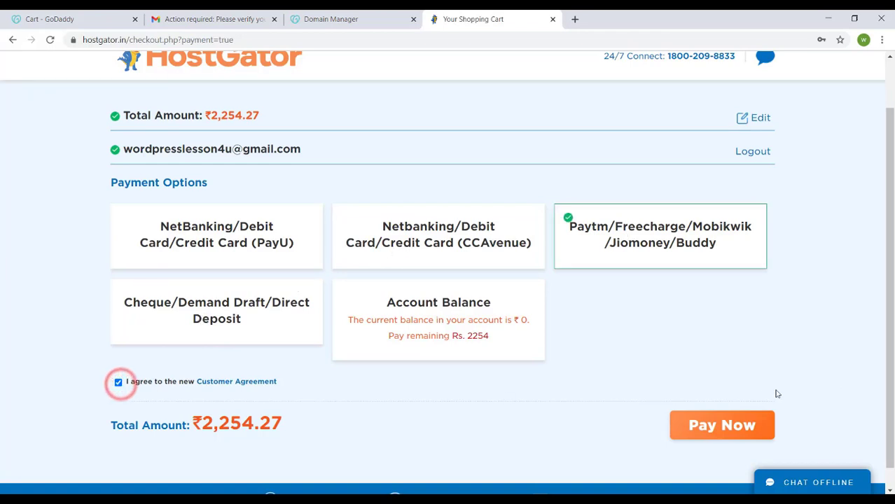
click(721, 425)
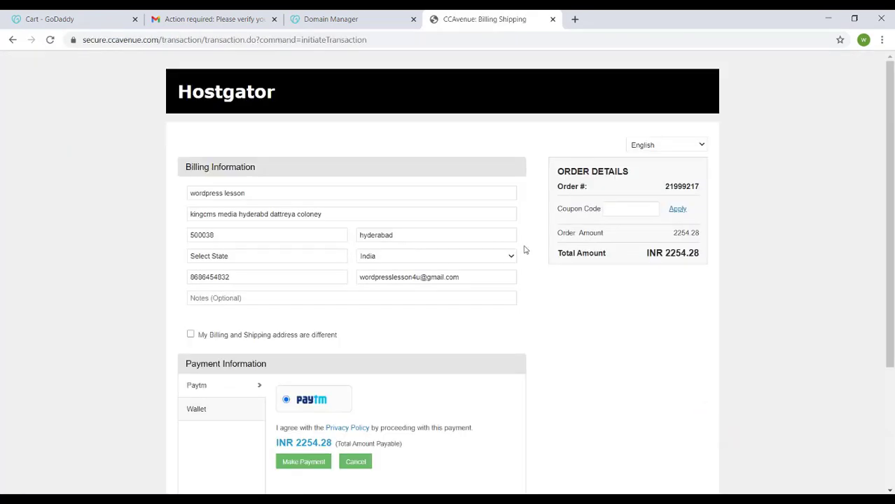
scroll(561, 356, down, 3)
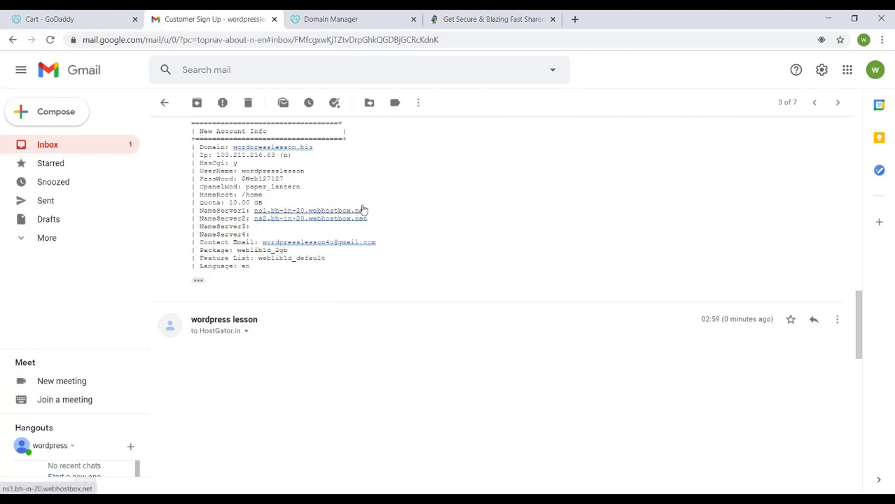
In GoDaddy's Domain Manager, open DNS management for wordpresslesson.biz and start changing its nameservers to custom ones.
click(330, 17)
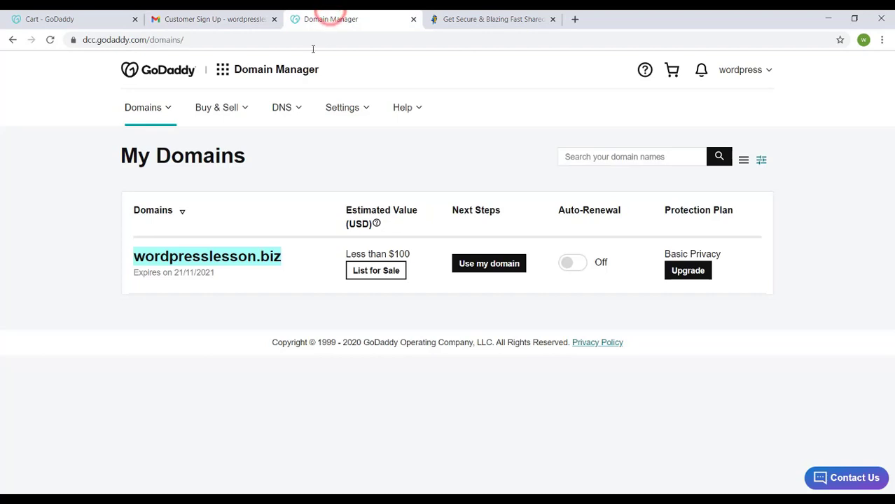
click(251, 276)
click(200, 256)
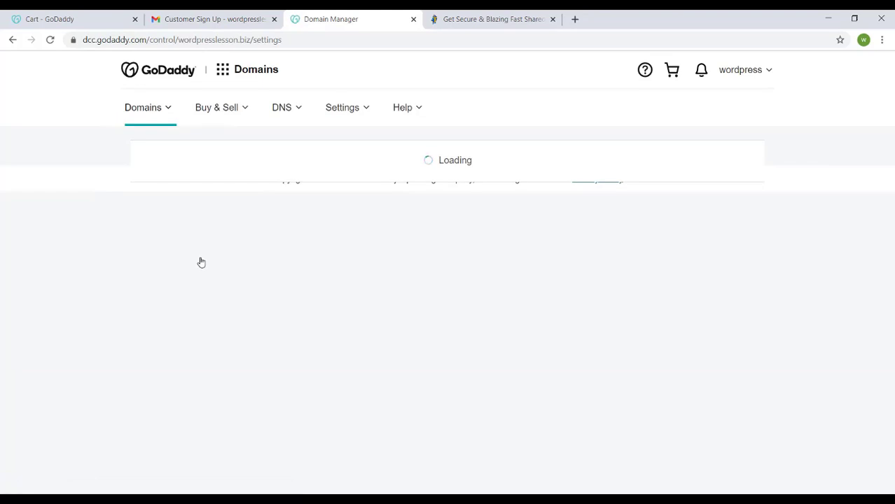
scroll(370, 409, down, 12)
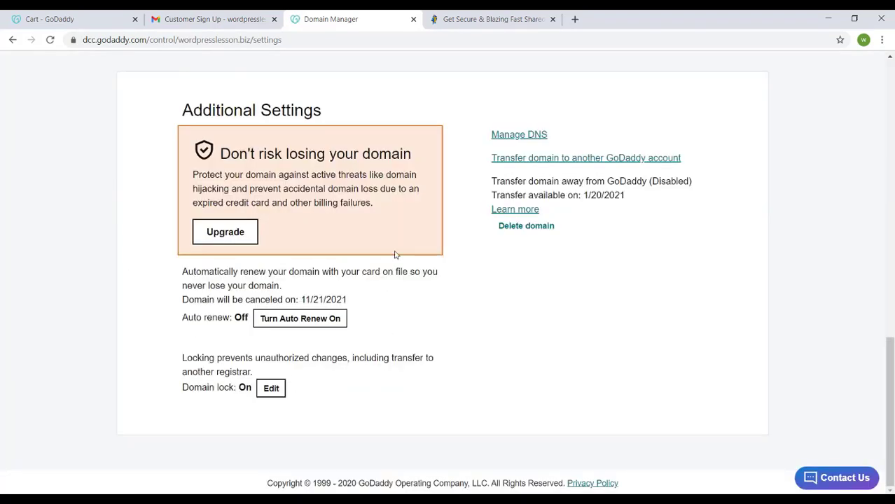
click(528, 138)
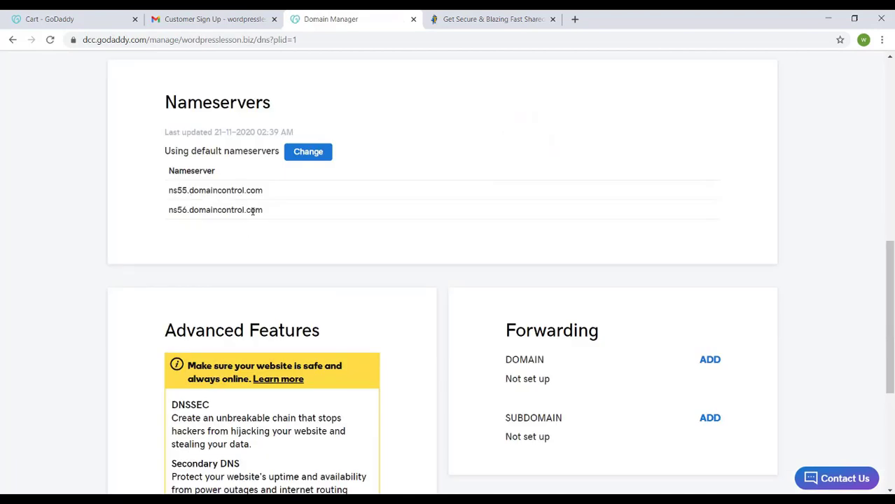
click(308, 156)
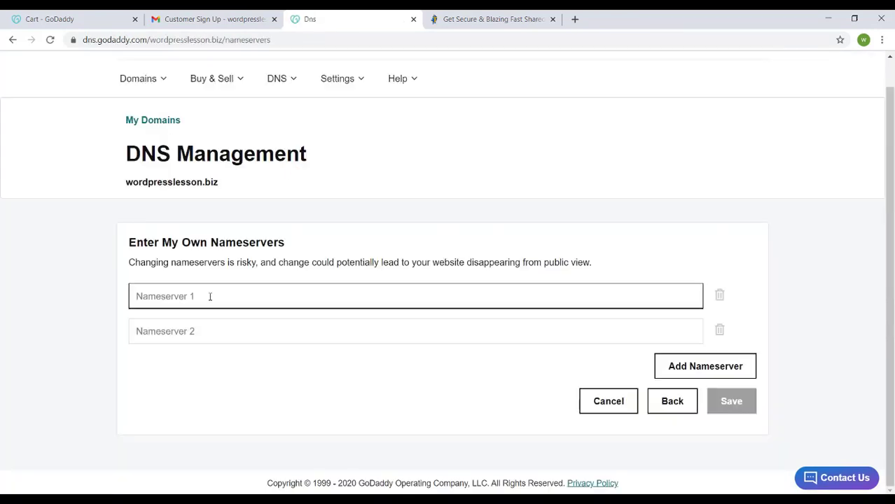
Copy the first nameserver, ns1.bh-in-20.webhostbox.net, from the HostGator account email into Nameserver 1.
click(190, 19)
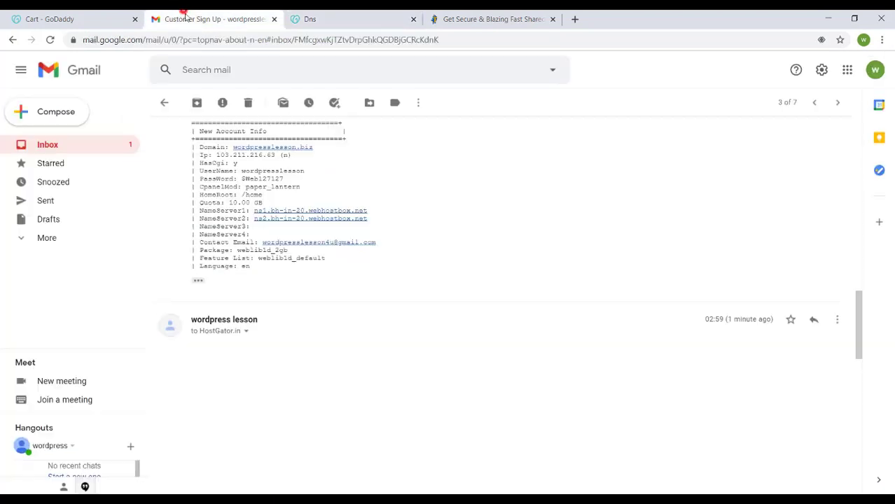
drag(379, 205, 254, 211)
key(ctrl+c)
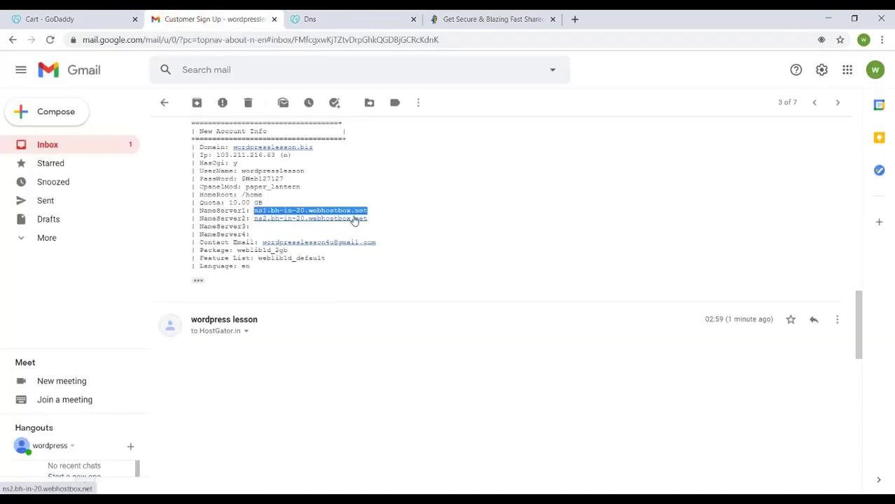
click(317, 19)
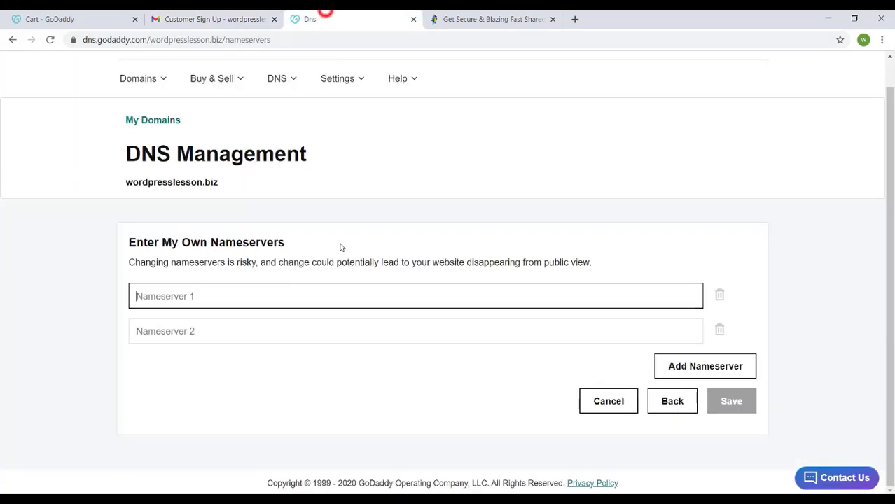
click(287, 290)
key(ctrl+v)
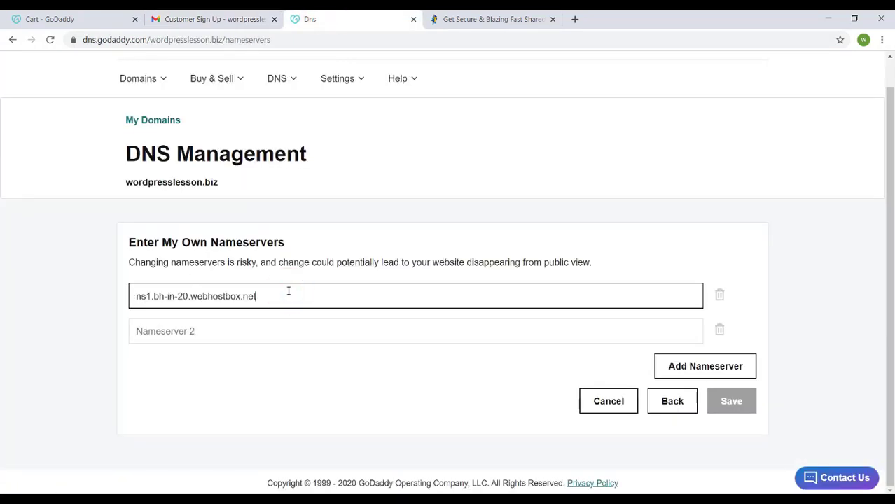
Copy the second nameserver, ns2.bh-in-20.webhostbox.net, from the HostGator account email into Nameserver 2.
click(210, 15)
click(402, 215)
drag(380, 223, 256, 221)
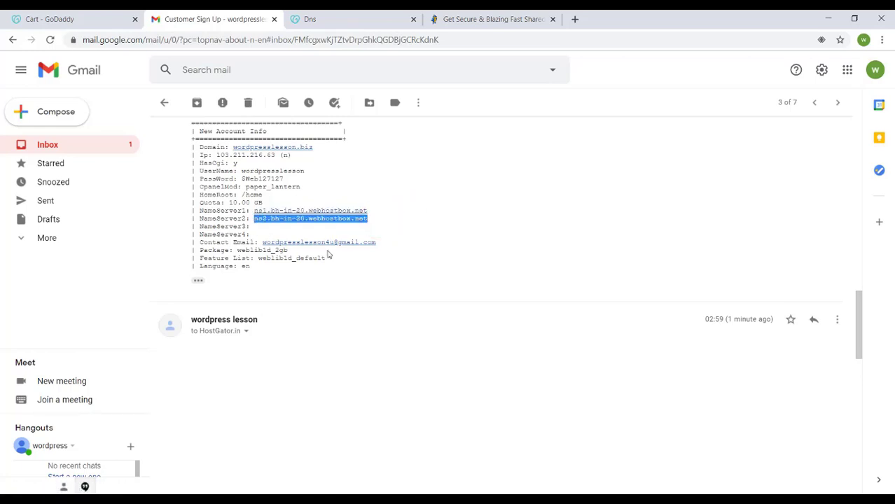
click(397, 13)
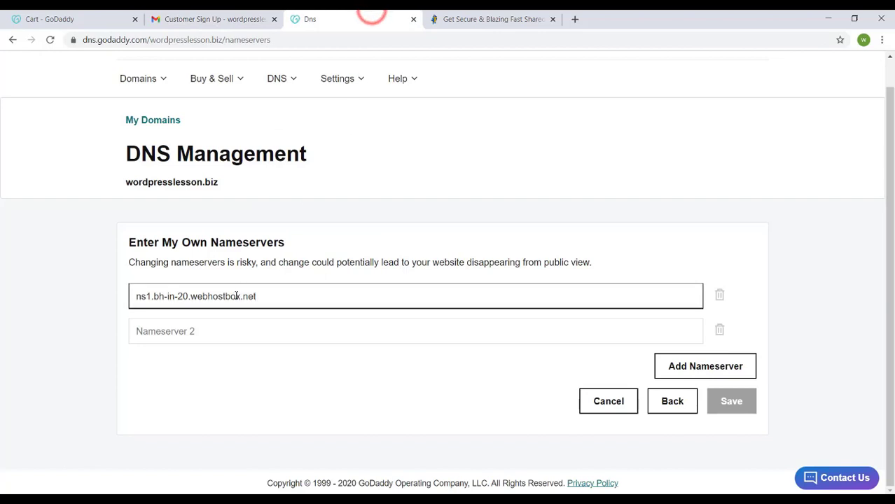
click(219, 330)
text(ns2.bh-in-20.webhostbox.net)
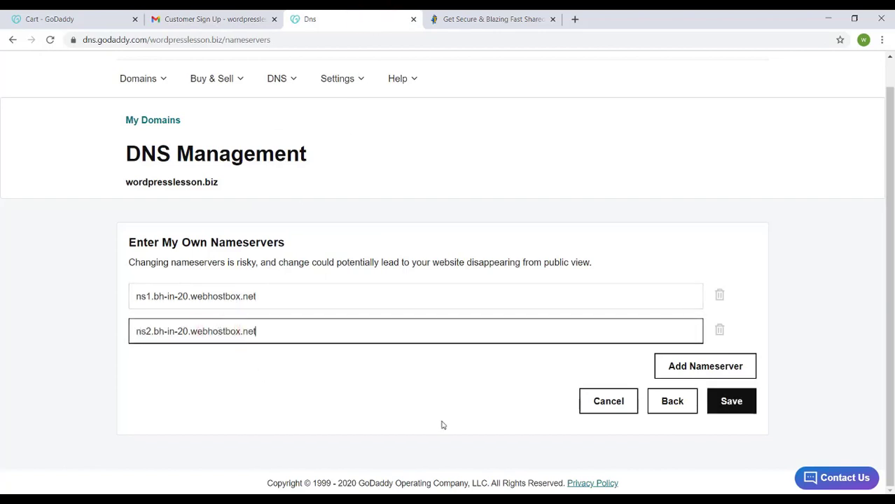
Save the custom nameservers and consent to the nameserver update for wordpresslesson.biz.
click(726, 410)
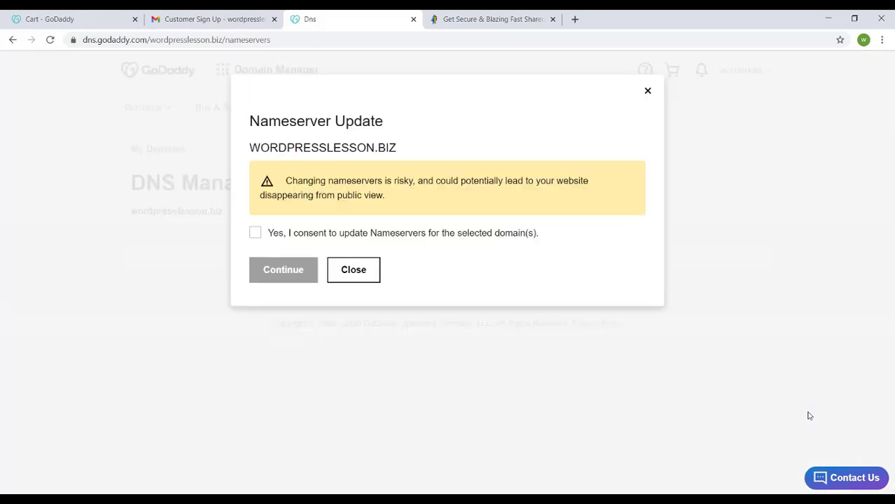
click(256, 233)
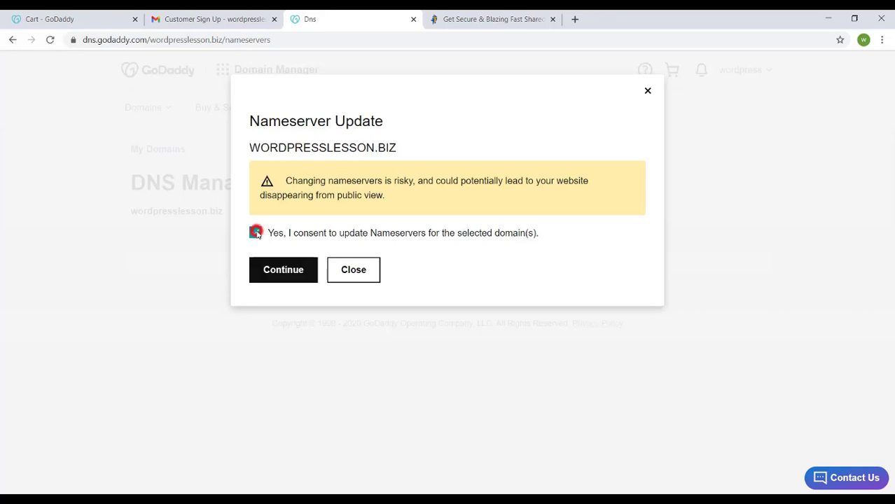
click(277, 270)
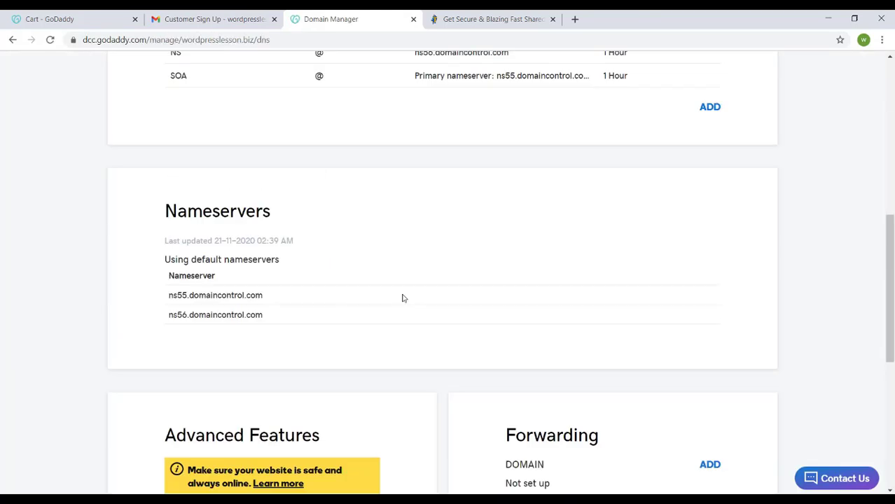
scroll(382, 205, down, 1)
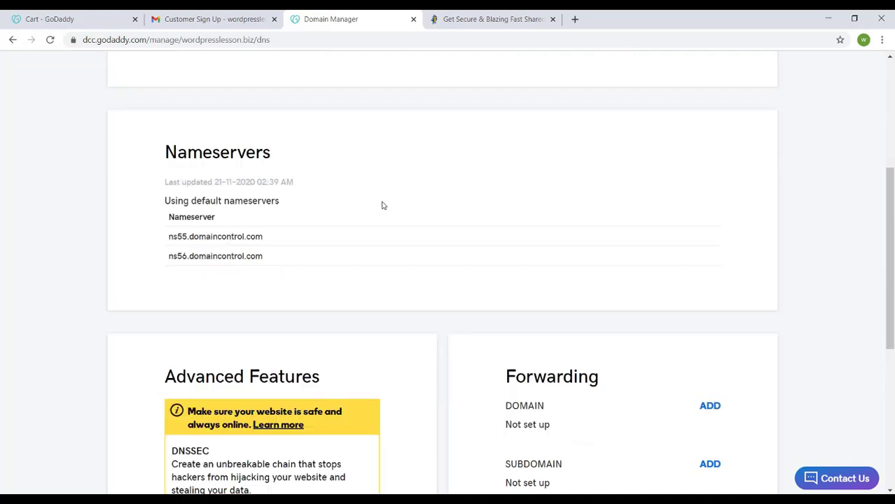
Open whatsmydns.net in a new browser tab.
click(574, 18)
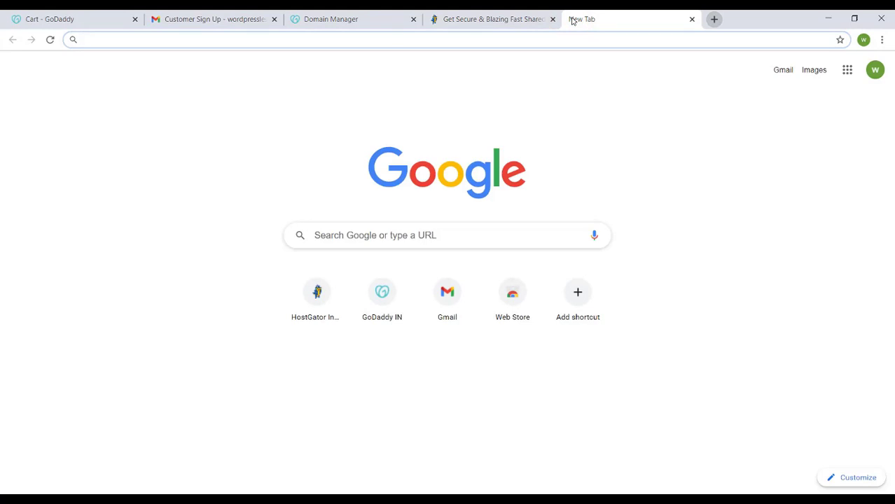
text(whats)
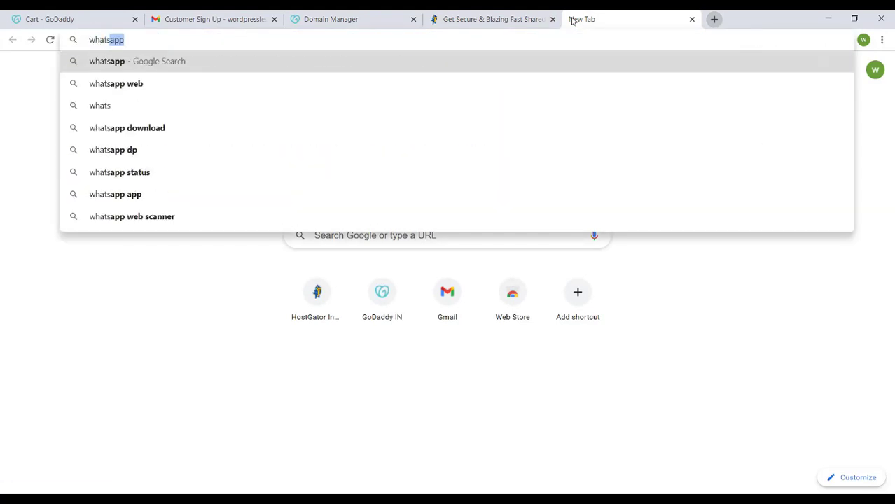
text(mydns)
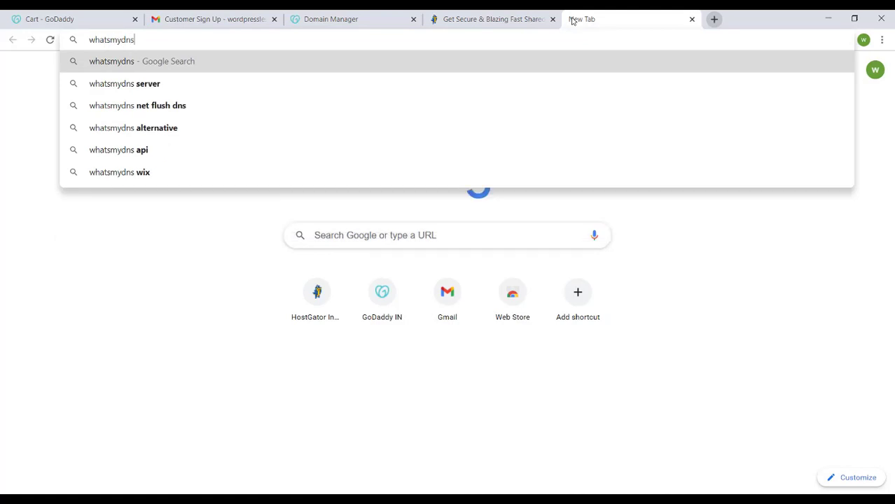
text(.net)
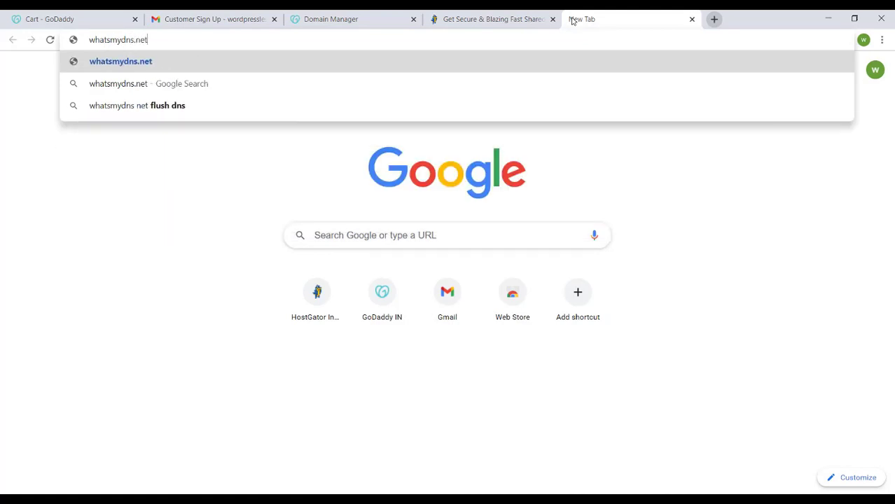
key(Return)
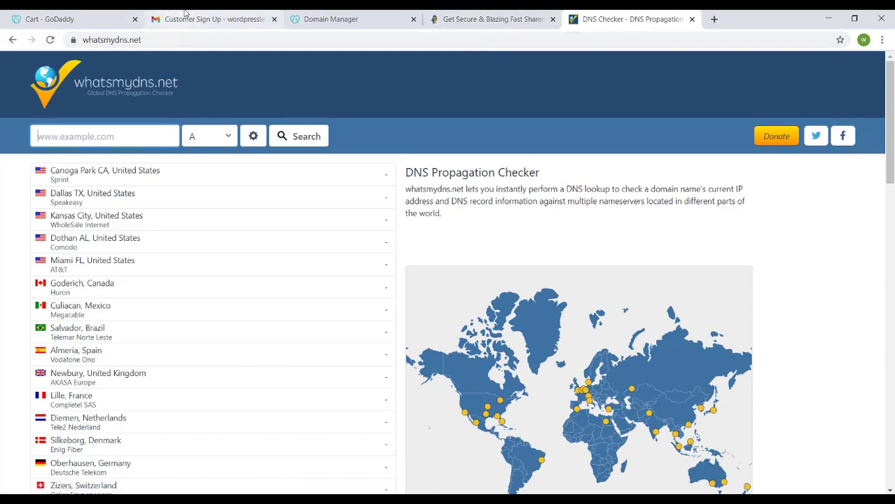
Copy the domain name wordpresslesson.biz from GoDaddy's DNS Management page and look up its A records on whatsmydns.net.
click(368, 14)
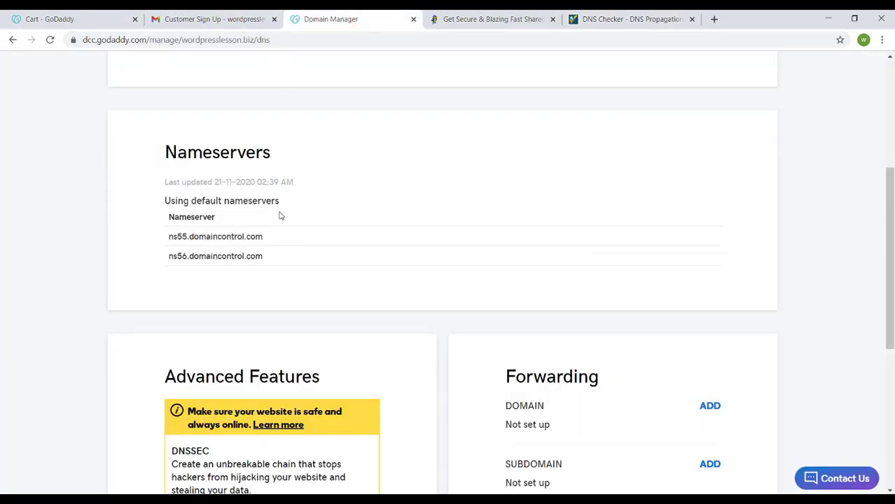
scroll(286, 226, up, 2)
scroll(285, 226, up, 2)
drag(123, 181, 103, 181)
key(ctrl+c)
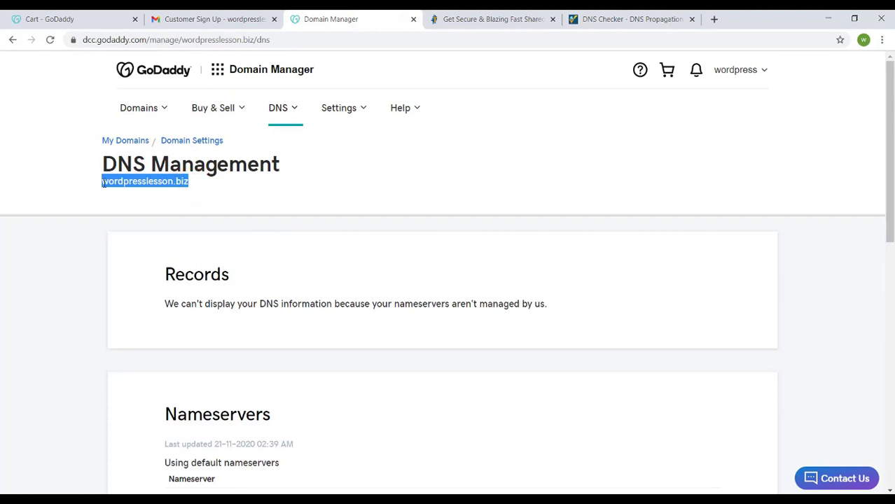
click(607, 19)
click(123, 140)
key(ctrl+v)
click(291, 135)
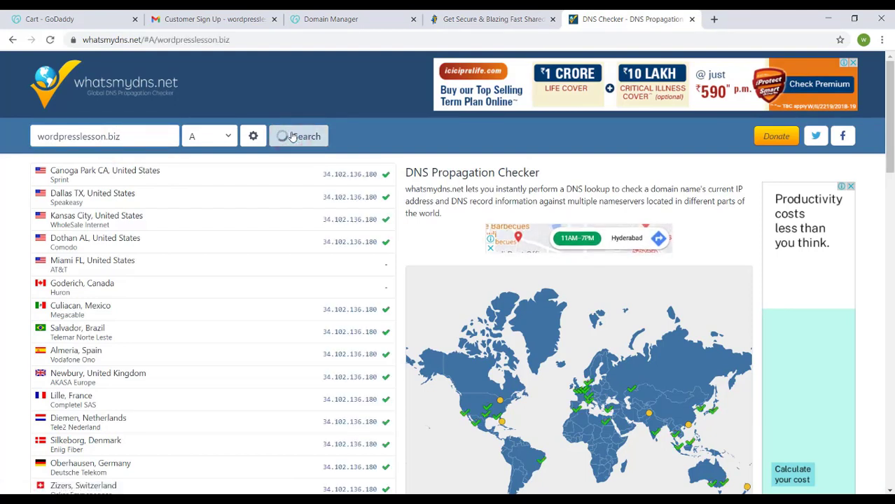
Compare the server IP in the HostGator account email with the IP addresses in the DNS propagation results.
click(210, 19)
drag(217, 155, 274, 157)
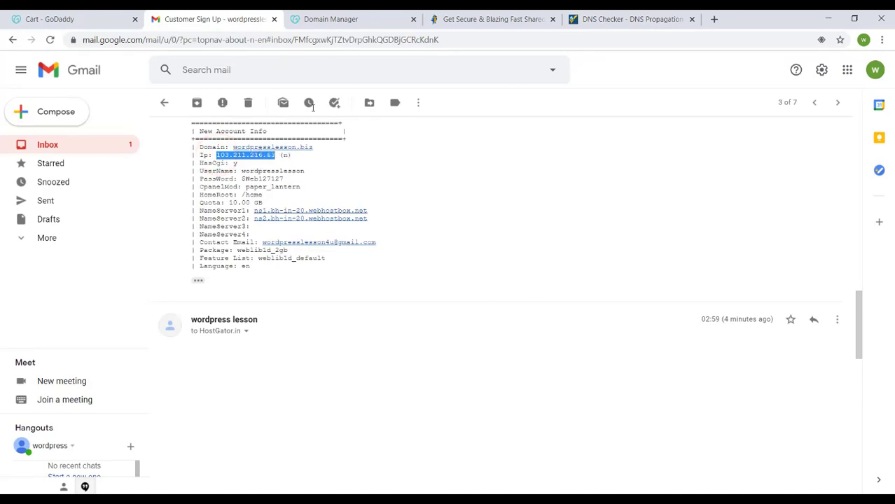
click(630, 19)
scroll(274, 198, up, 5)
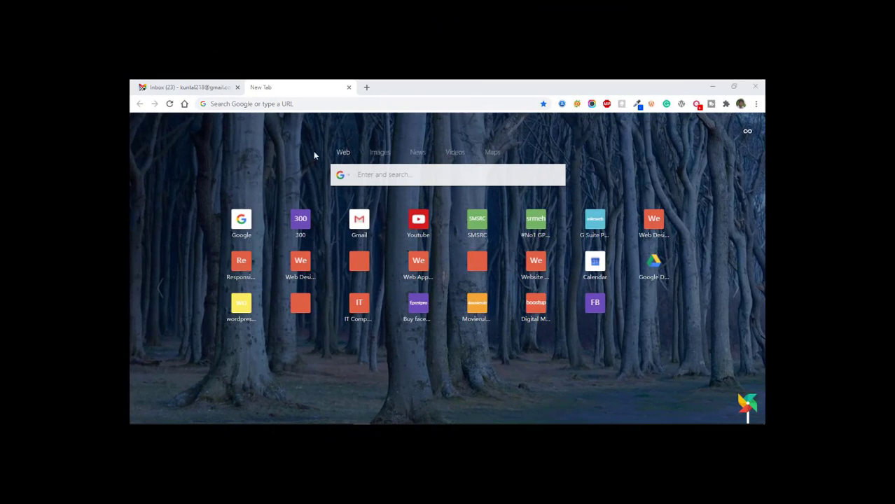
Visit wordpresslesson.biz in the browser to check the domain.
click(303, 104)
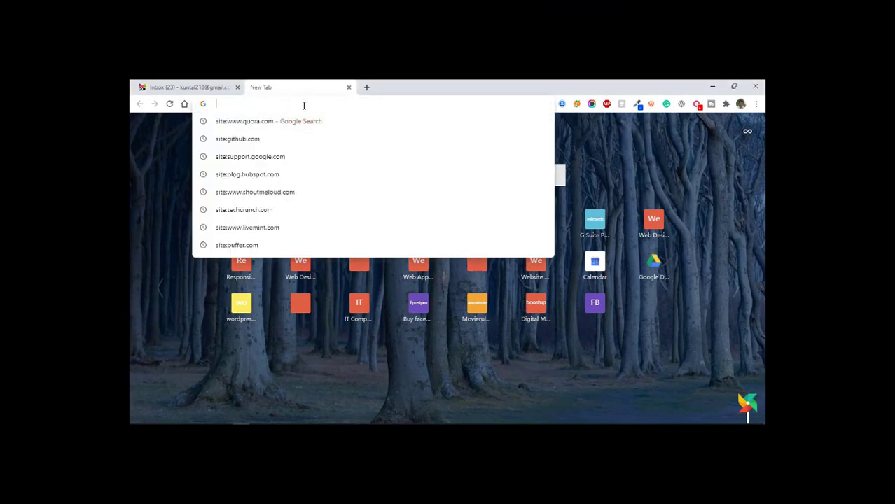
text(wordpress)
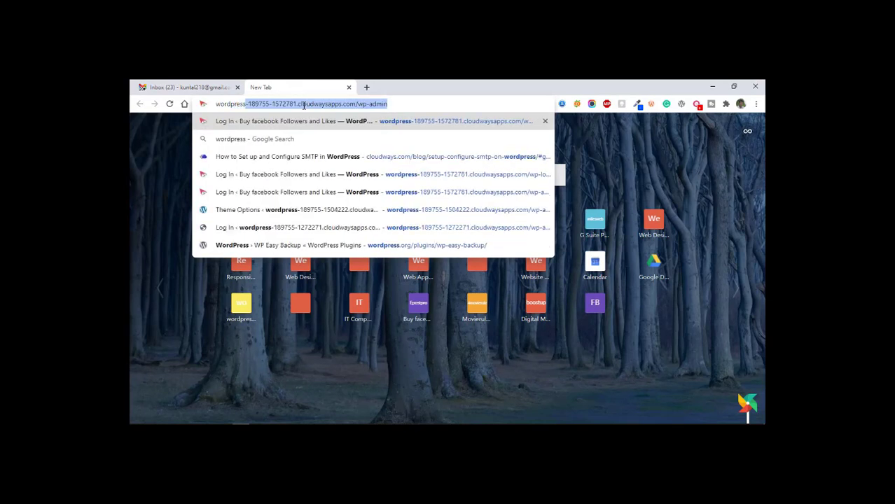
text(lesson.)
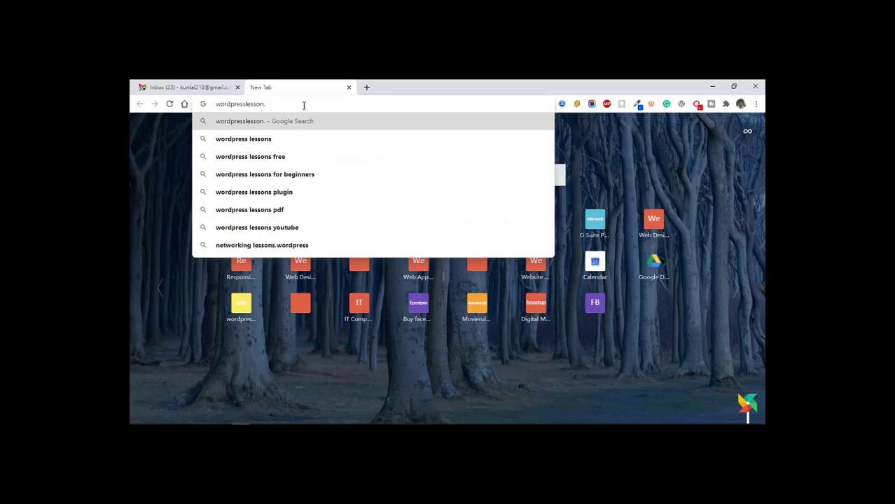
text(biz)
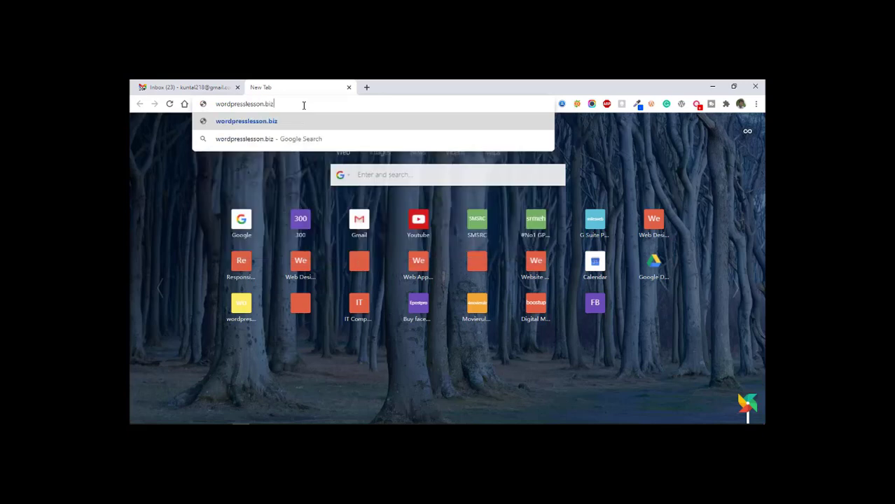
key(Return)
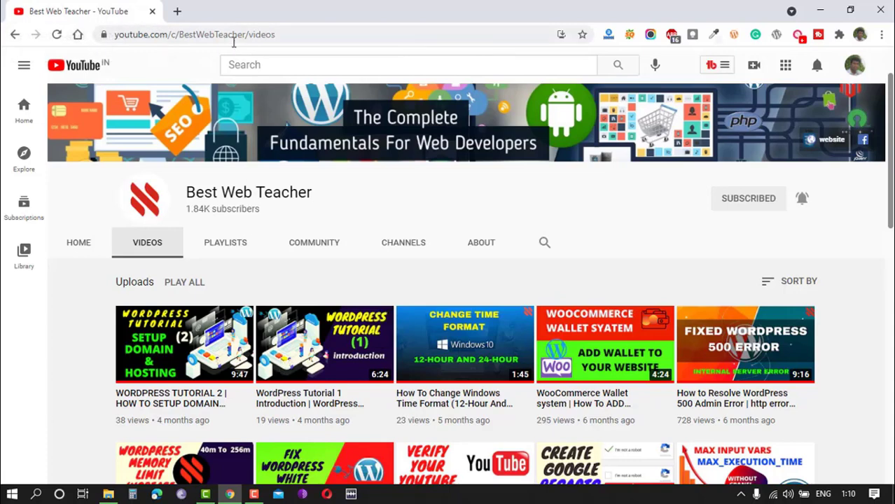
Open the wordpresslesson.biz site in a new browser tab.
click(178, 12)
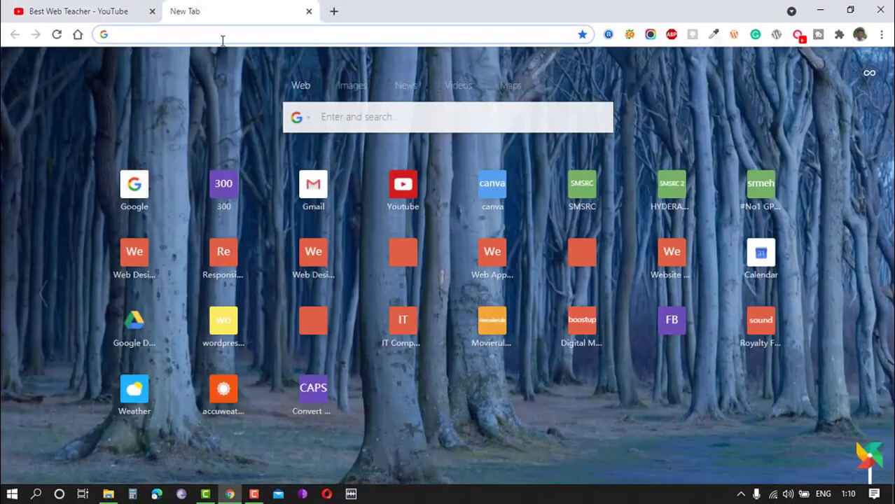
text(wordpresslesson.biz)
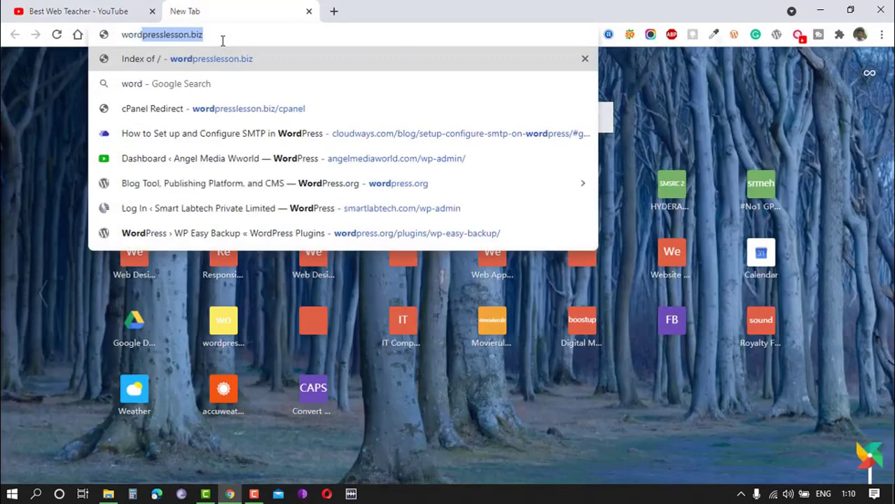
key(Return)
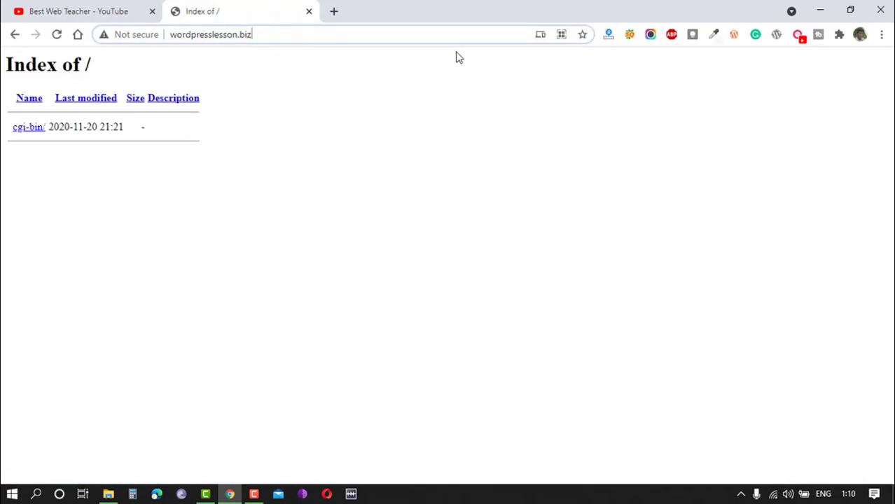
Go to wordpresslesson.biz/cpanel and log in to cPanel with the saved credentials.
text(/)
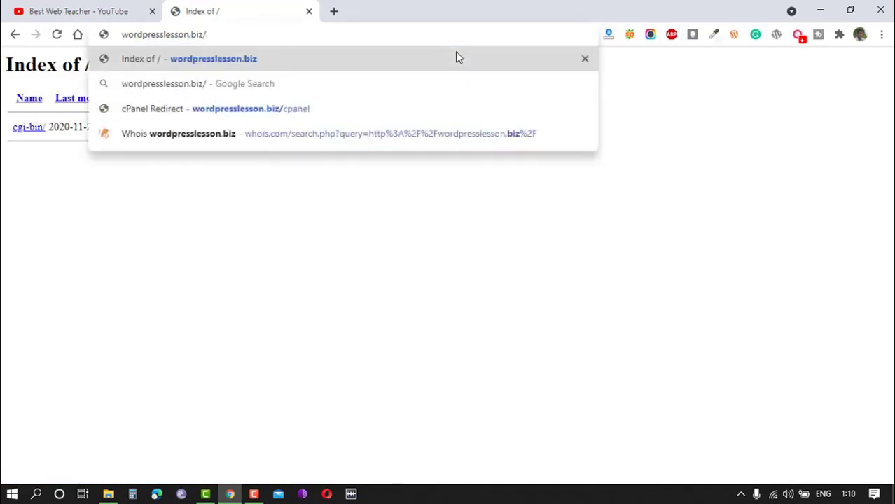
text(cpanel)
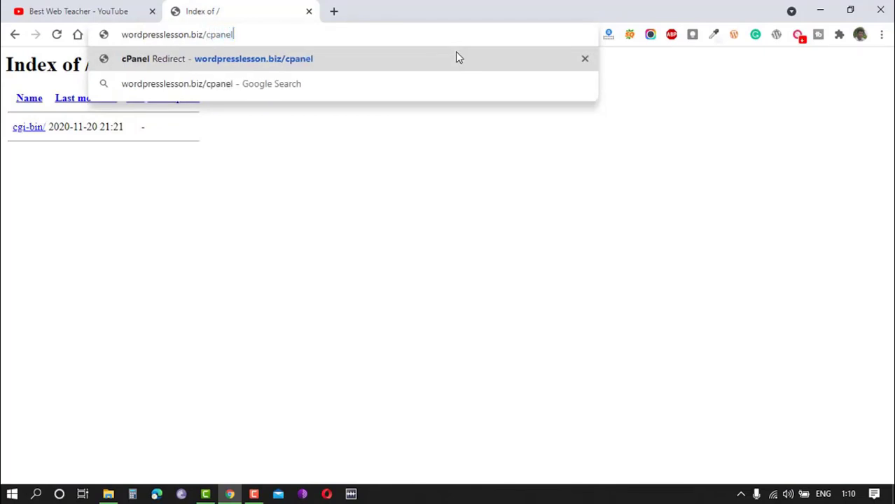
key(Return)
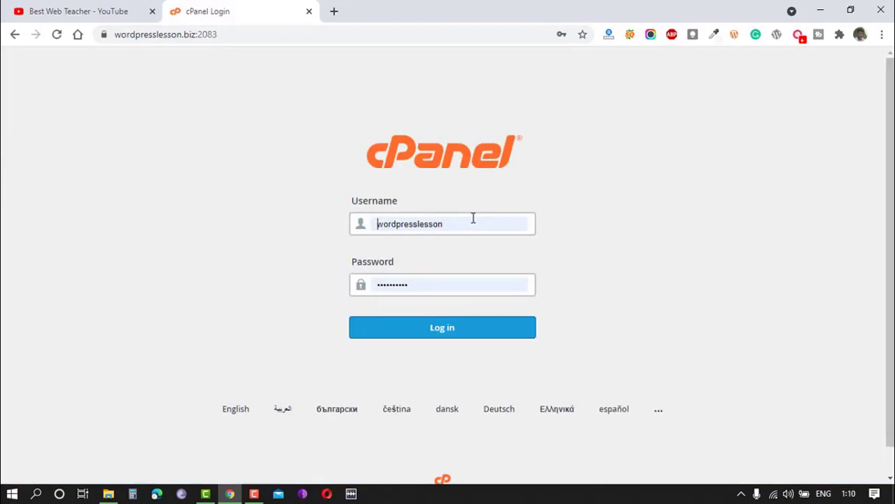
click(441, 327)
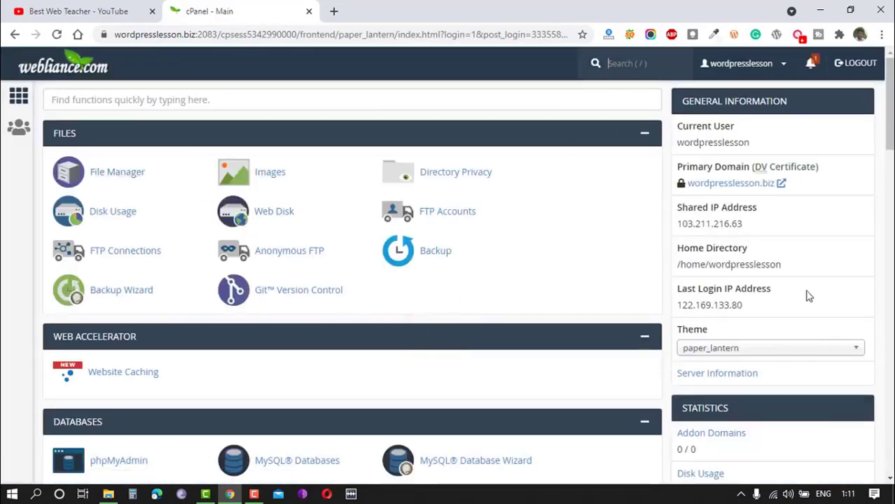
Open the Softaculous Apps Installer from cPanel's Software section.
scroll(490, 382, down, 1)
scroll(491, 374, up, 1)
scroll(183, 267, down, 2)
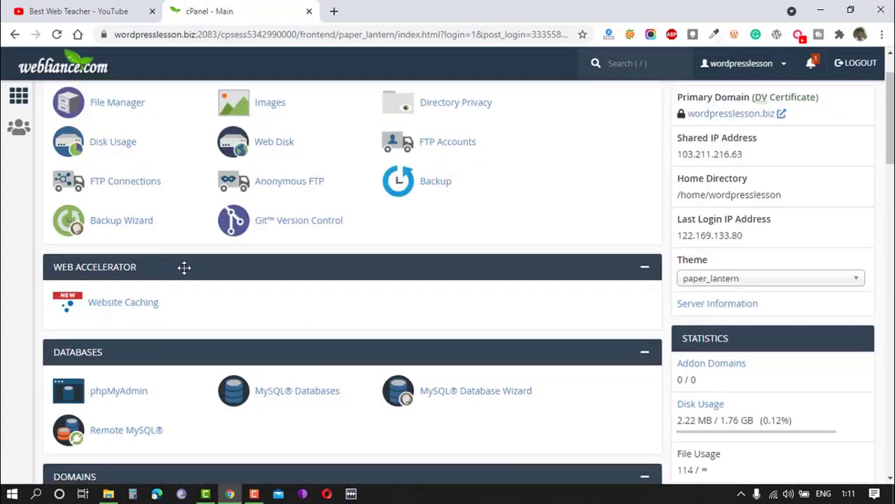
scroll(186, 271, down, 4)
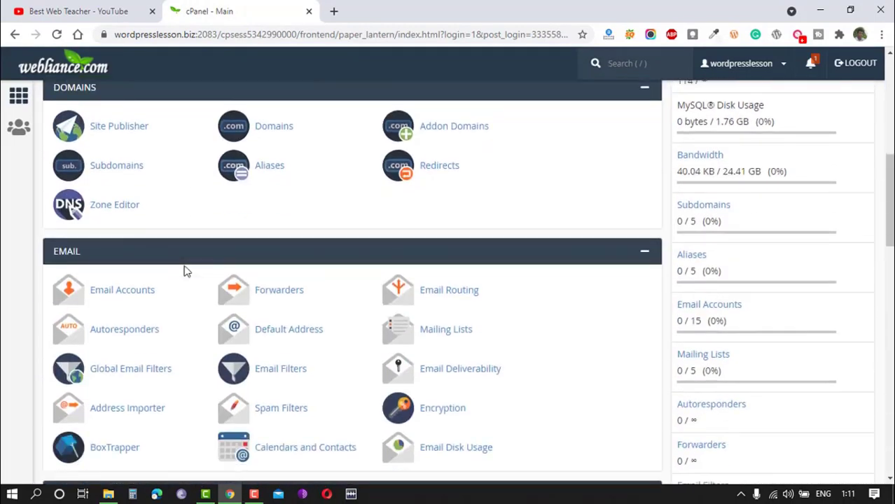
scroll(186, 271, down, 3)
scroll(186, 271, down, 5)
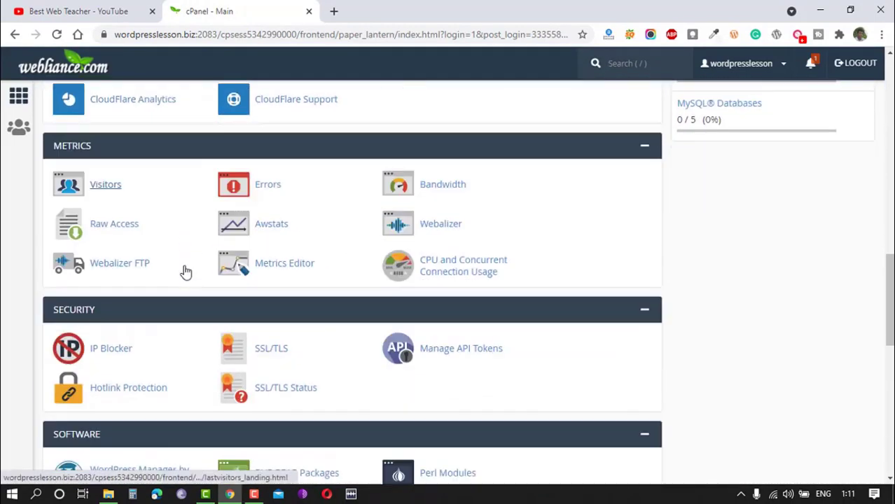
scroll(186, 272, down, 2)
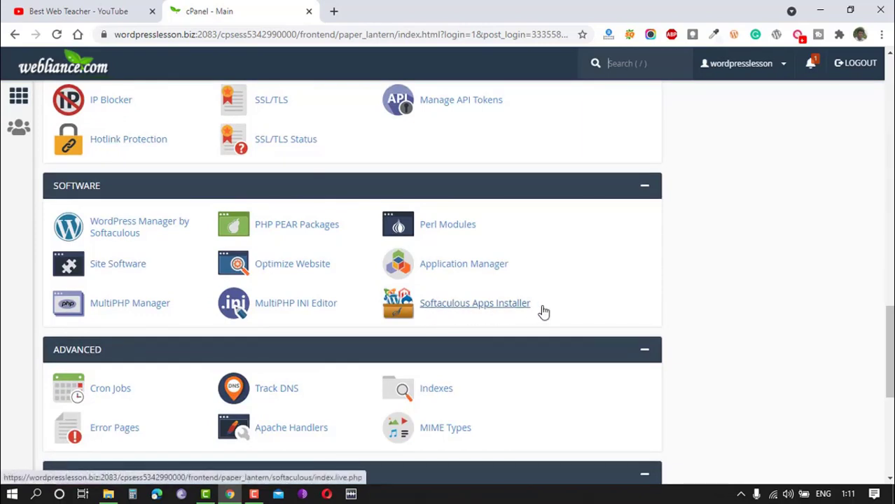
click(461, 310)
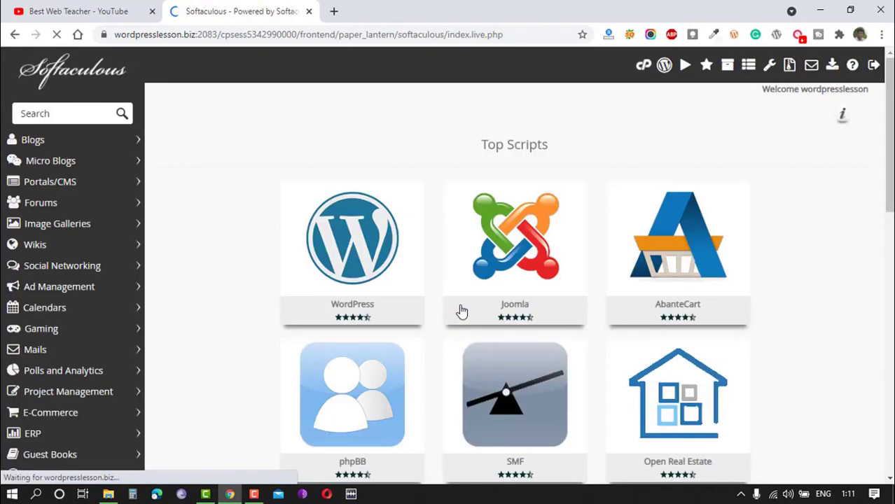
Open the installation form for the WordPress script in Softaculous.
mouse_move(294, 256)
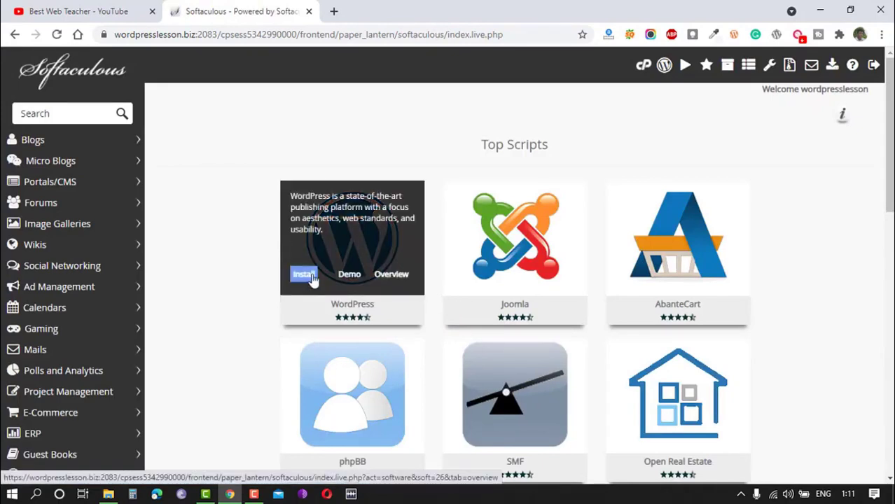
click(301, 275)
click(301, 275)
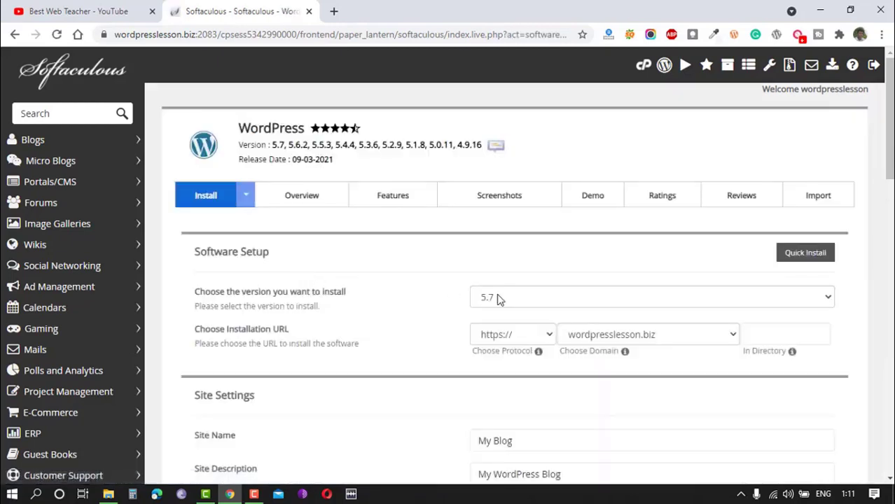
click(518, 299)
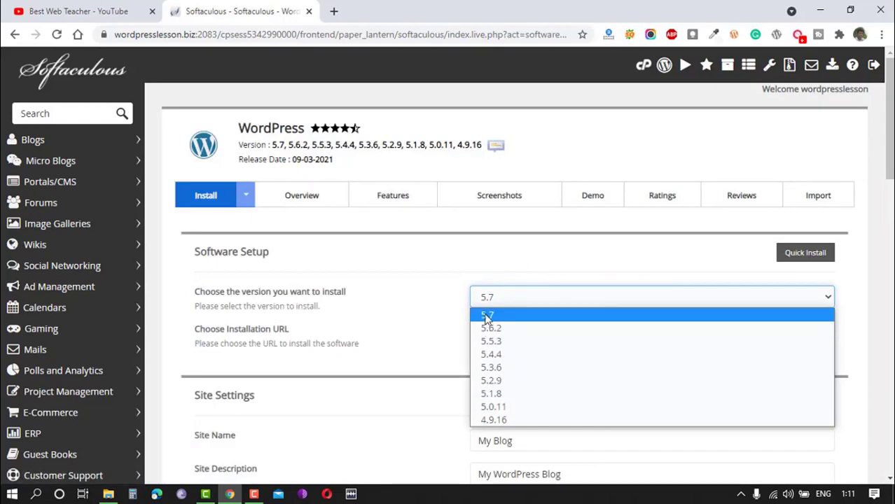
click(488, 315)
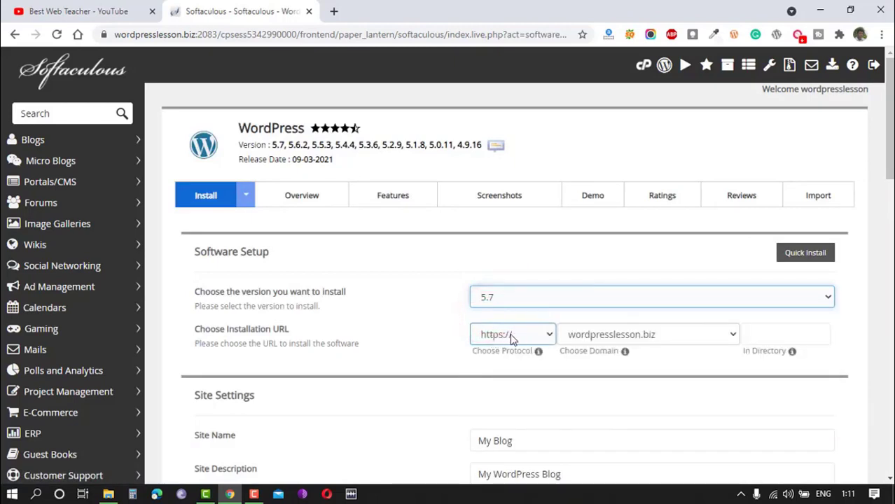
click(509, 336)
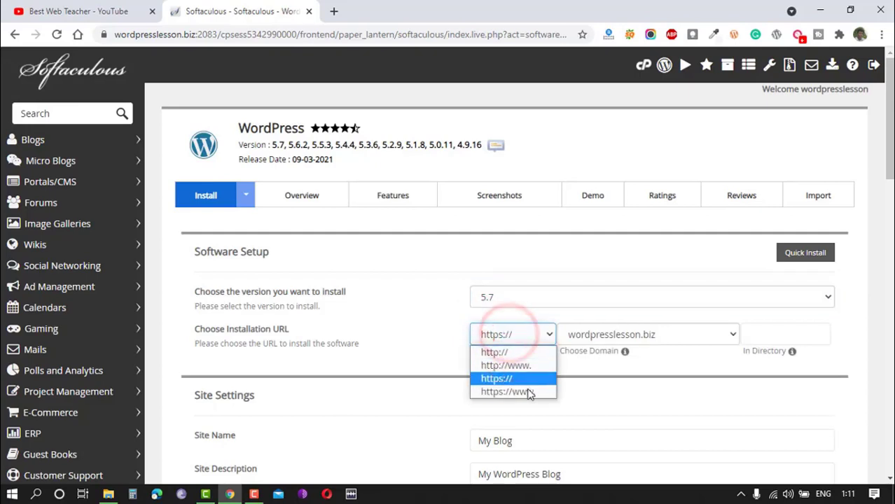
click(507, 353)
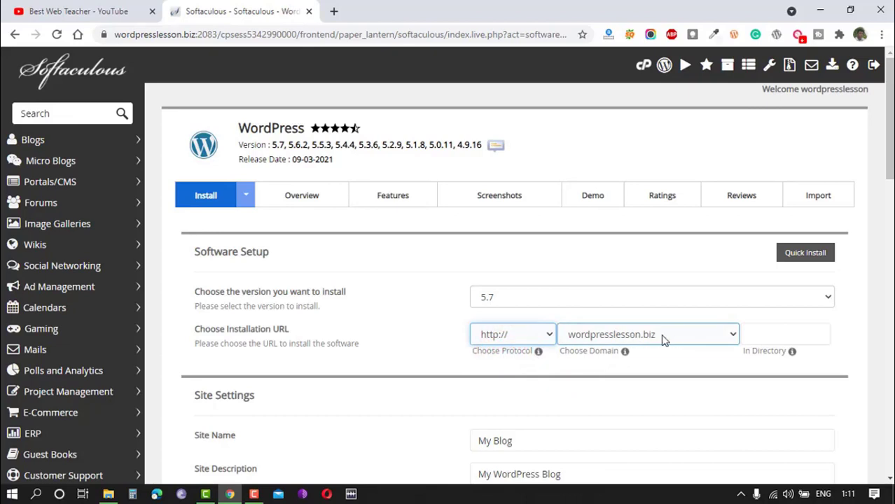
click(772, 333)
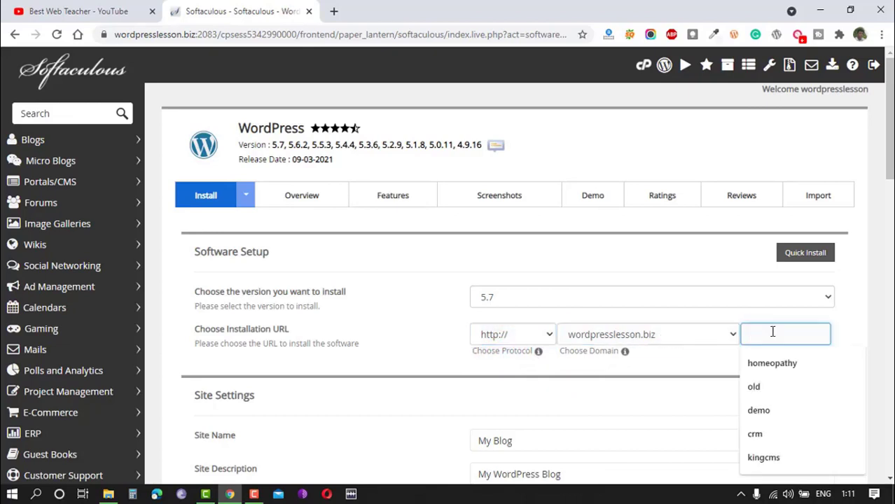
click(850, 328)
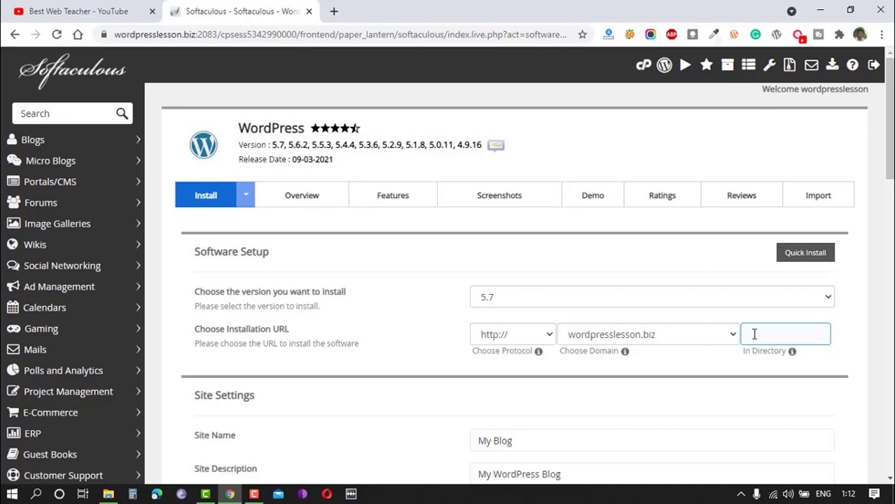
Set the site name to "Wordpress tutorial" and the site description to "Best wordpress tutorials".
scroll(795, 339, down, 2)
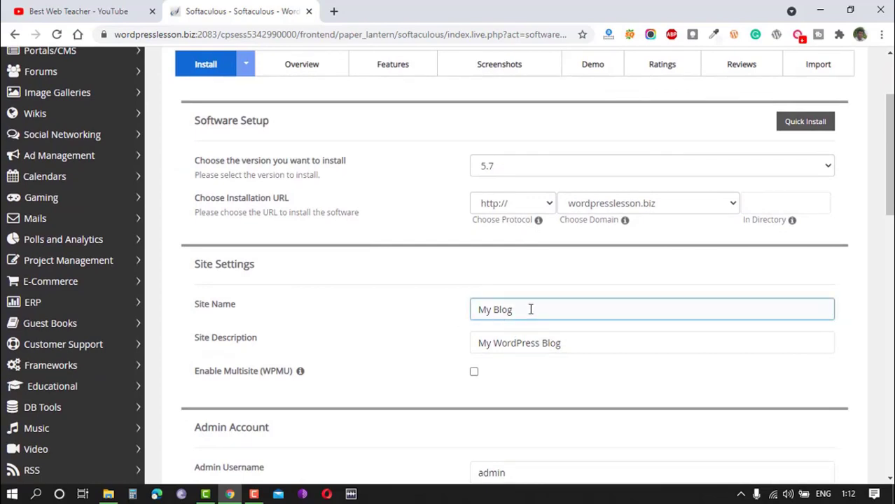
drag(526, 309, 435, 314)
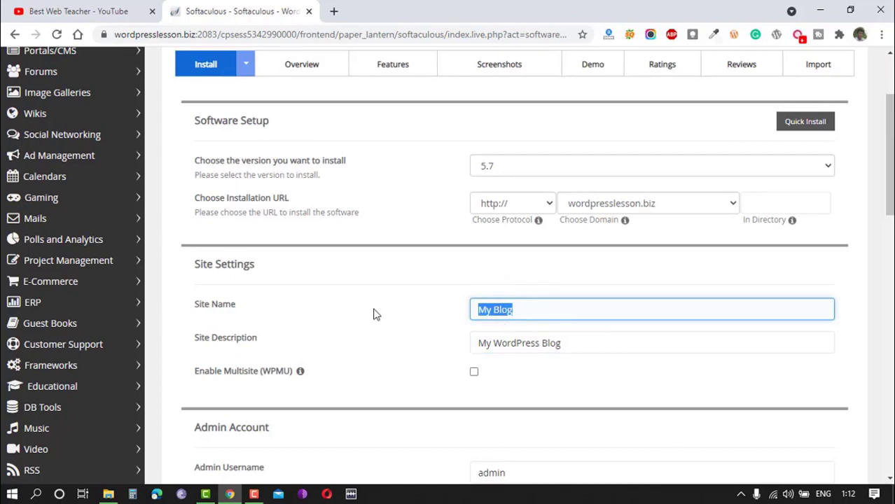
text(Wordpress tutorial)
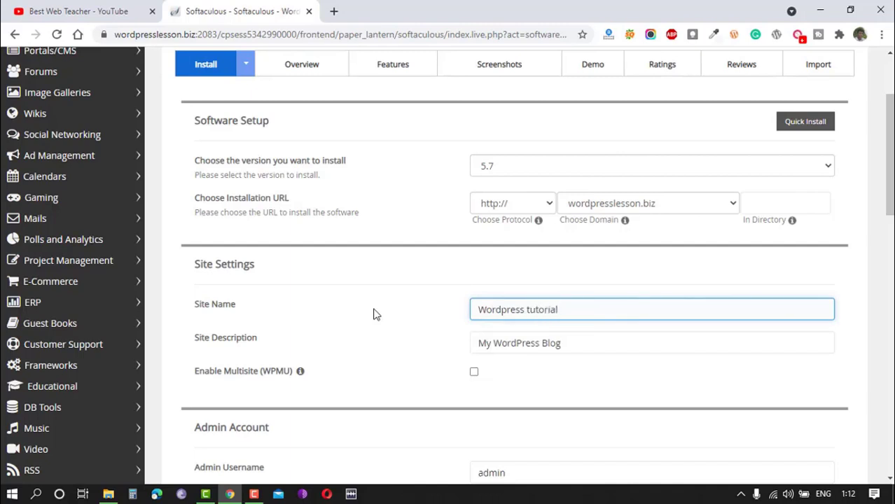
key(Tab)
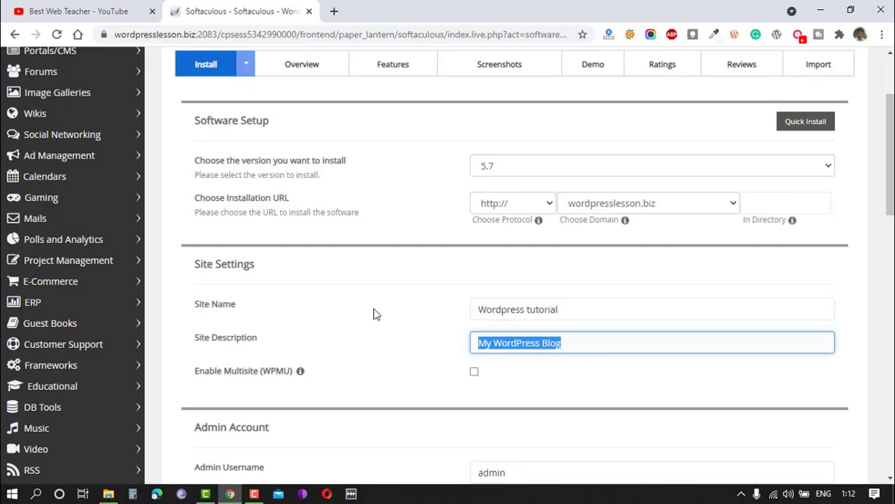
text(Best)
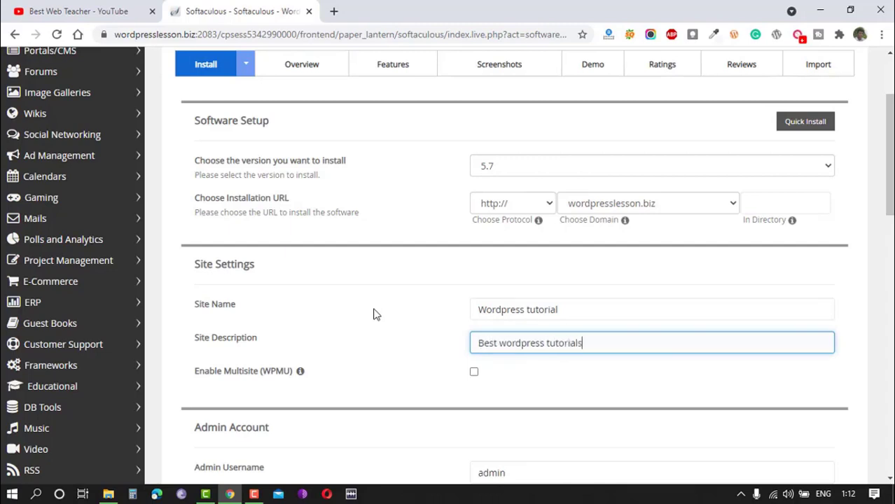
Examine the admin username, password and email fields, and the language, plugin and theme options of the WordPress installation form.
scroll(458, 309, down, 3)
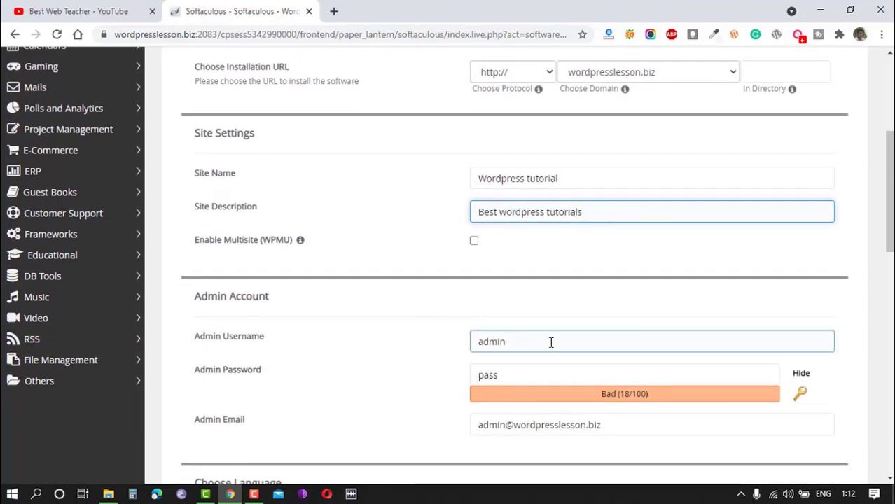
scroll(547, 346, down, 3)
scroll(549, 346, up, 2)
scroll(549, 346, up, 1)
scroll(550, 342, down, 1)
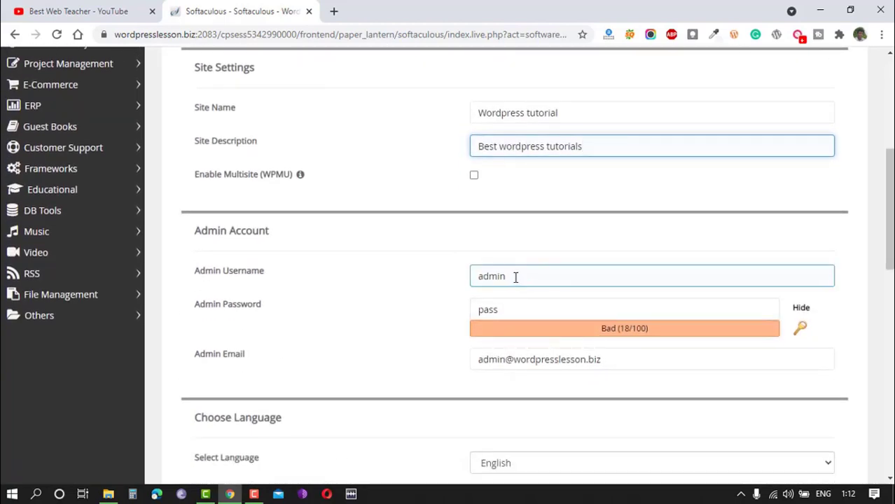
drag(512, 308, 464, 313)
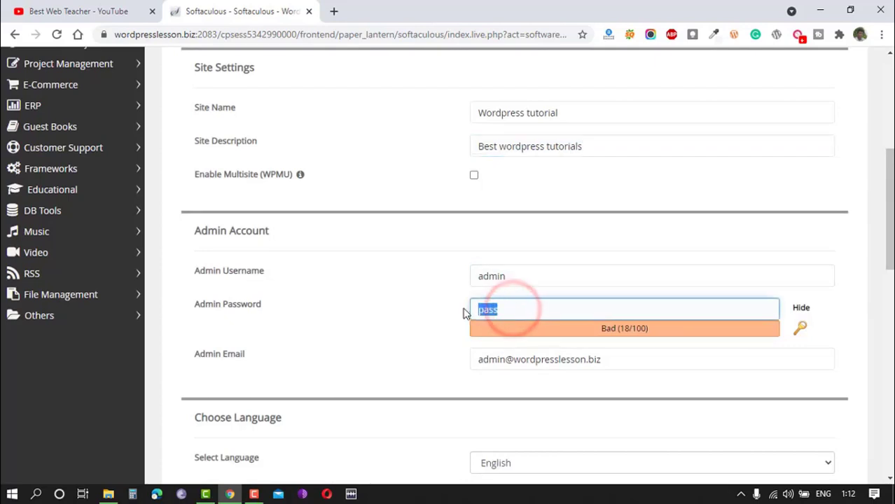
click(529, 273)
scroll(532, 274, down, 2)
click(604, 230)
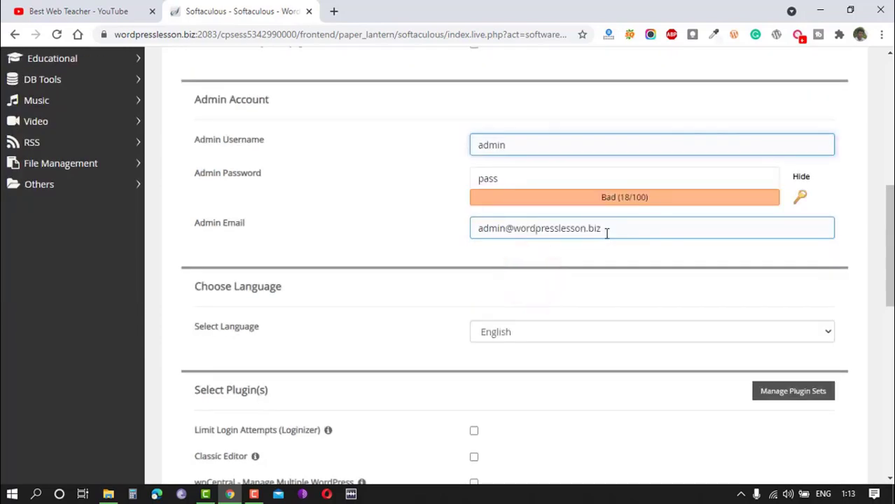
scroll(598, 243, down, 4)
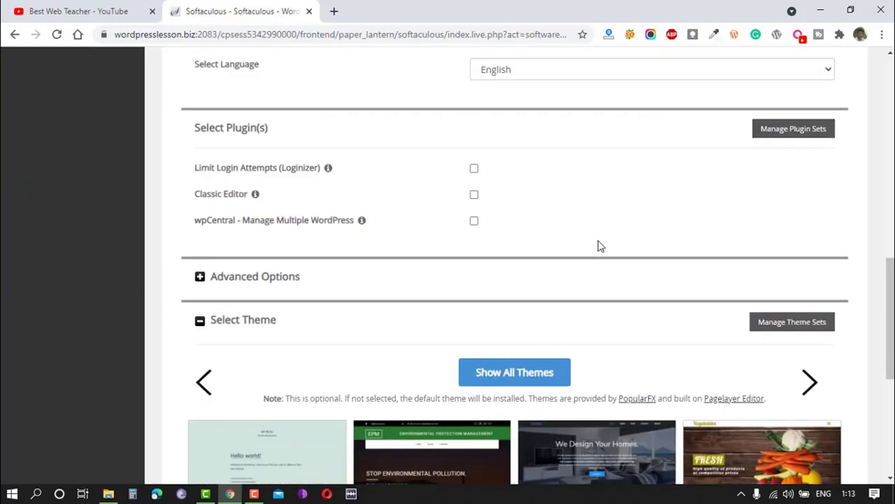
Include the Classic Editor plugin and install WordPress with the default theme selection.
click(474, 196)
scroll(420, 231, down, 5)
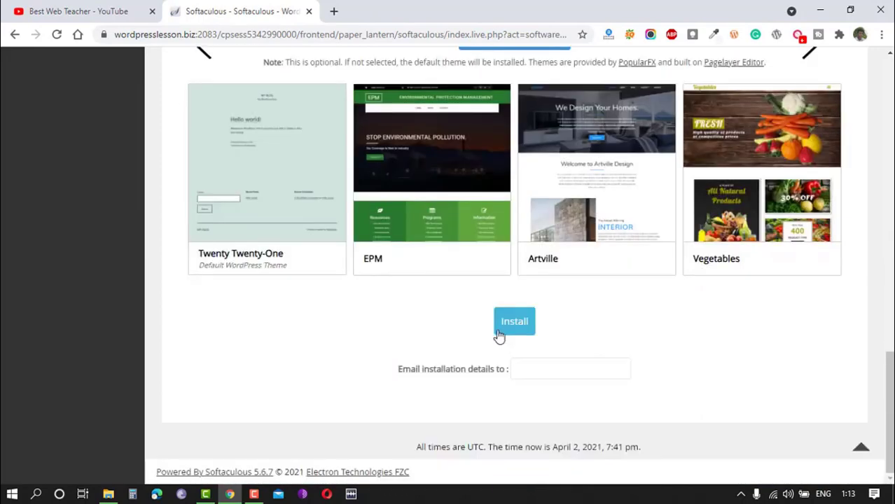
click(515, 329)
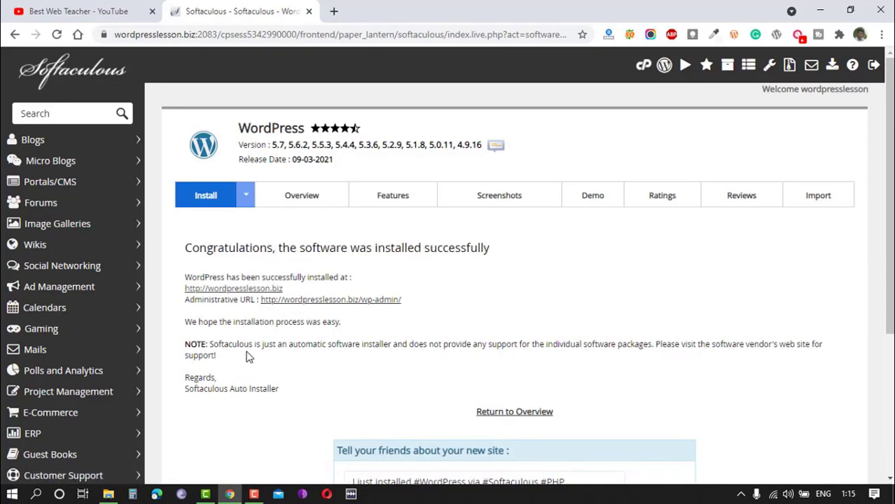
Open the new site's front page and its wp-admin dashboard from the installation links and look over both.
click(247, 289)
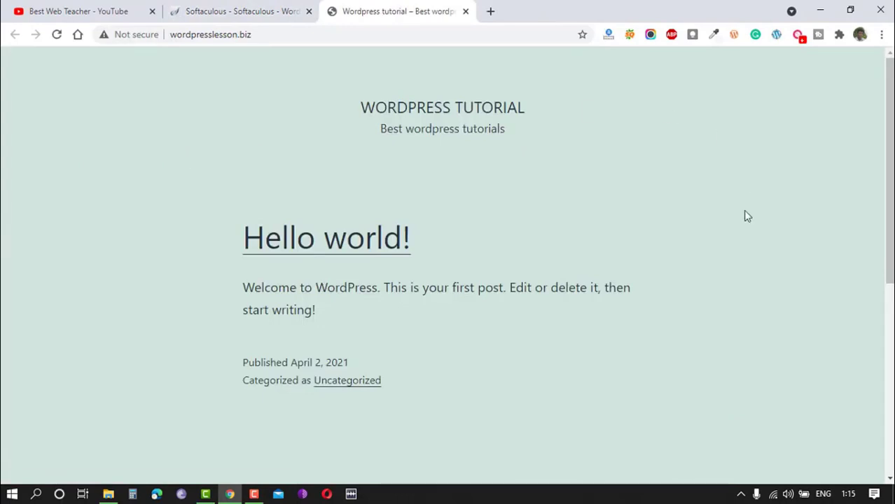
scroll(745, 216, down, 5)
scroll(756, 253, up, 5)
click(238, 12)
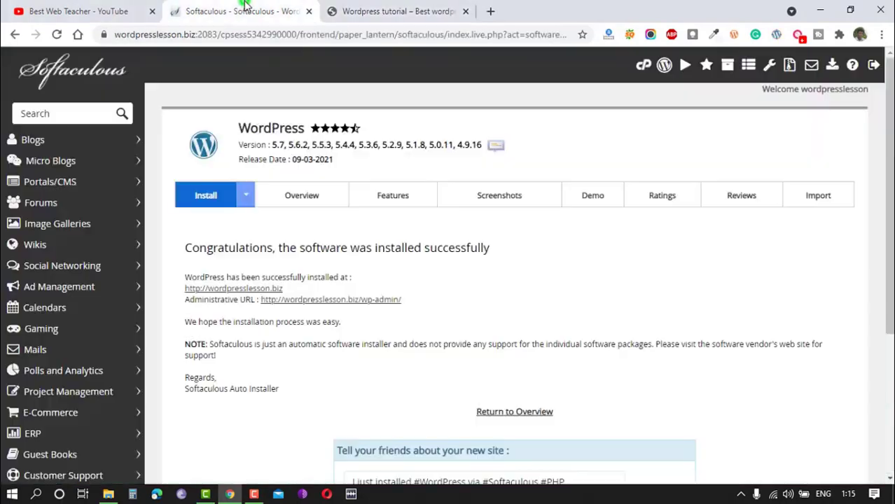
click(326, 303)
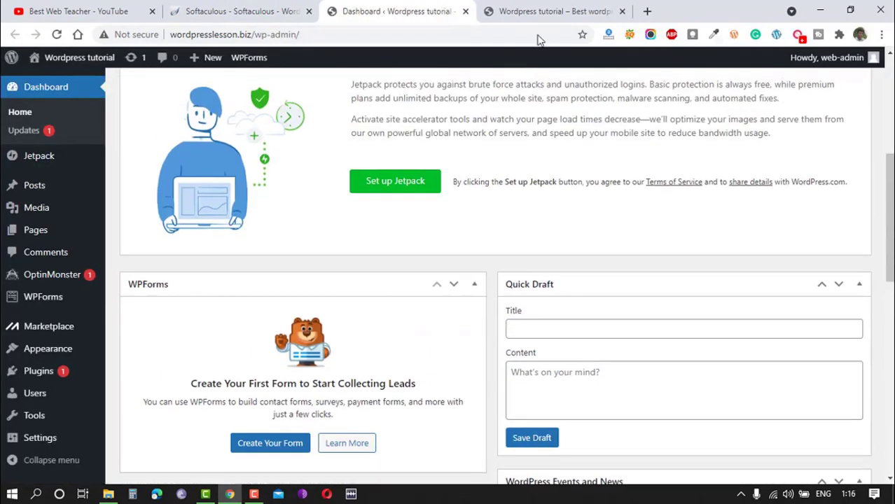
click(543, 7)
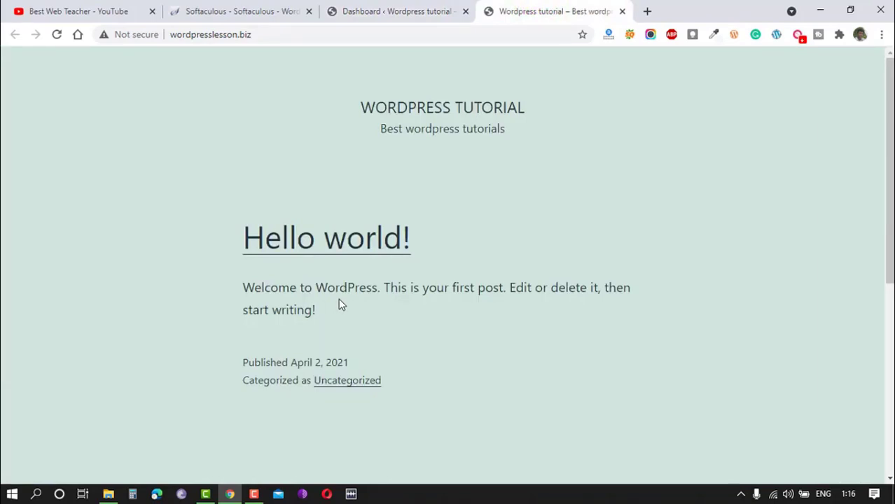
click(400, 7)
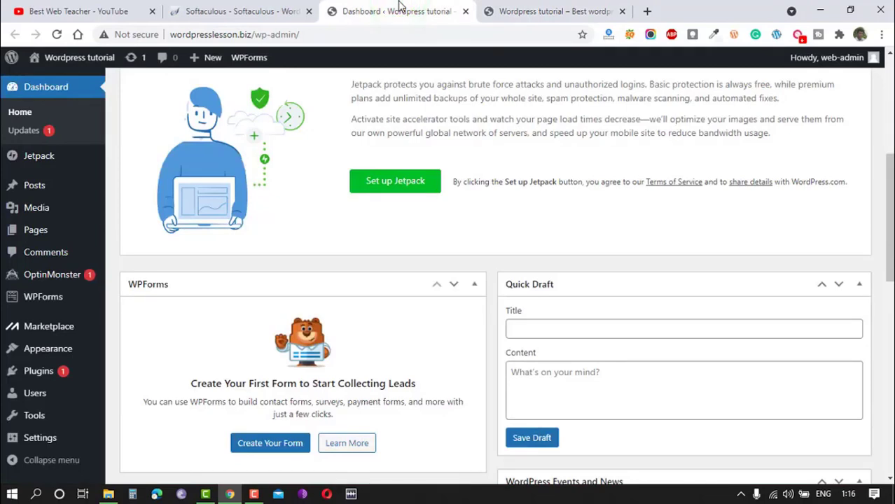
Create a folder named "demo" inside public_html with the cPanel File Manager.
click(261, 9)
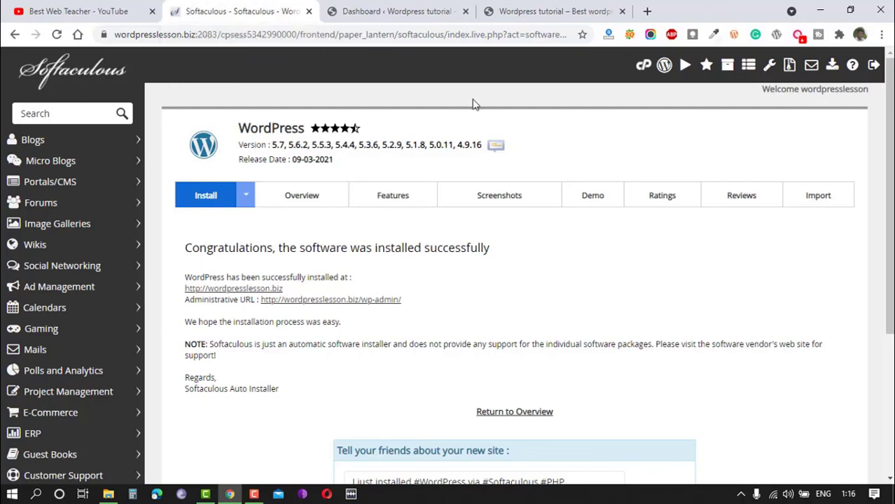
click(642, 68)
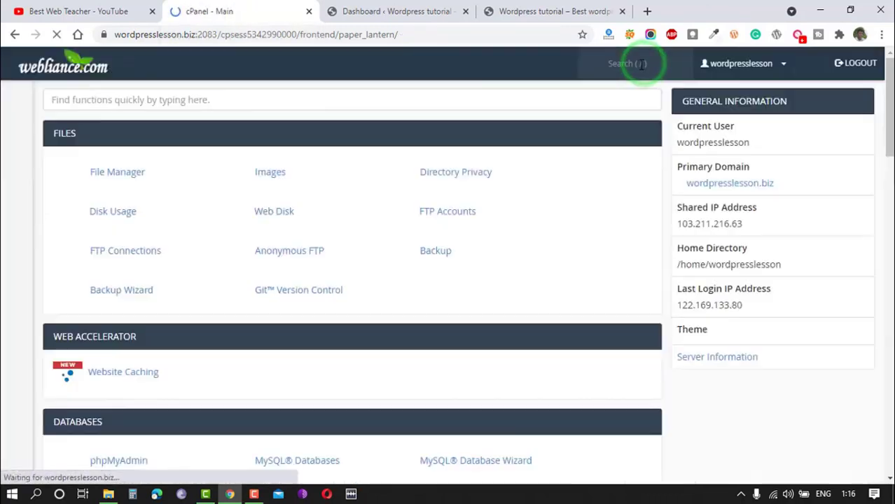
click(102, 173)
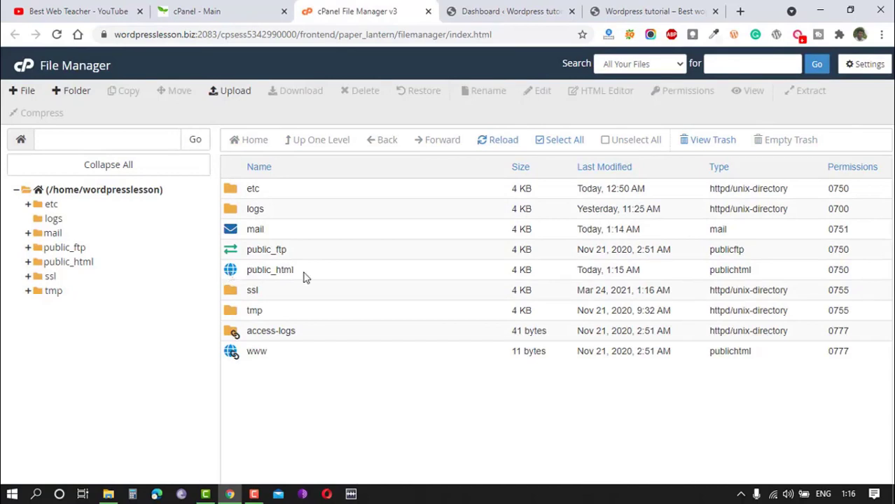
double_click(235, 273)
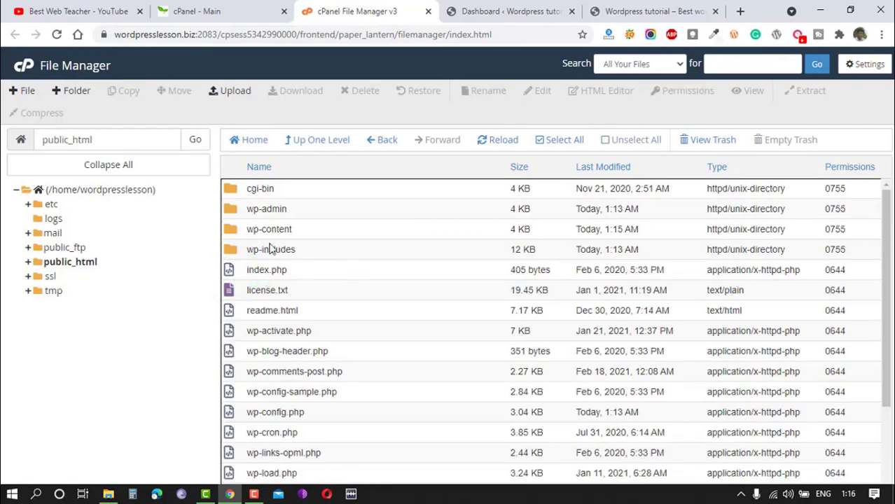
click(73, 92)
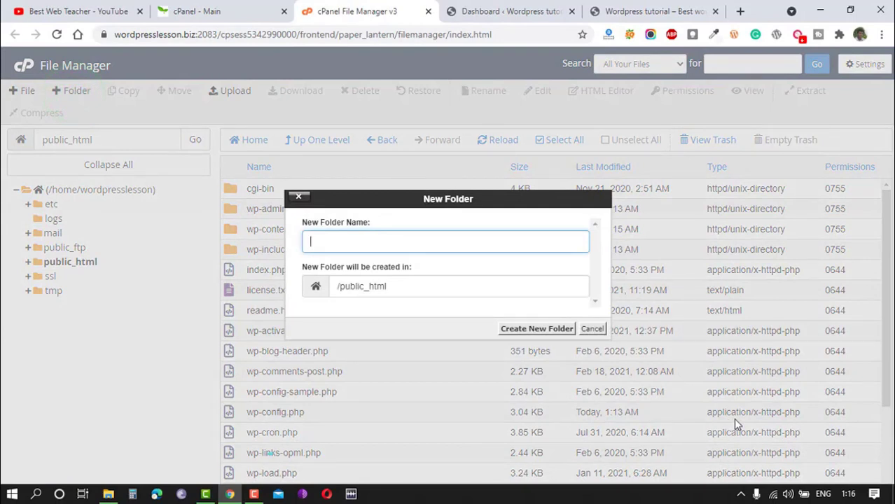
text(demo)
click(533, 329)
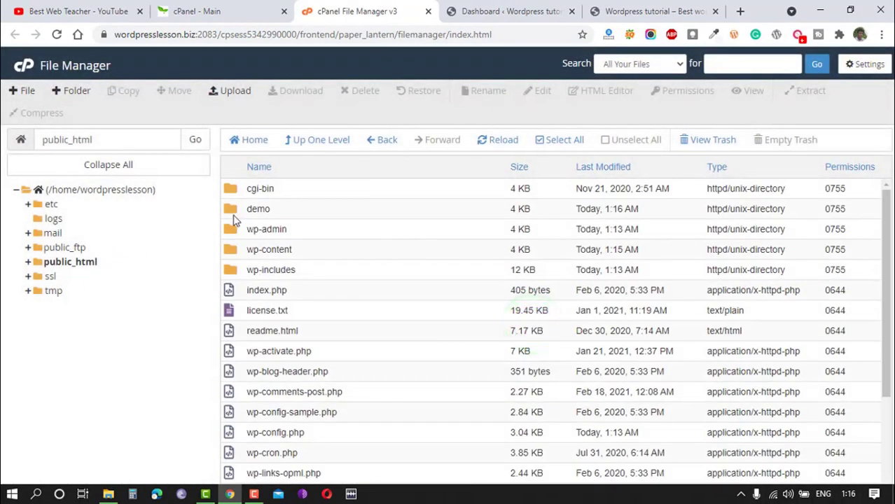
Load wordpresslesson.biz/demo in the browser to check the new folder's address.
click(659, 7)
click(267, 33)
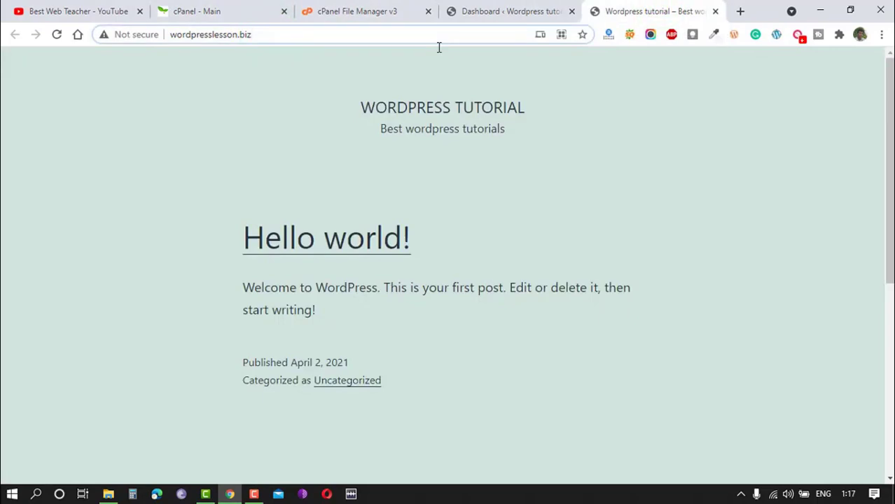
text(/)
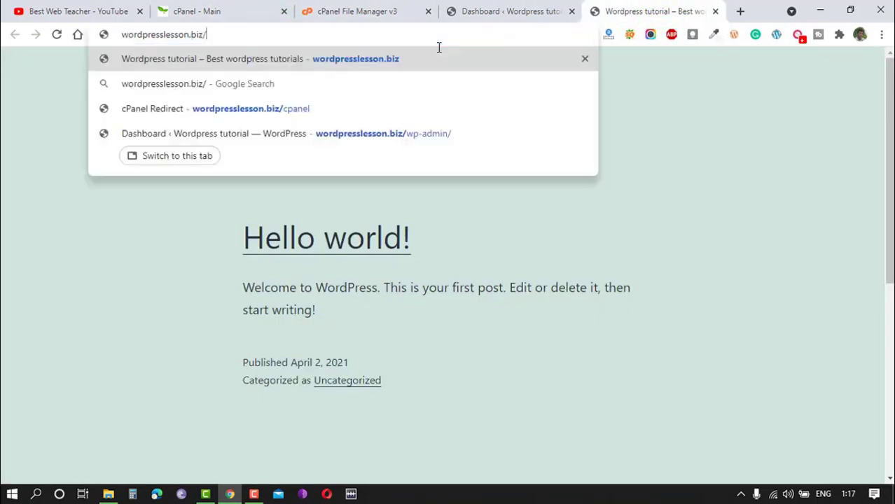
text(demo)
key(Return)
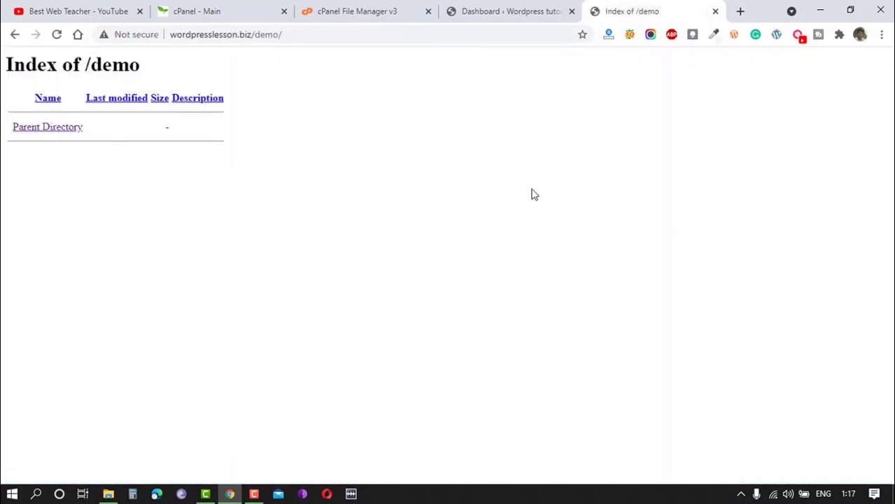
Close the WordPress dashboard page and open wordpress.org in a new browser tab.
click(486, 11)
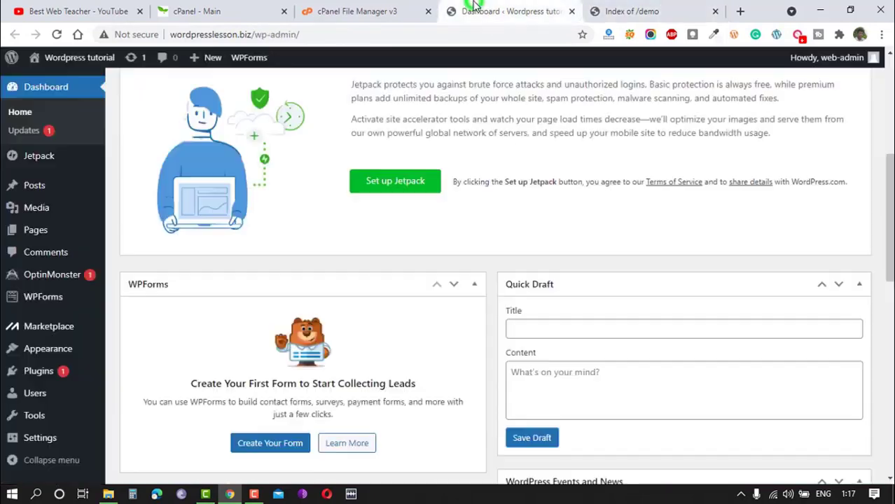
click(574, 11)
key(ctrl+t)
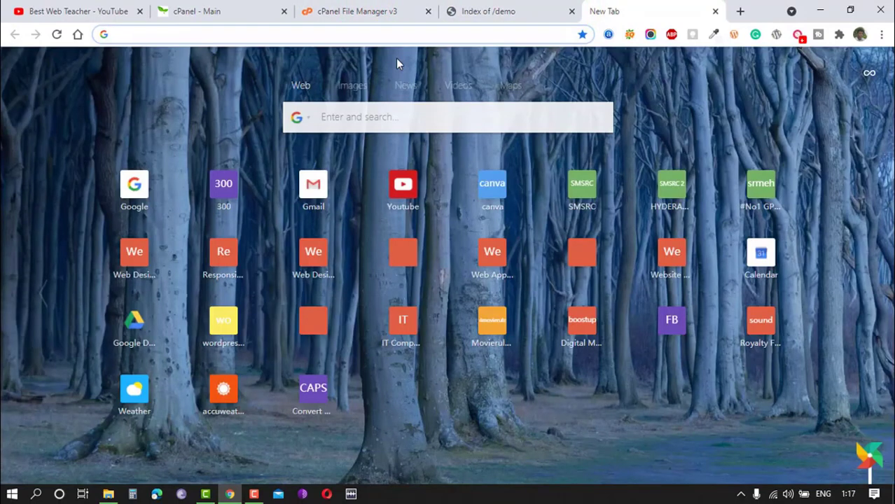
text(wordpre)
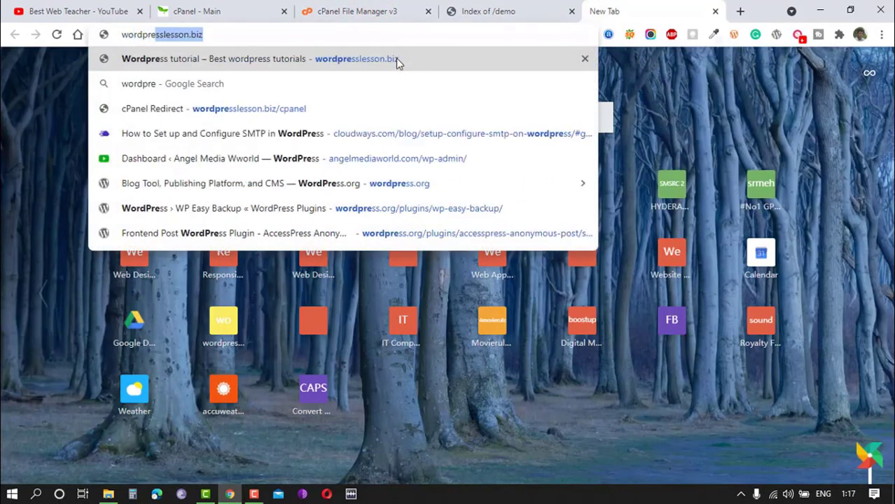
text(ss.org)
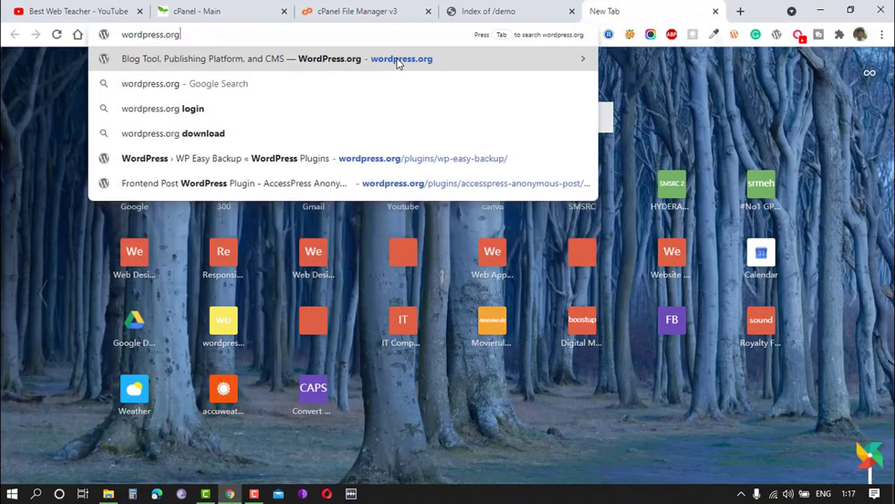
key(Return)
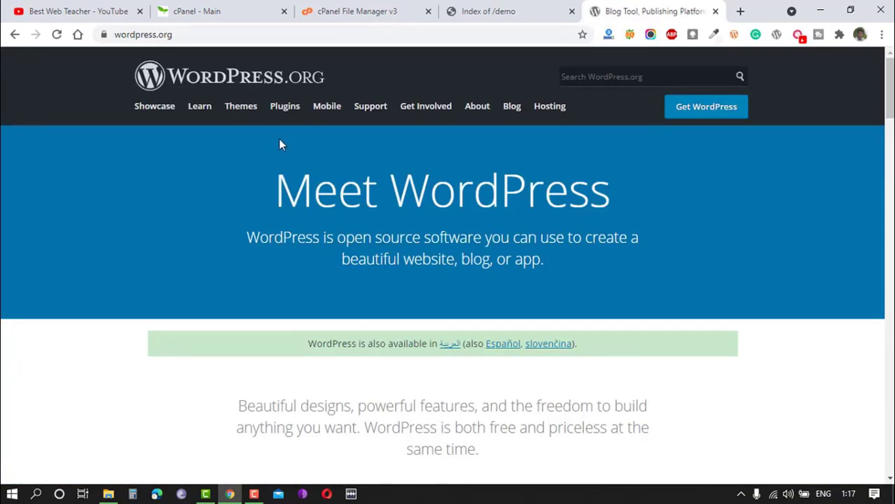
Download WordPress 5.7 from wordpress.org, saving the zip archive wordpress-5.7 to the Desktop.
scroll(279, 143, down, 7)
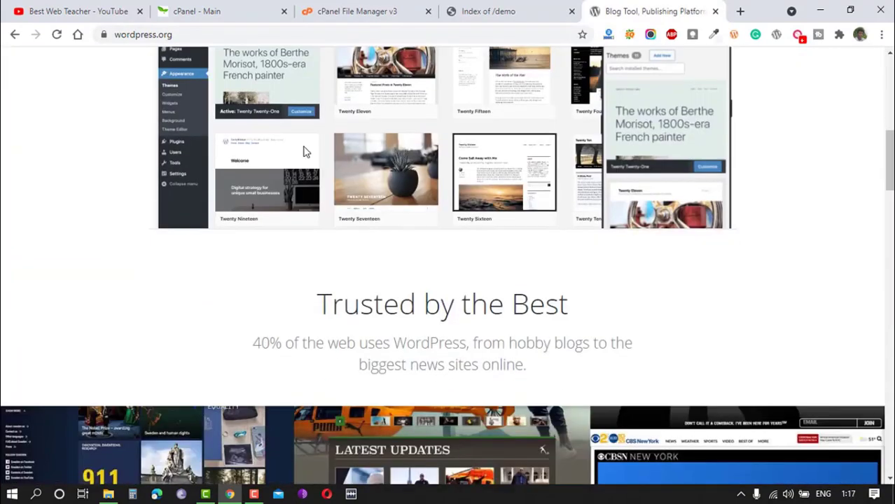
scroll(304, 152, down, 5)
scroll(310, 165, up, 12)
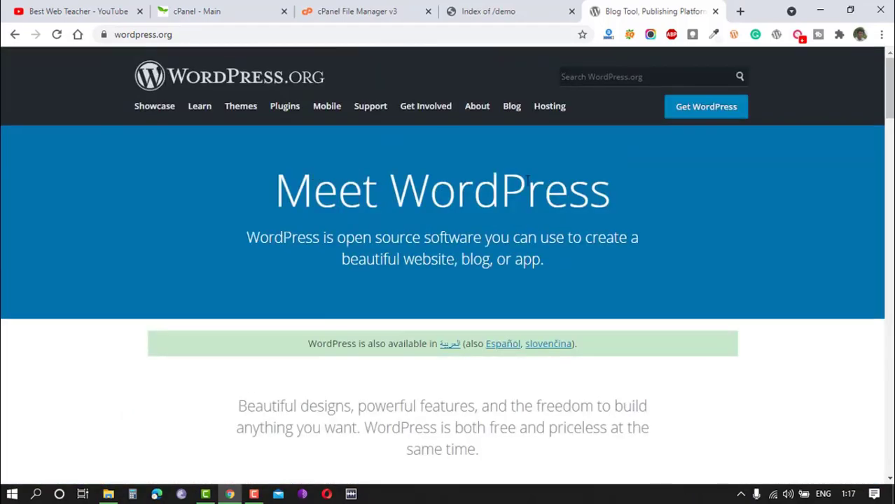
click(711, 116)
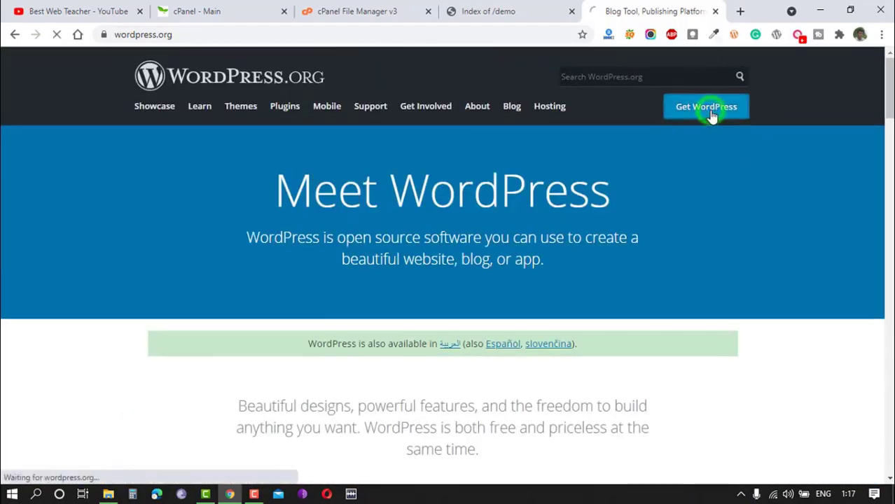
scroll(315, 362, down, 5)
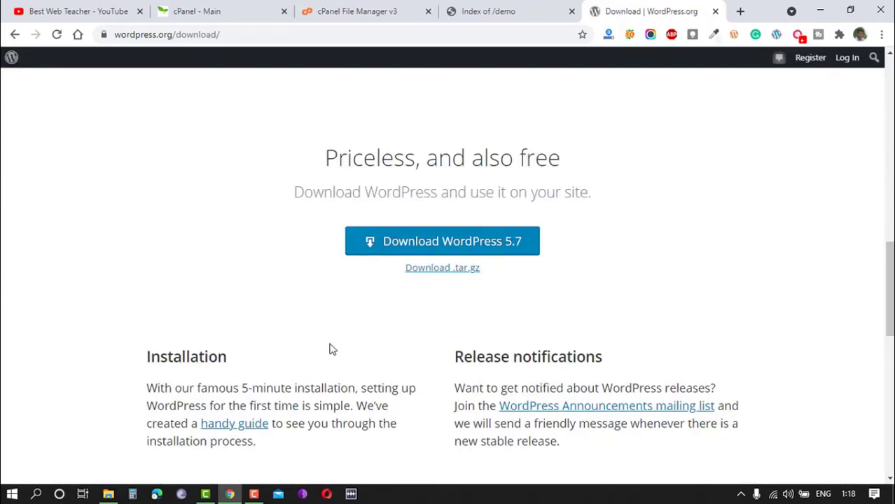
click(449, 244)
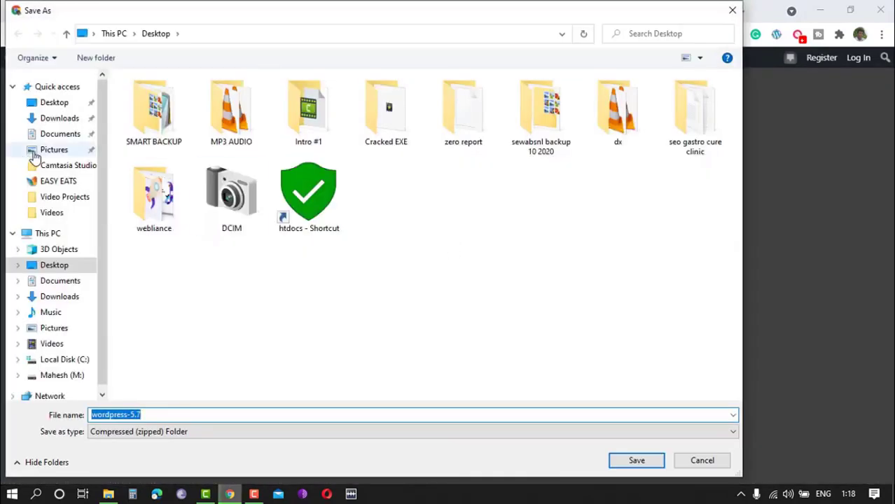
click(56, 103)
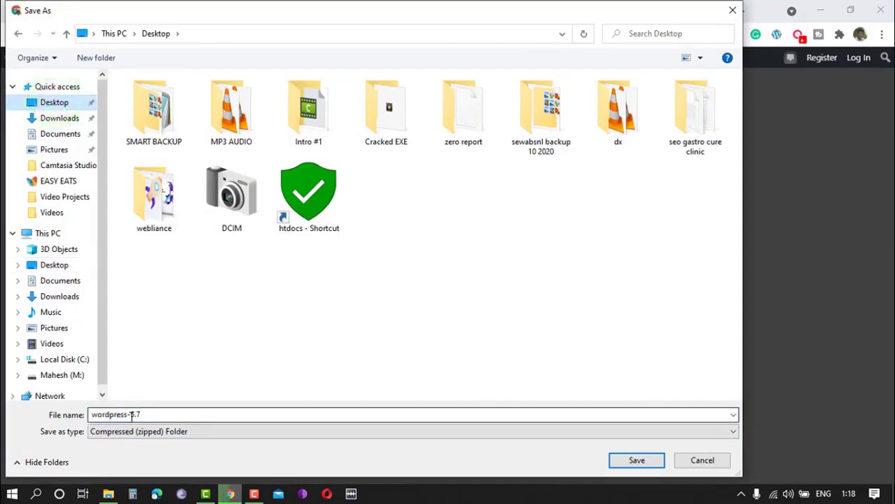
click(636, 462)
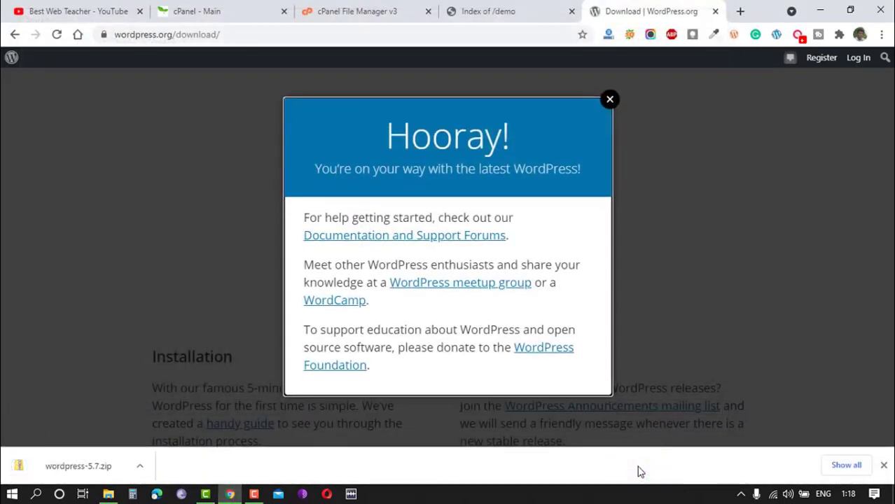
click(609, 98)
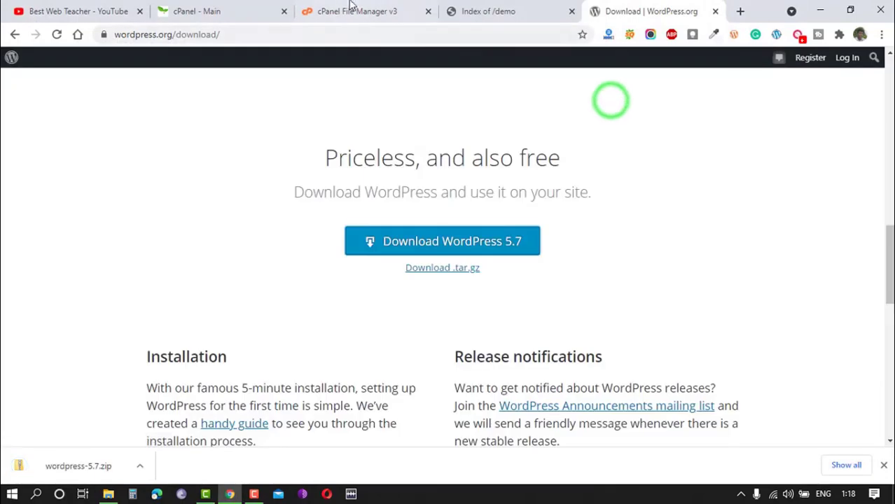
Upload wordpress-5.7.zip into the public_html/demo folder through the cPanel File Manager.
click(343, 11)
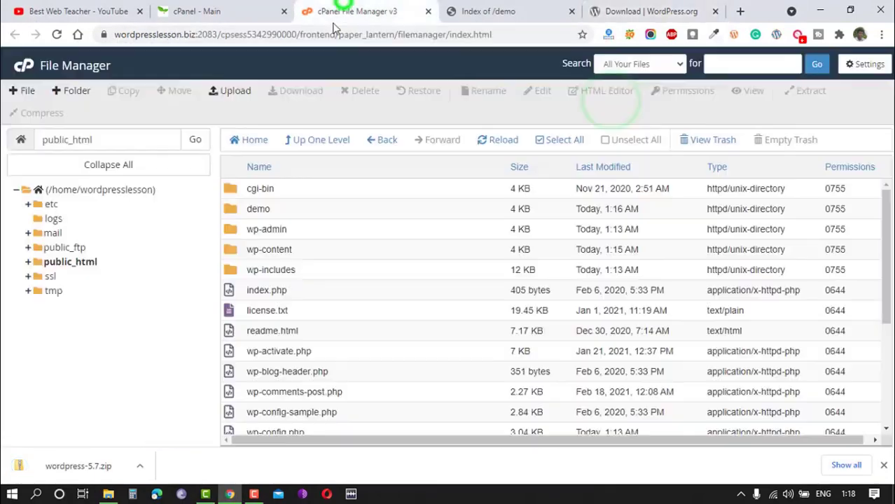
double_click(232, 212)
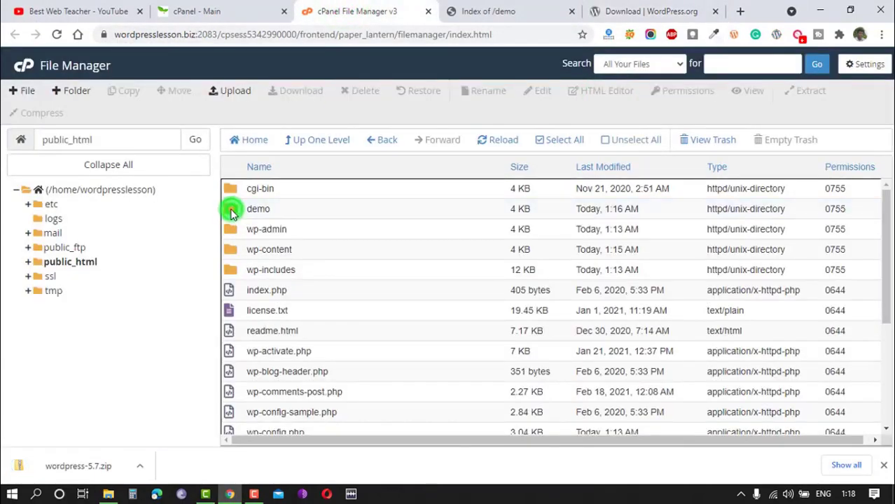
click(235, 91)
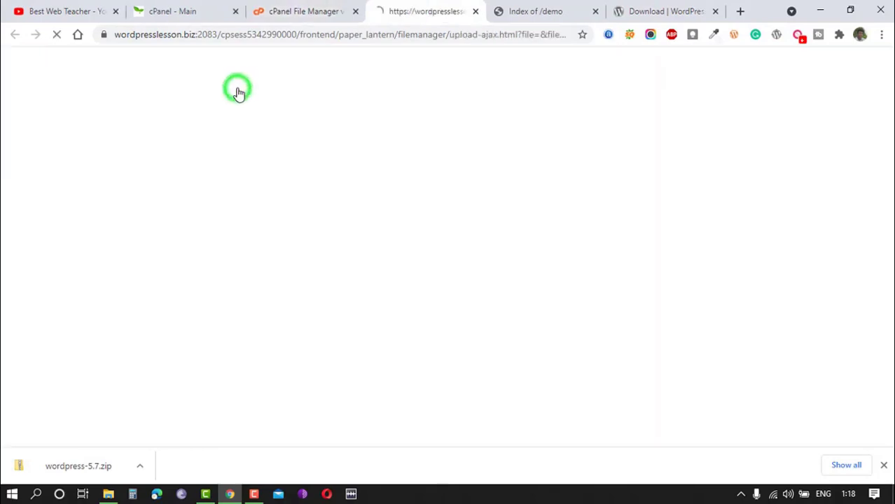
click(442, 279)
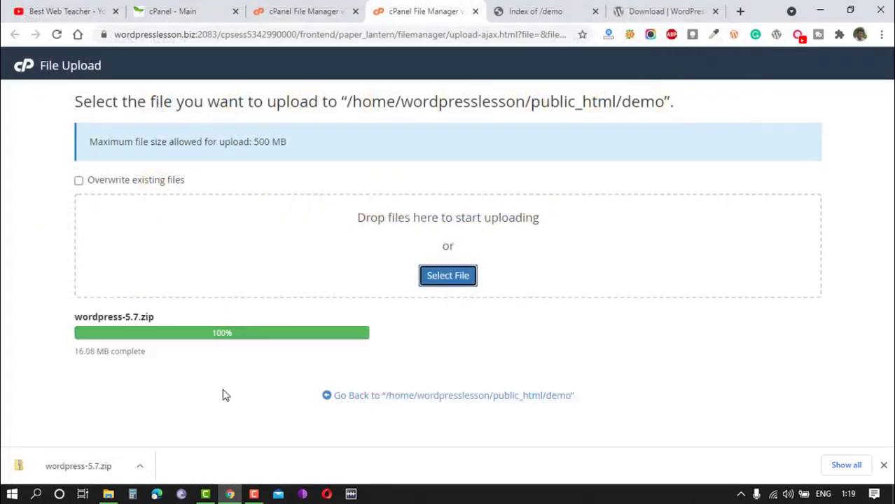
Extract wordpress-5.7.zip into /public_html/demo in the cPanel File Manager and close the extraction results.
click(307, 12)
click(499, 140)
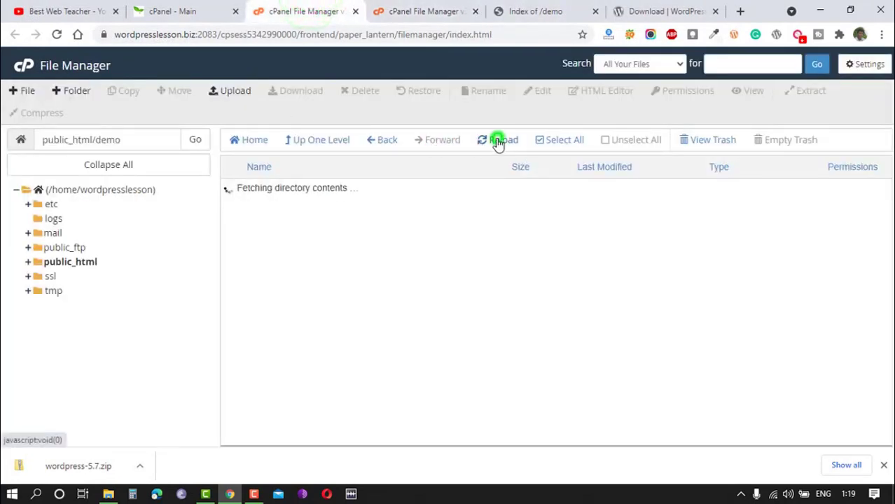
click(265, 188)
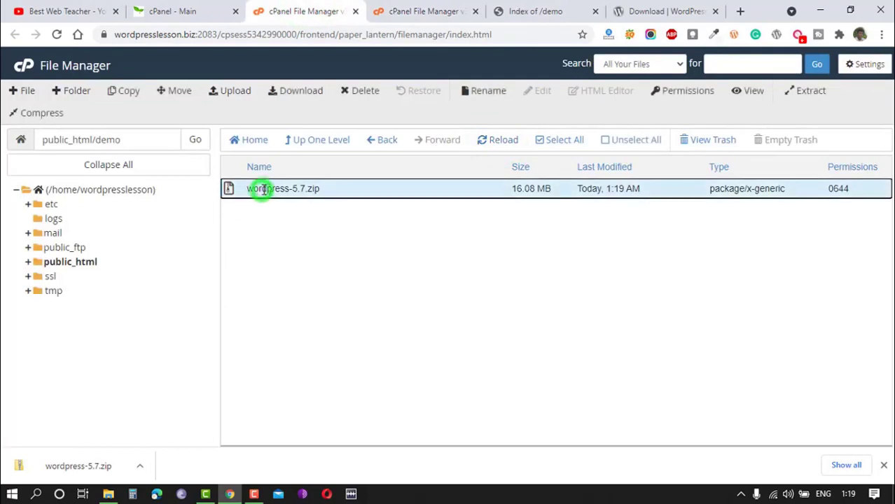
right_click(265, 189)
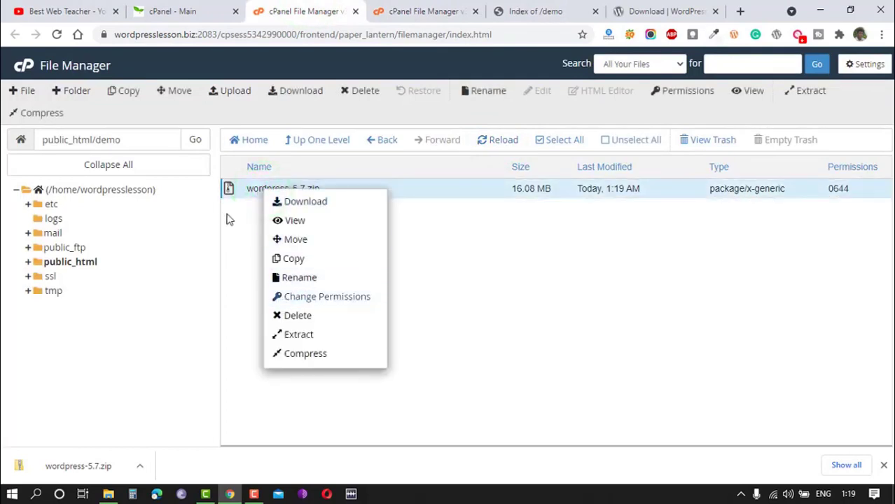
click(257, 225)
right_click(261, 186)
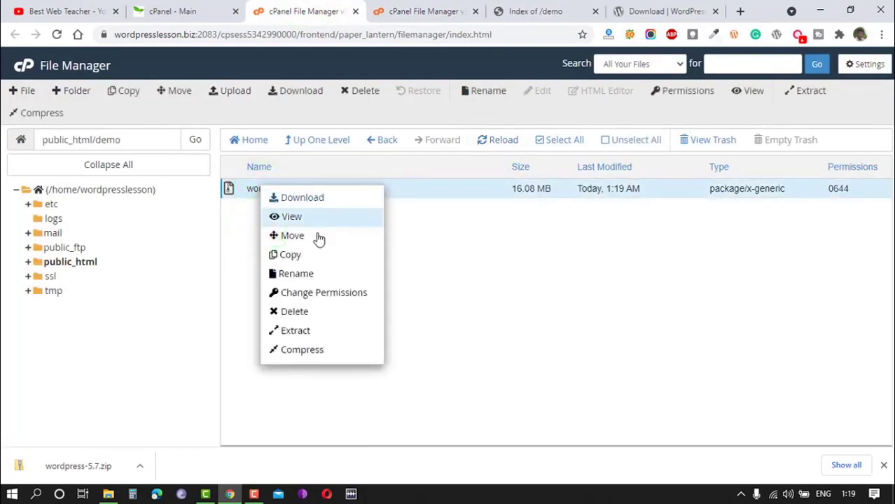
click(295, 333)
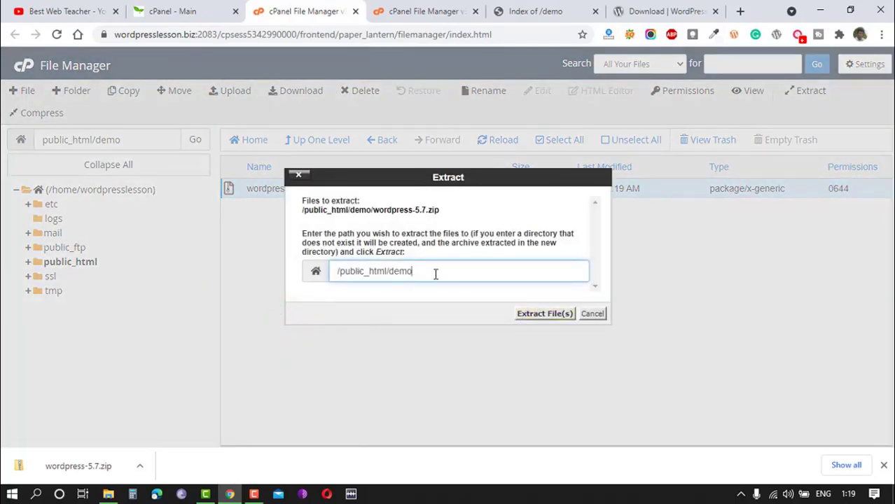
double_click(390, 272)
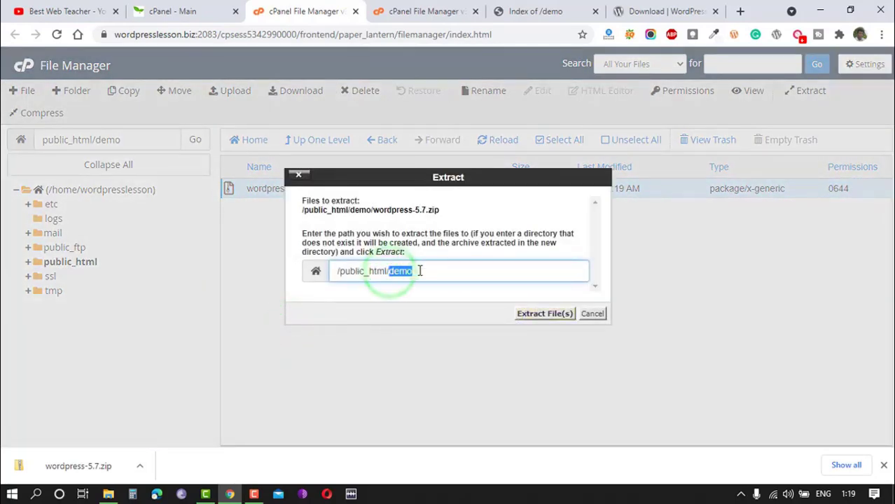
click(418, 271)
click(542, 315)
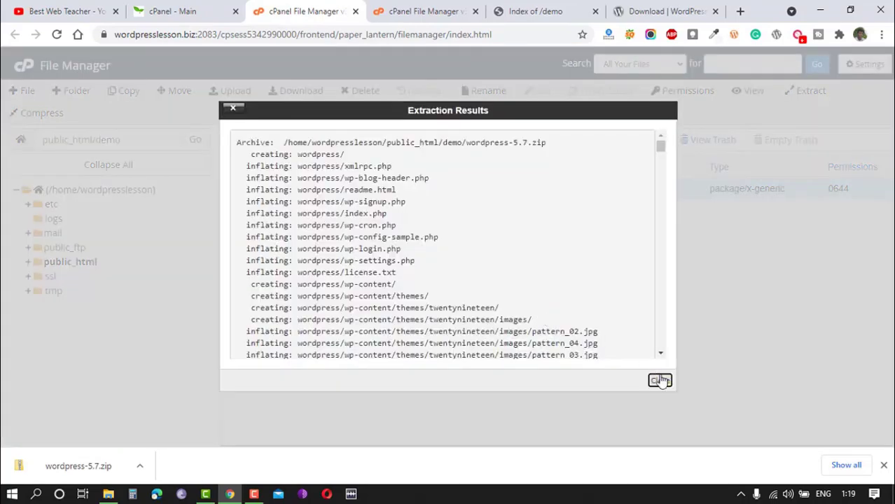
click(659, 380)
Move all files and folders from public_html/demo/wordpress up into /public_html/demo.
click(499, 140)
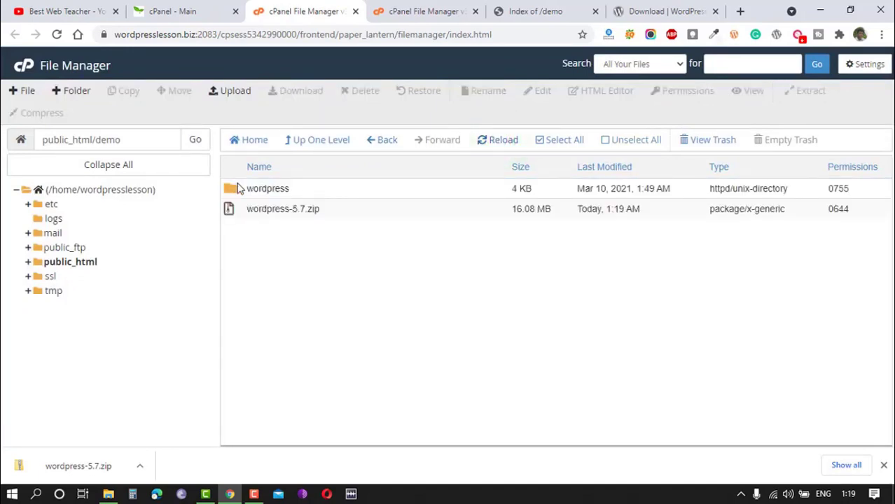
double_click(232, 191)
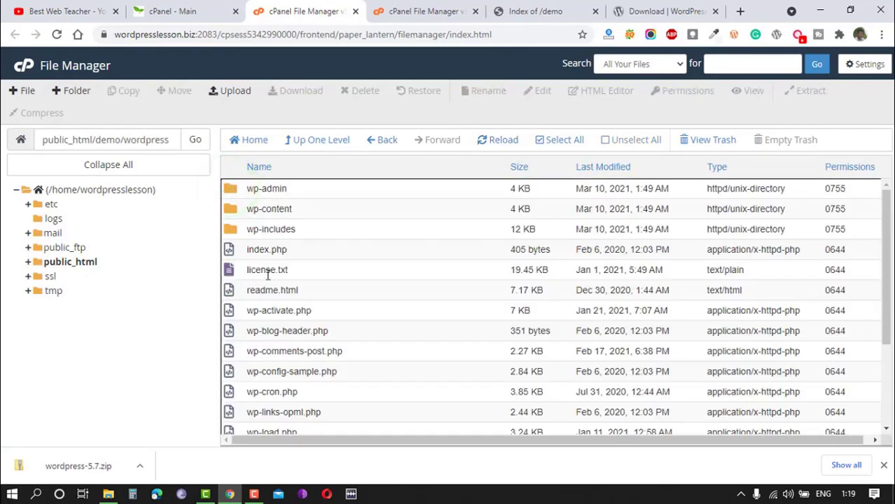
scroll(289, 316, down, 3)
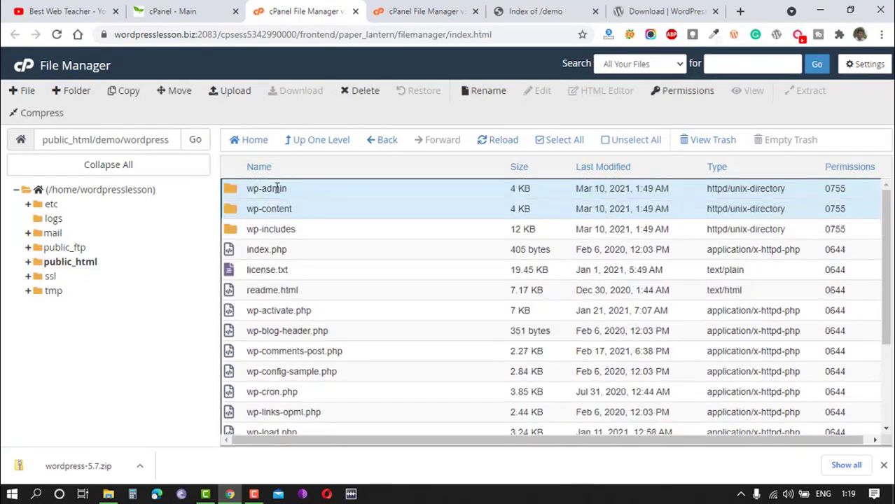
key(ctrl+a)
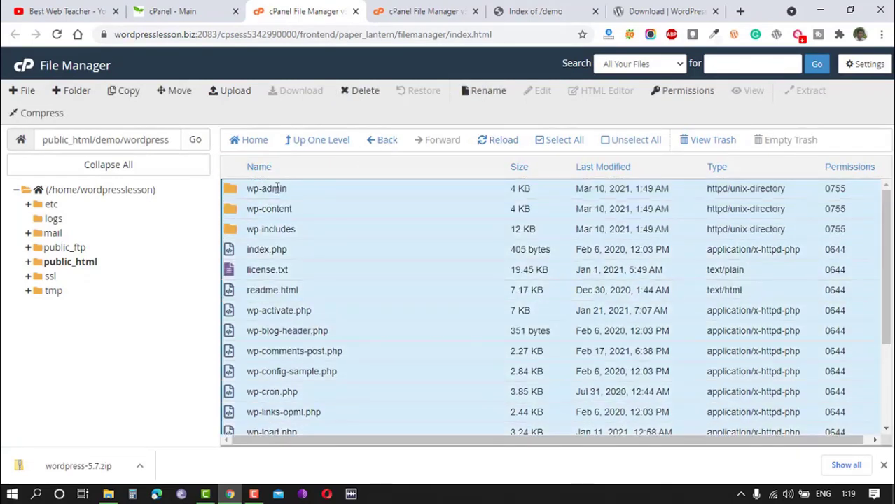
scroll(308, 231, down, 3)
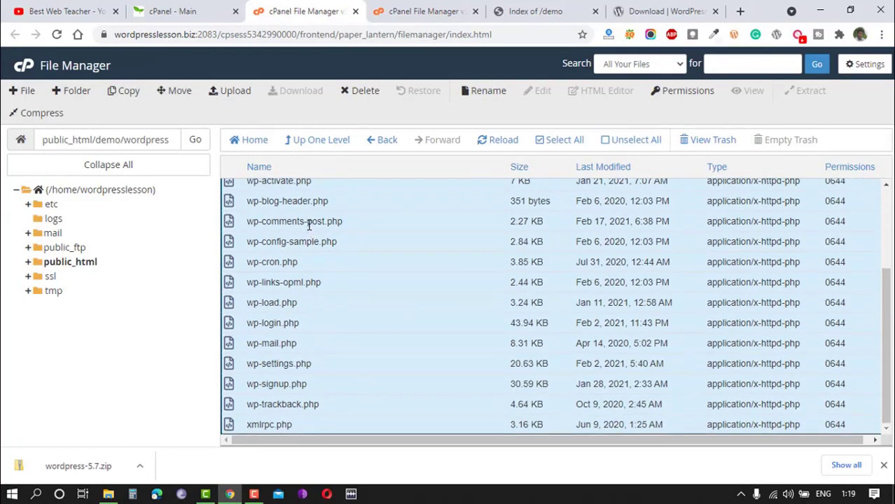
right_click(291, 230)
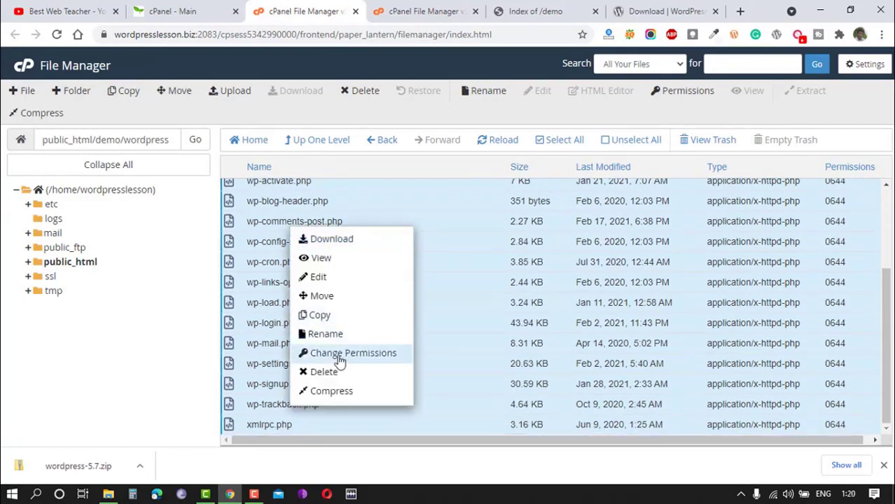
click(326, 298)
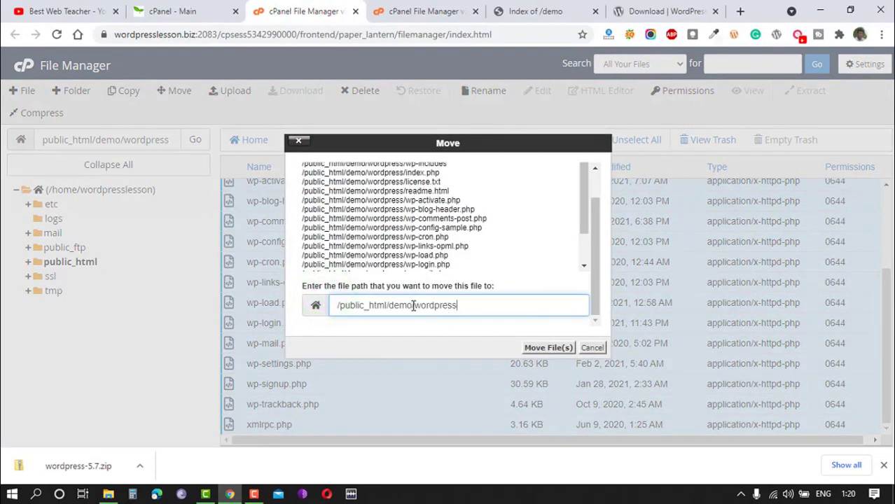
click(479, 307)
key(BackSpace)
click(539, 349)
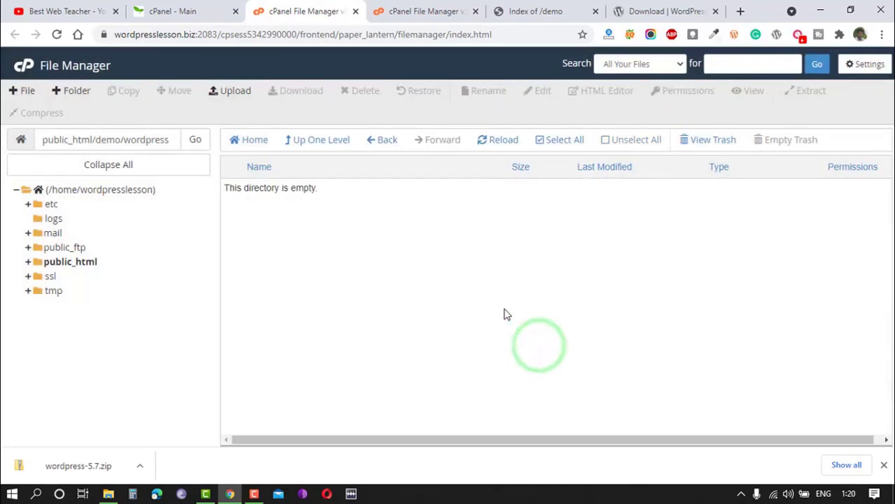
Move the emptied wordpress folder and the wordpress-5.7.zip archive in public_html/demo to the trash.
click(305, 142)
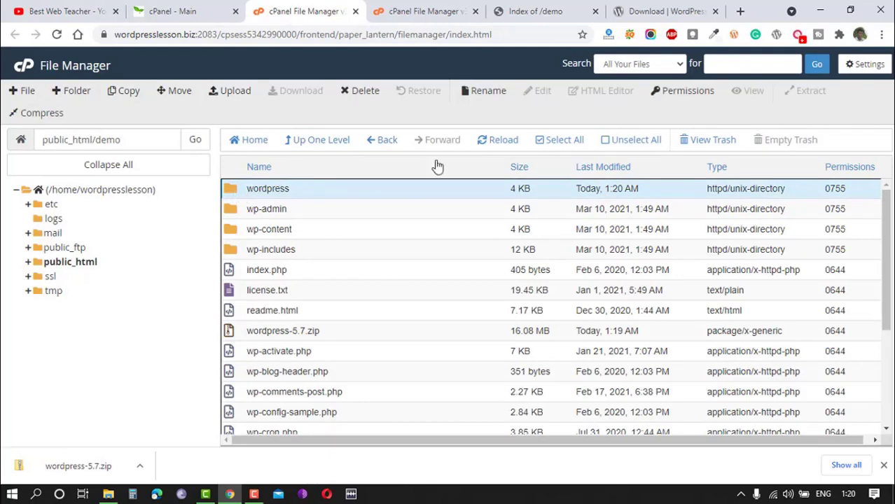
click(360, 92)
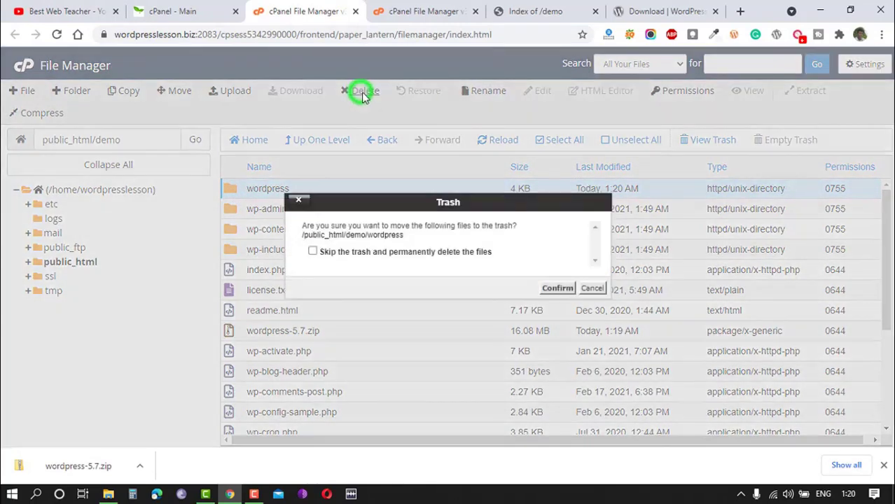
click(556, 288)
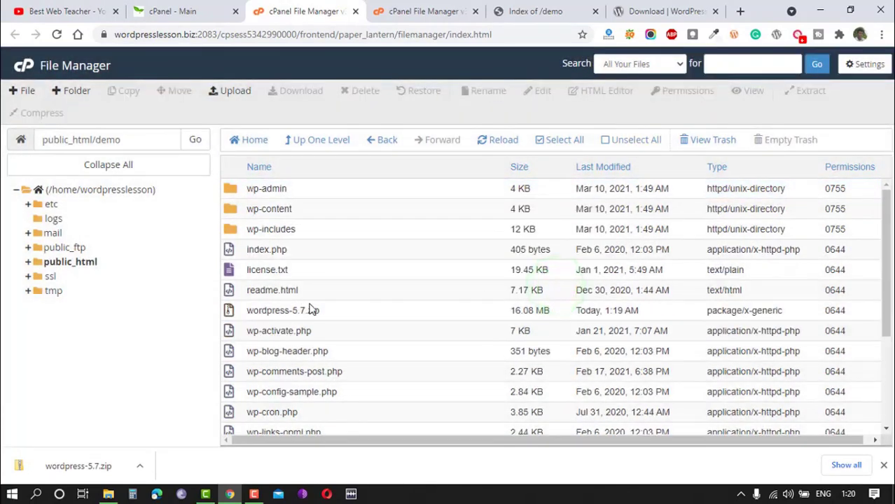
scroll(315, 301, down, 1)
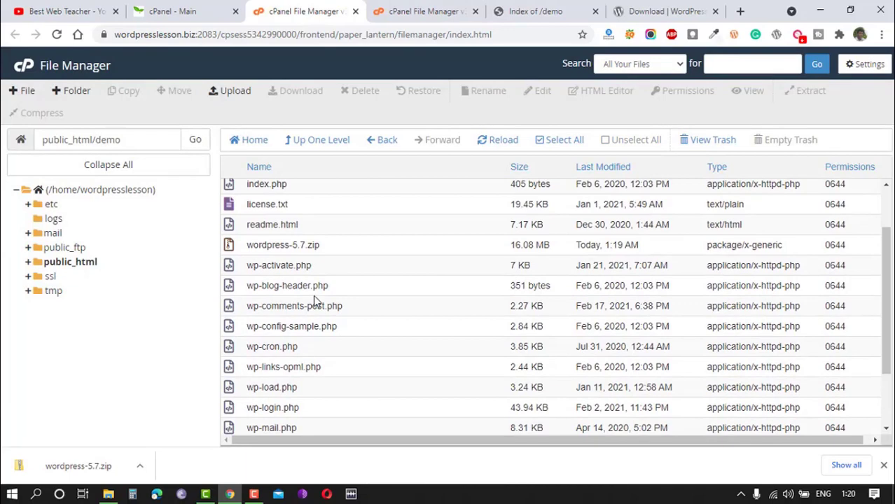
click(230, 249)
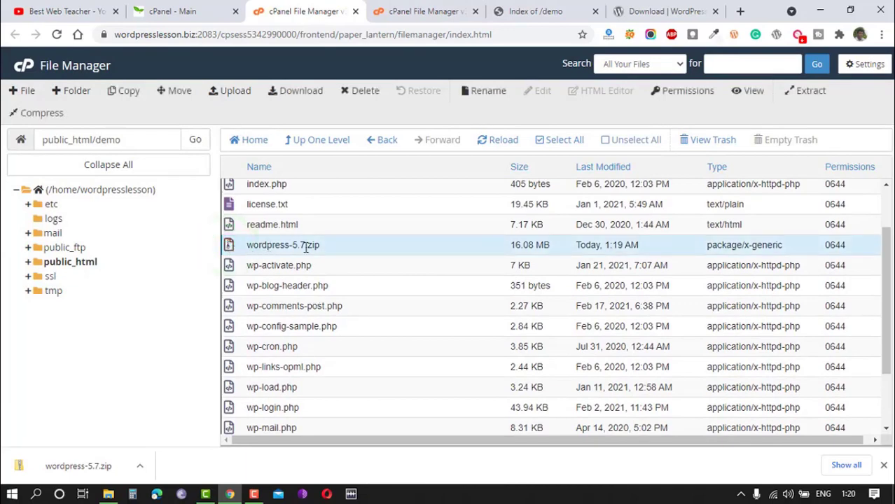
click(361, 90)
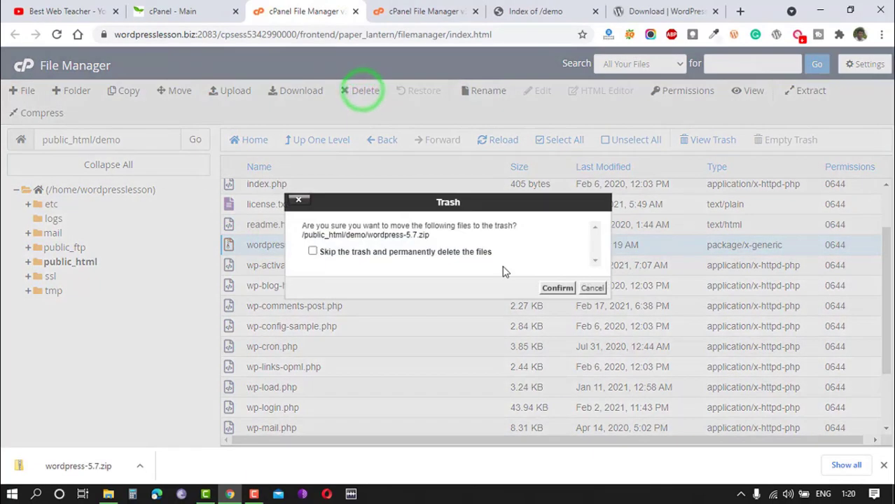
click(555, 288)
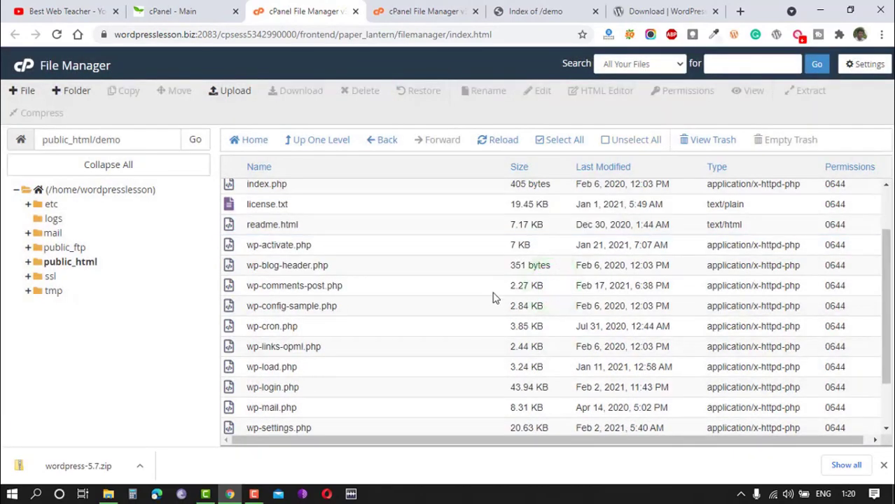
Reload wordpresslesson.biz/demo and take the WordPress setup in English (United States) through to the database connection form.
click(547, 12)
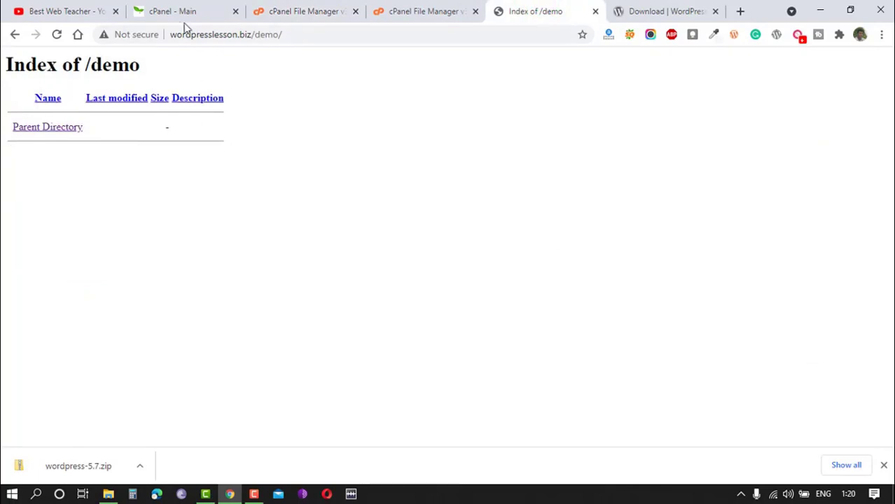
drag(169, 35, 257, 34)
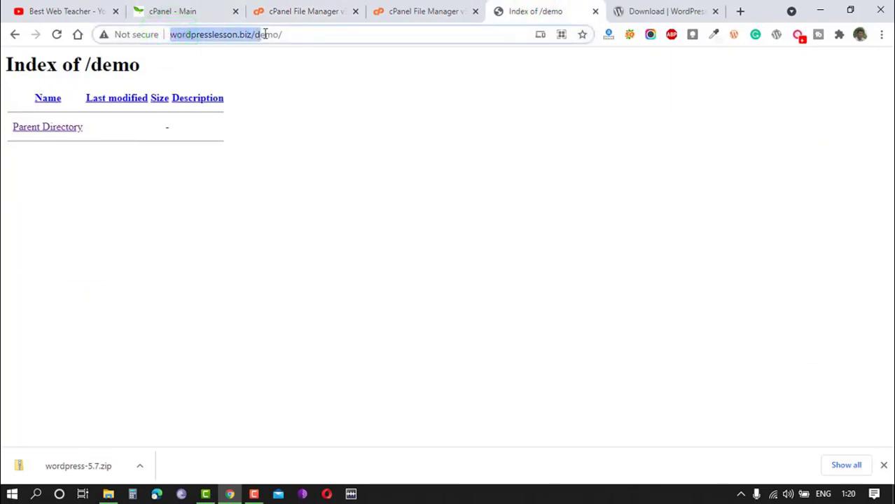
click(57, 34)
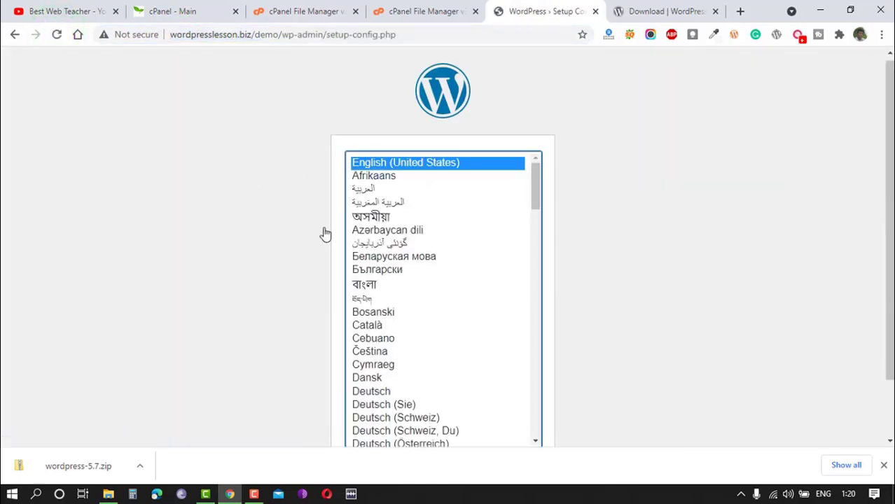
click(881, 466)
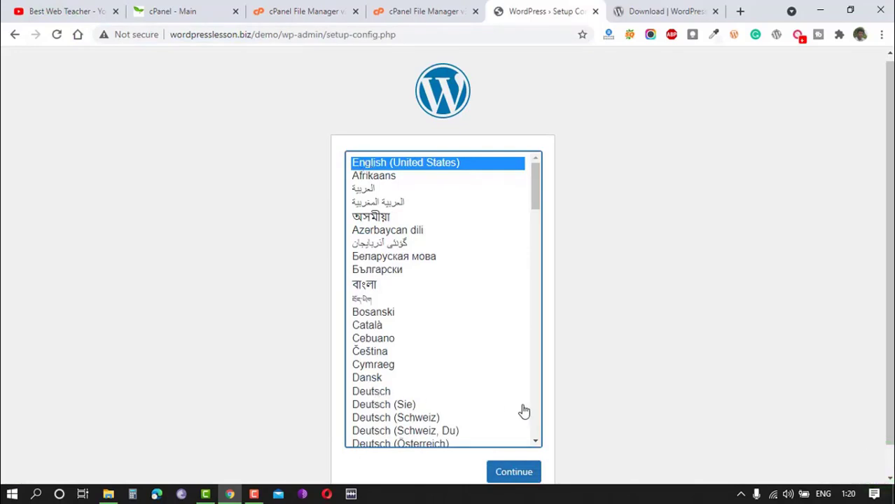
scroll(522, 411, down, 3)
click(517, 473)
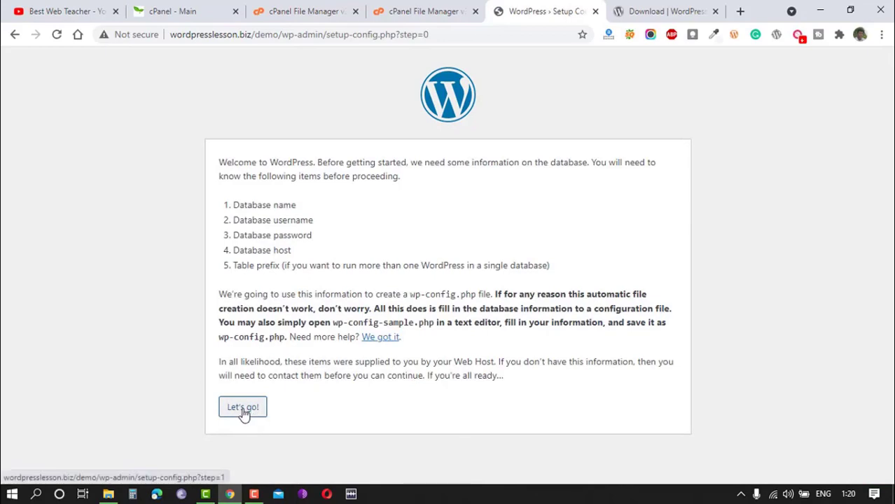
click(243, 409)
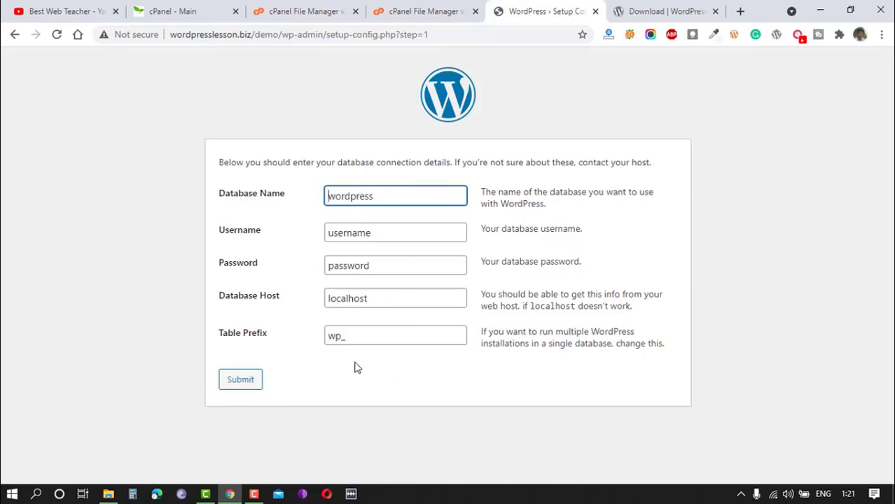
Create a MySQL database named wordpres_demo in cPanel and return to the MySQL Databases page.
click(420, 11)
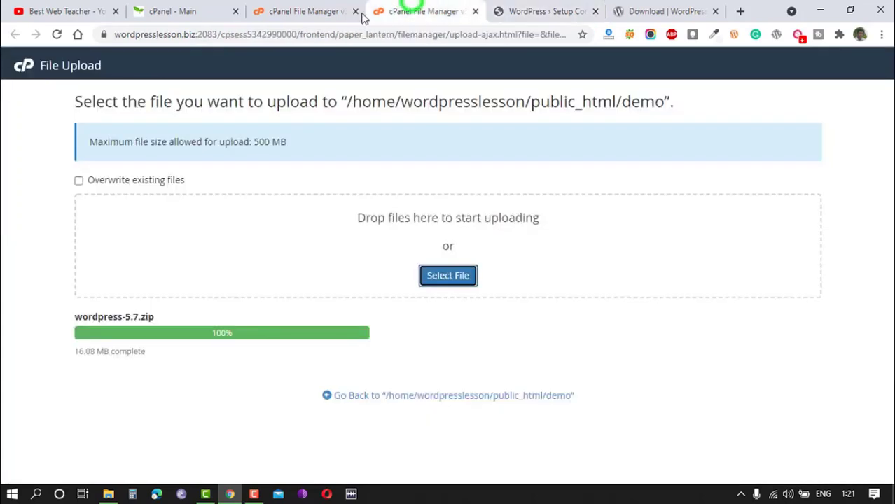
click(287, 5)
click(19, 65)
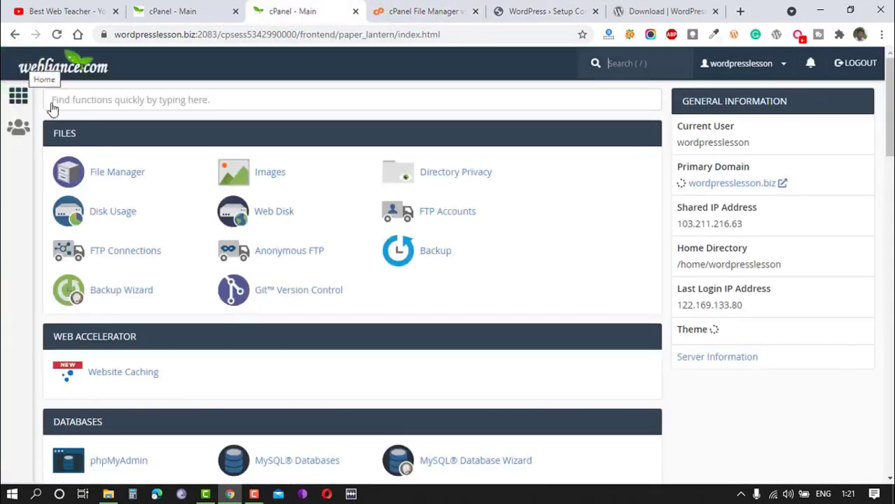
scroll(301, 307, down, 1)
scroll(301, 307, down, 2)
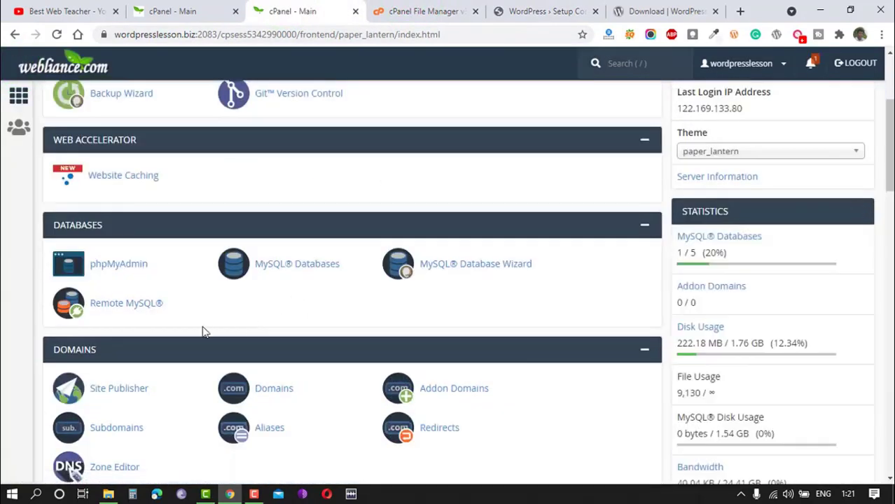
click(293, 268)
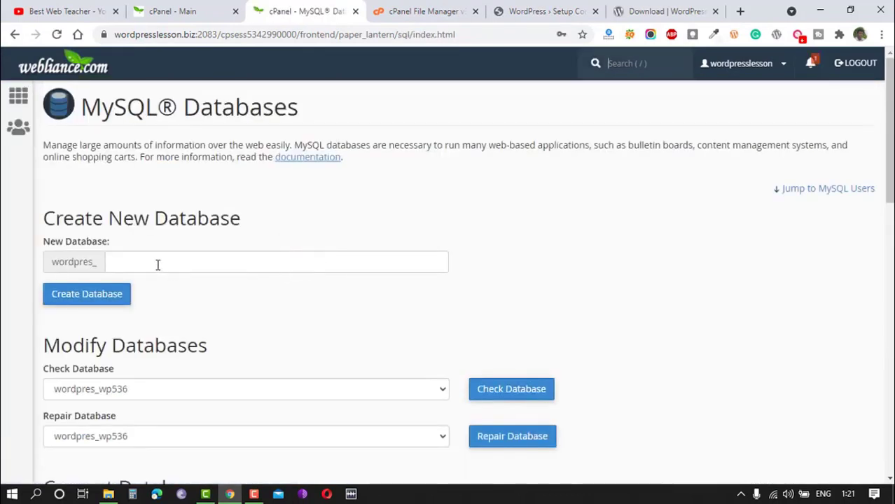
click(157, 264)
text(demo)
click(85, 297)
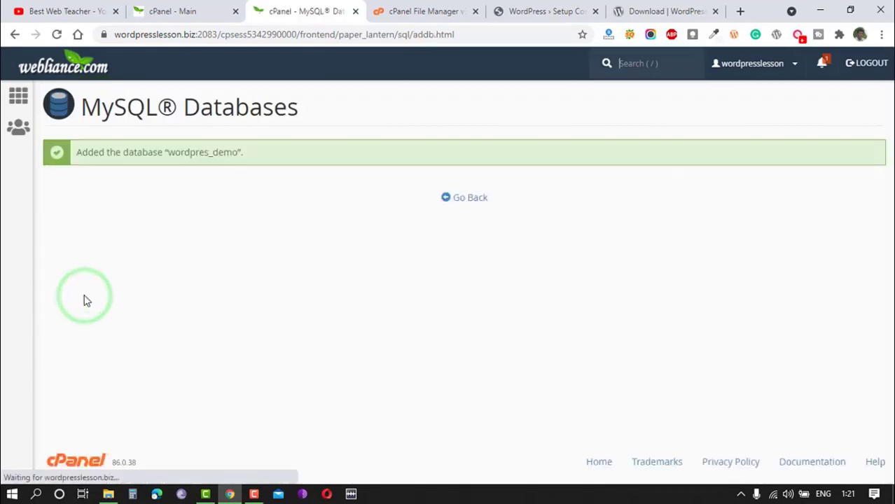
click(463, 200)
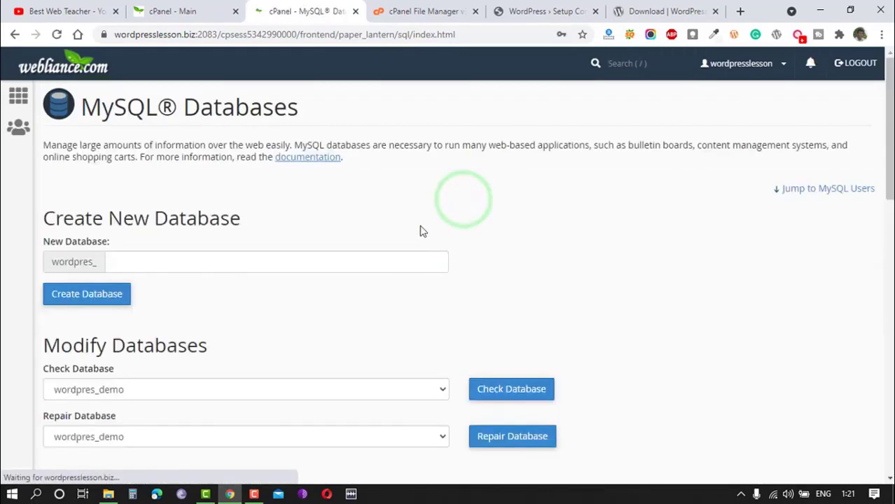
Create a MySQL user named wordpres_demo with a confirmed password and return to the MySQL Databases page.
scroll(220, 259, down, 8)
scroll(169, 267, down, 1)
click(168, 269)
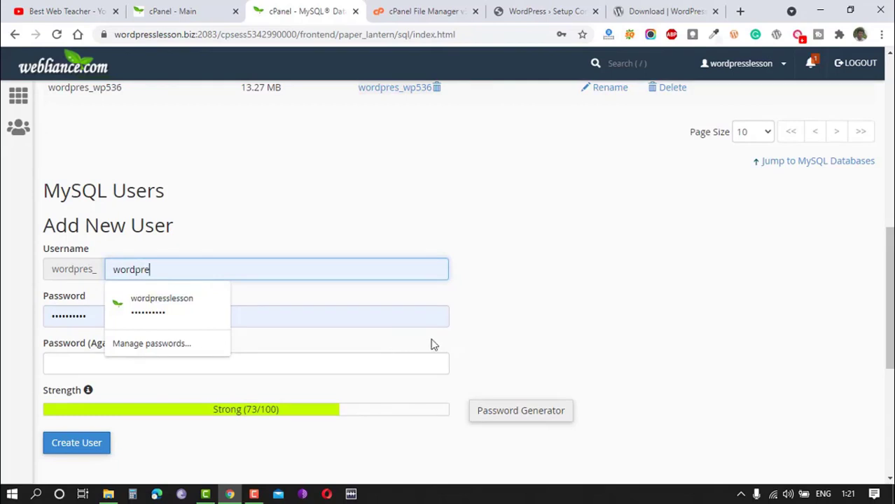
double_click(185, 269)
text(demo)
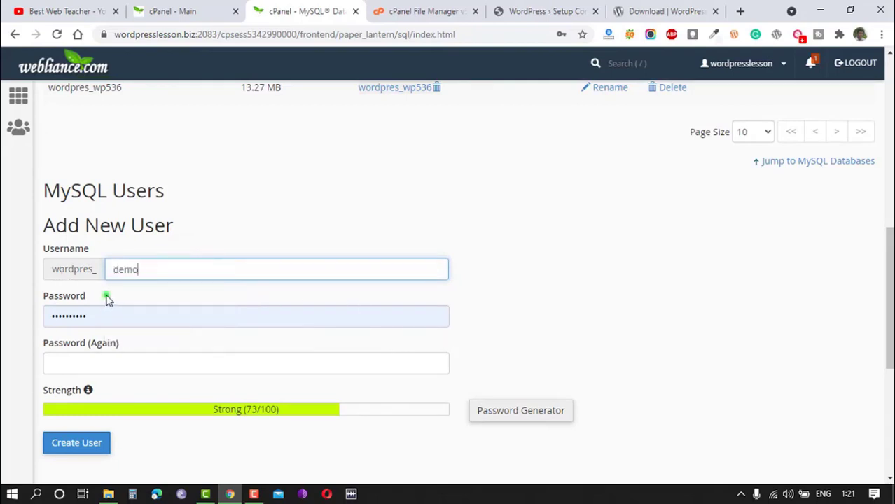
click(107, 299)
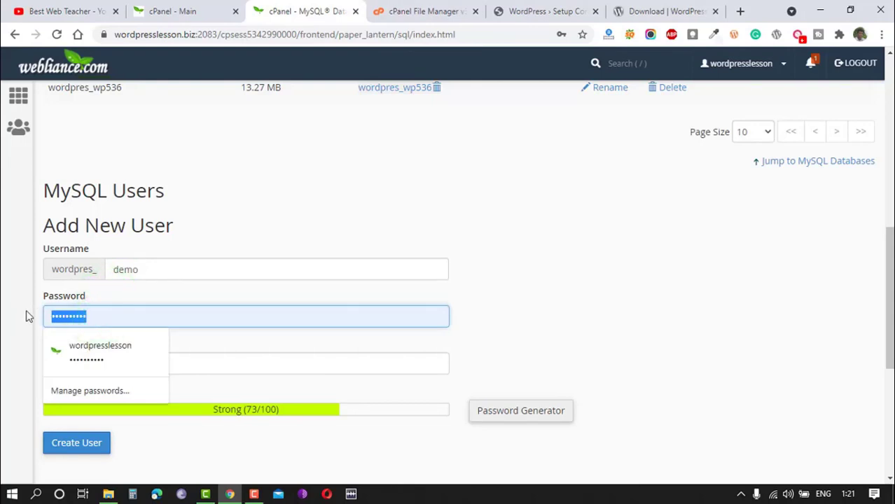
text(d)
click(77, 312)
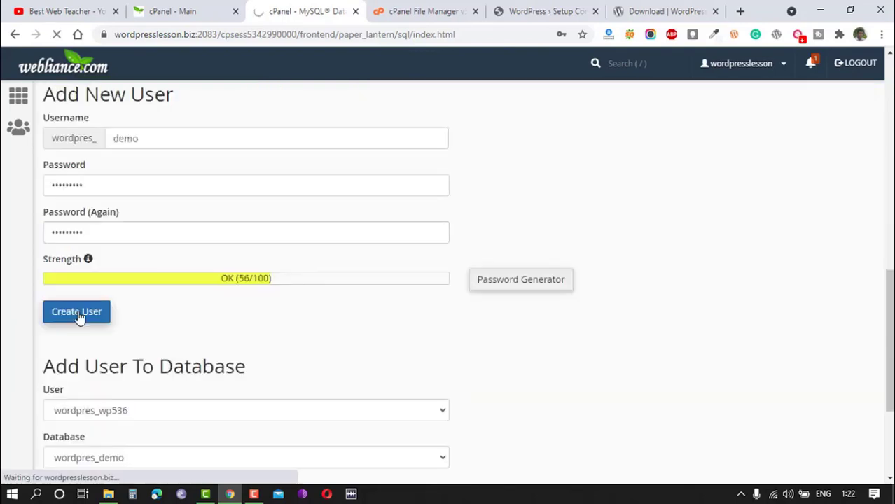
click(582, 53)
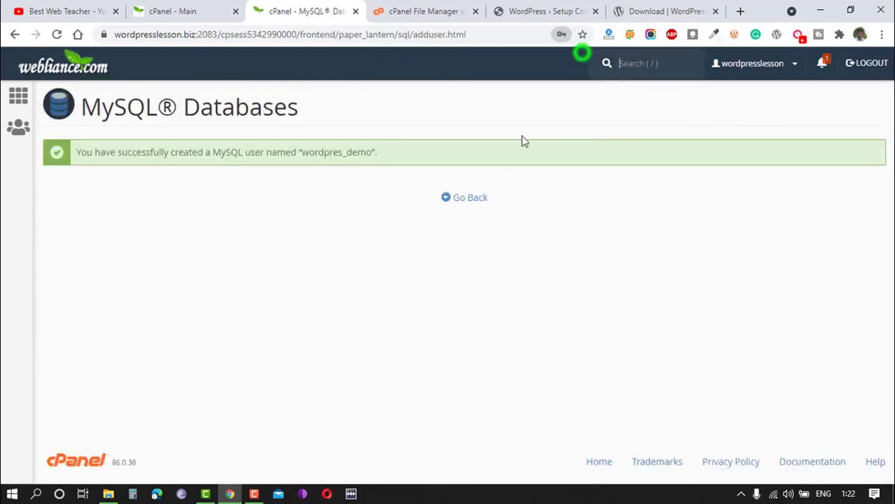
click(469, 198)
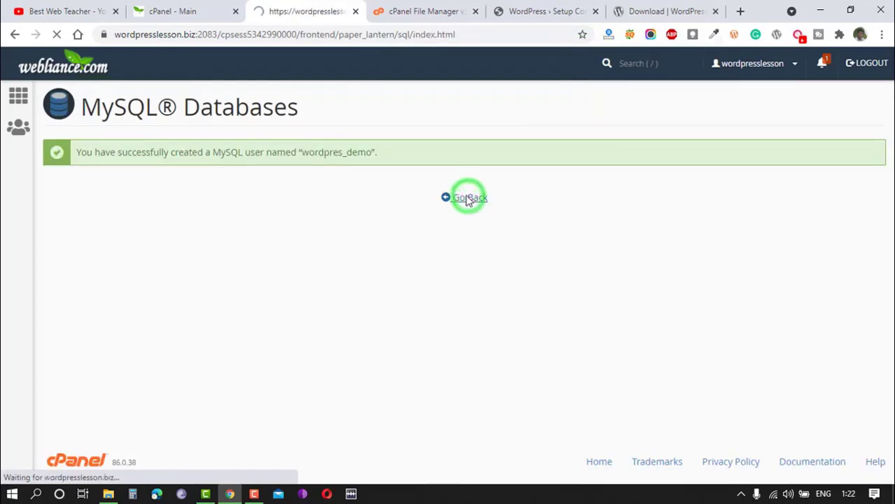
Add the user wordpres_demo to the database wordpres_demo.
scroll(146, 279, down, 15)
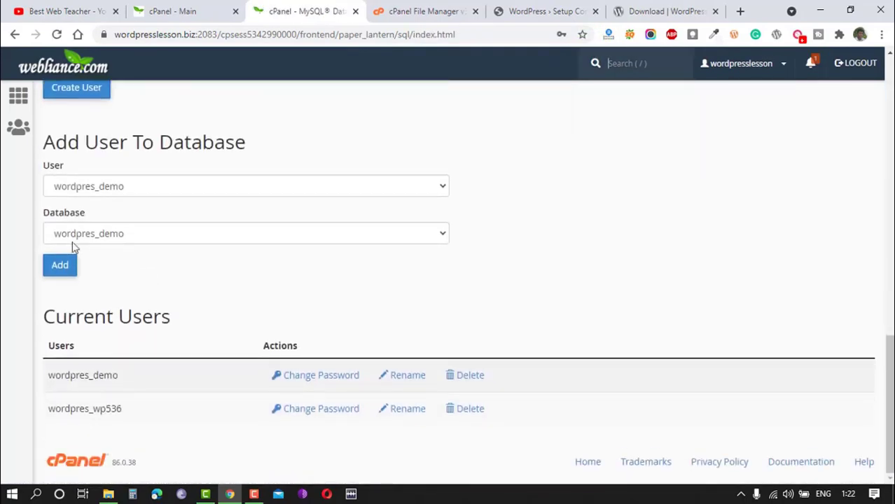
click(87, 186)
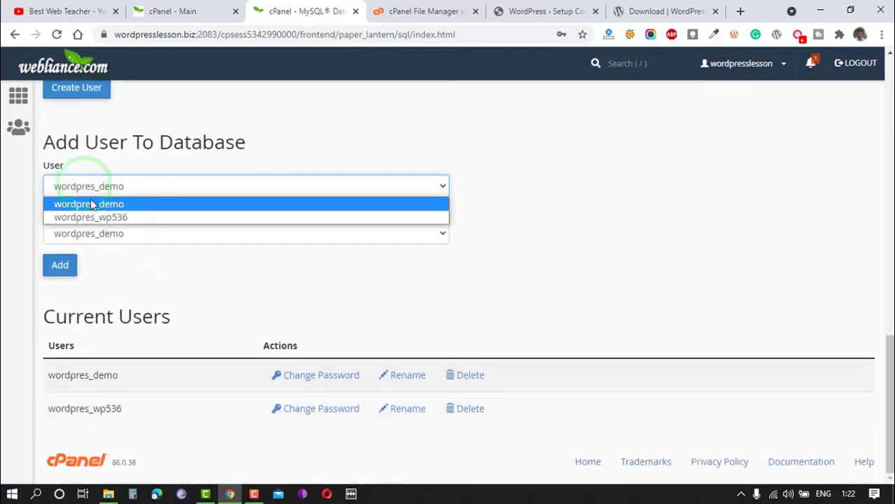
click(112, 204)
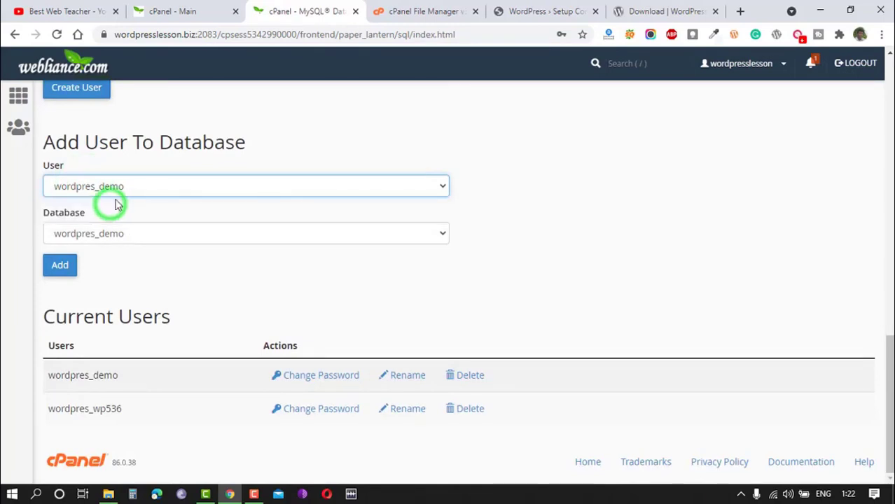
click(101, 233)
click(114, 252)
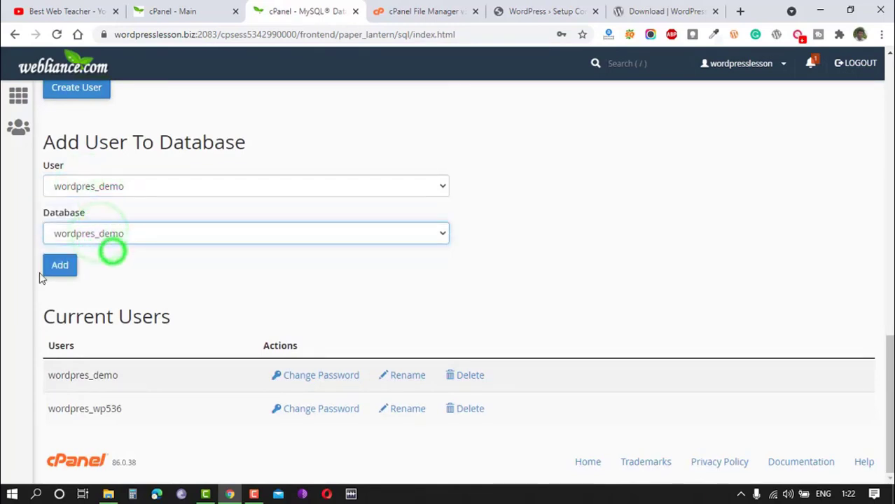
click(60, 269)
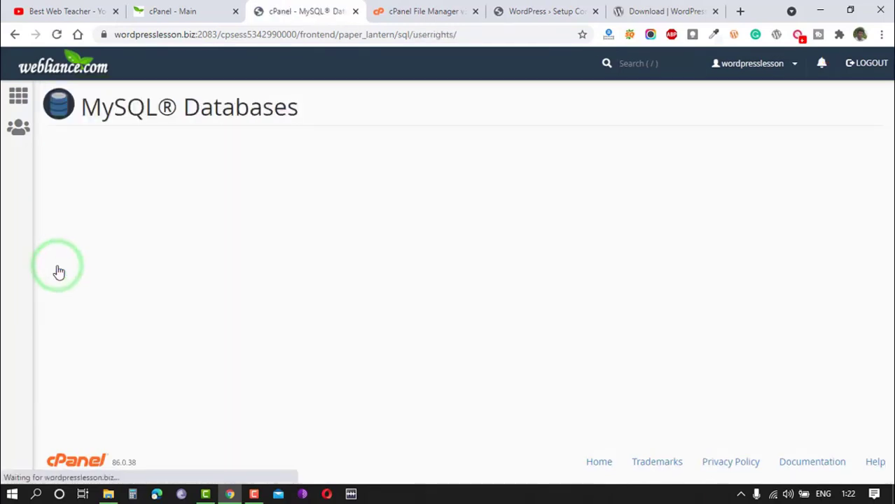
Grant the wordpres_demo user all privileges on the wordpres_demo database and save the changes.
click(54, 224)
scroll(280, 238, down, 3)
click(73, 384)
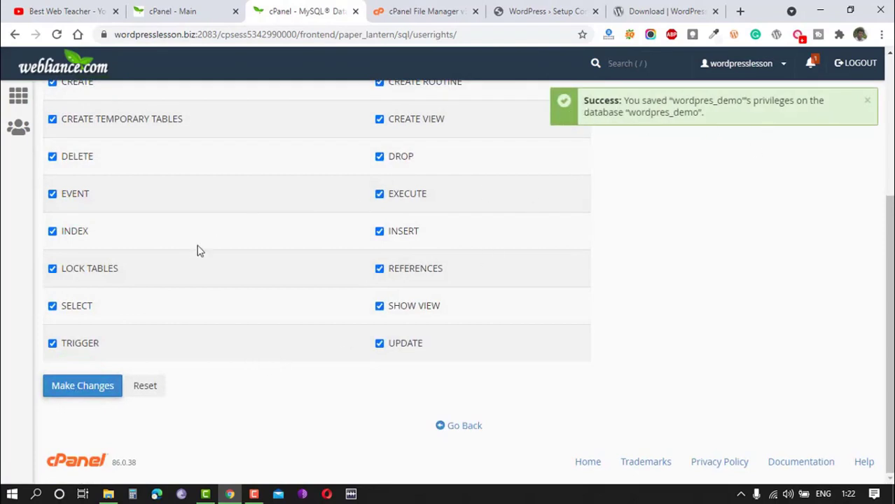
Copy wordpres_demo from the privileges page and enter it as database name and username in the WordPress setup form.
scroll(240, 225, up, 3)
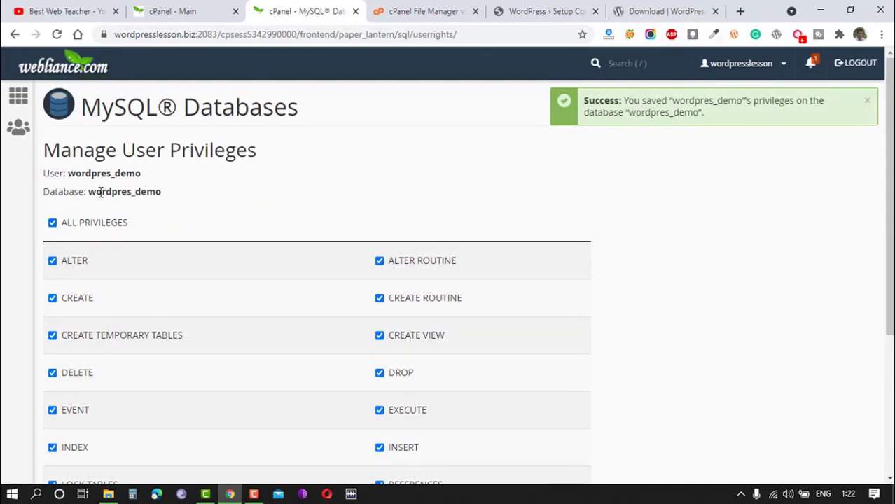
double_click(89, 173)
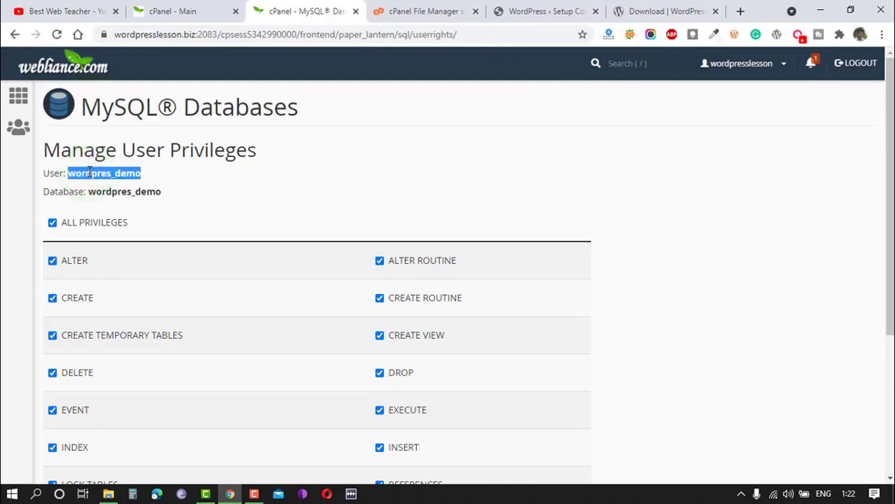
right_click(90, 173)
click(119, 181)
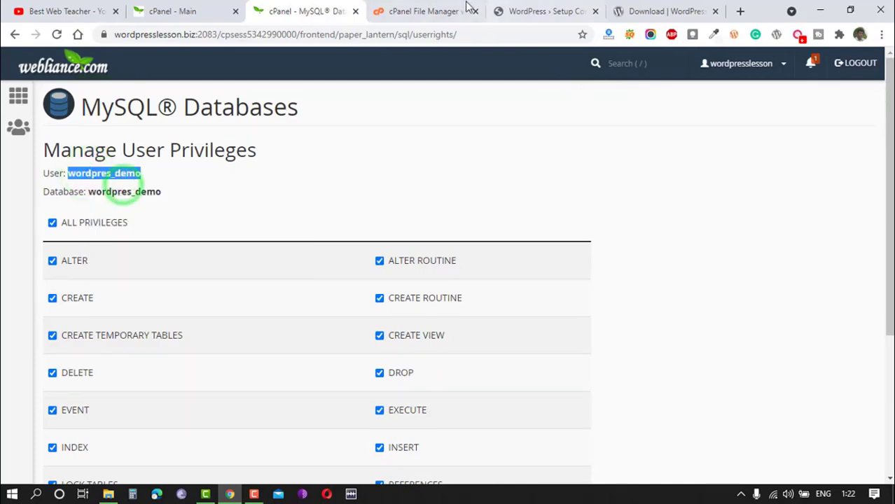
click(510, 8)
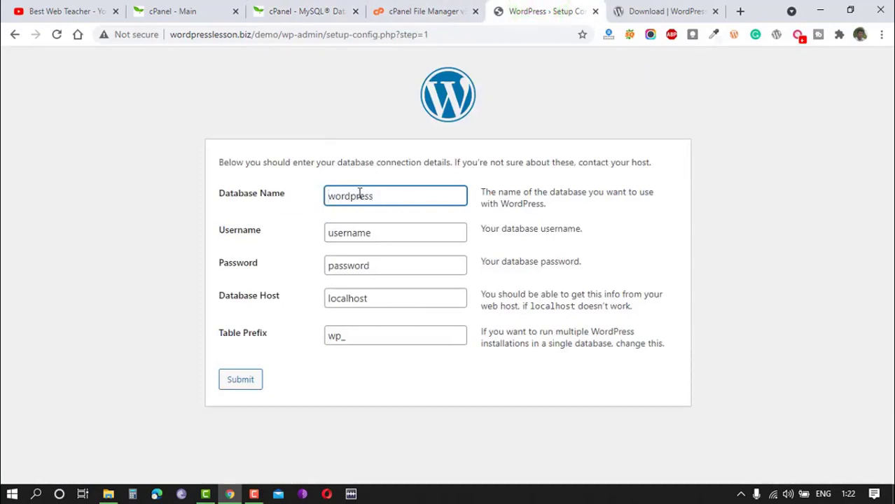
double_click(387, 196)
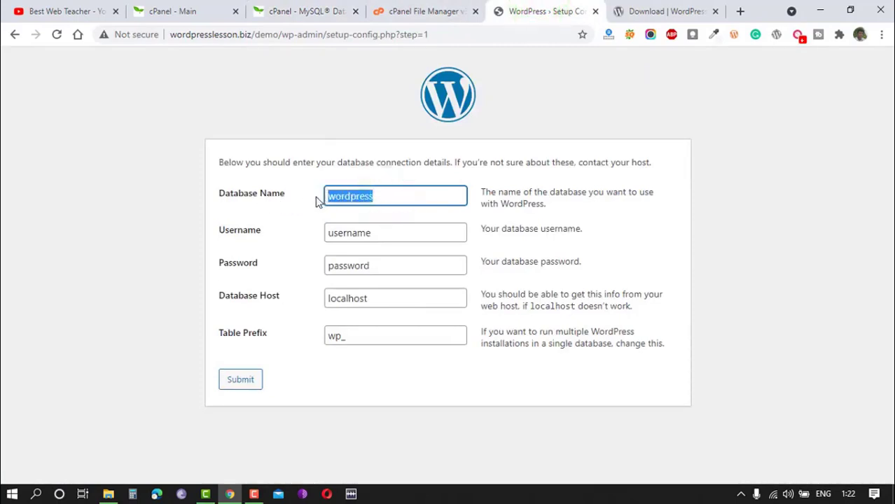
key(ctrl+v)
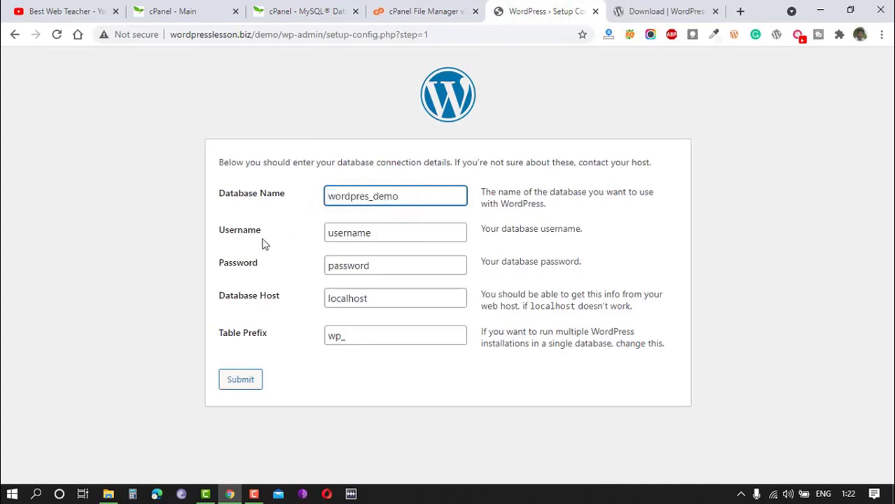
click(366, 233)
drag(391, 231, 310, 235)
key(ctrl+v)
Enter the database password, submit the connection details with host localhost and prefix wp_, and run the WordPress installation.
drag(390, 265, 304, 266)
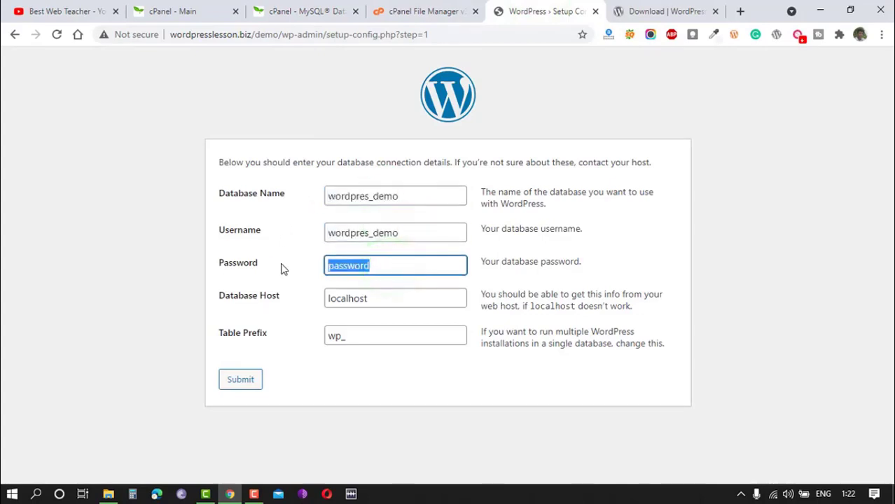
key(ctrl+v)
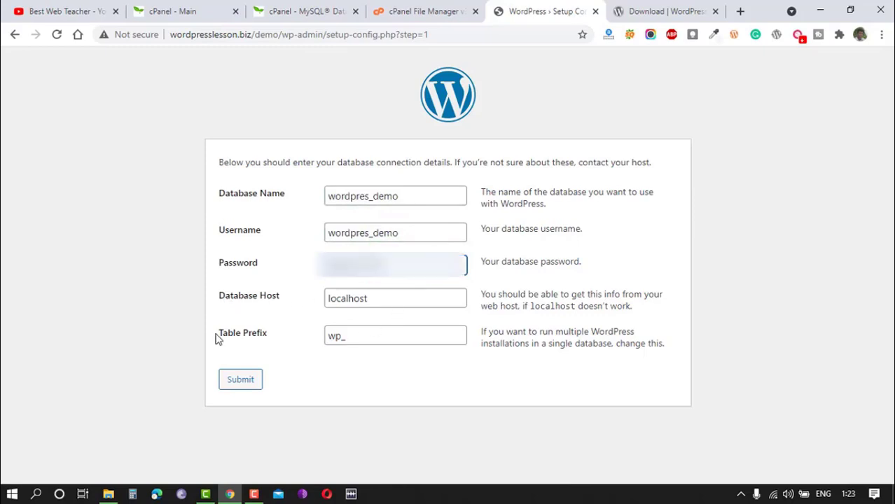
click(239, 383)
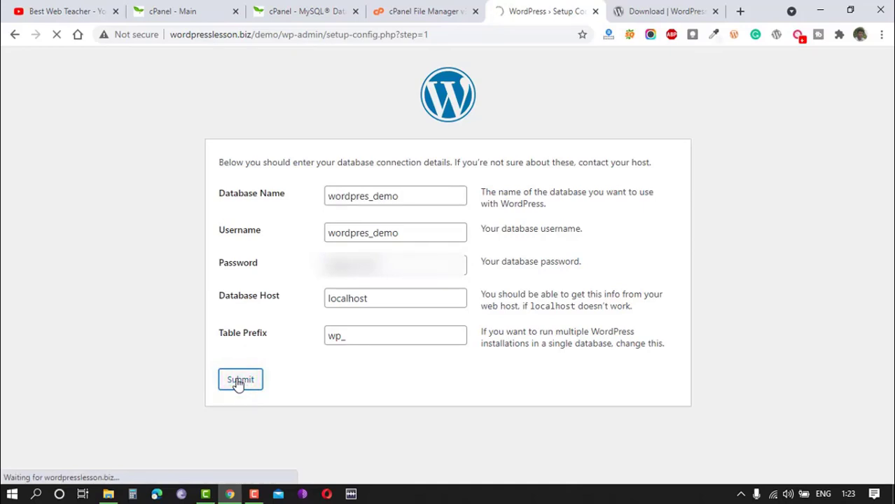
drag(219, 162, 259, 163)
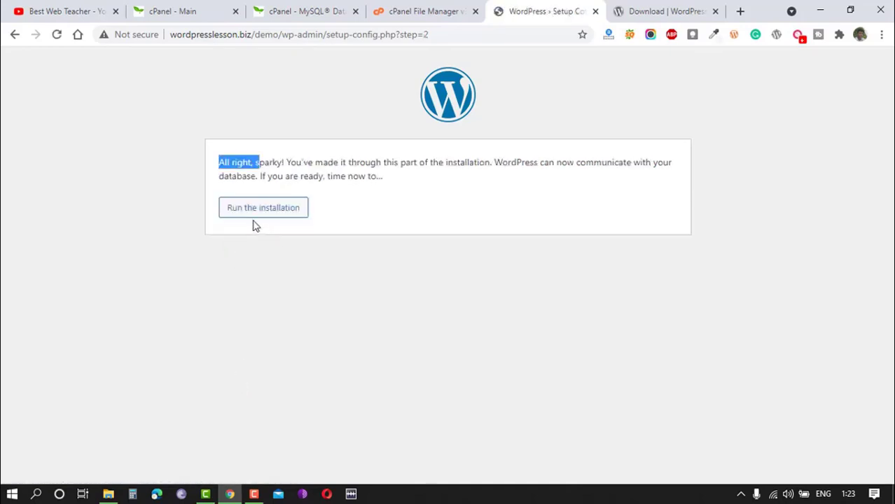
click(268, 226)
click(259, 210)
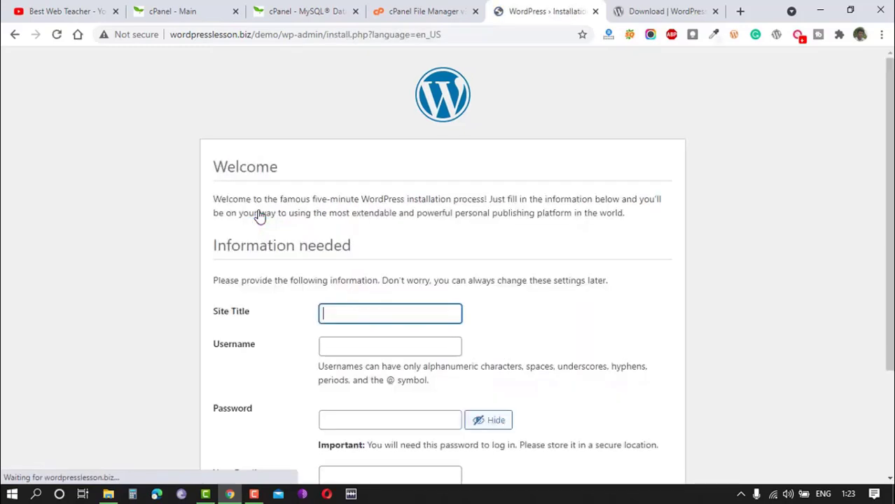
Fill in the site title "wordpress lessons", the username admin and the account password, and submit the installation form.
scroll(260, 213, down, 2)
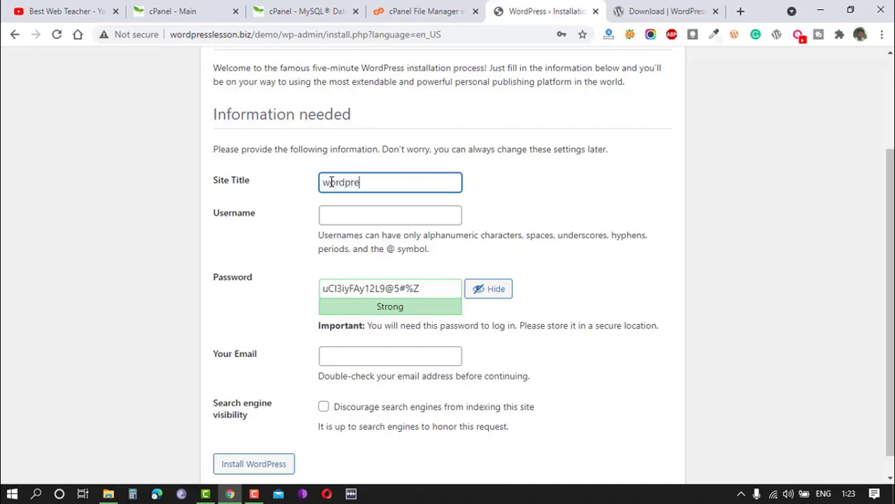
text(ssons)
key(Tab)
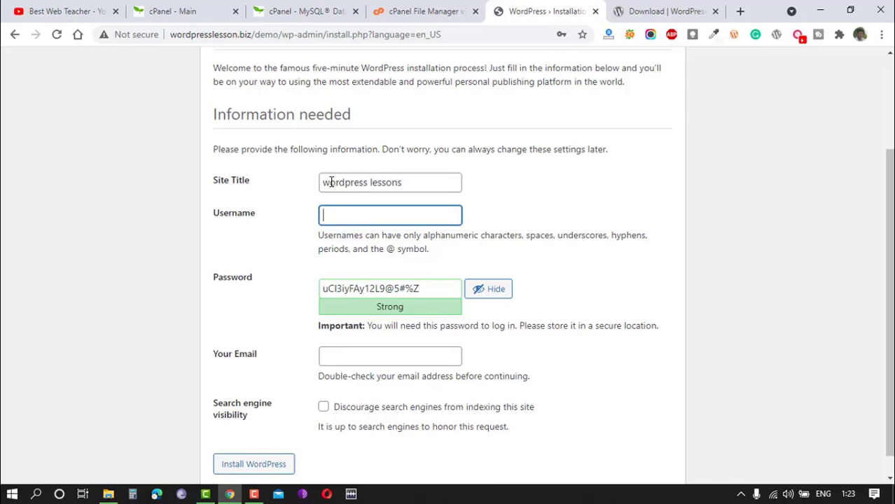
text(admin)
key(Tab)
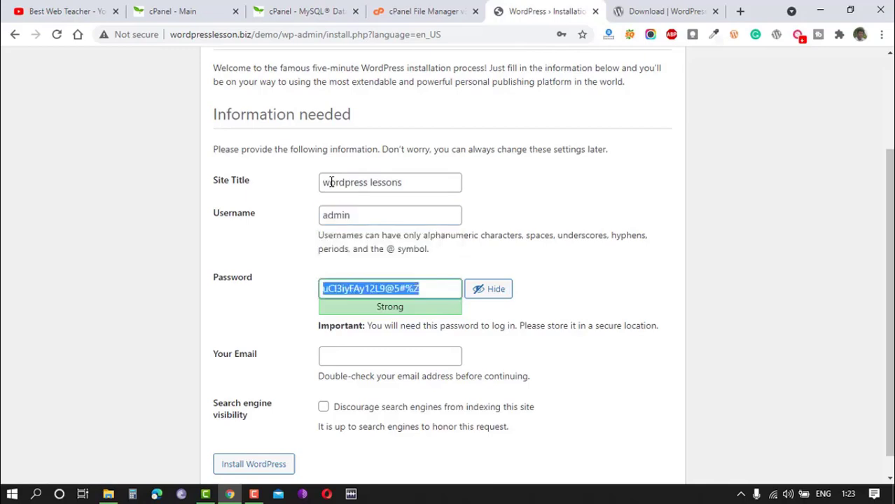
text(admin)
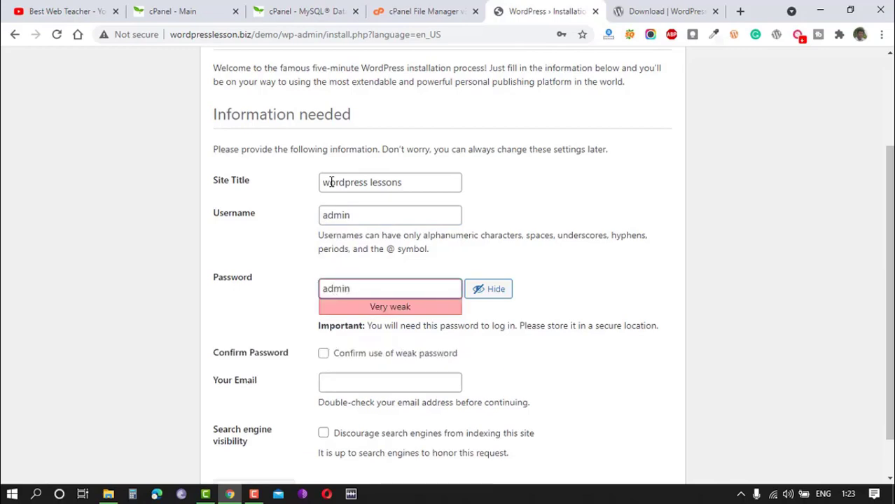
key(Return)
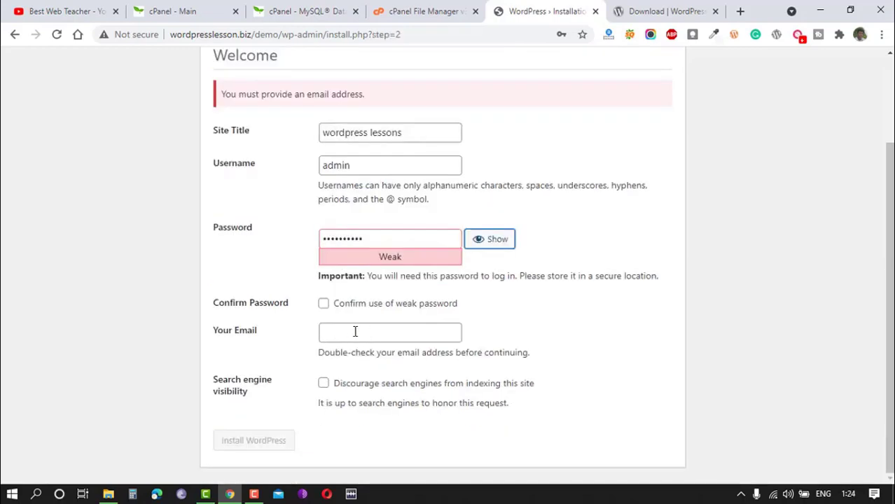
Confirm use of the weak password, fill in the administrator's e-mail address and install WordPress without saving the password in the browser.
click(323, 303)
click(333, 333)
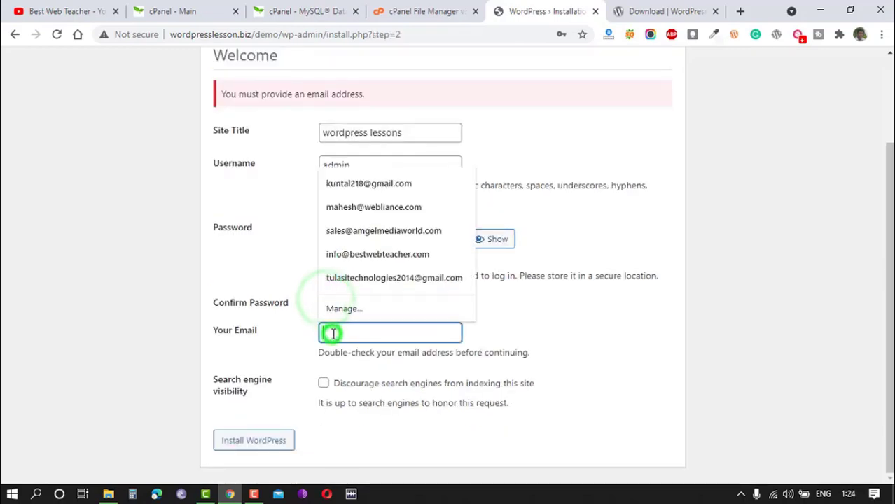
key(ctrl+v)
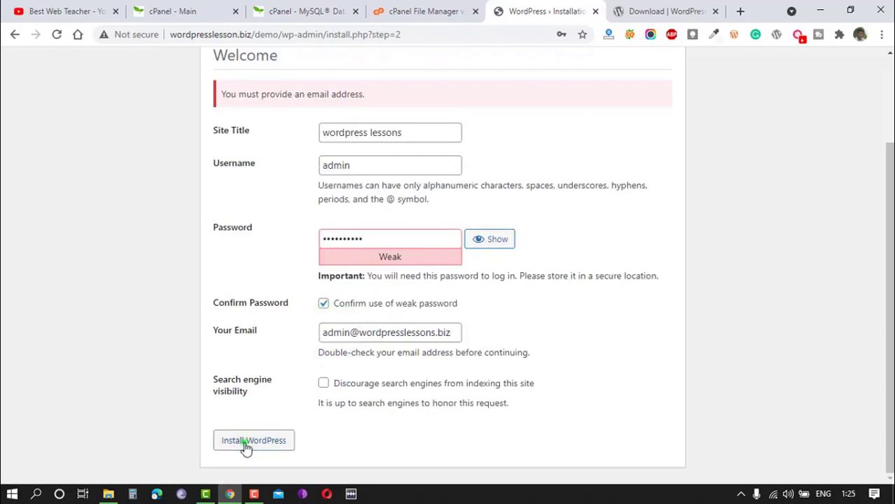
click(242, 445)
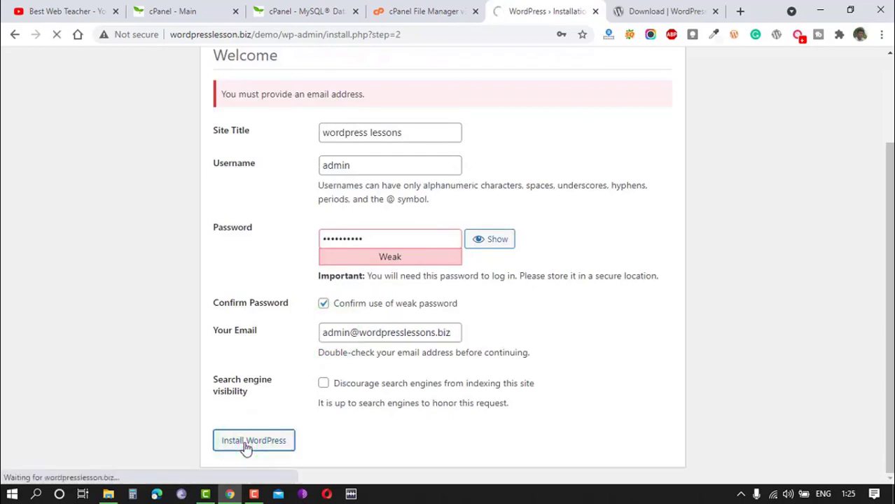
click(583, 55)
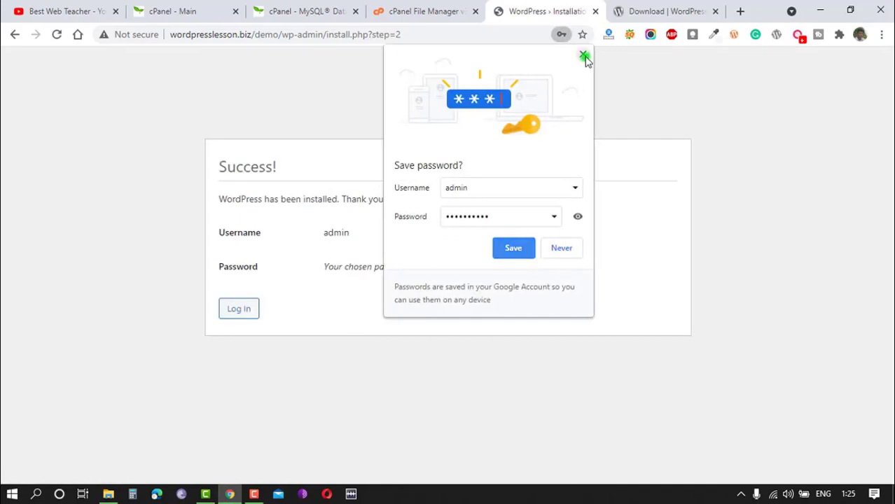
Log in to the demo site as admin with the account password and decline saving it in the browser.
click(238, 312)
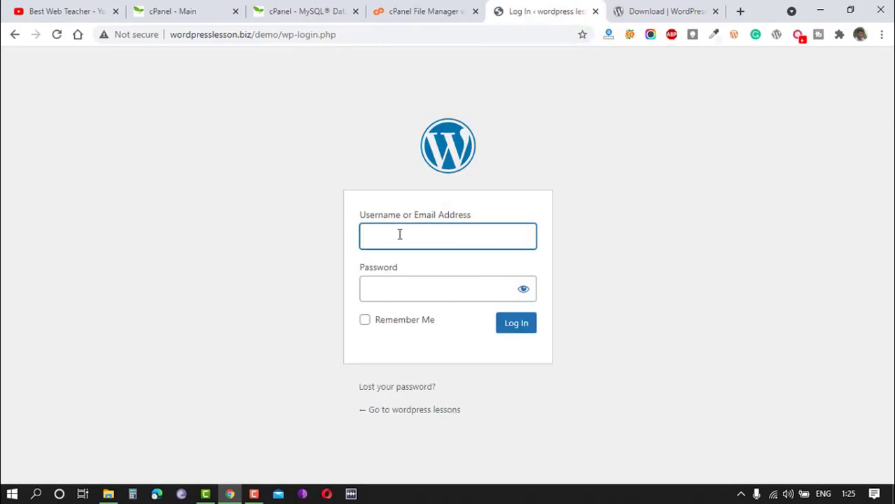
text(admin)
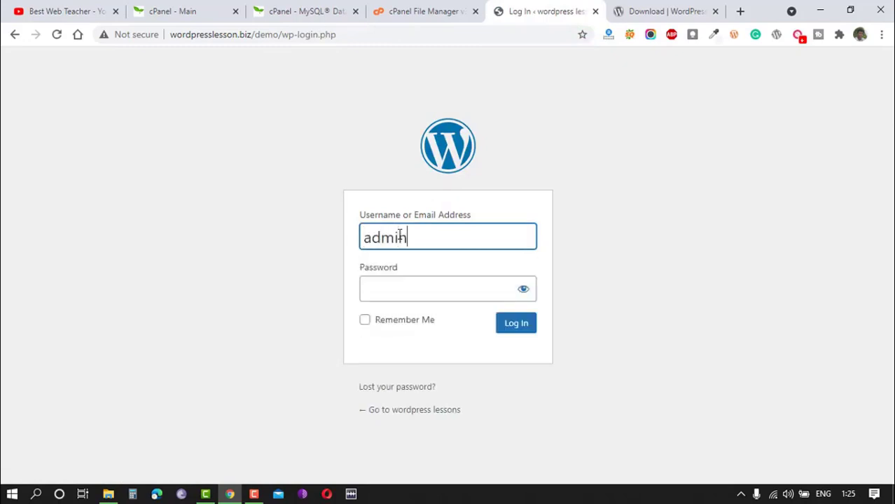
key(Tab)
text(•)
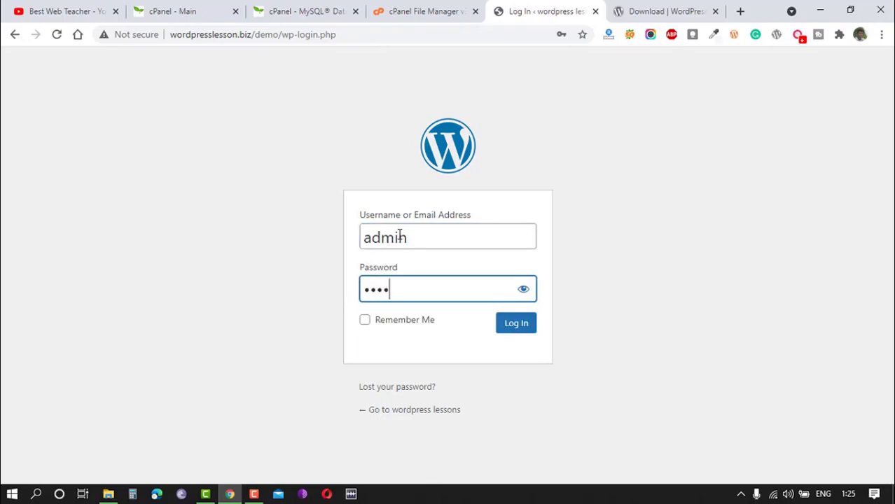
text(••••••••)
click(521, 330)
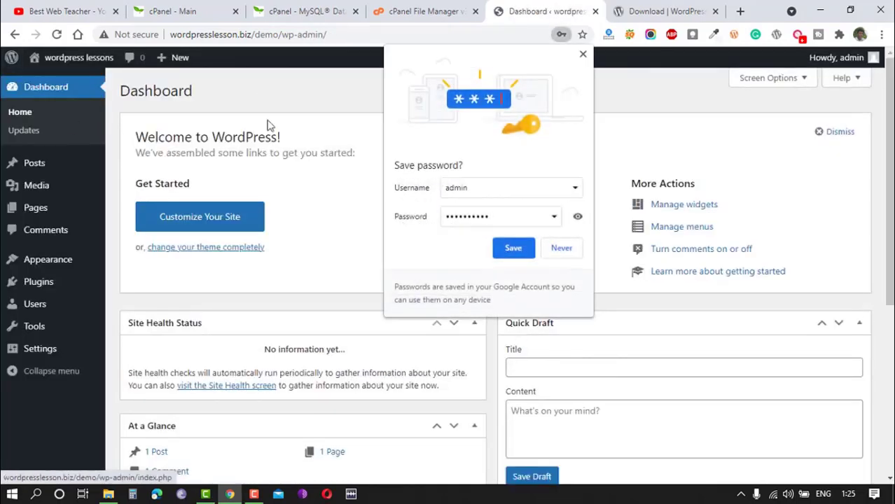
click(582, 54)
Open the wordpresslesson.biz/demo front page in a new tab and view it.
mouse_move(59, 63)
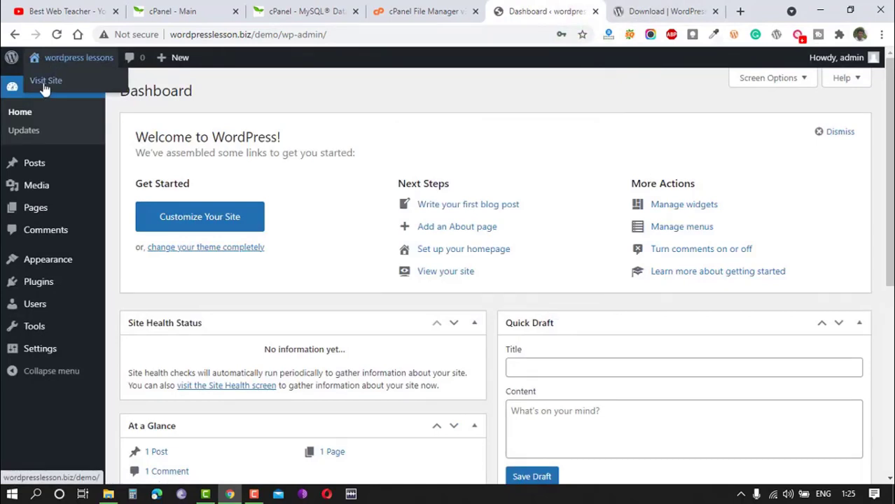
right_click(41, 84)
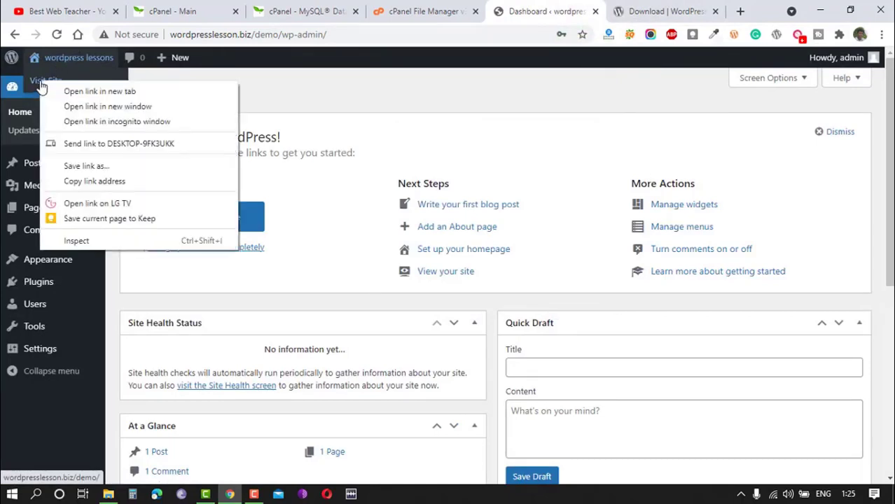
click(77, 91)
click(570, 9)
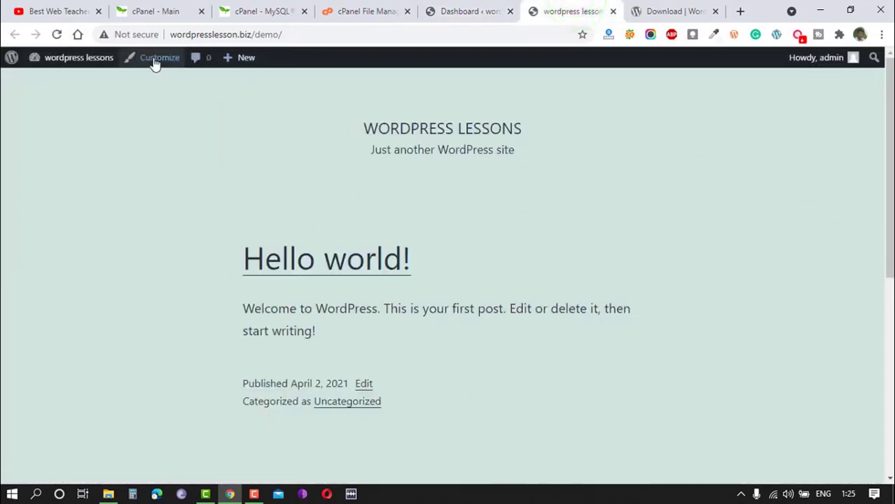
click(301, 34)
click(252, 149)
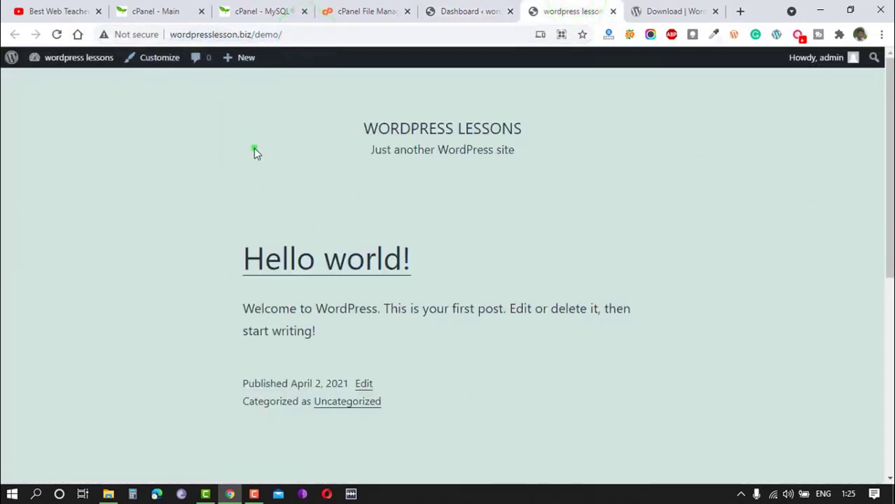
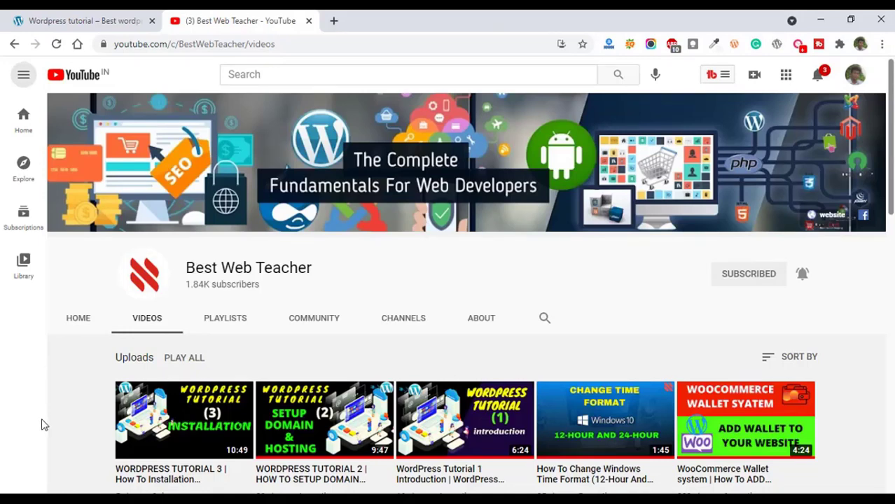
Open the wp-admin dashboard of wordpresslesson.biz and dismiss the Welcome to WordPress panel.
click(73, 18)
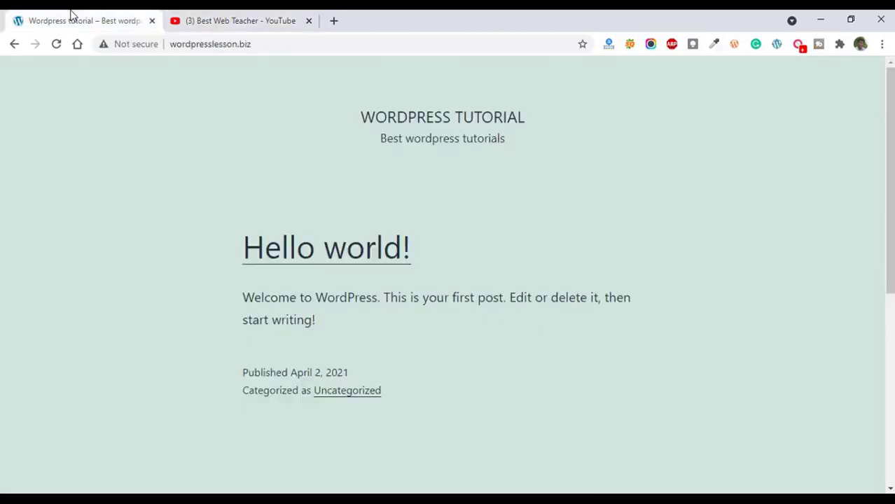
click(270, 44)
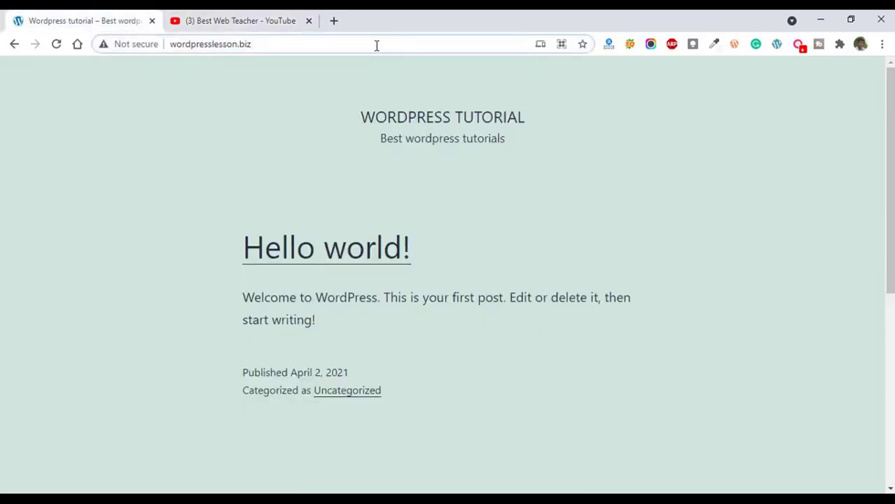
text(/wp-admin)
key(Return)
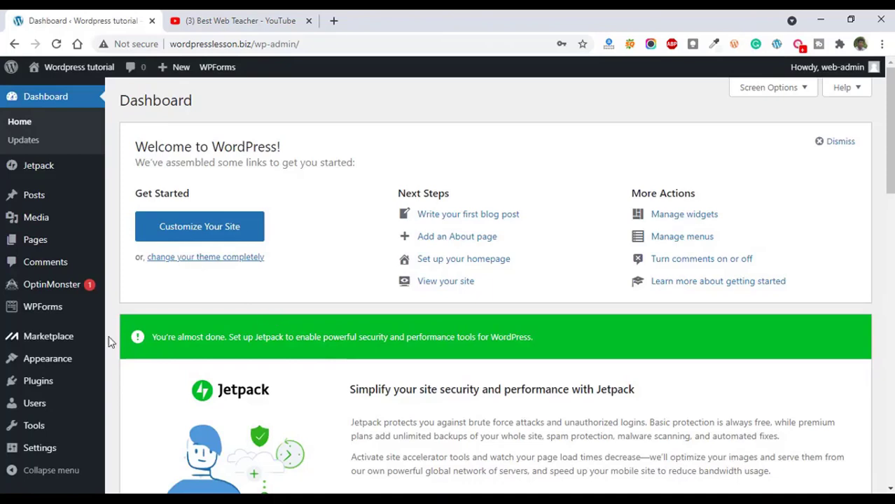
mouse_move(98, 343)
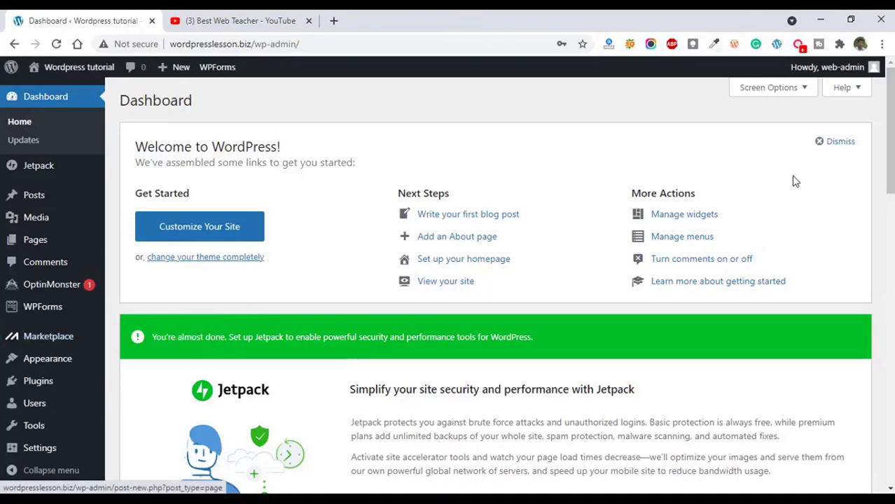
click(842, 144)
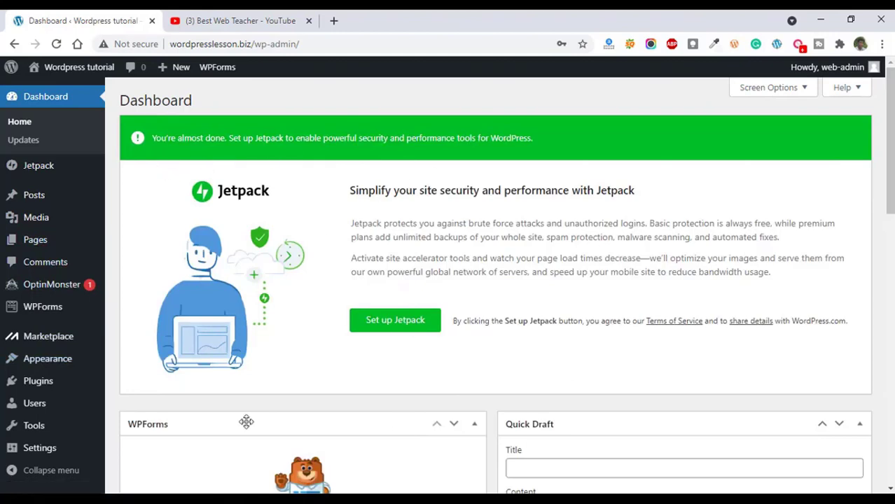
Deactivate the Jetpack, MOJO Marketplace, OptinMonster and WPForms Lite plugins with one bulk action.
mouse_move(88, 375)
scroll(87, 376, down, 1)
click(38, 381)
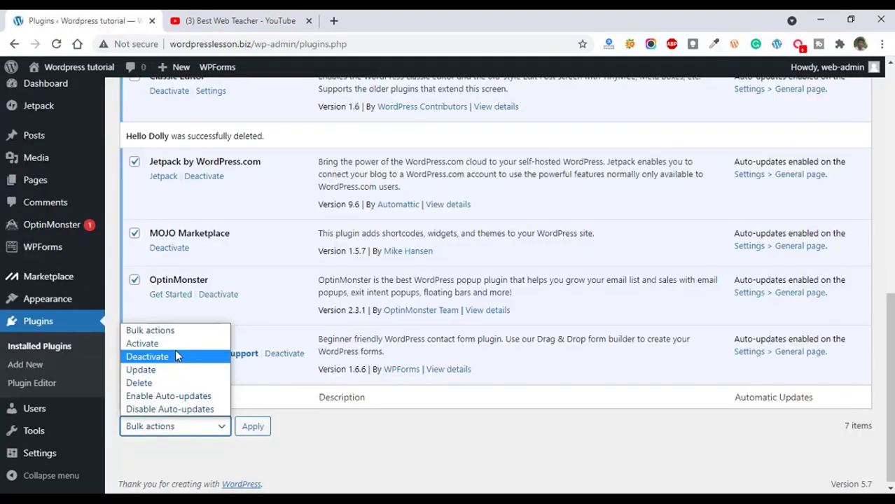
click(177, 350)
click(252, 427)
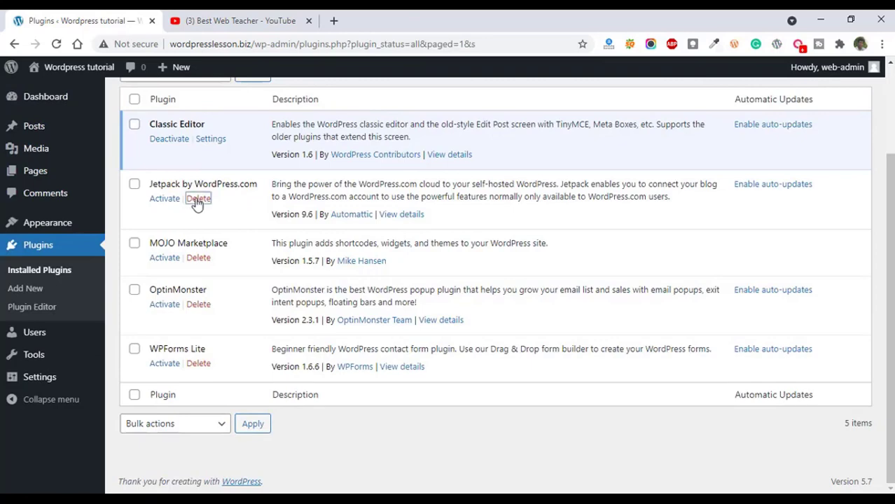
Delete the deactivated Jetpack, MOJO Marketplace, OptinMonster and WPForms Lite plugins, keeping Classic Editor.
click(197, 200)
click(513, 129)
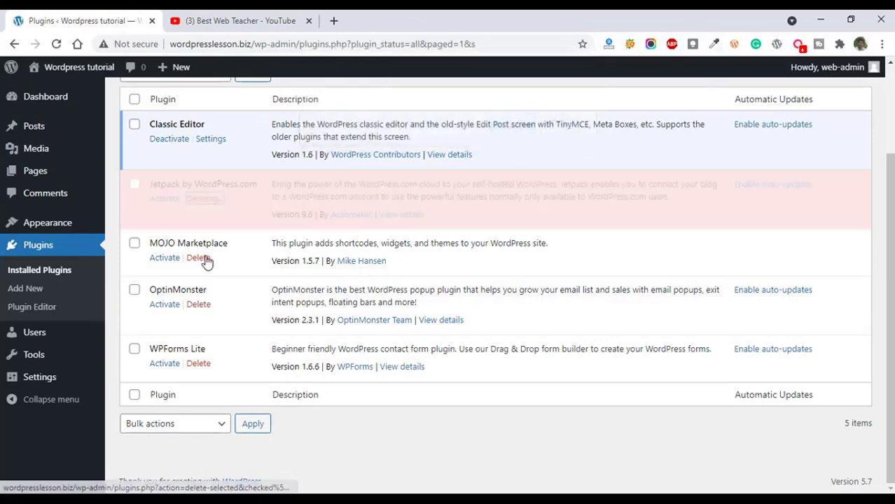
click(200, 259)
click(515, 116)
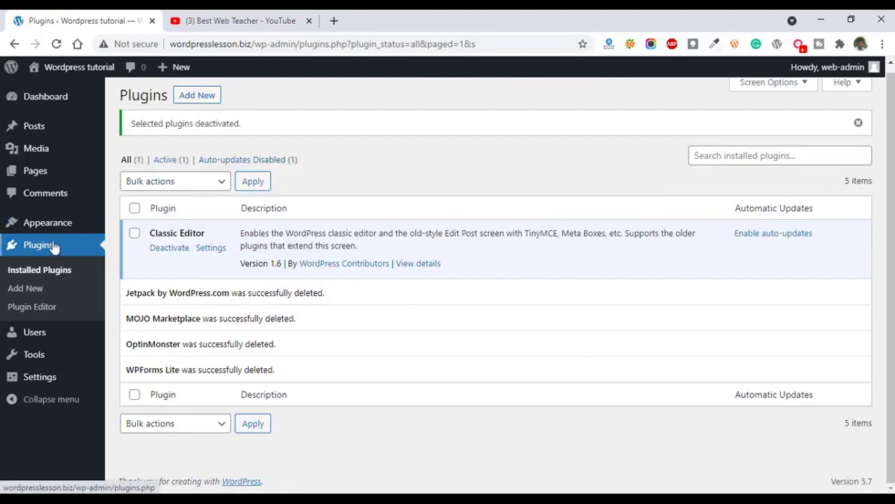
Delete the unused Sinatra, Twenty Nineteen and Twenty Twenty themes, keeping only Twenty Twenty-One.
mouse_move(44, 231)
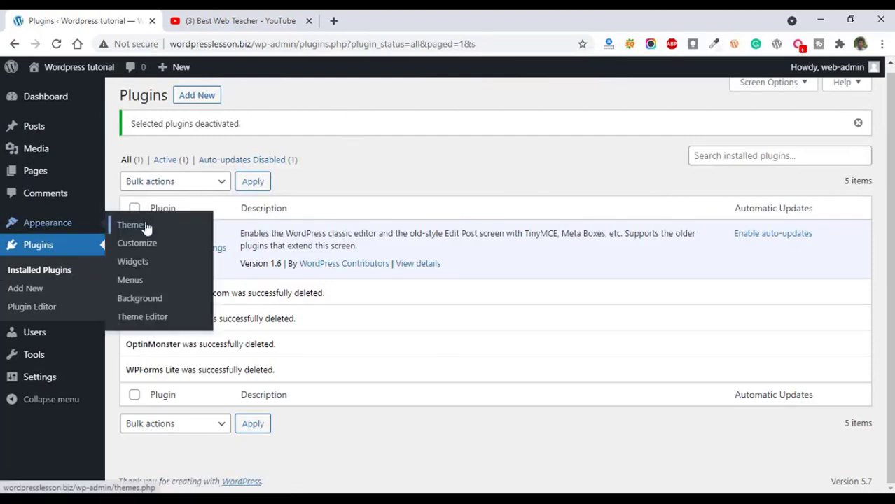
click(129, 227)
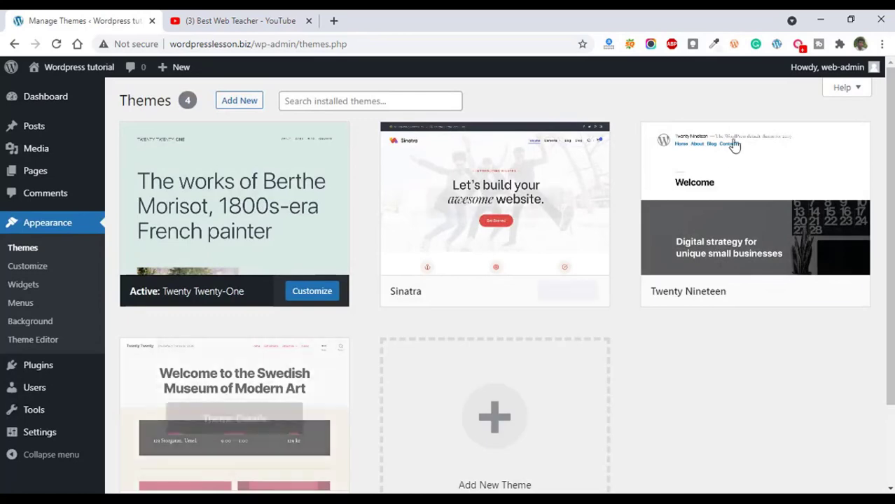
click(507, 249)
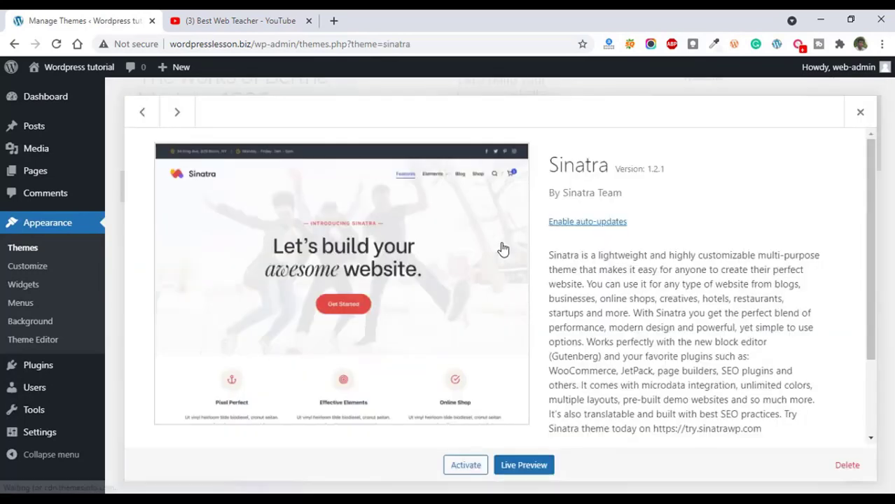
click(835, 460)
key(Return)
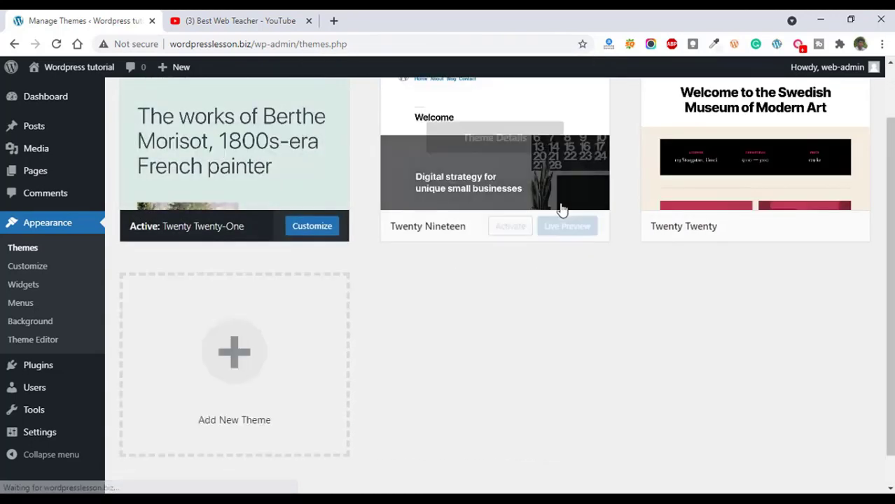
click(481, 191)
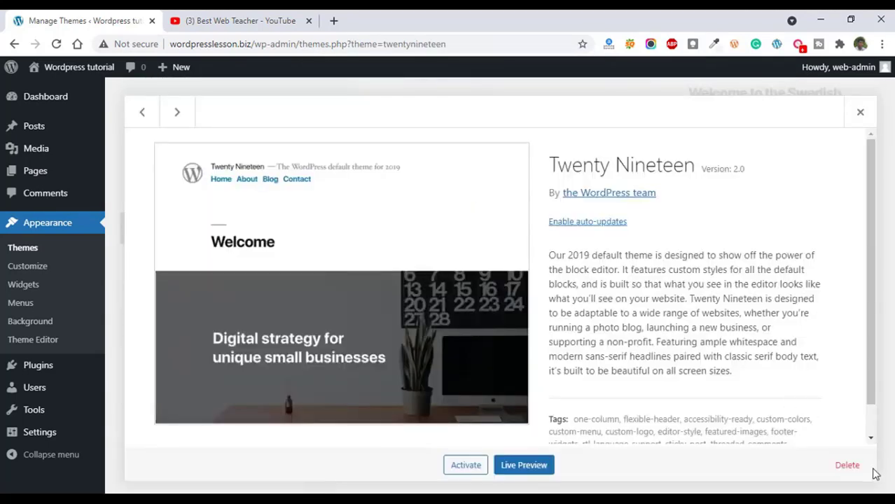
click(847, 465)
click(513, 143)
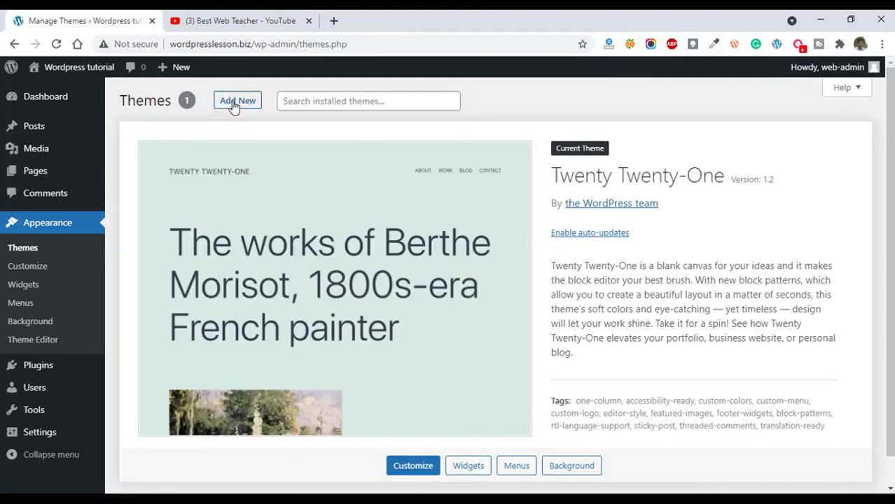
Examine the featured themes offered for installation in the WordPress theme directory.
click(235, 104)
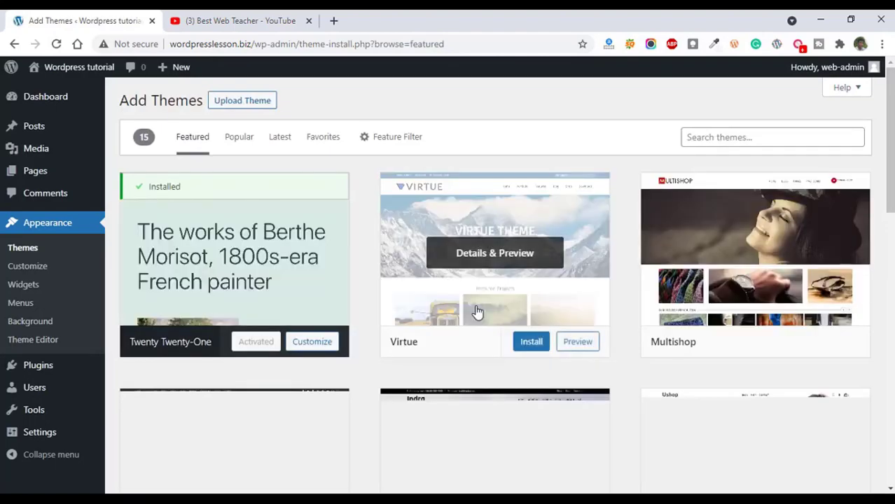
scroll(493, 308, down, 1)
scroll(799, 250, down, 4)
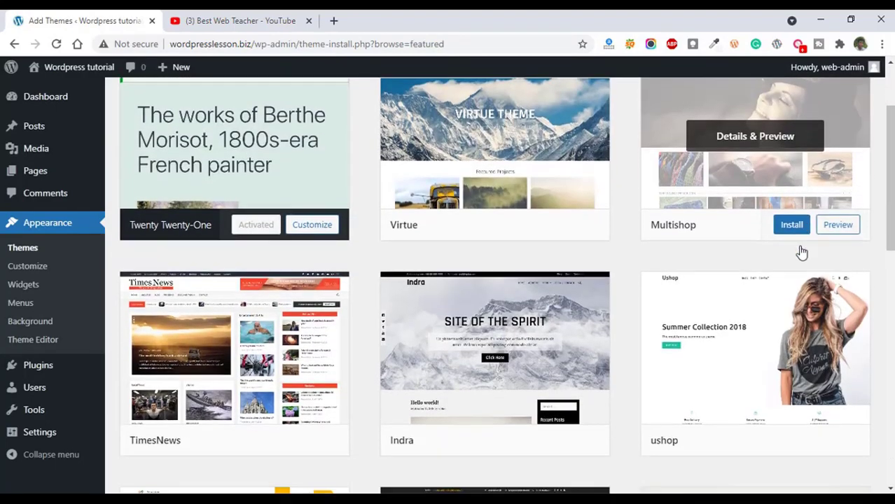
scroll(802, 251, down, 5)
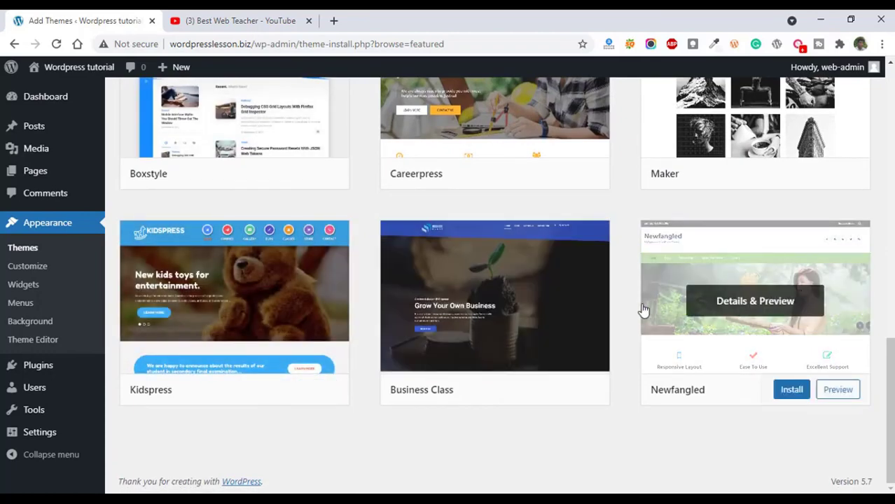
scroll(639, 305, up, 10)
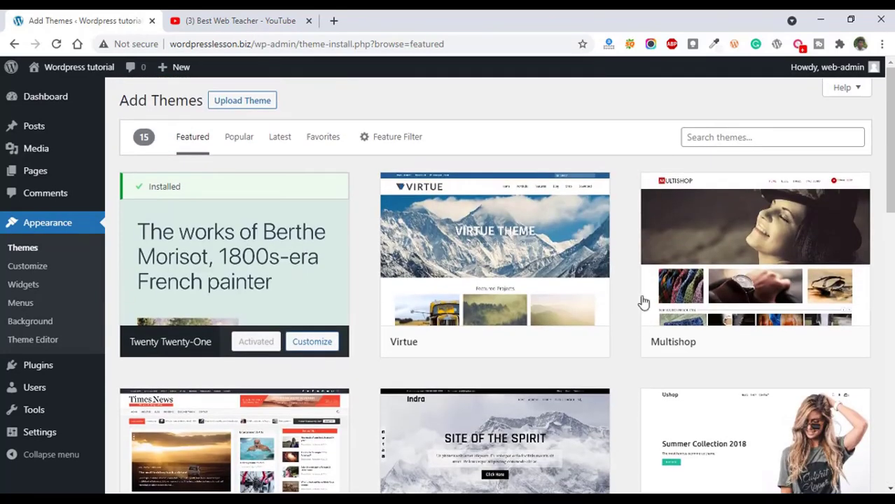
click(718, 137)
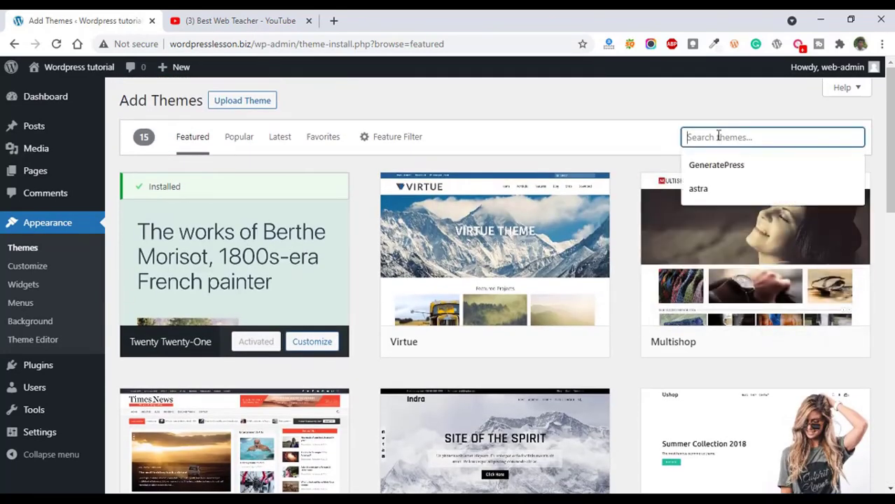
Find the EnterNews theme among the popular themes, install it and activate it.
click(238, 138)
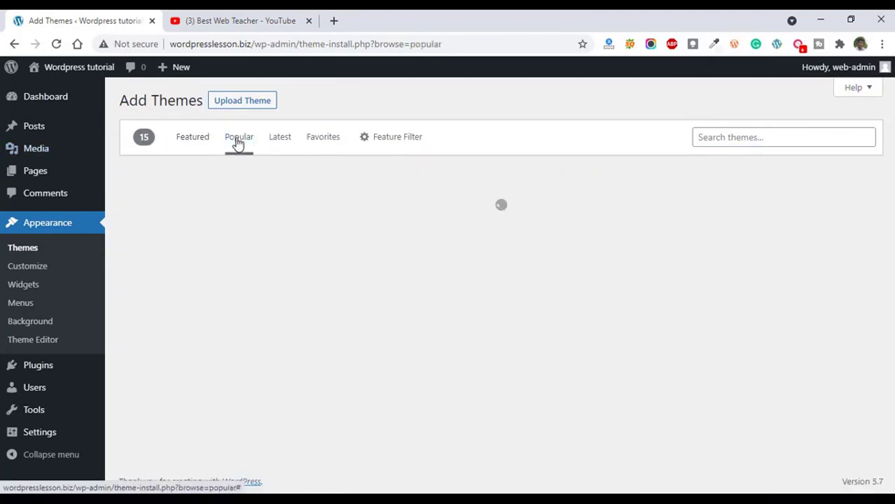
scroll(619, 299, down, 4)
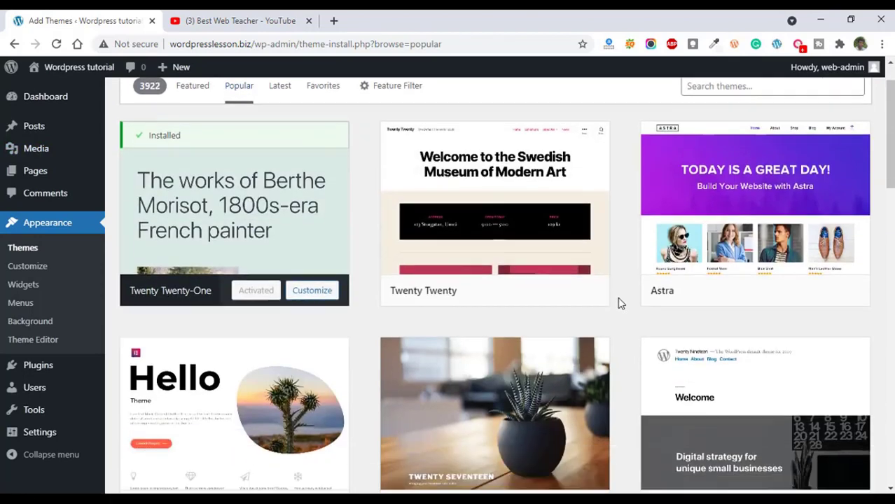
scroll(403, 322, down, 10)
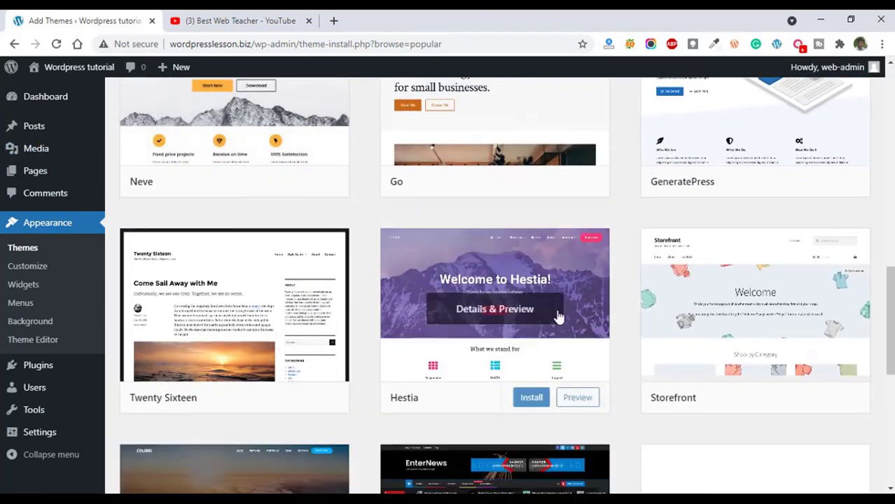
scroll(362, 346, down, 2)
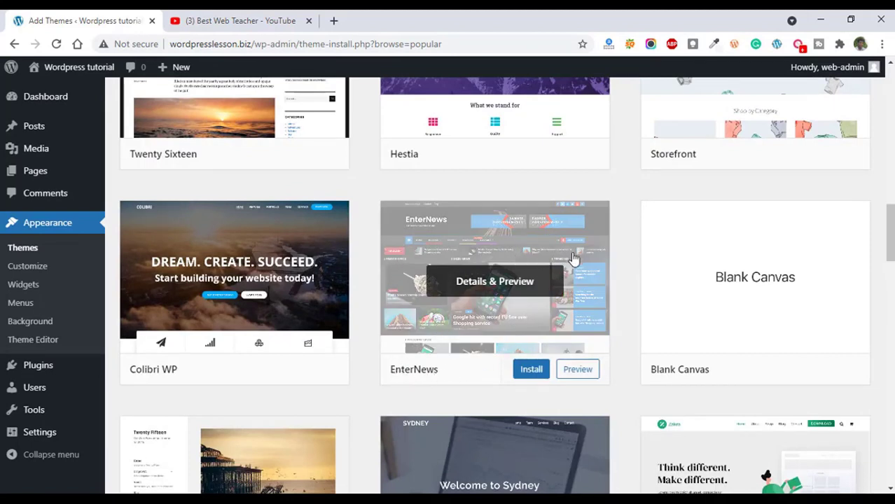
click(526, 373)
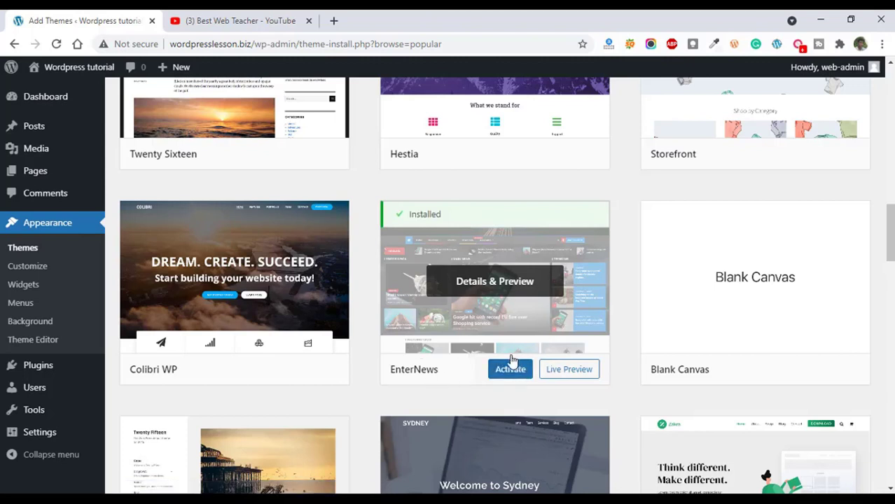
click(510, 374)
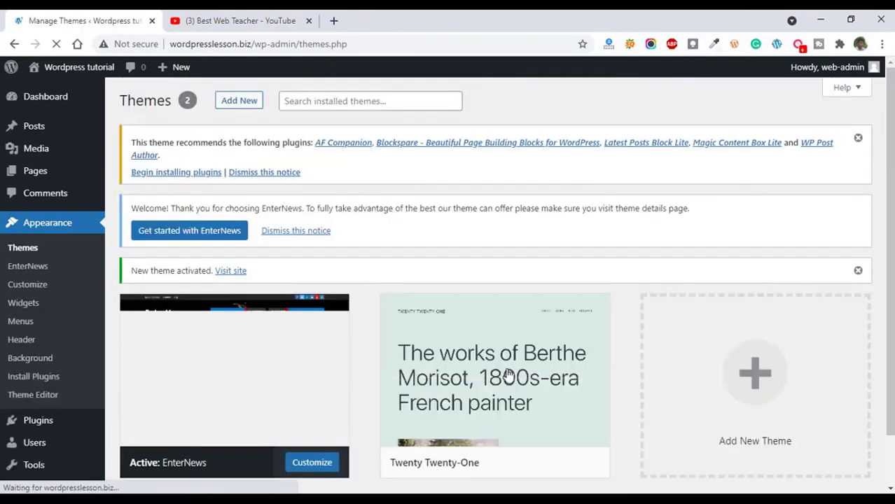
Open the site's front page in a new tab and look through its layout with the EnterNews theme.
mouse_move(57, 74)
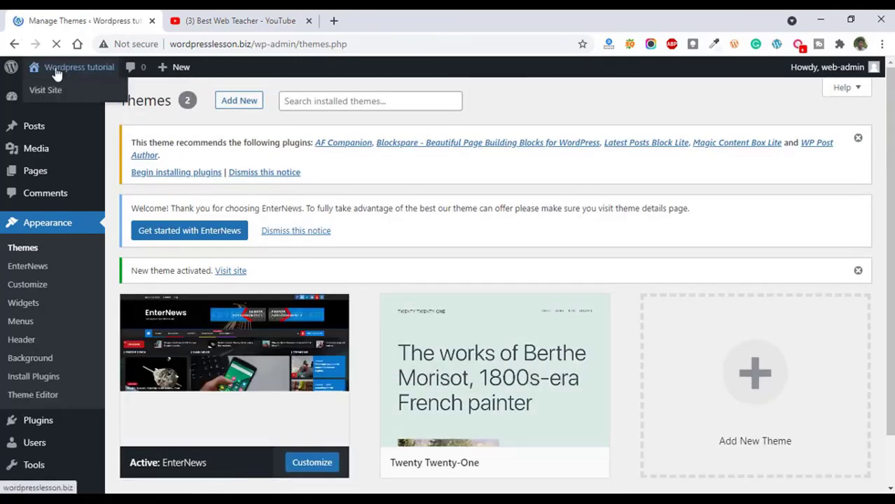
right_click(46, 91)
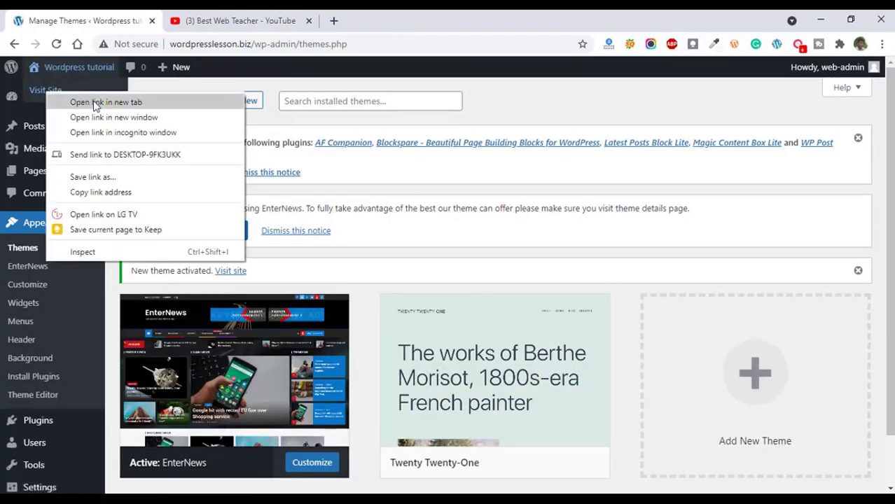
click(94, 103)
click(205, 16)
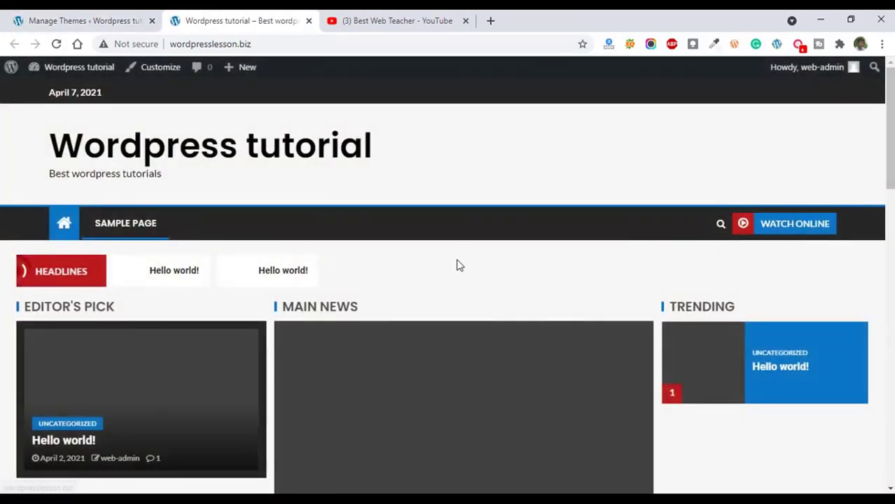
scroll(458, 260, down, 6)
scroll(841, 299, down, 10)
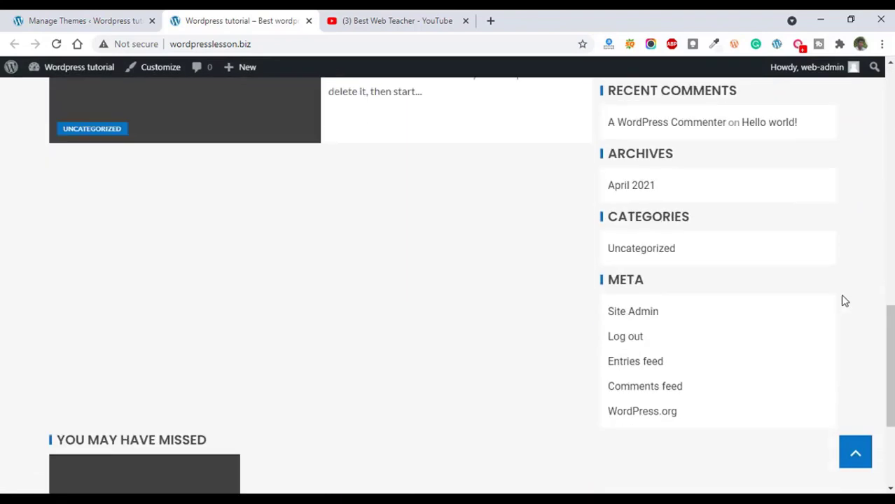
drag(888, 368, 888, 74)
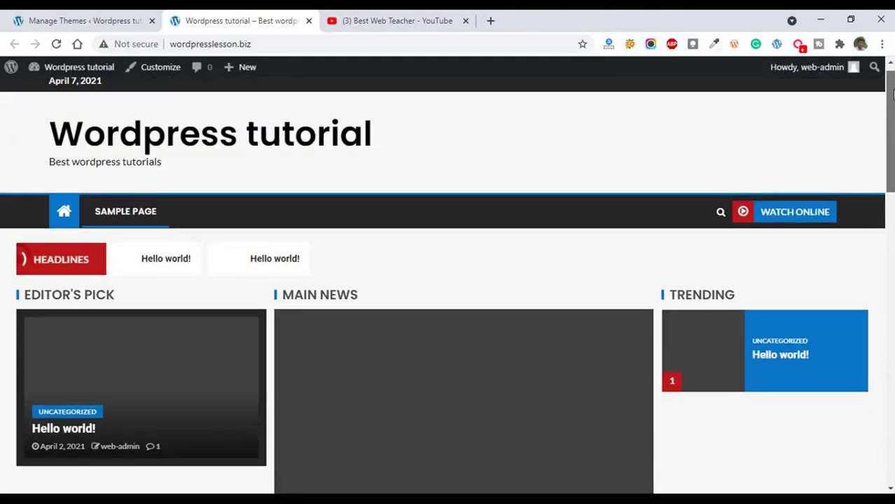
Return to the WordPress theme management and open the form for uploading a theme zip file.
click(77, 20)
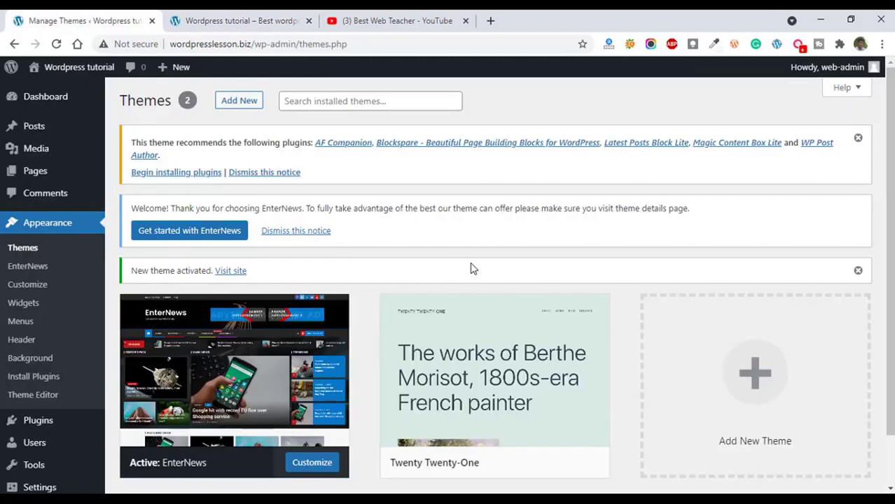
click(238, 102)
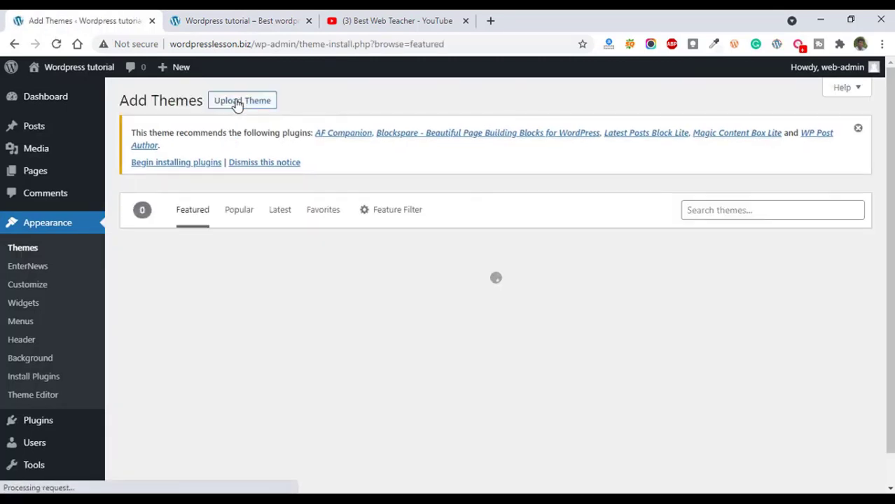
click(241, 102)
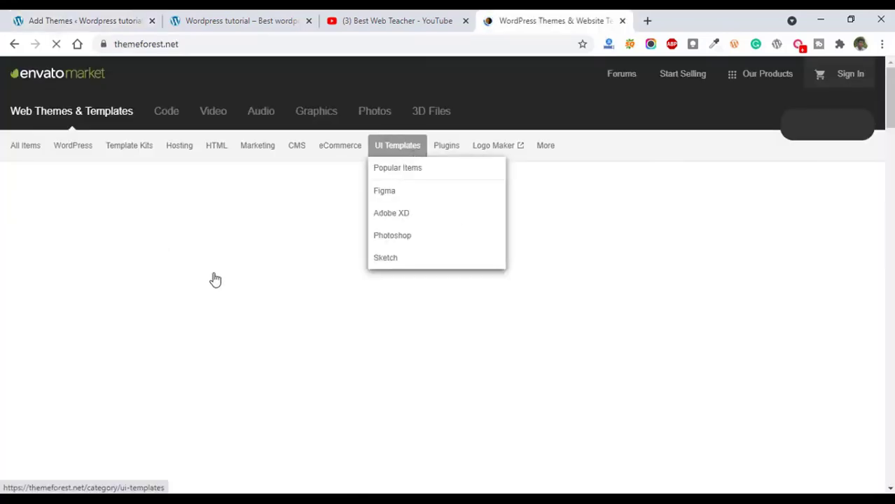
Browse ThemeForest's popular WordPress themes and examine the best sellers with their prices and ratings.
scroll(173, 290, down, 7)
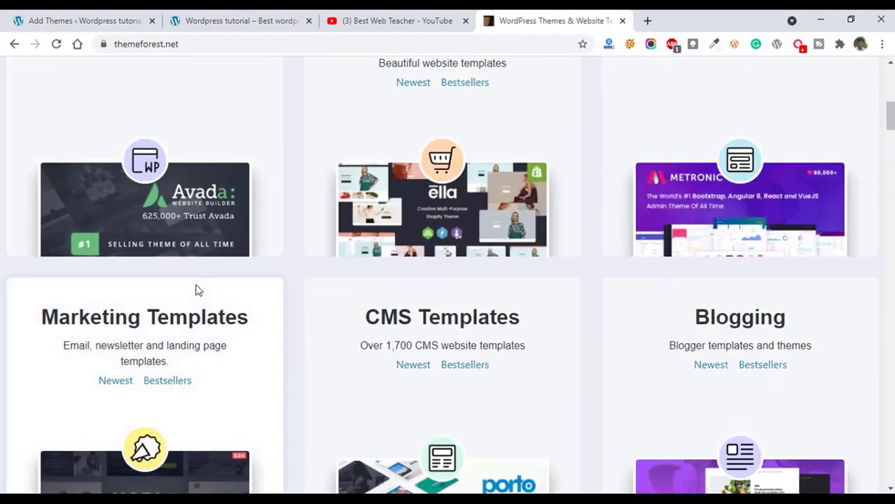
scroll(198, 290, up, 6)
scroll(198, 290, up, 1)
mouse_move(66, 144)
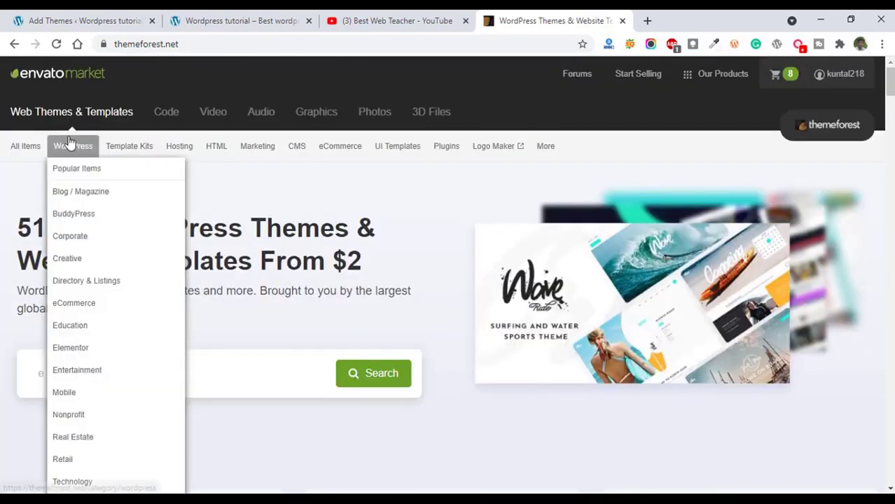
click(87, 175)
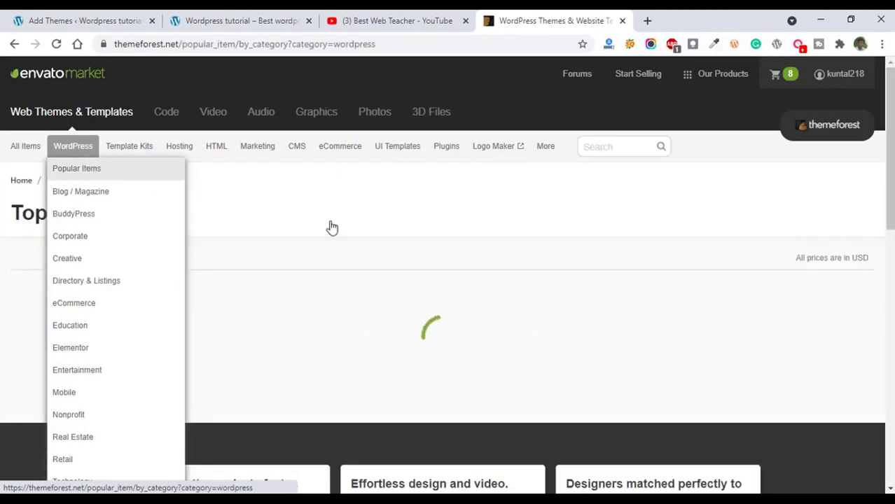
scroll(411, 284, down, 1)
scroll(410, 283, down, 1)
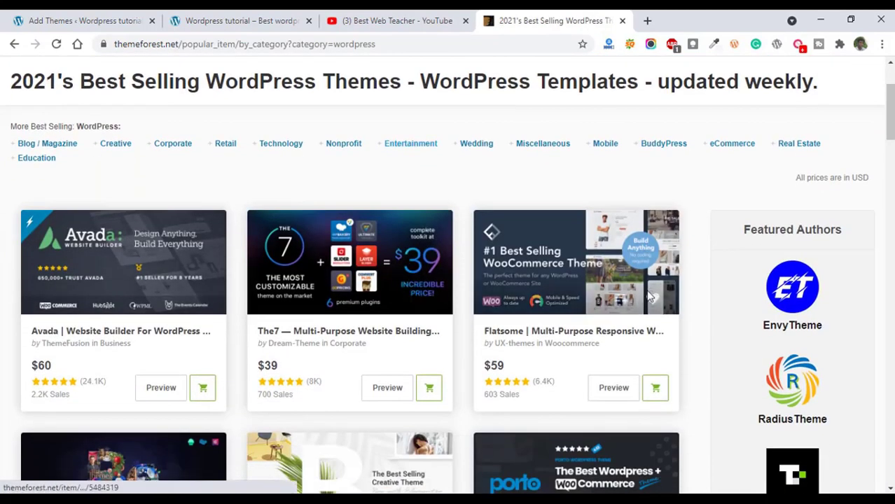
scroll(627, 316, down, 2)
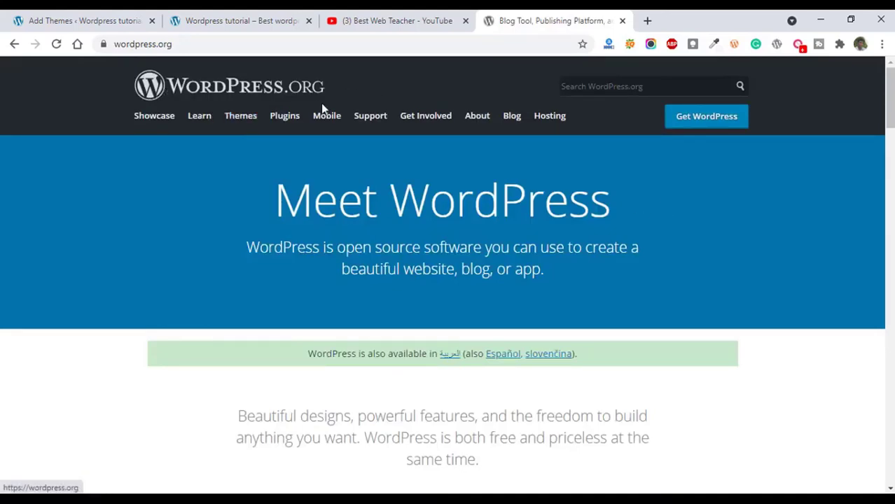
Find the Kadence theme in the wordpress.org theme directory and download its zip file to the Desktop.
click(240, 116)
scroll(227, 200, down, 10)
scroll(233, 201, up, 2)
click(678, 253)
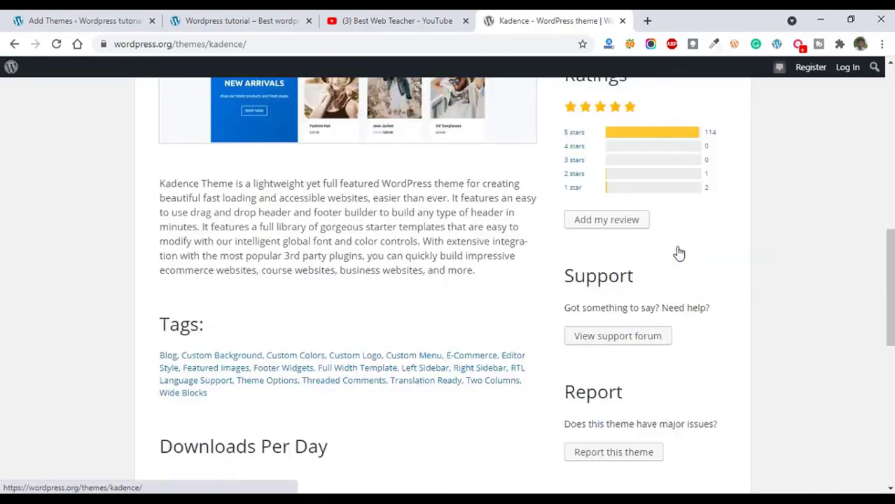
scroll(665, 245, up, 5)
click(686, 277)
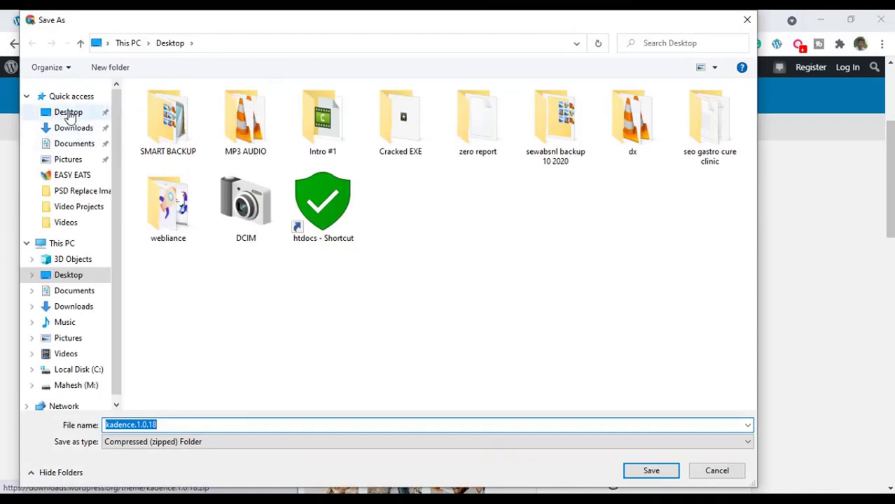
click(70, 116)
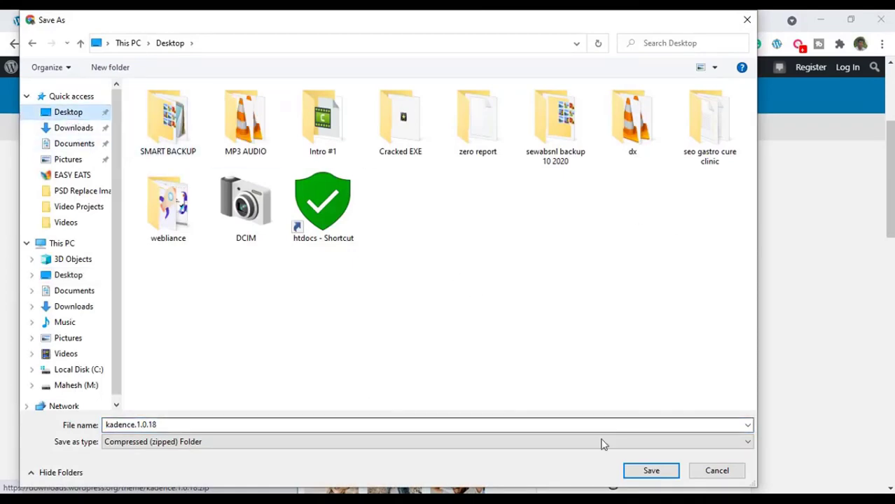
click(650, 470)
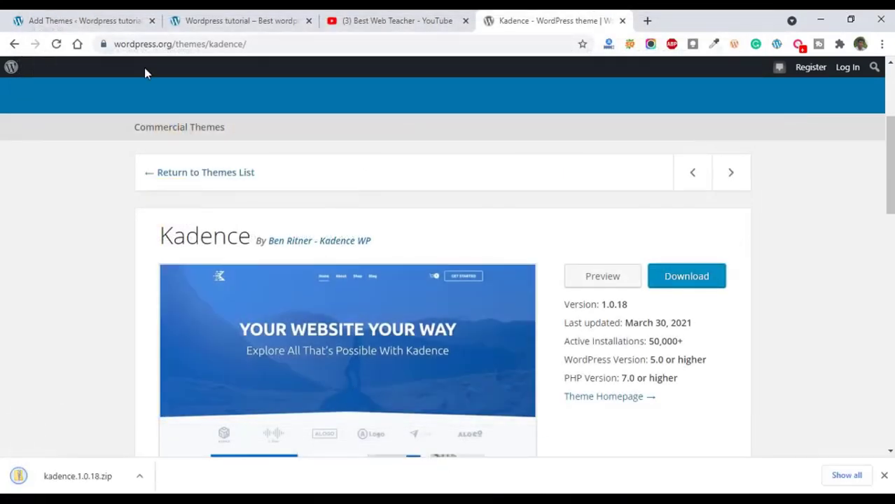
Upload kadence.1.0.18 from the Desktop to the WordPress site, install the theme and activate it.
click(189, 16)
click(63, 17)
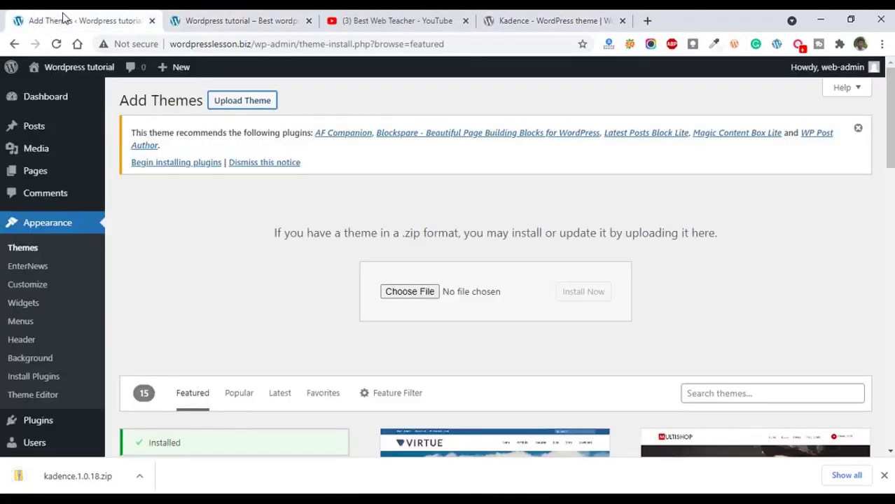
click(228, 104)
click(253, 102)
click(406, 294)
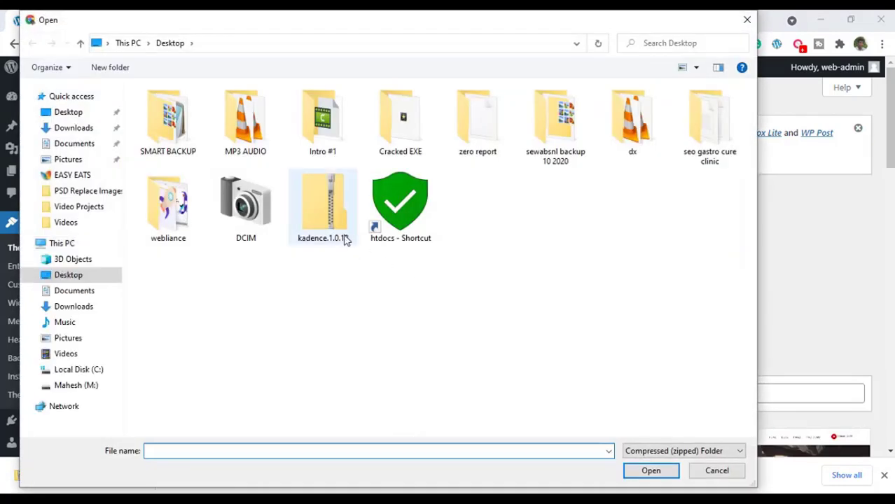
click(322, 205)
click(649, 470)
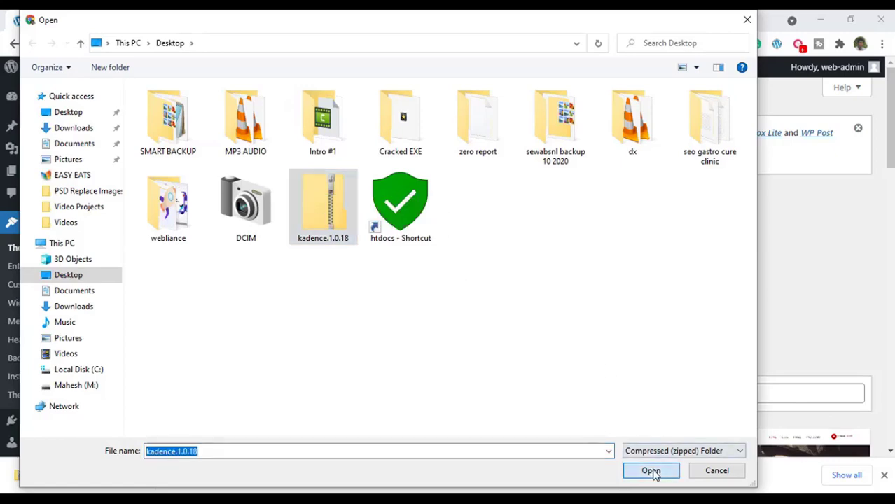
click(580, 293)
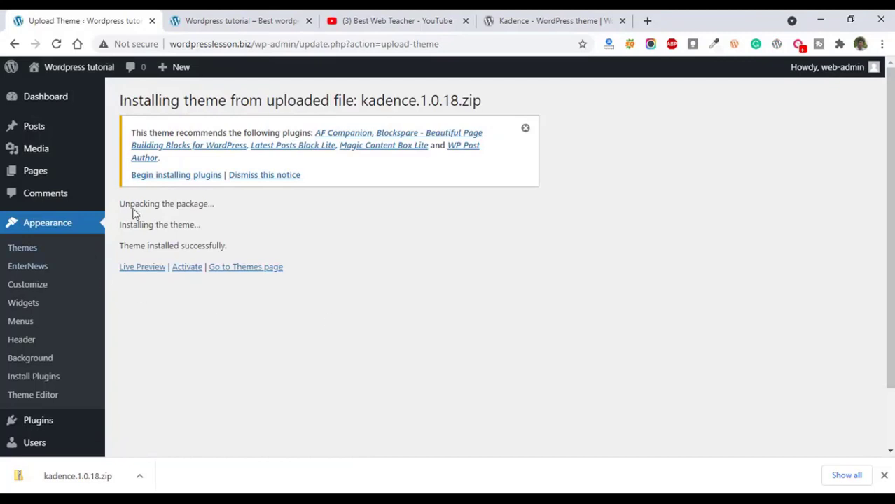
click(185, 272)
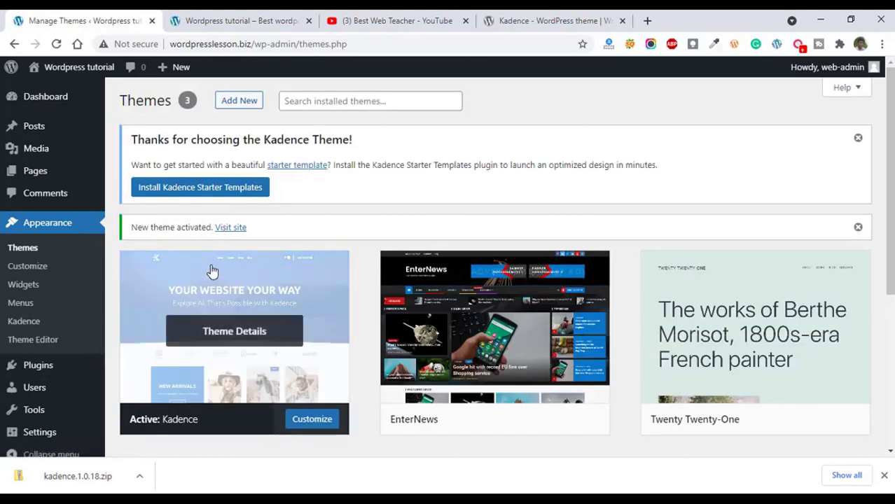
Reload the site's front page and look through its layout with the Kadence theme.
click(210, 20)
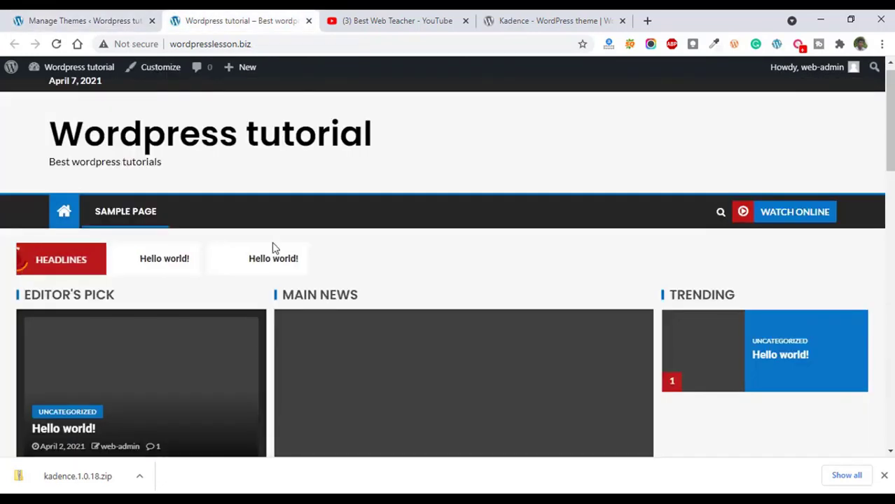
click(56, 43)
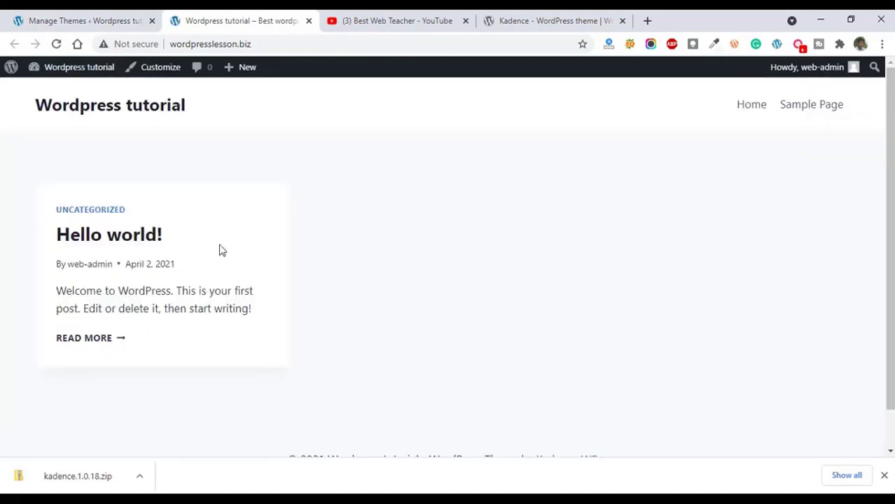
scroll(269, 281, down, 1)
scroll(272, 280, up, 1)
Find BuddyPress among the featured plugins in the WordPress admin, install it and activate it.
click(55, 14)
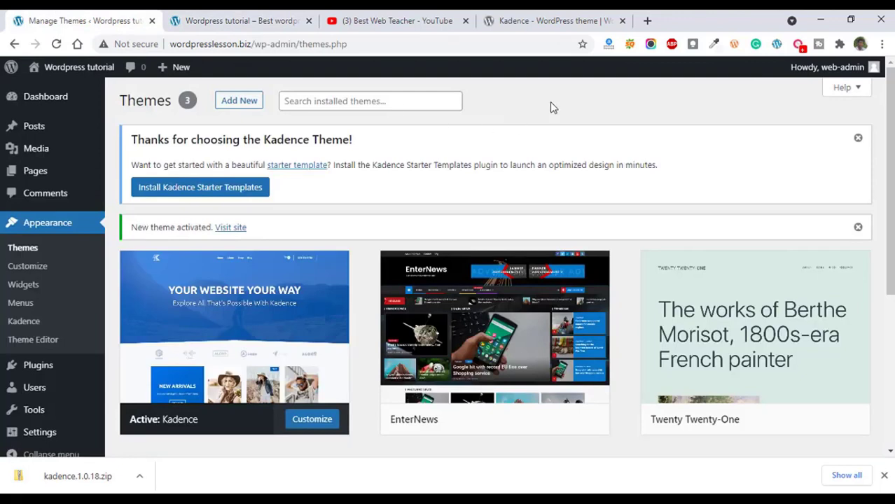
scroll(84, 325, down, 1)
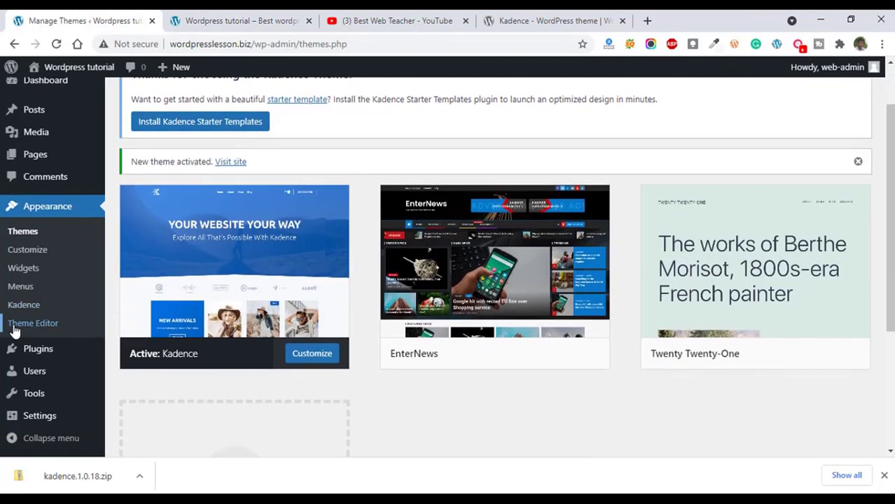
click(44, 354)
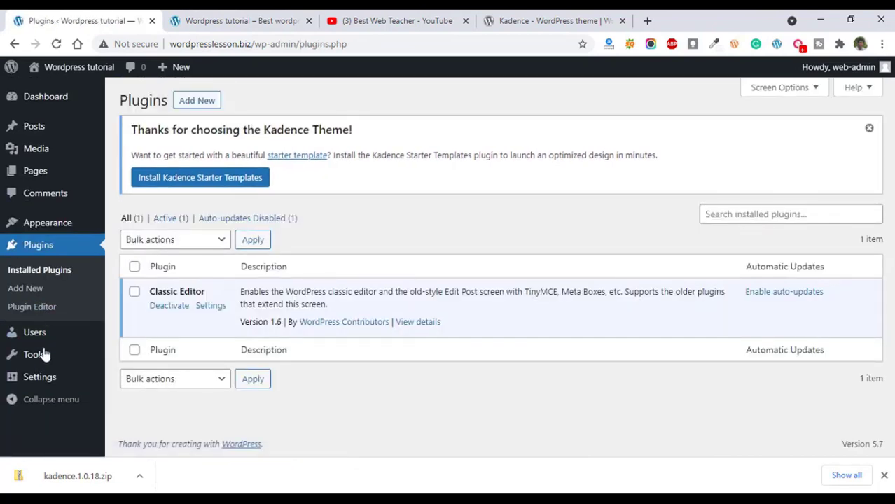
click(194, 103)
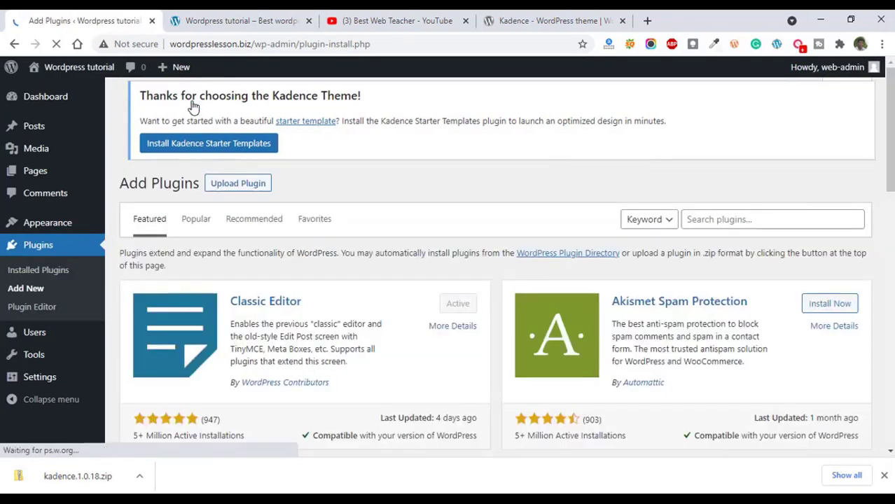
scroll(693, 308, down, 10)
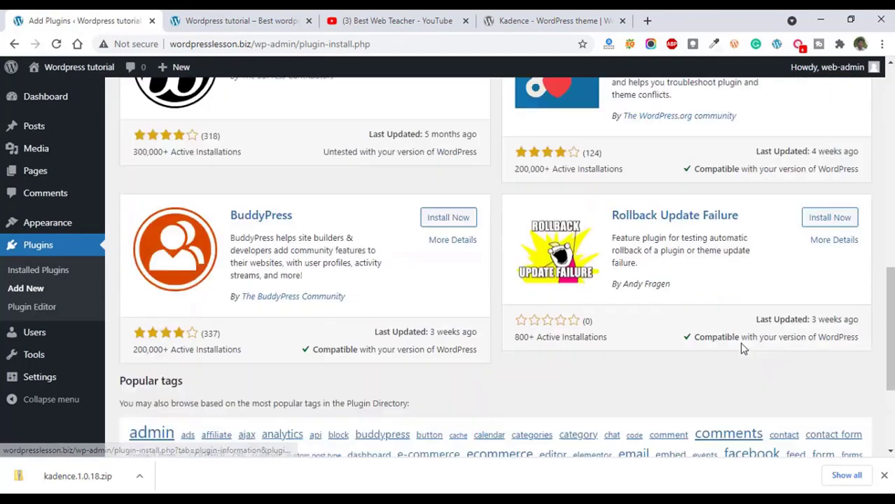
scroll(399, 288, up, 3)
scroll(399, 288, up, 8)
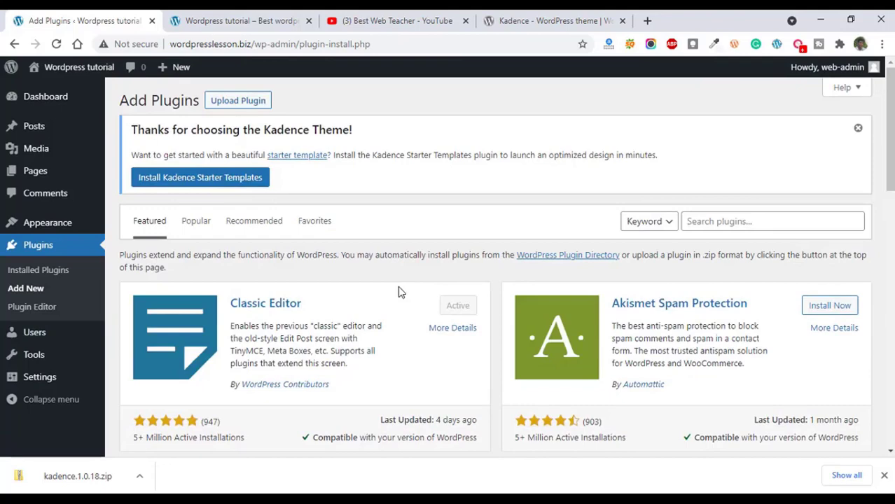
scroll(399, 292, down, 8)
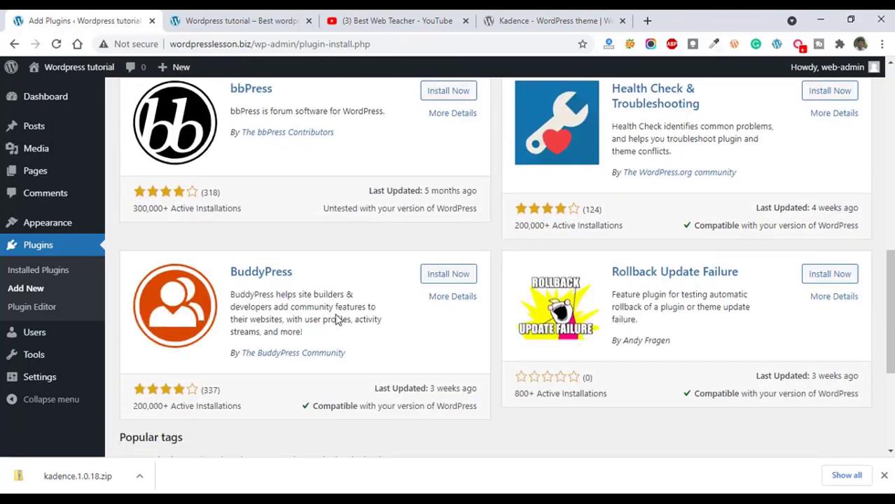
click(451, 280)
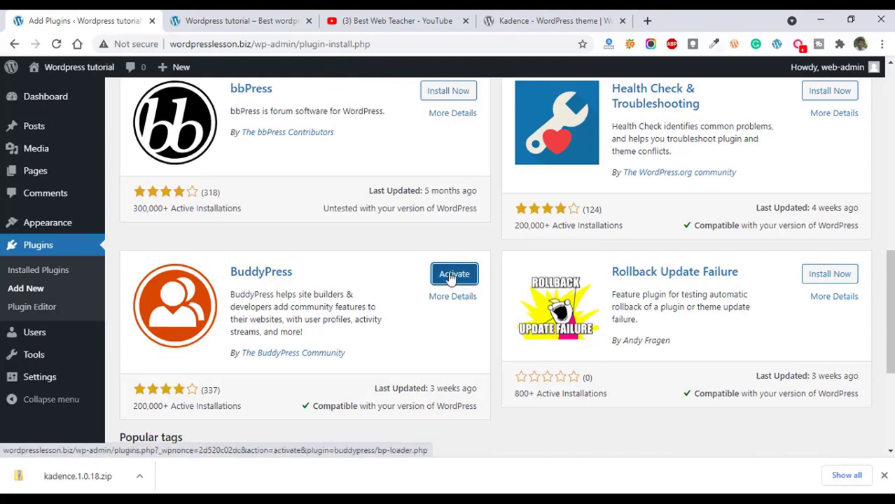
click(452, 277)
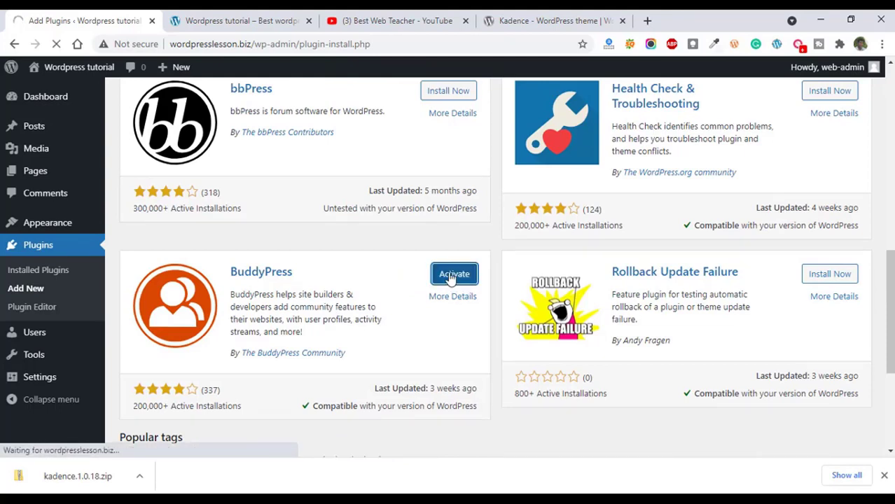
Open the Organic Profile Block plugin in the wordpress.org plugin directory and download its zip file.
key(ctrl+4)
click(282, 140)
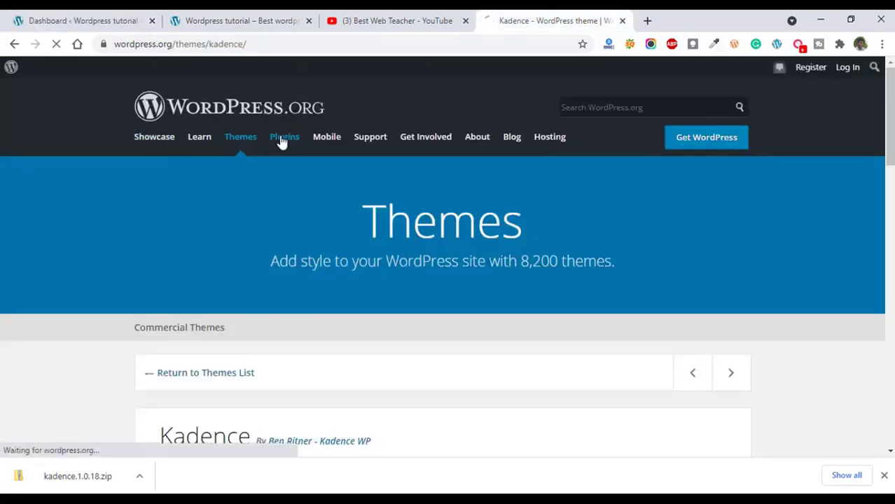
scroll(317, 243, down, 5)
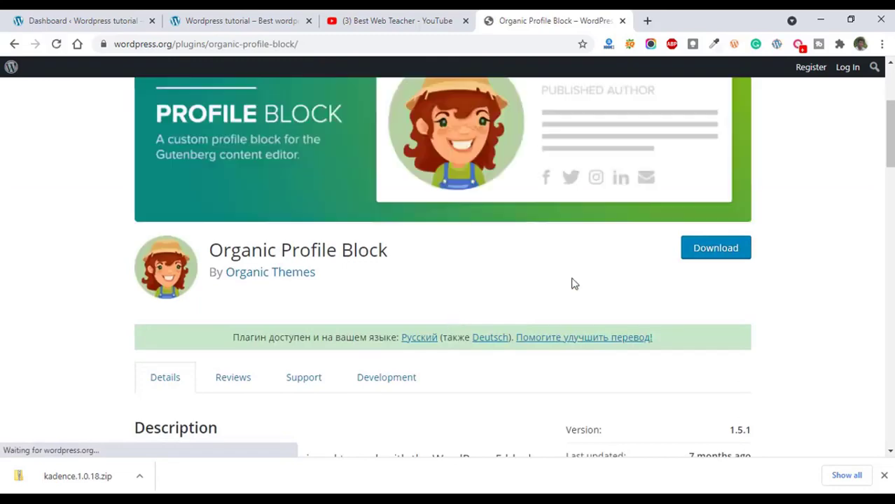
click(705, 256)
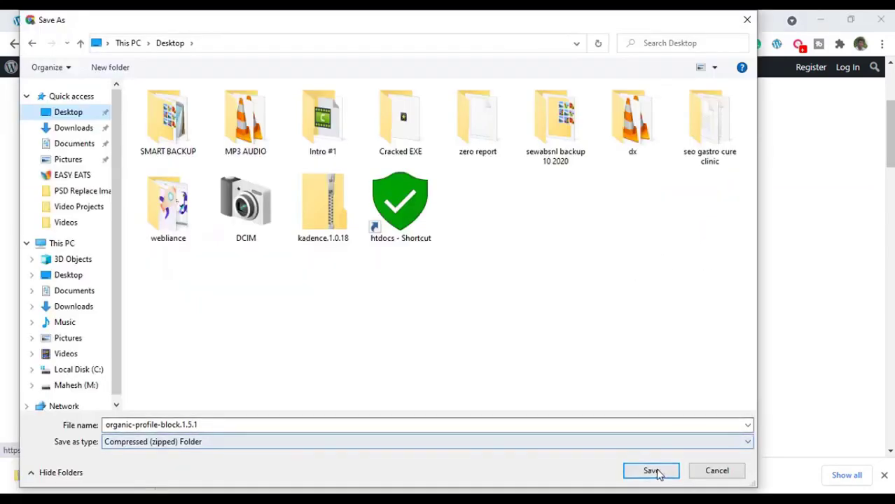
click(651, 472)
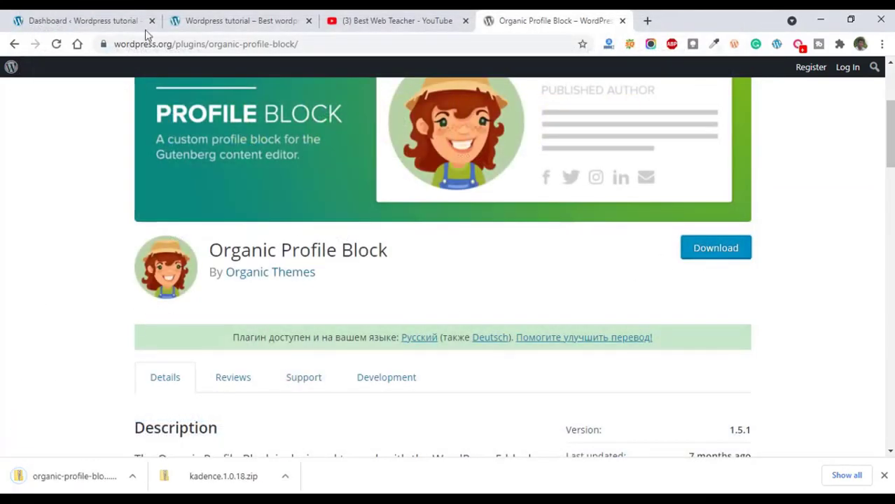
Upload organic-profile-block.1.5.1 from the Desktop to the WordPress site, install the plugin and activate it.
click(210, 21)
click(80, 21)
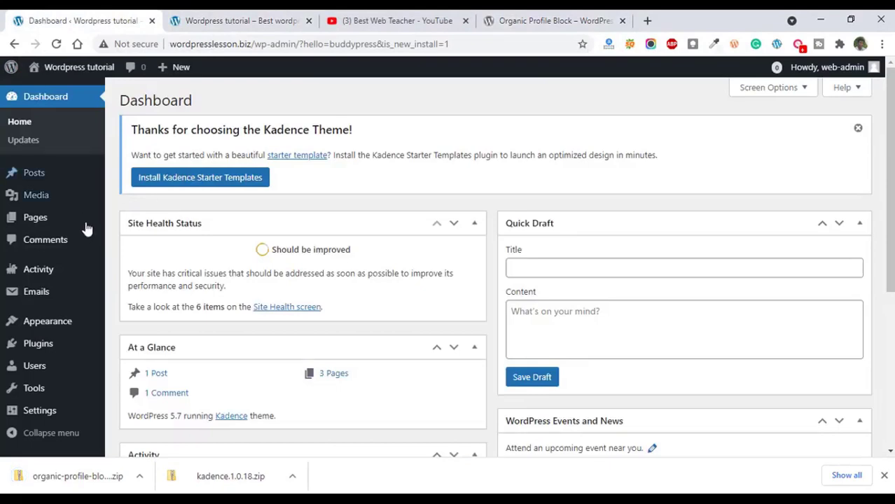
scroll(80, 199, down, 4)
mouse_move(43, 350)
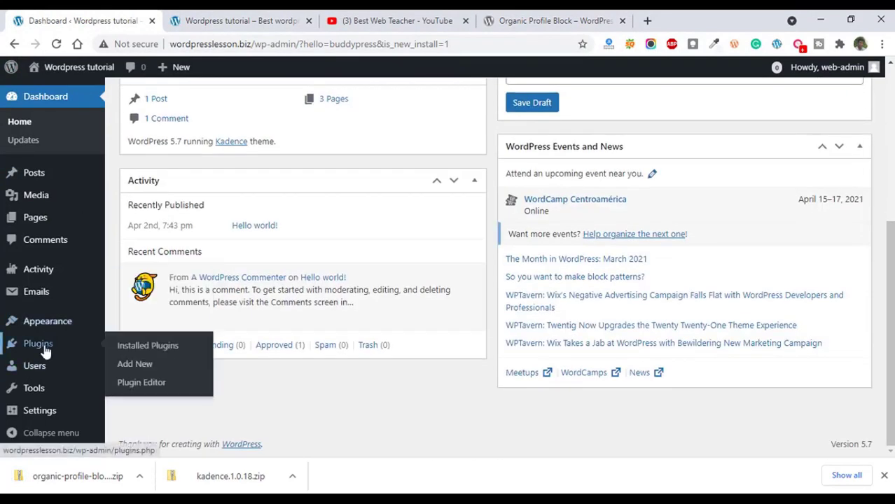
click(128, 365)
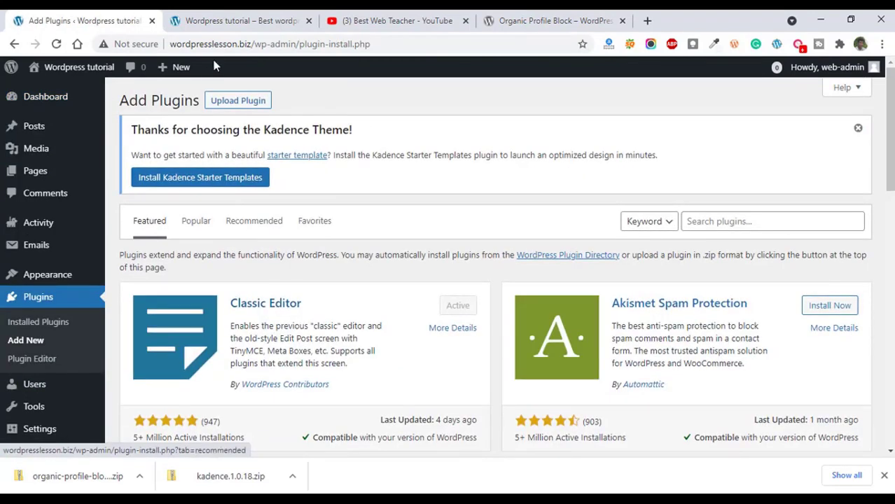
click(238, 101)
click(397, 314)
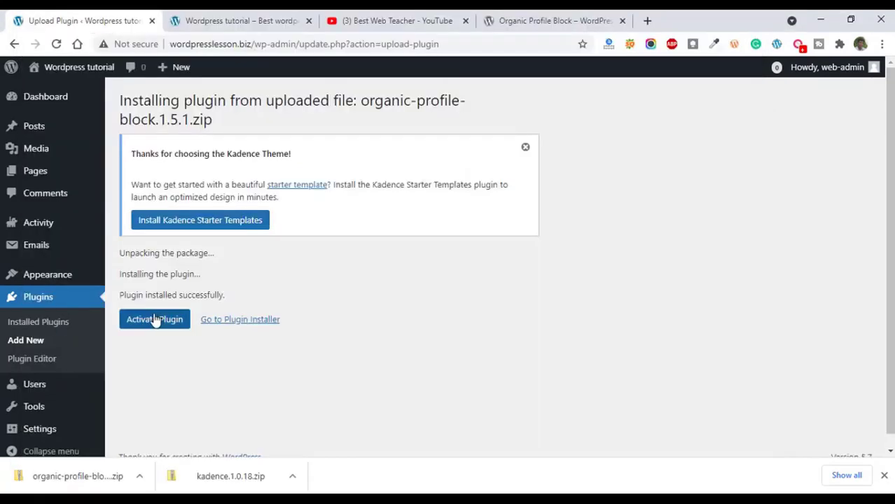
click(154, 319)
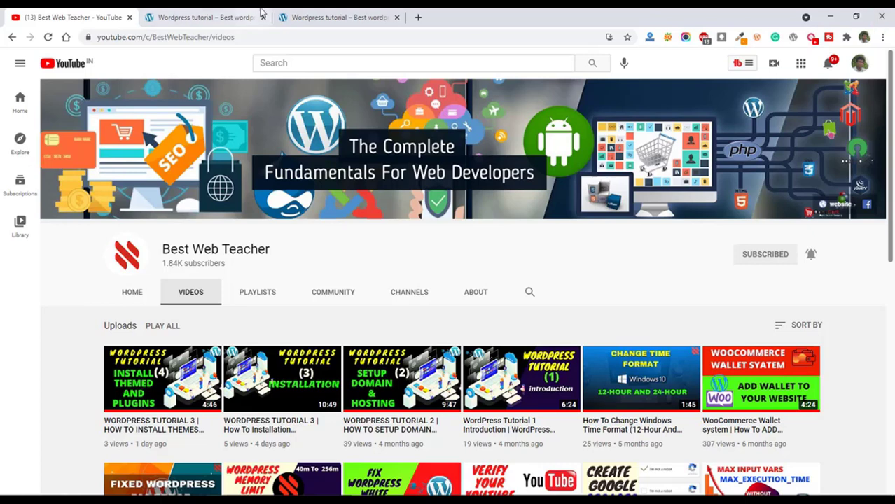
Search the WordPress admin's plugin directory for elementor, then install and activate Elementor Website Builder.
click(366, 17)
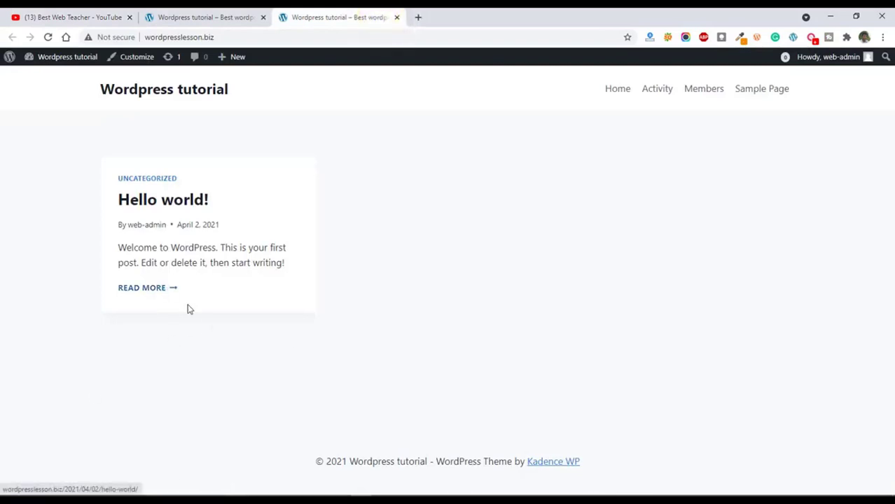
click(207, 19)
mouse_move(59, 62)
click(42, 78)
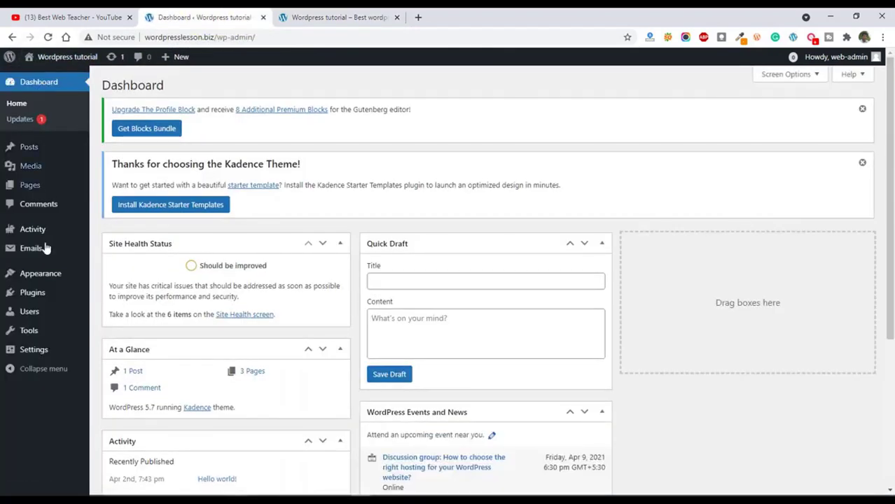
mouse_move(36, 299)
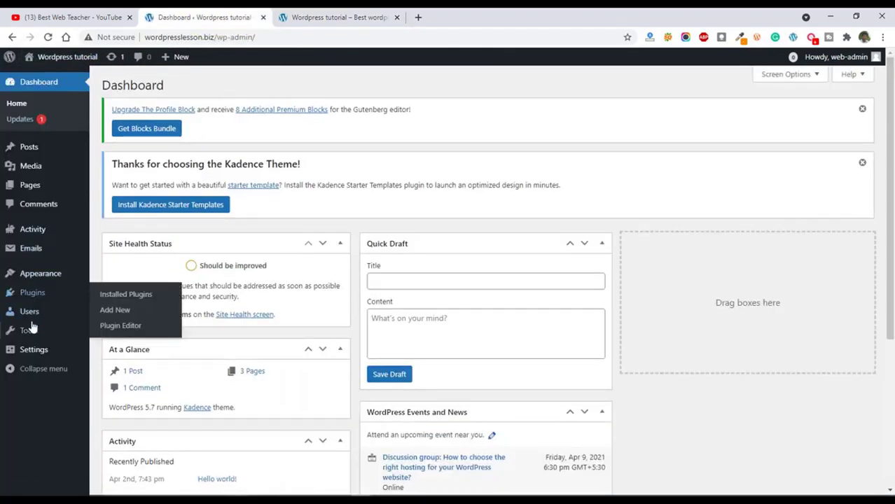
click(117, 311)
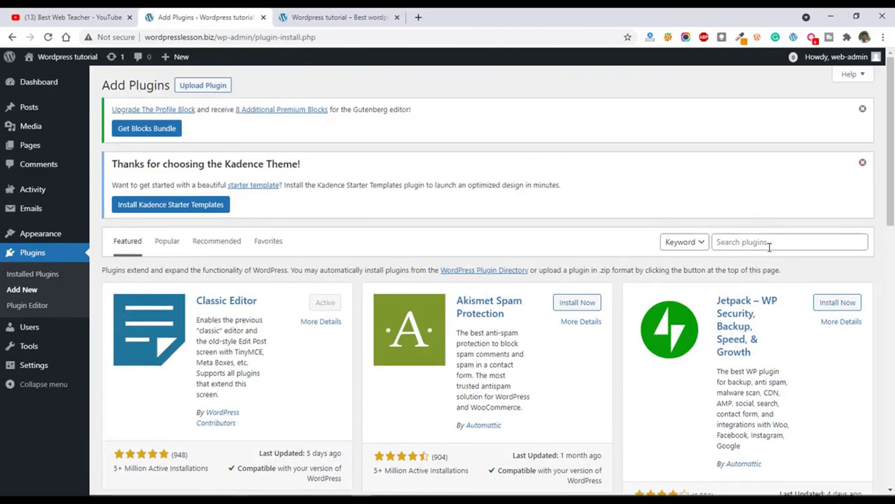
click(766, 242)
text(elementor)
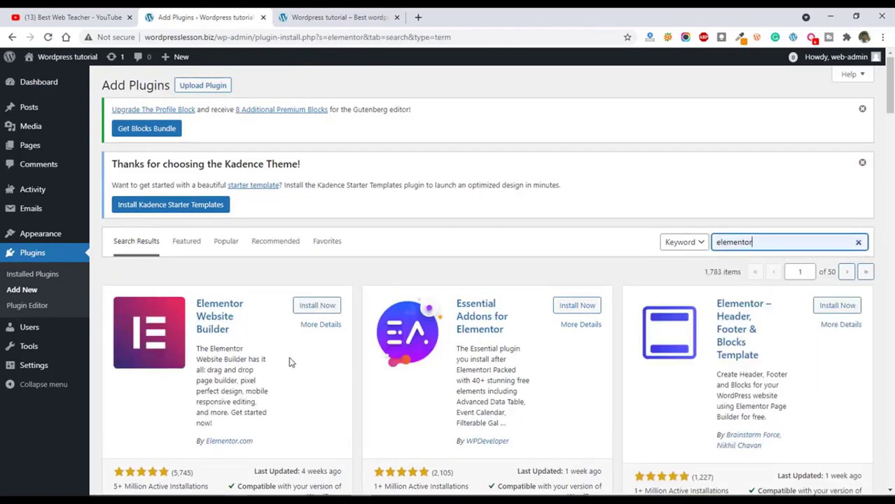
click(317, 306)
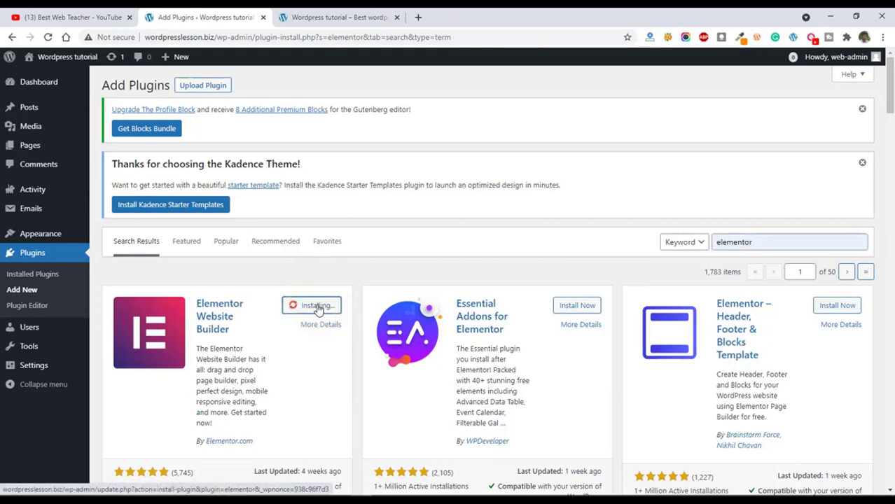
click(317, 306)
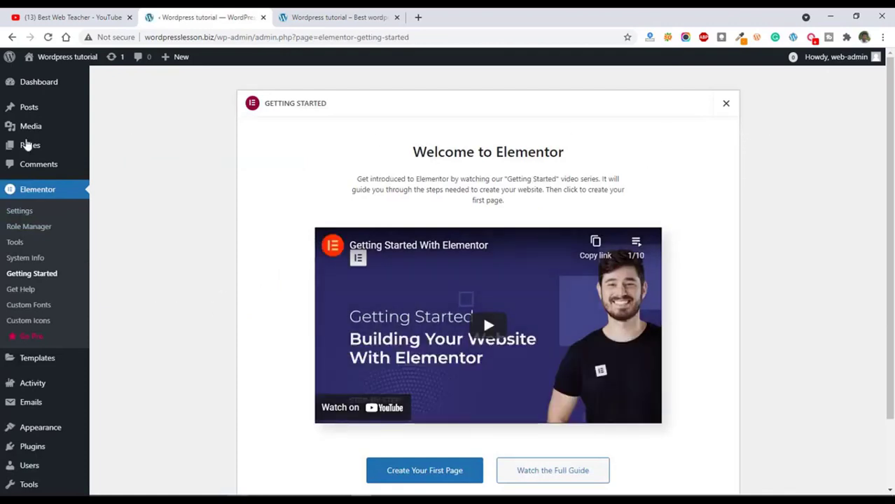
Search the plugins to add for elementor kit, then install and activate Elements kit Elementor addons.
scroll(49, 392, down, 2)
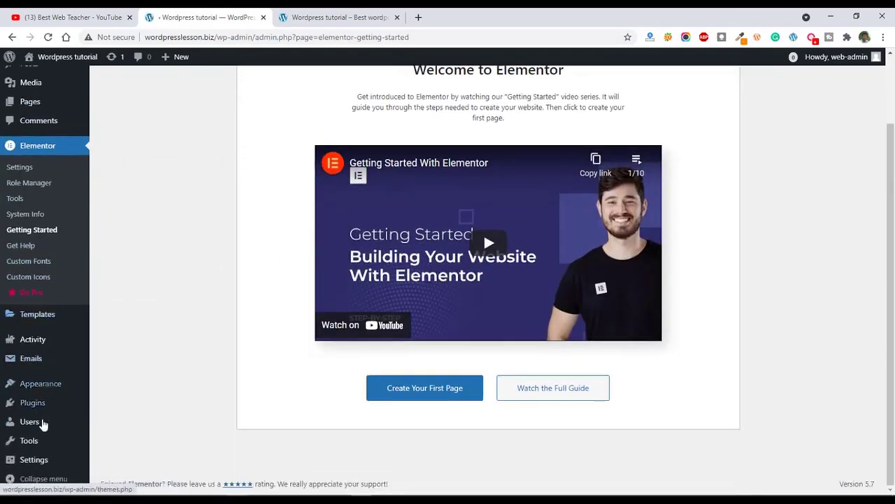
mouse_move(31, 408)
click(118, 425)
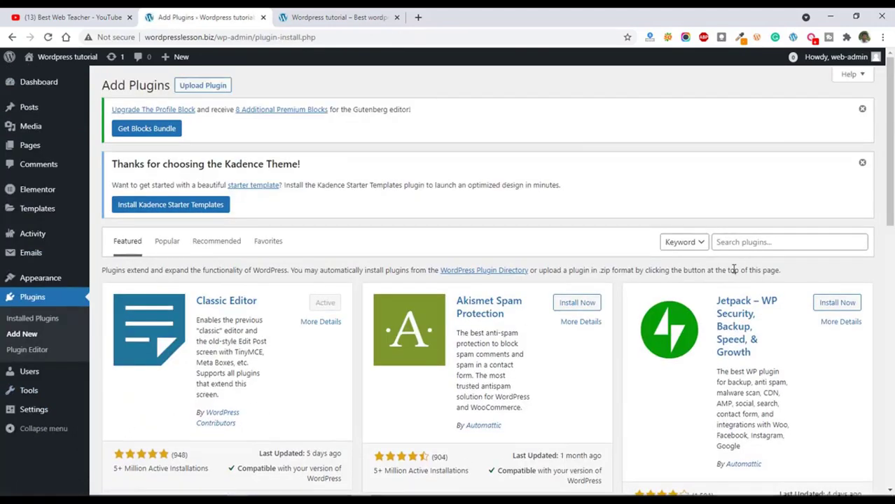
click(749, 243)
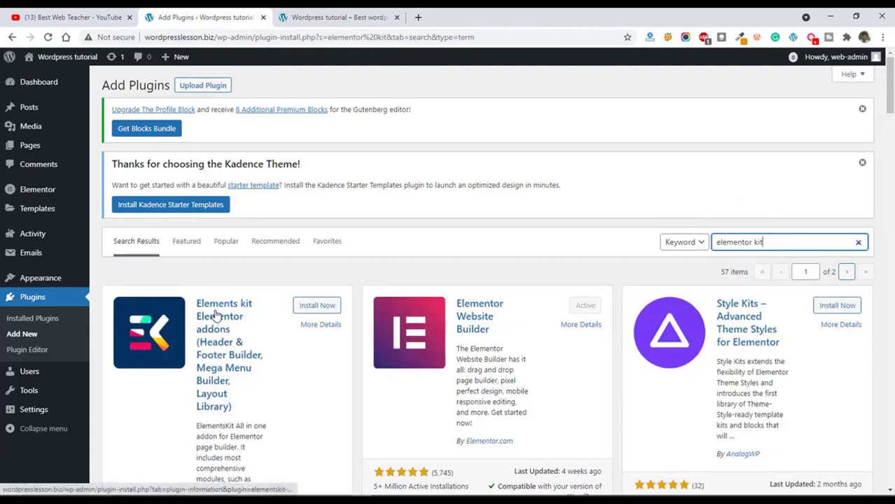
click(317, 306)
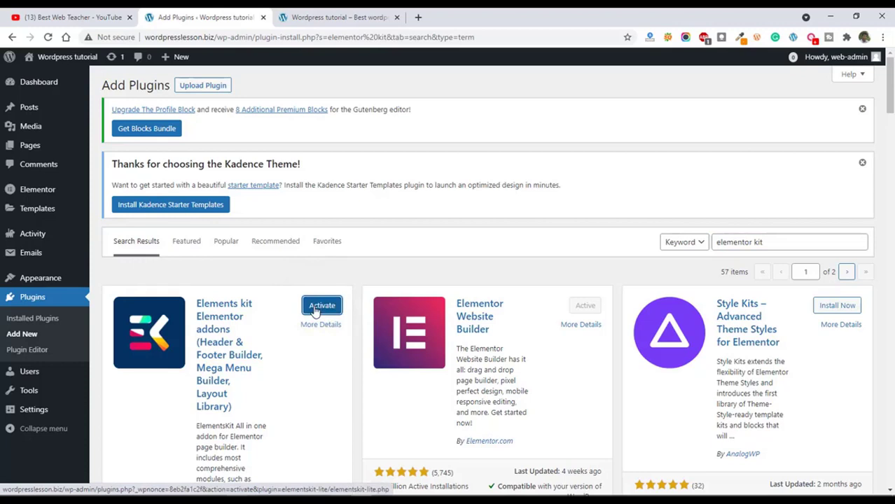
click(315, 308)
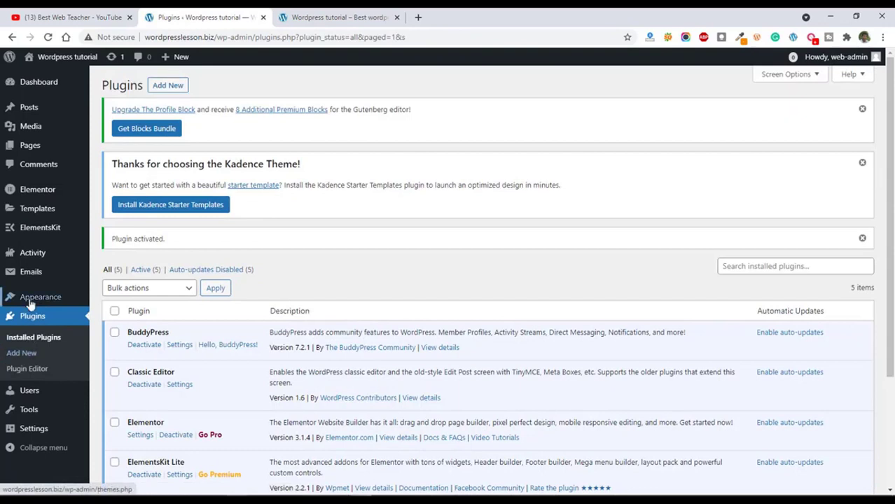
Activate the Twenty Twenty-One theme and delete the EnterNews and Kadence themes.
mouse_move(34, 302)
click(107, 301)
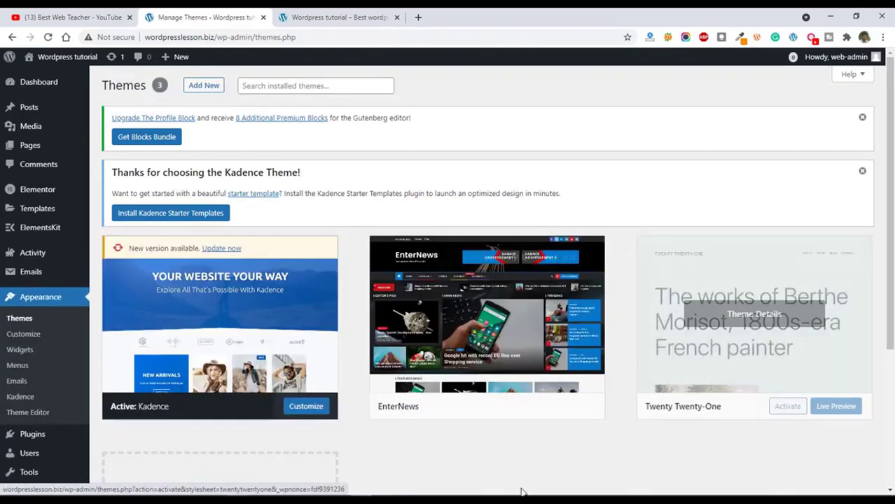
click(788, 409)
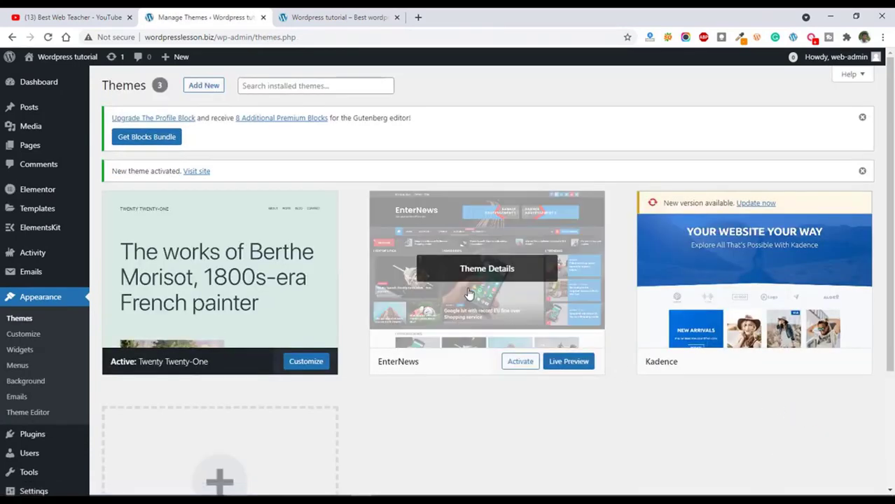
scroll(466, 284, down, 3)
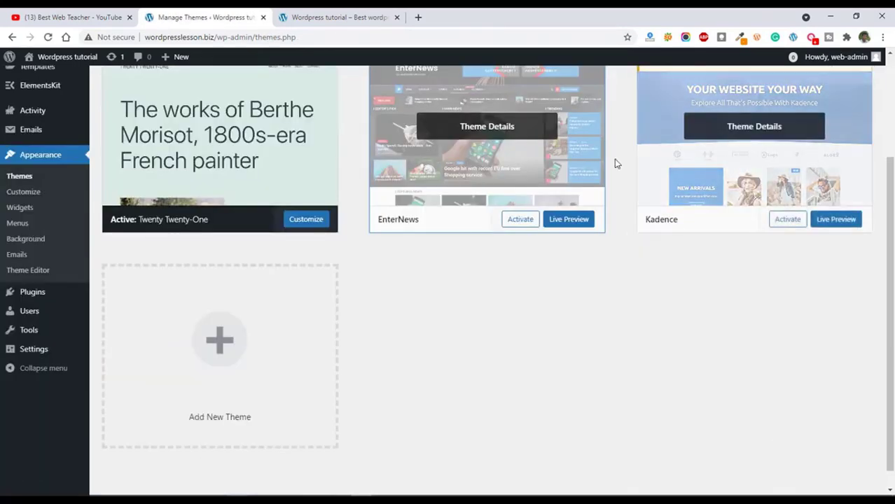
scroll(524, 209, up, 3)
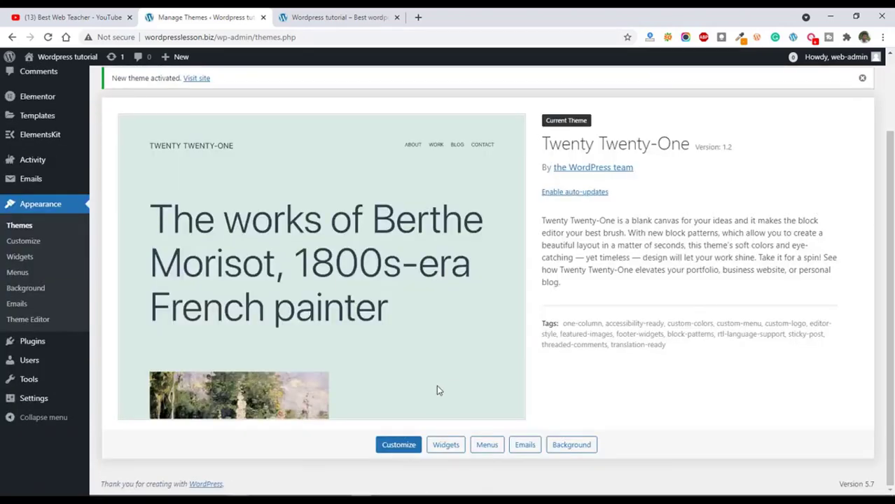
Reload the site's front page and look through its layout with the Twenty Twenty-One theme.
click(336, 17)
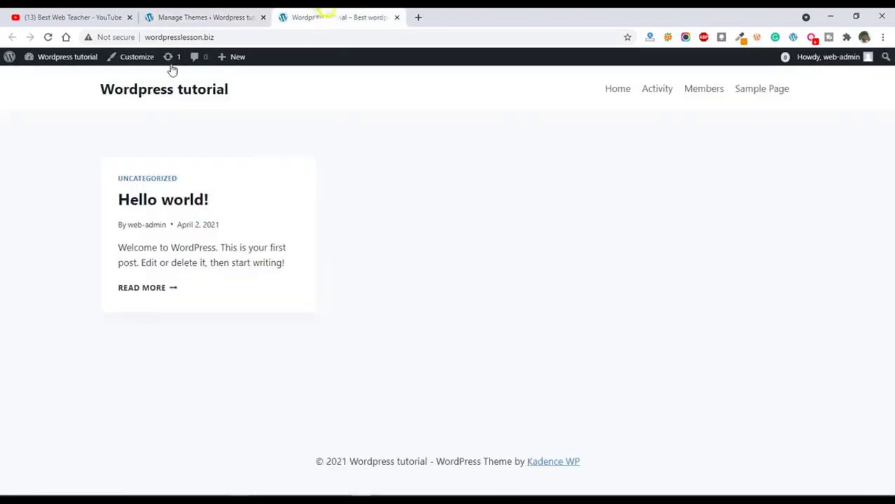
click(131, 95)
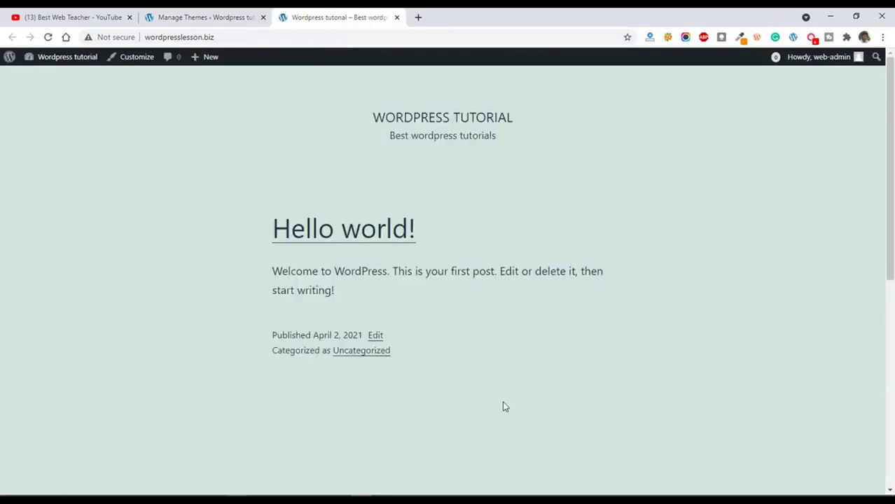
scroll(420, 301, down, 3)
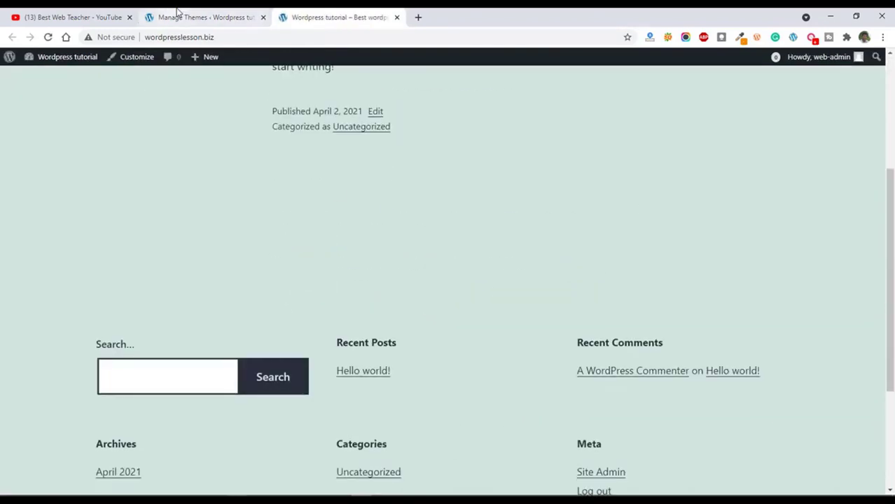
Move the existing Activity, Members and Privacy Policy pages to the trash in the WordPress admin.
click(154, 14)
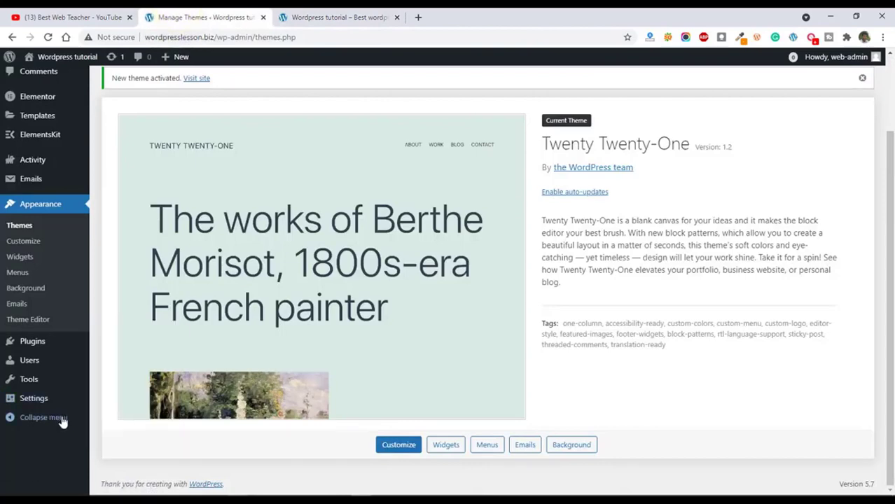
scroll(42, 350, up, 2)
click(31, 146)
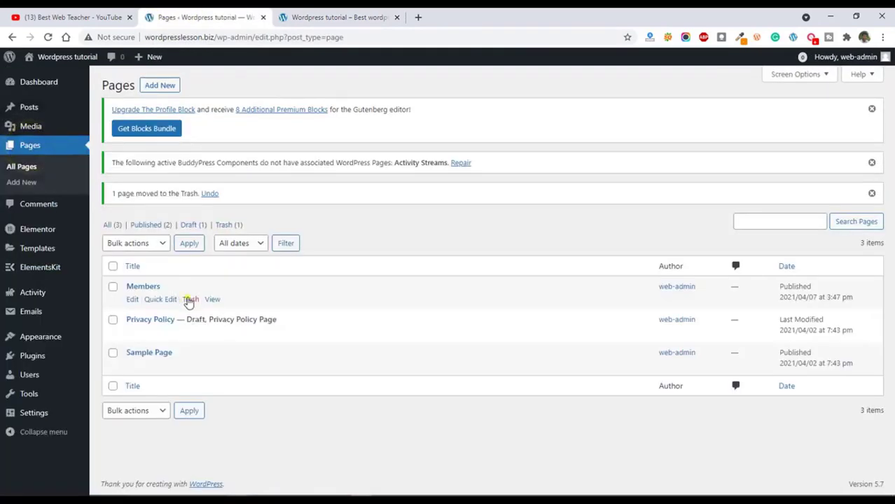
click(190, 300)
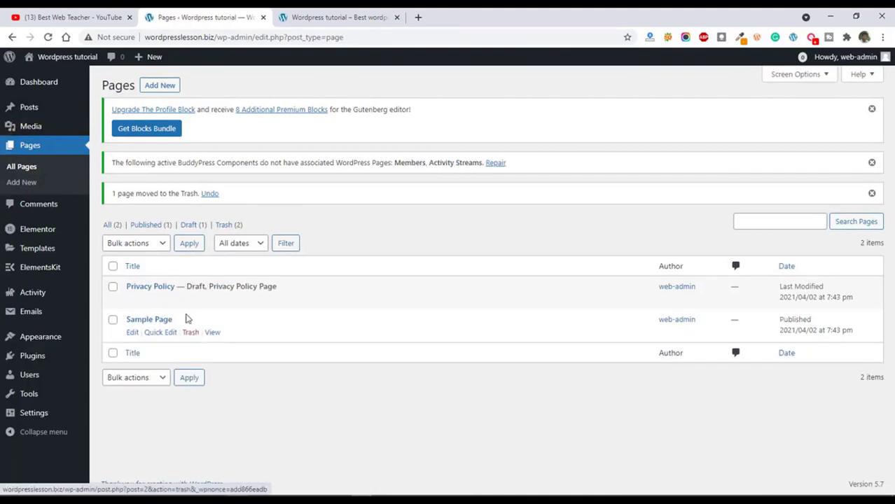
click(190, 298)
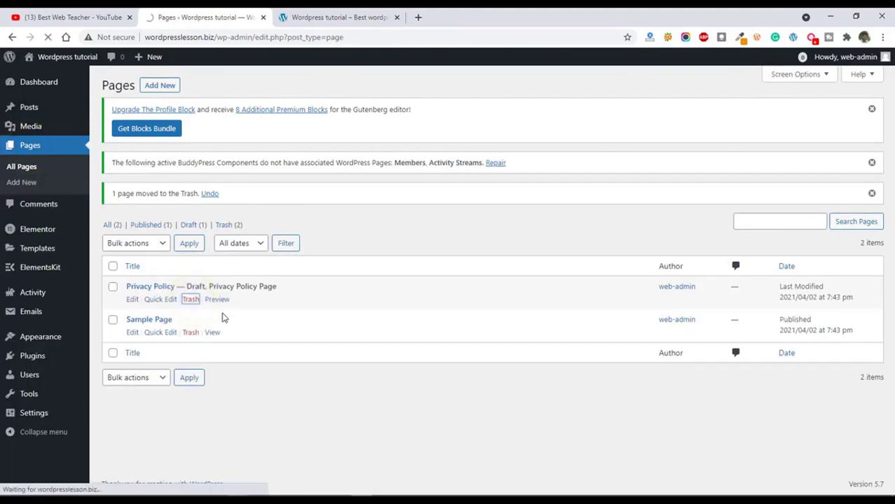
Create a new page titled Home and publish it.
click(153, 86)
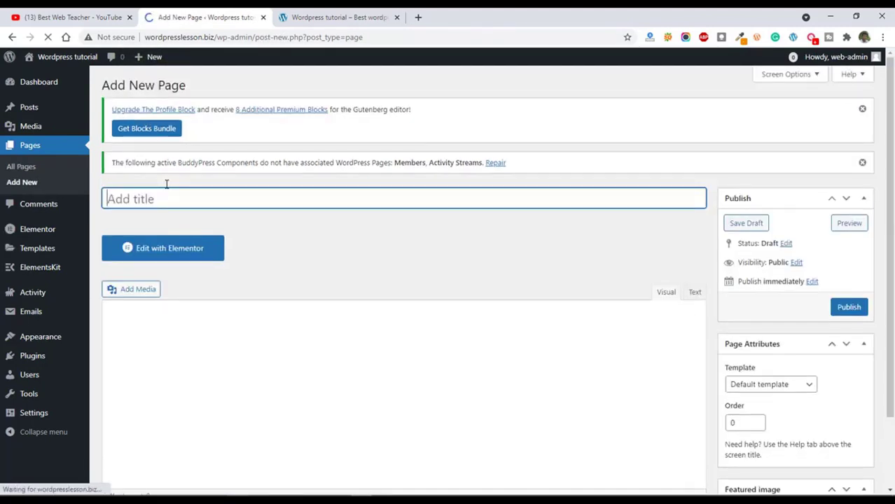
text(Home)
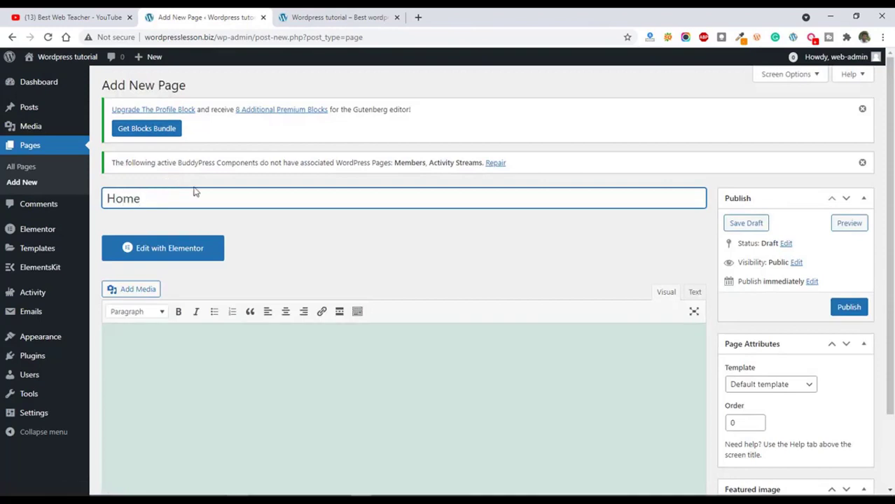
click(846, 308)
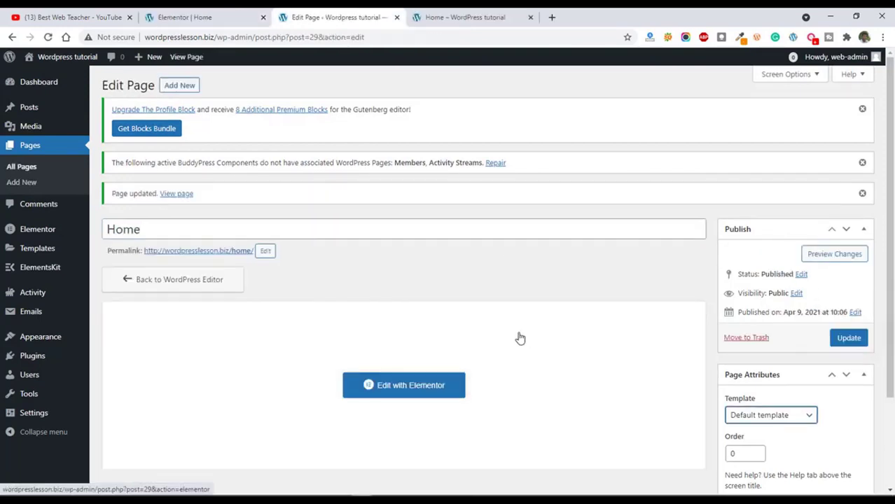
Set the Home page's template to Elementor Canvas, update the page and open it in the Elementor editor.
click(788, 415)
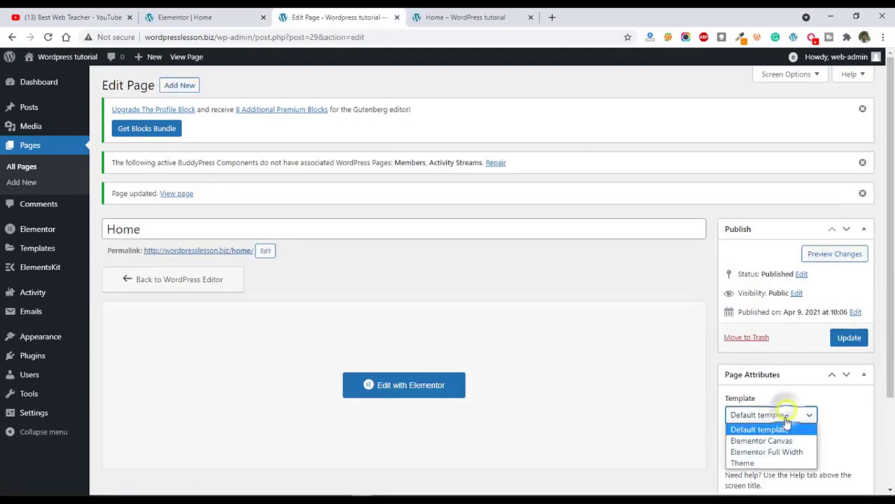
click(784, 441)
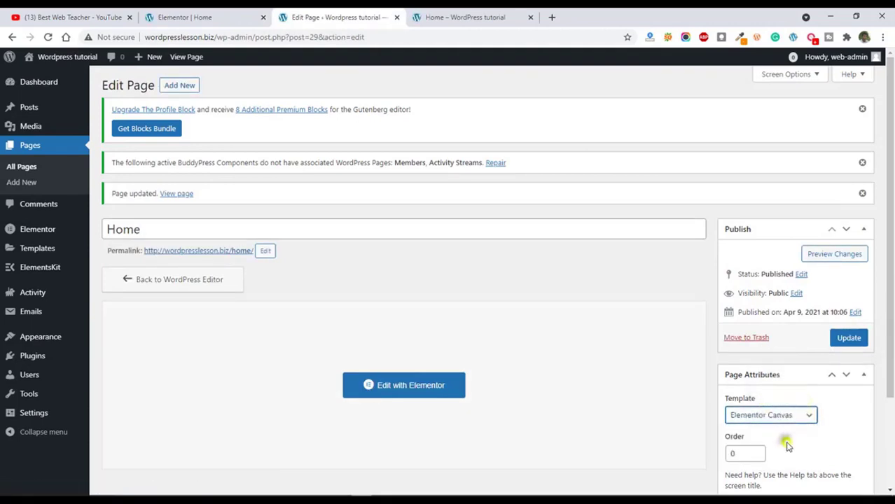
click(849, 338)
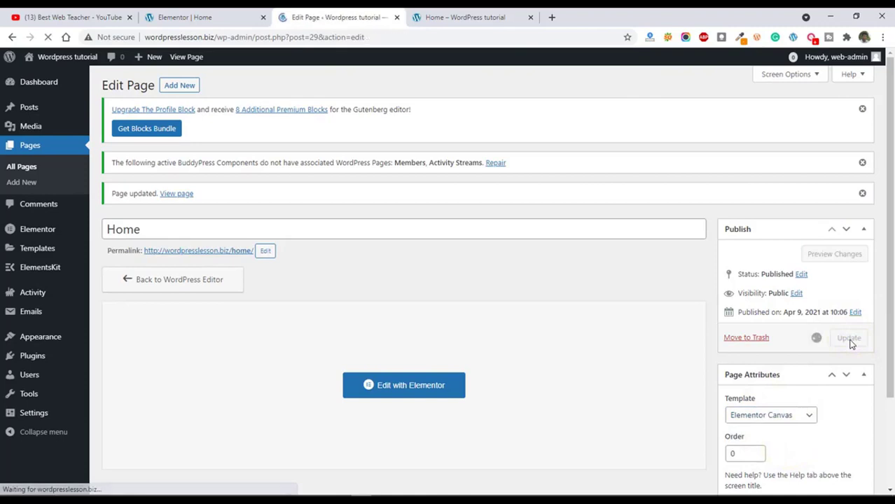
click(408, 386)
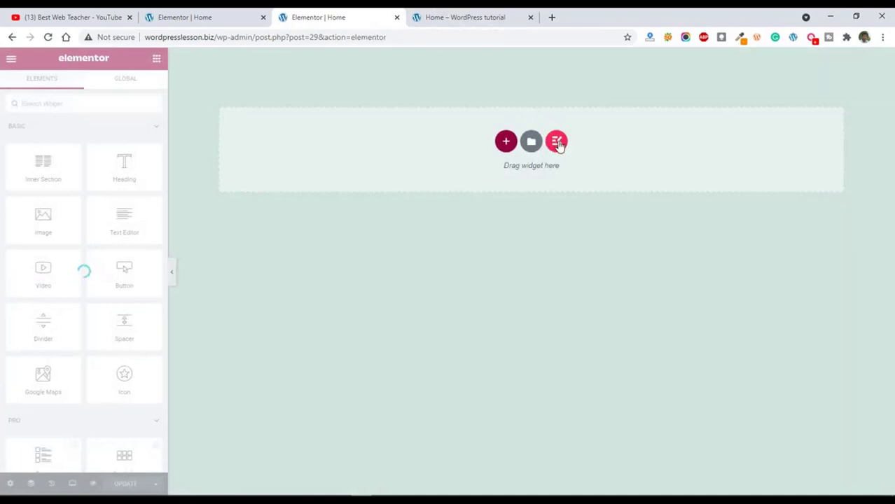
Insert the ready-made mobile app landing page from the ElementsKit library into the Home page.
click(556, 143)
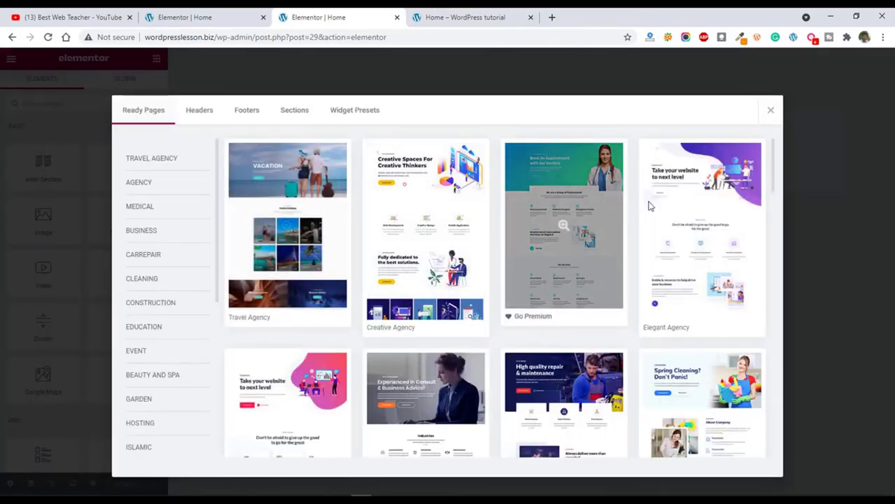
scroll(733, 231, down, 3)
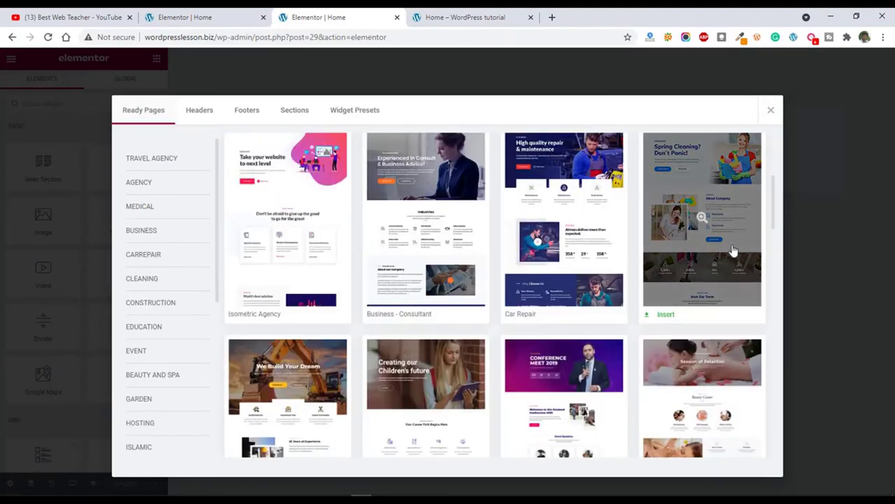
scroll(384, 306, down, 3)
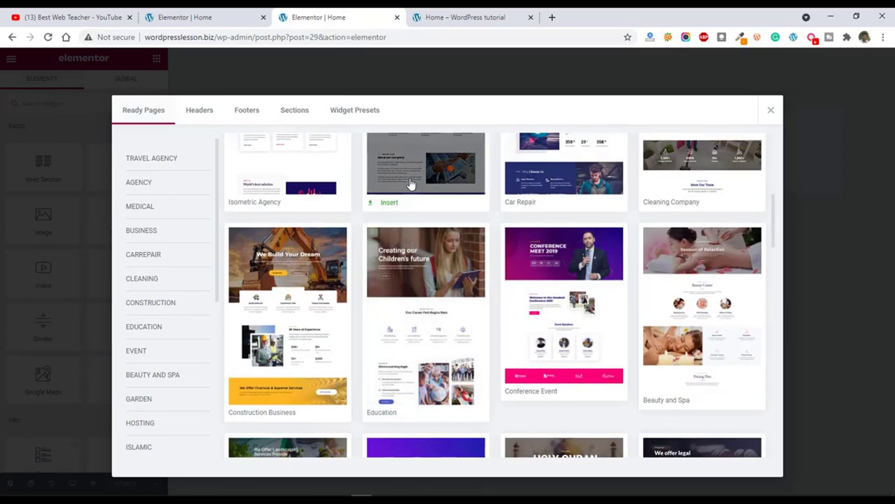
scroll(483, 362, down, 4)
scroll(483, 363, down, 2)
scroll(482, 364, down, 1)
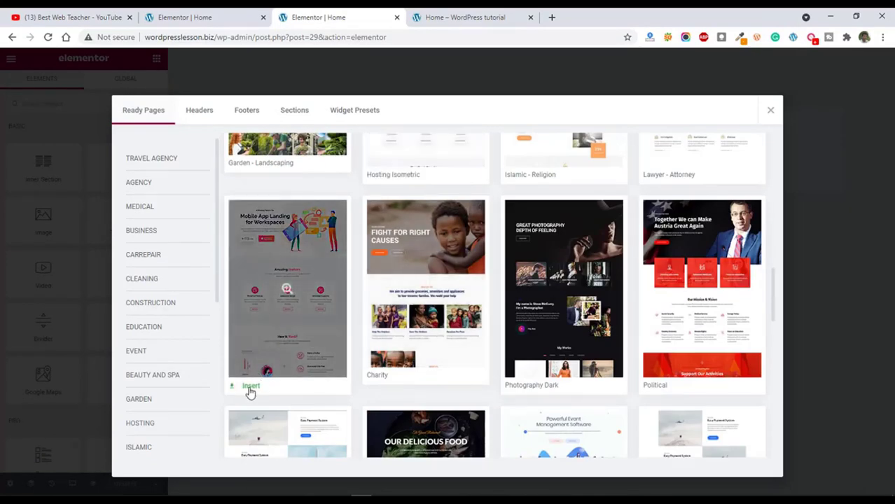
click(250, 387)
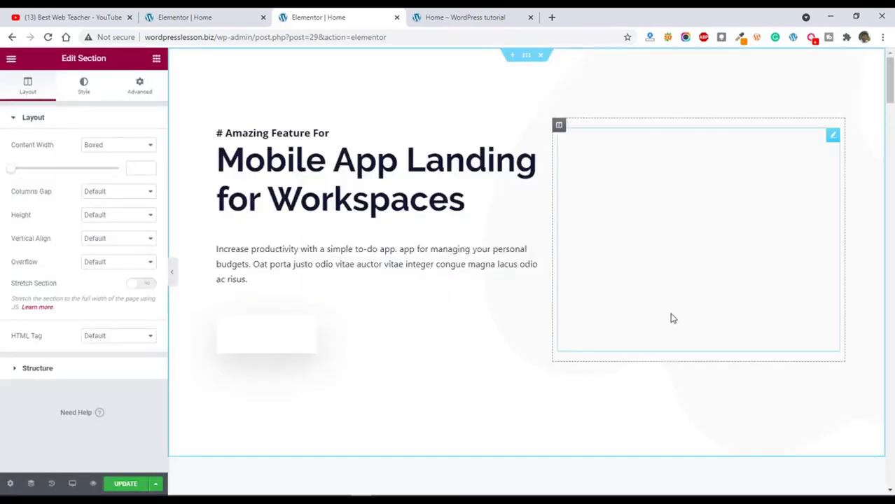
Look through the inserted landing page's sections and save the updated Home page.
scroll(672, 318, down, 10)
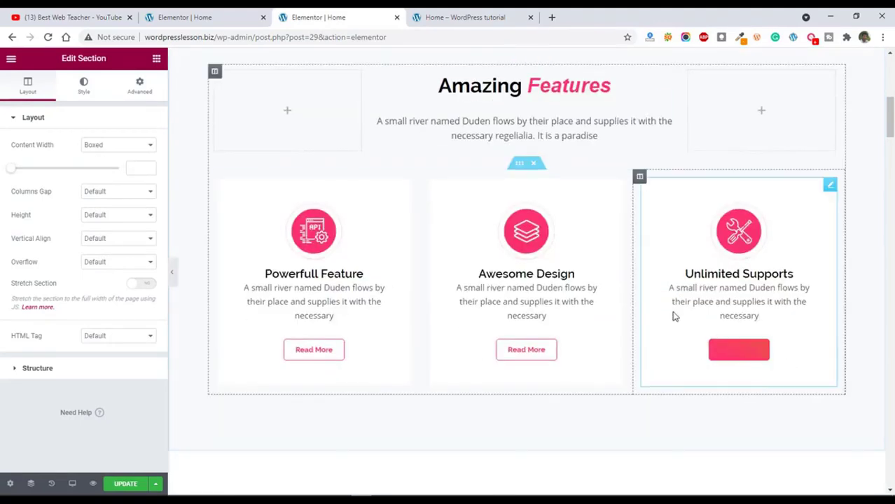
scroll(889, 166, down, 15)
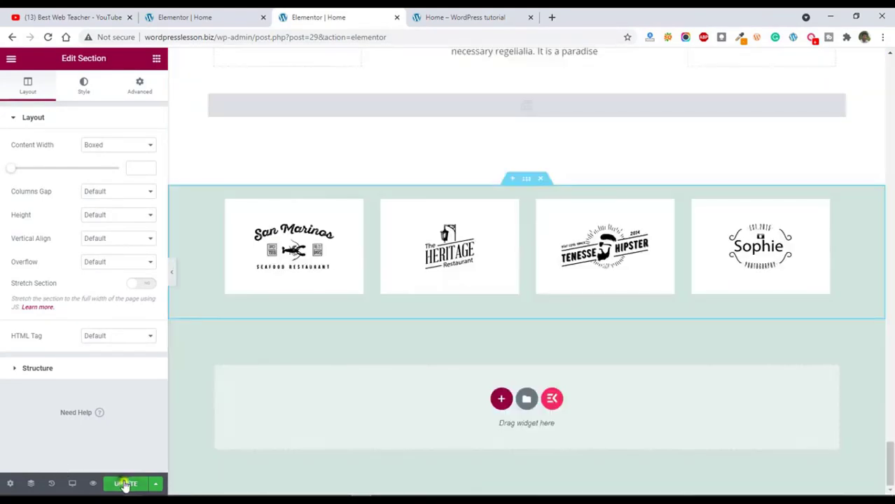
click(124, 483)
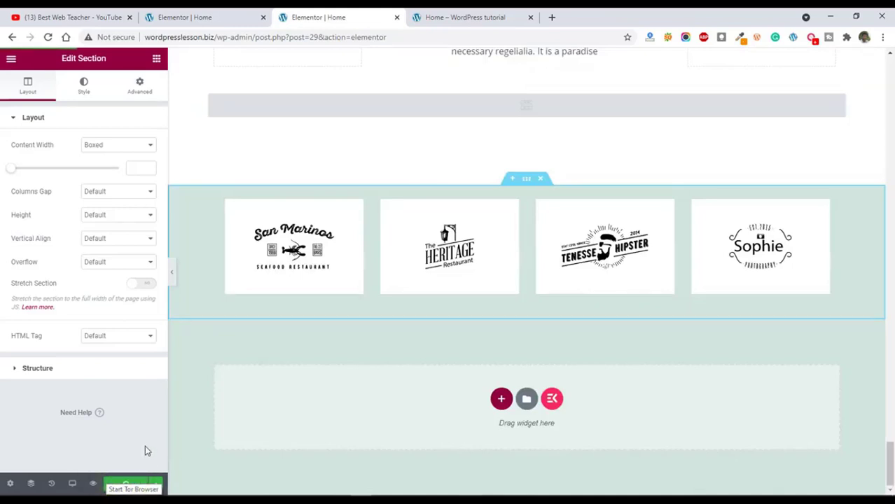
Close the Elementor editor's preview of the site, return to the WordPress dashboard and open the theme Customizer.
key(ctrl+w)
mouse_move(37, 56)
click(42, 77)
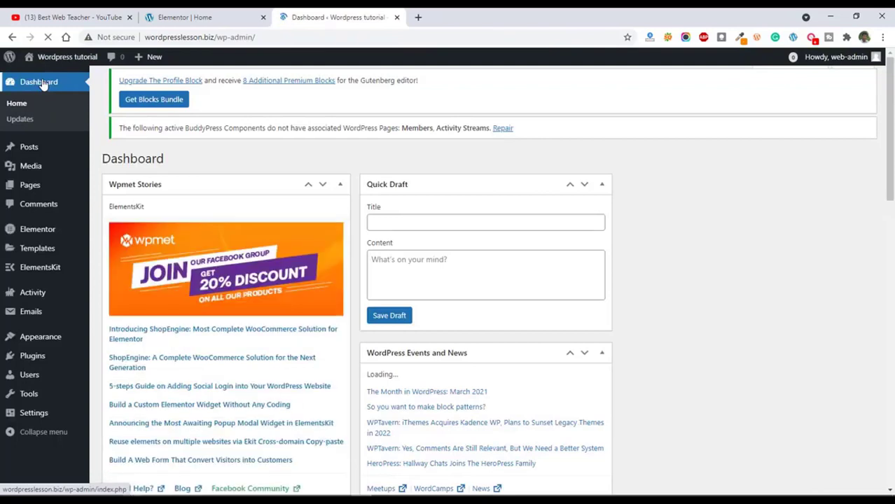
mouse_move(35, 356)
mouse_move(42, 339)
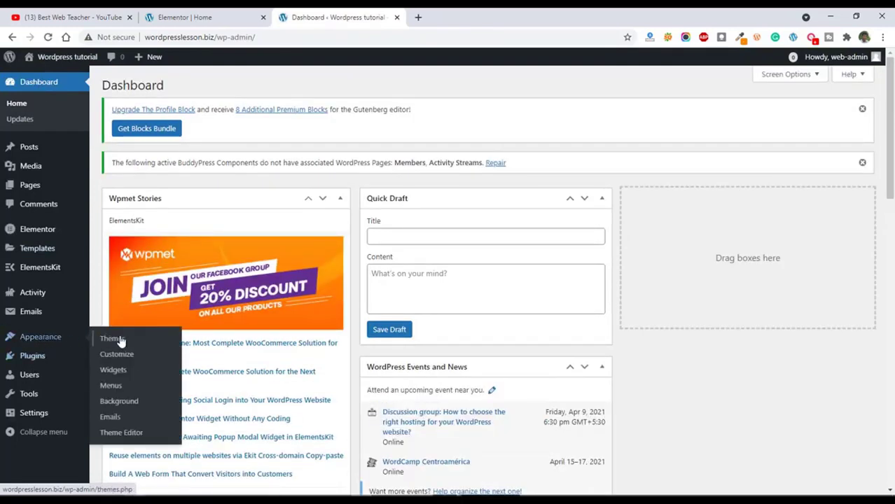
click(123, 355)
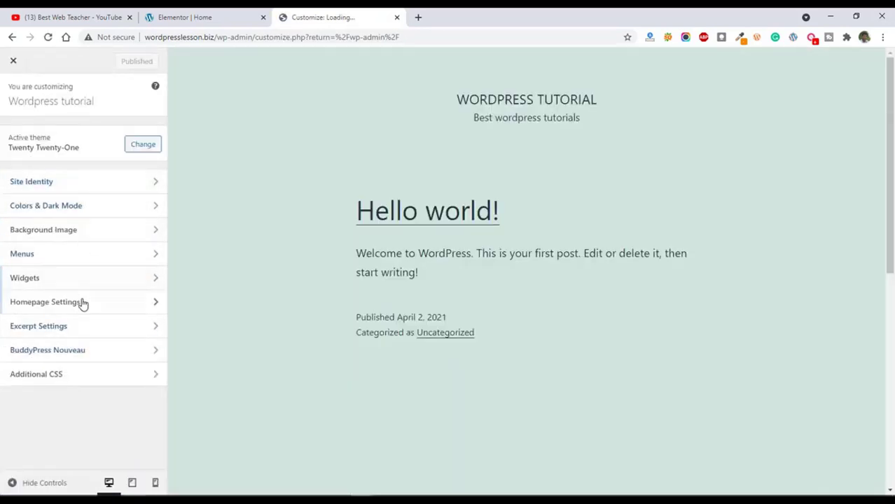
Set the site's homepage to a static page, choose Home as that page, and publish the change.
click(104, 308)
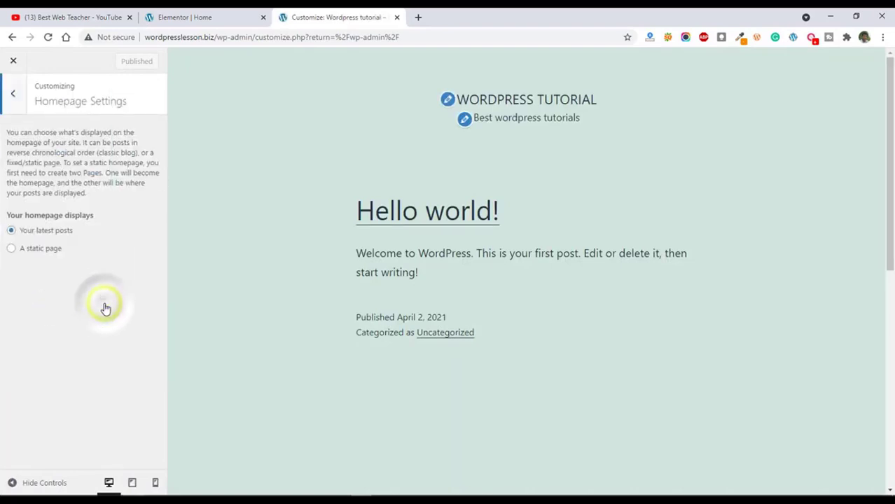
click(10, 250)
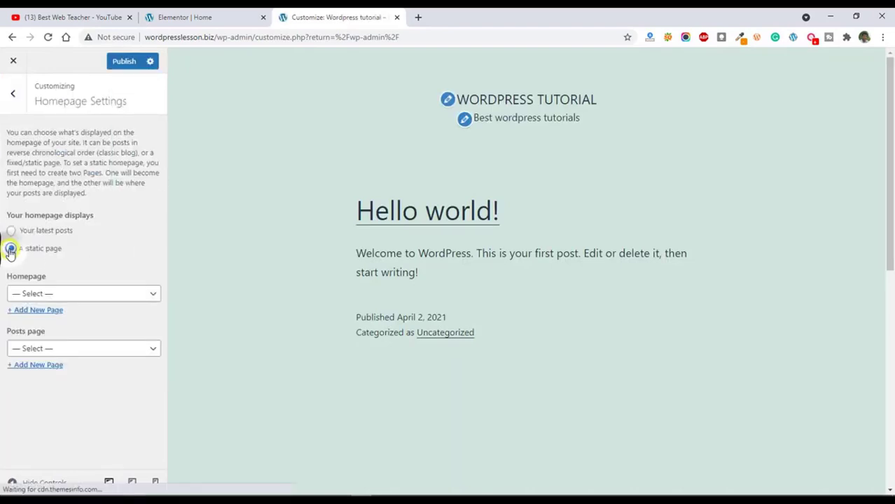
click(44, 291)
click(42, 319)
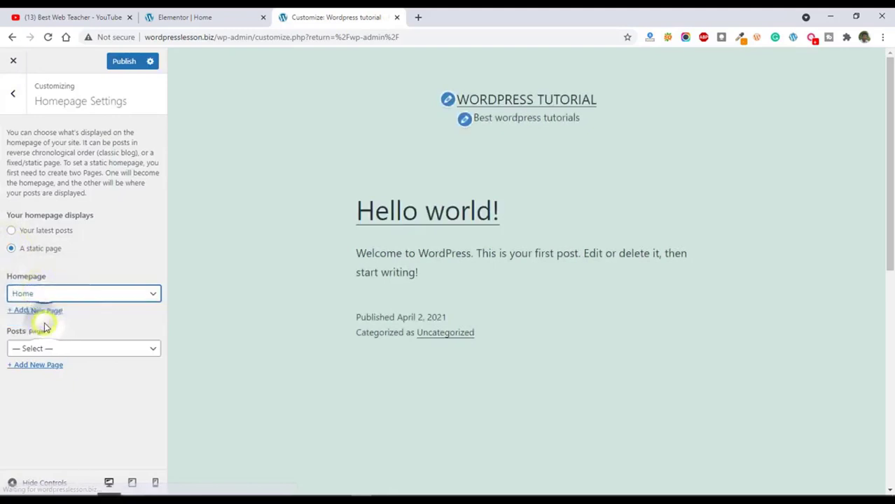
click(60, 350)
click(76, 329)
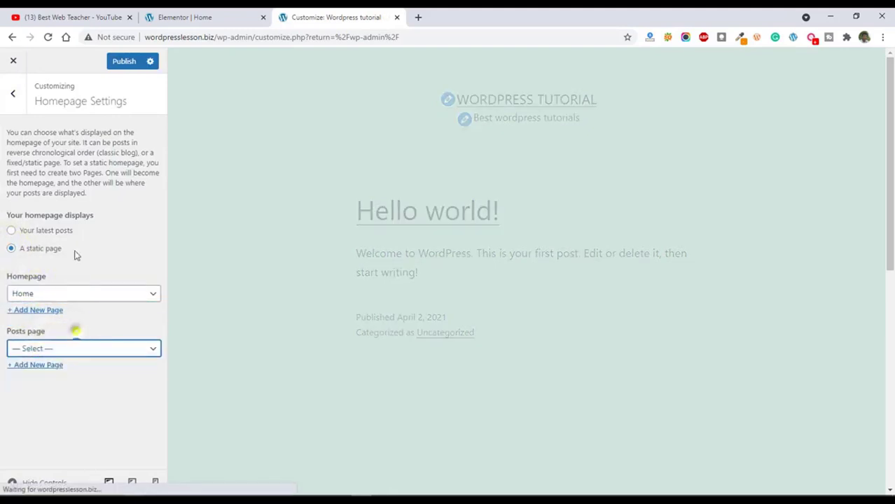
click(123, 62)
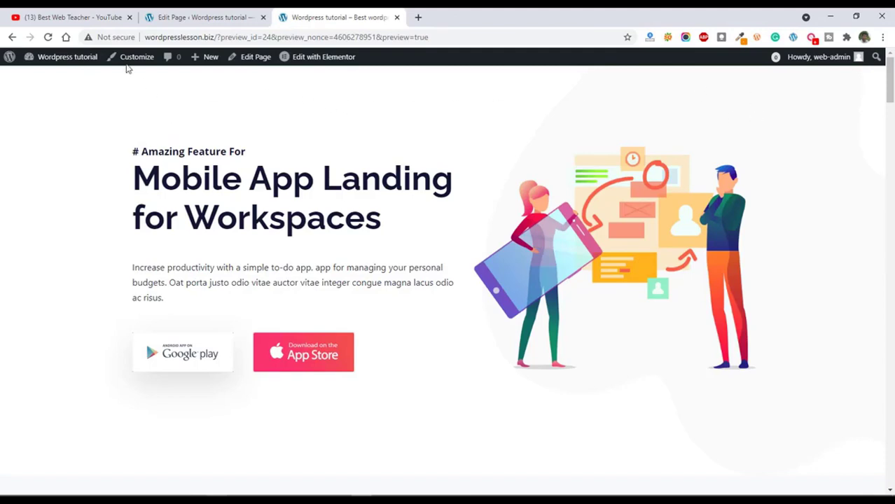
Go to the ElementsKit Header Footer templates in the WordPress admin and filter them to headers.
click(188, 14)
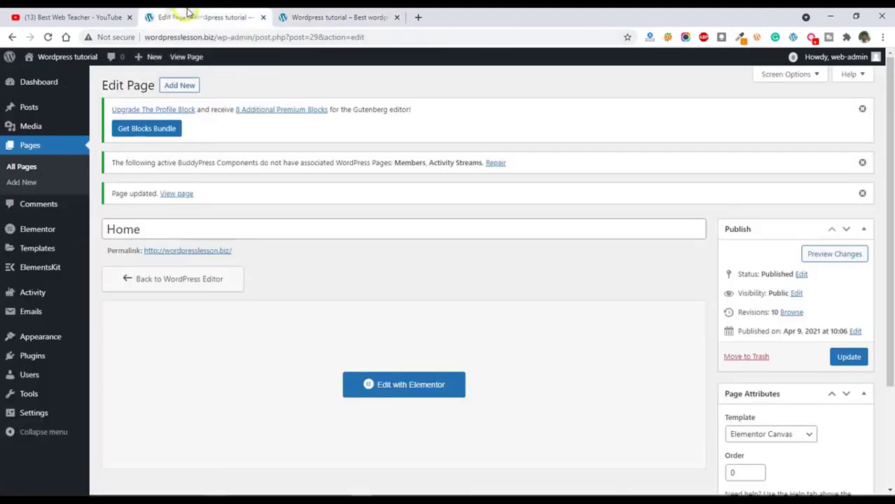
mouse_move(40, 273)
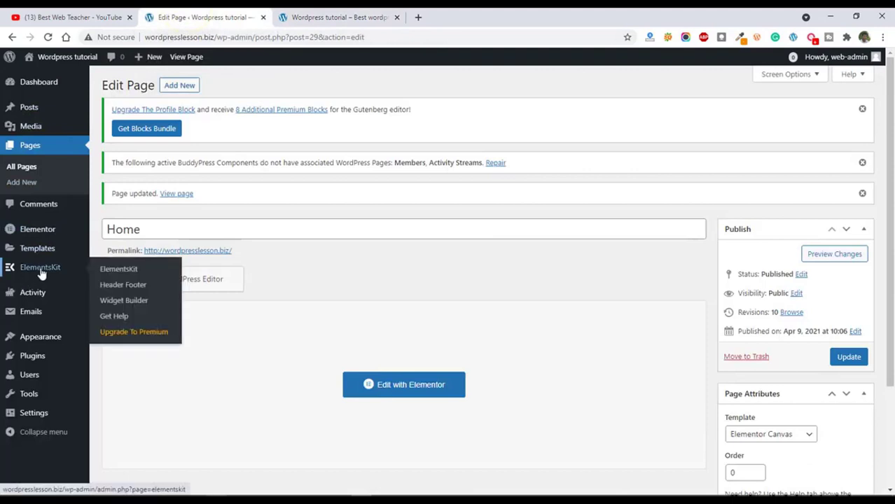
click(123, 287)
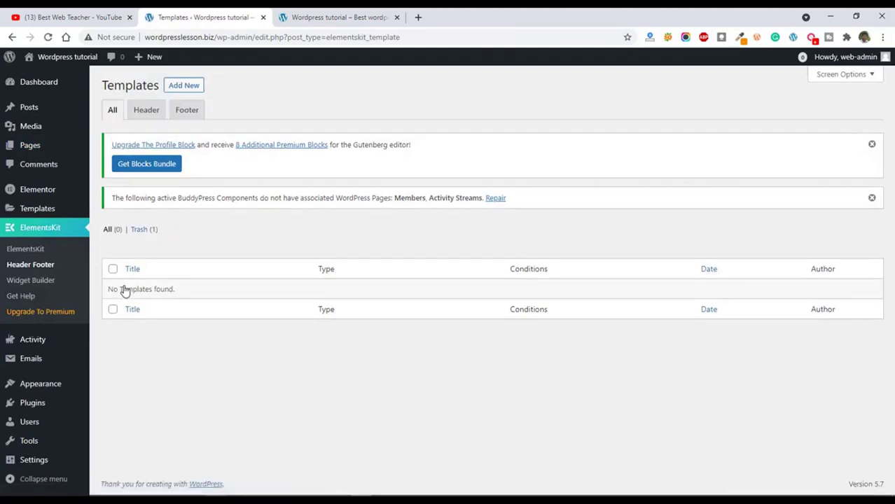
click(143, 111)
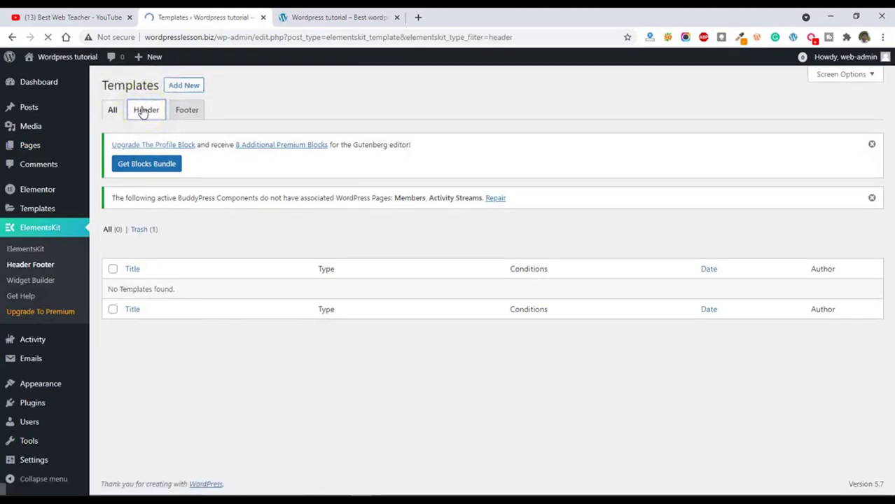
Create an ElementsKit header template titled header for the Entire Site, switch on its activation and save it.
click(182, 86)
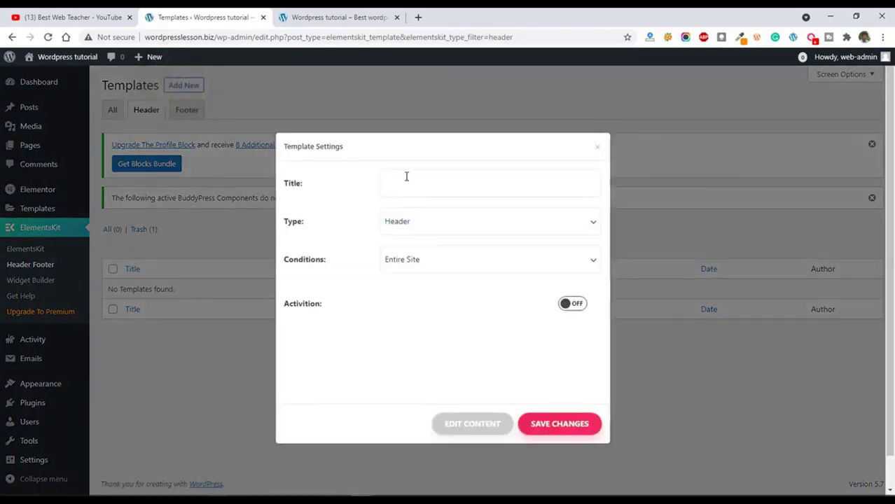
click(406, 181)
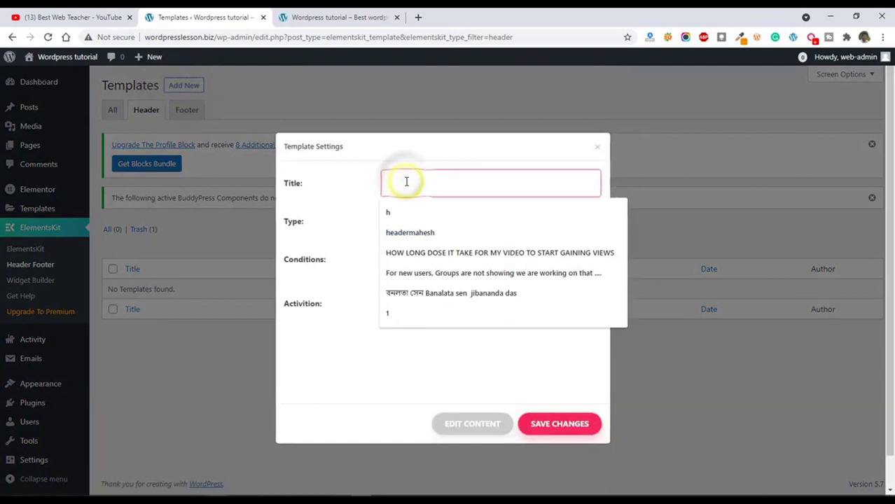
text(Heade)
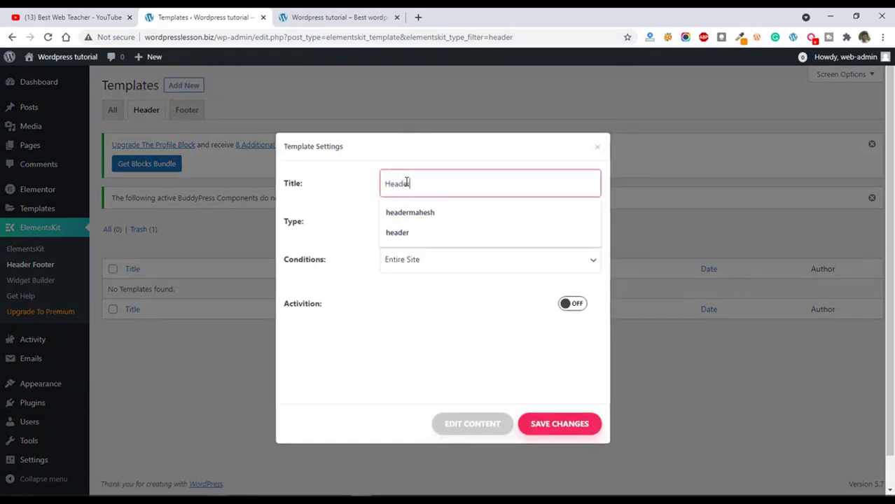
click(396, 232)
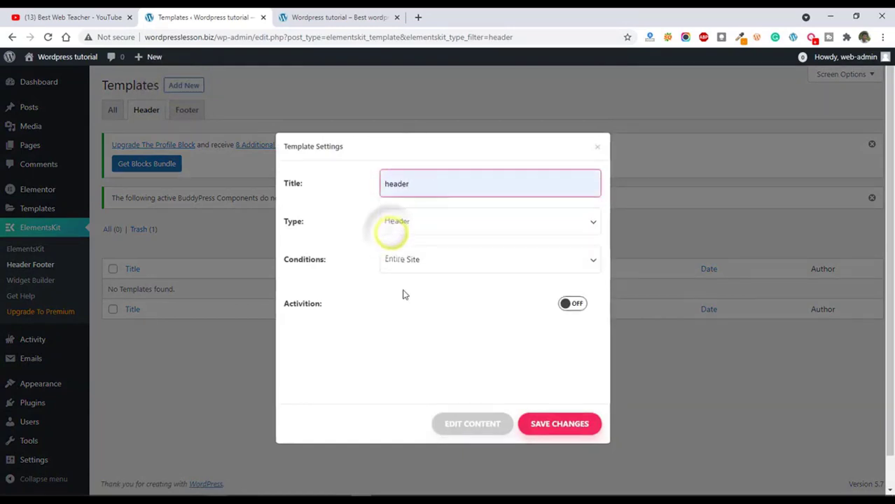
click(403, 263)
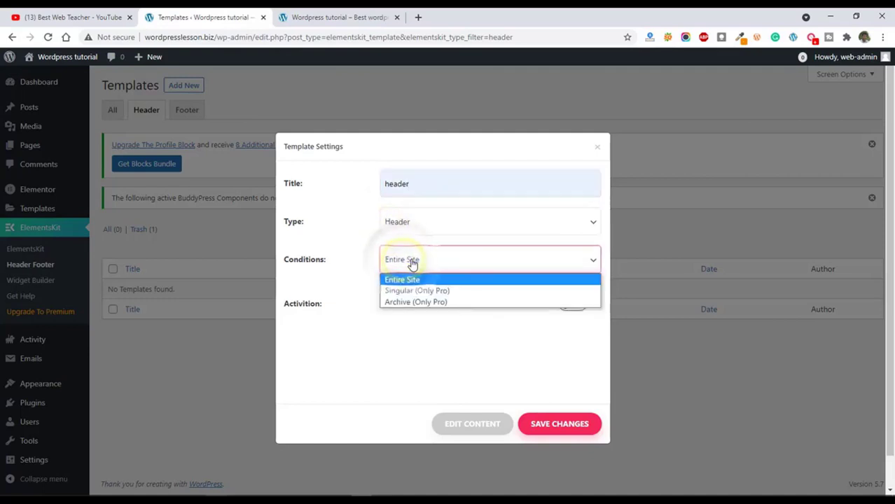
click(406, 280)
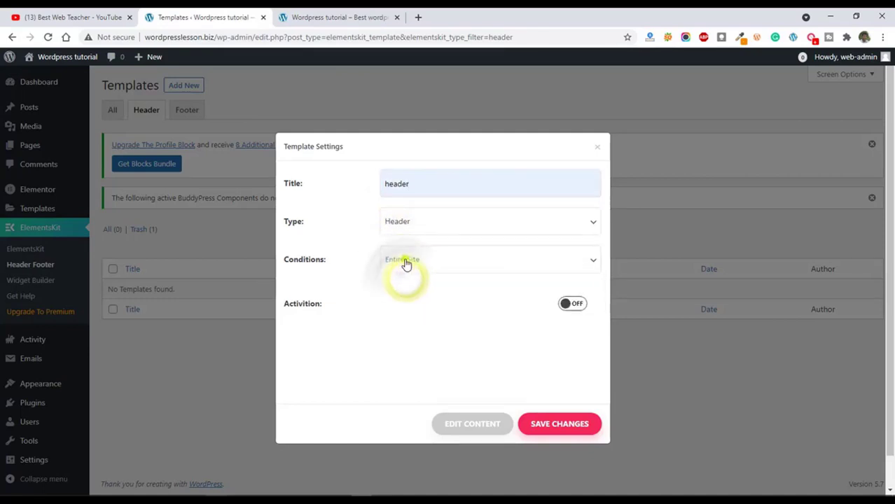
click(406, 263)
click(405, 263)
click(572, 303)
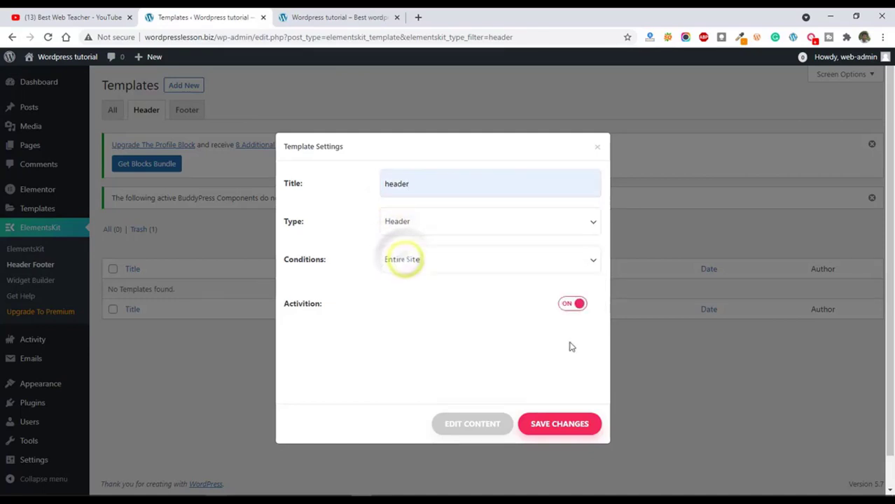
click(560, 425)
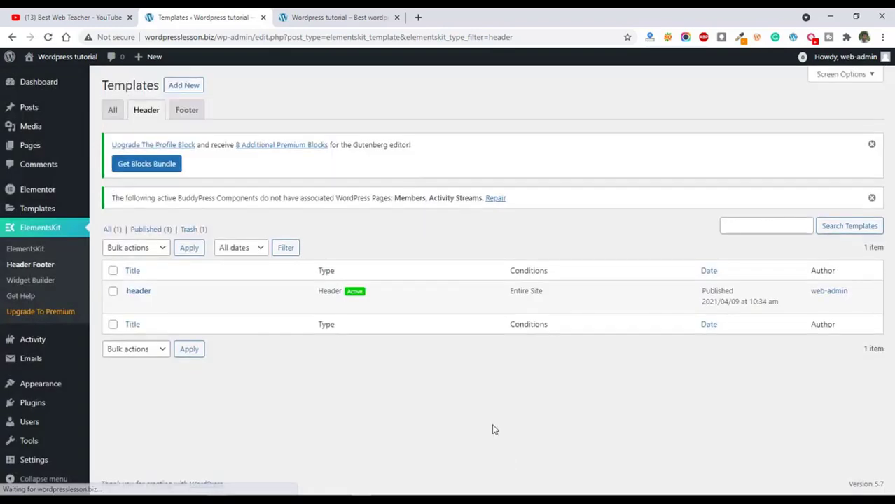
Open the header template's content in the Elementor editor and bring up the ready-made headers in the ElementsKit library.
click(138, 293)
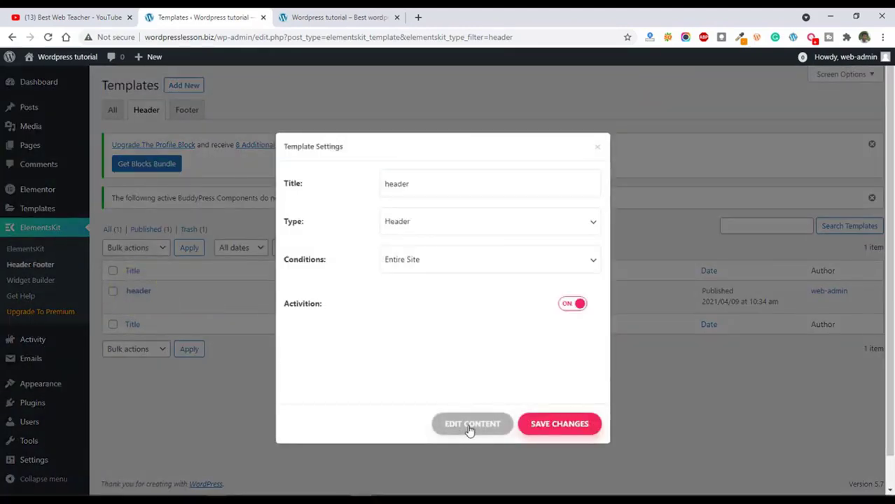
click(471, 429)
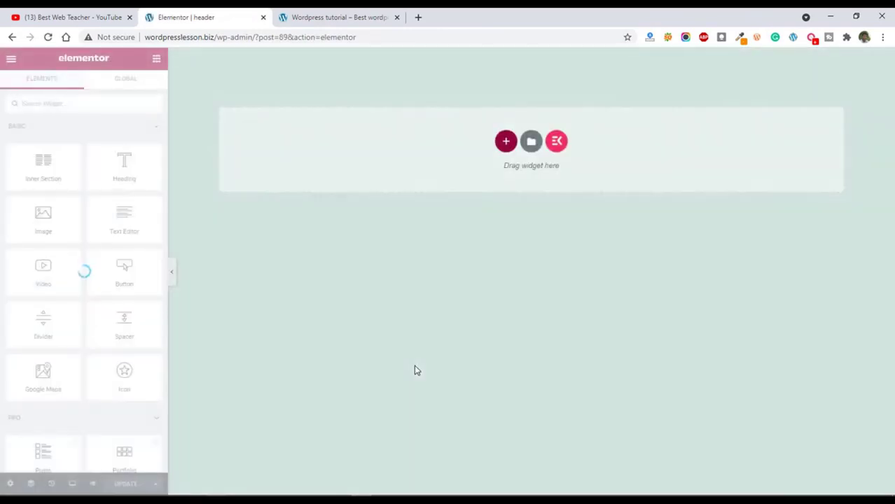
click(557, 142)
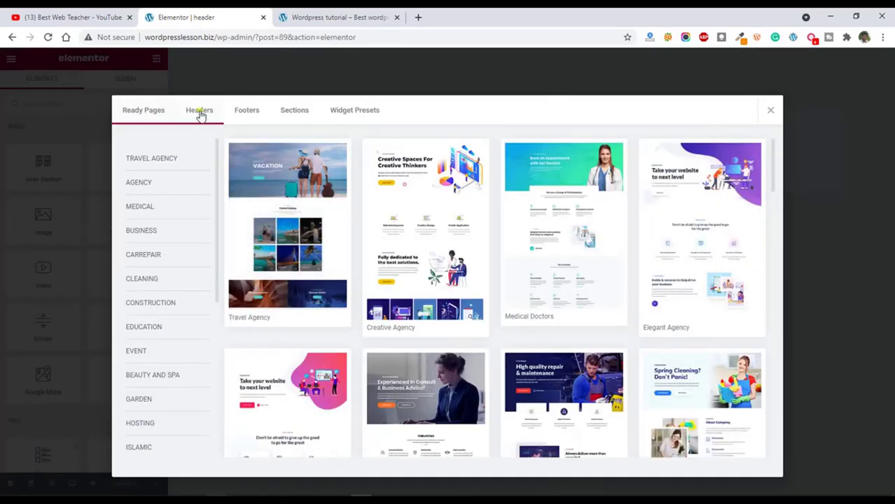
click(199, 112)
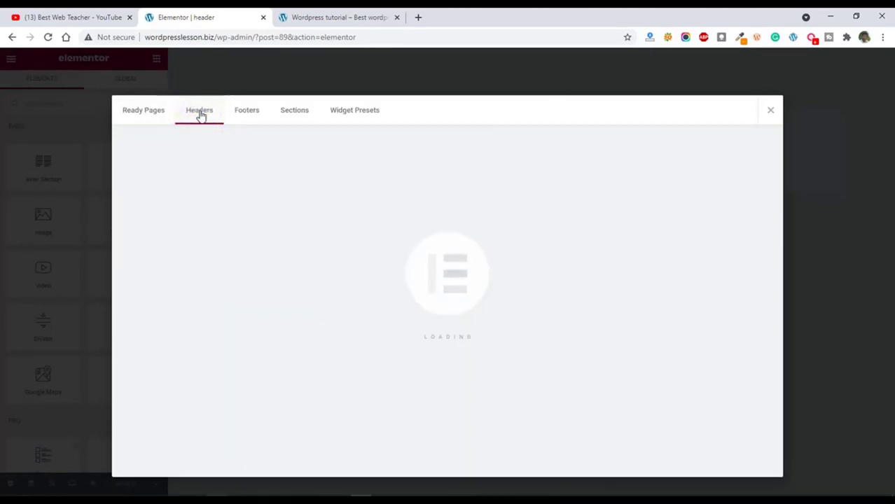
Insert the free ElementsKit header that has a light-blue contact bar, social icons and a navy Appointment button.
scroll(332, 266, down, 15)
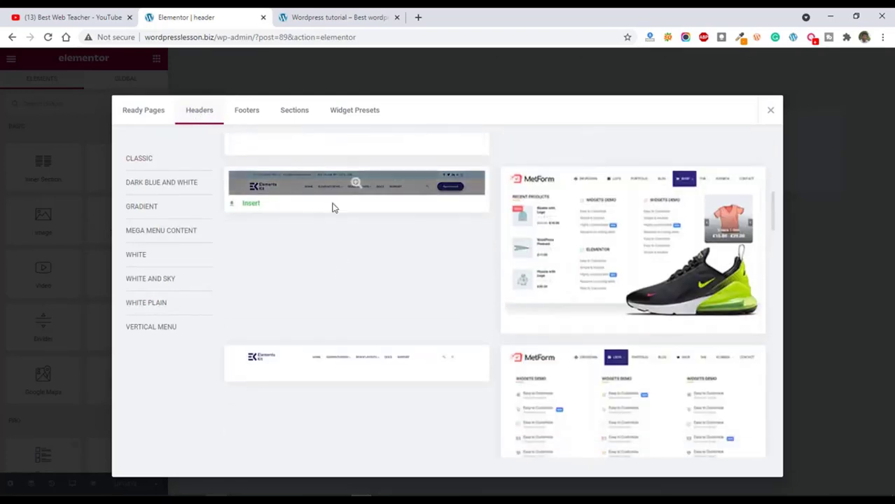
scroll(363, 386, down, 10)
scroll(363, 386, down, 8)
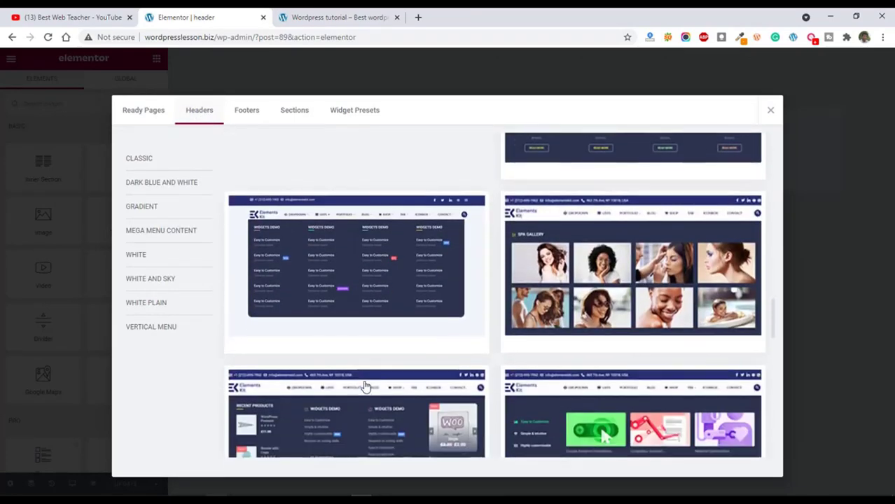
mouse_move(325, 329)
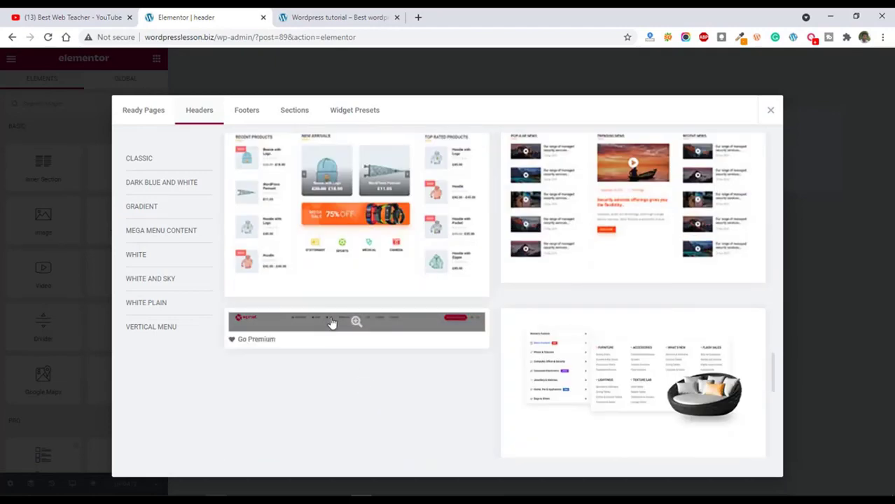
scroll(371, 280, up, 15)
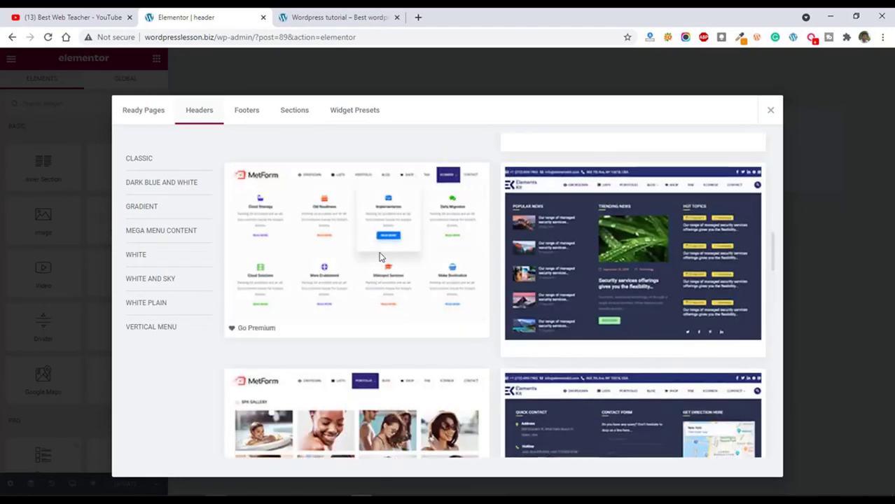
scroll(371, 260, down, 5)
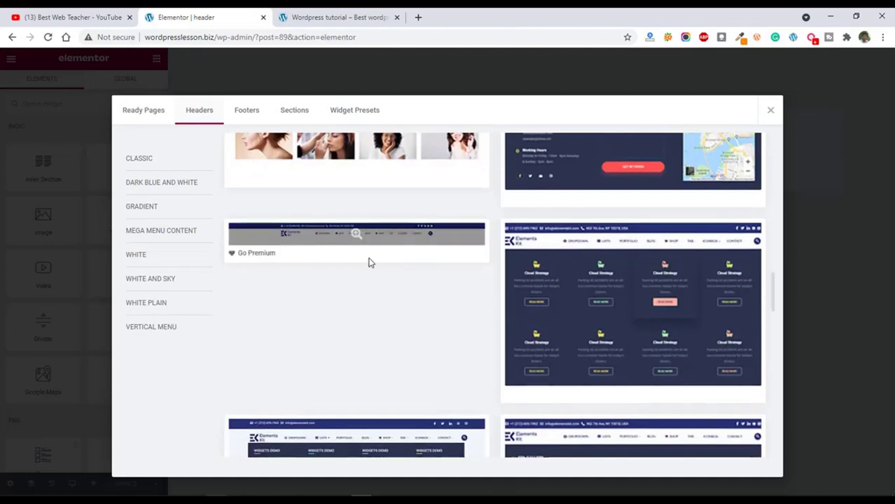
scroll(336, 259, down, 3)
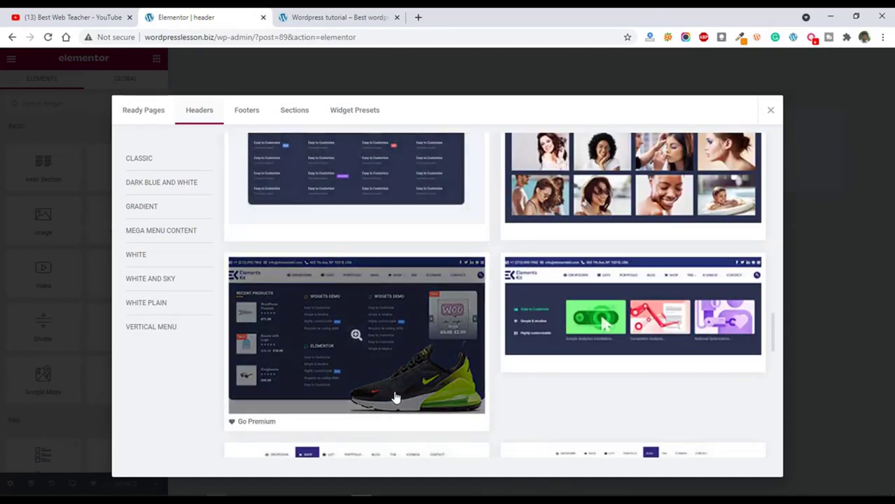
scroll(395, 398, down, 8)
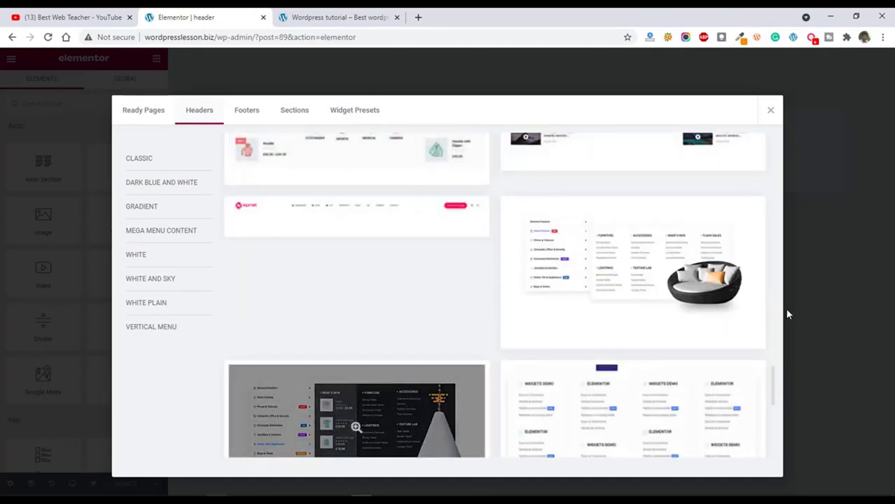
drag(773, 383, 767, 193)
mouse_move(305, 310)
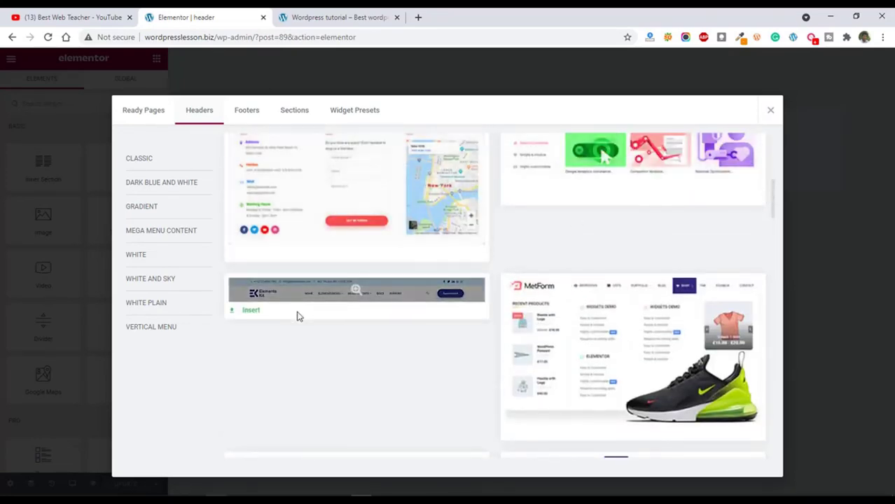
click(250, 311)
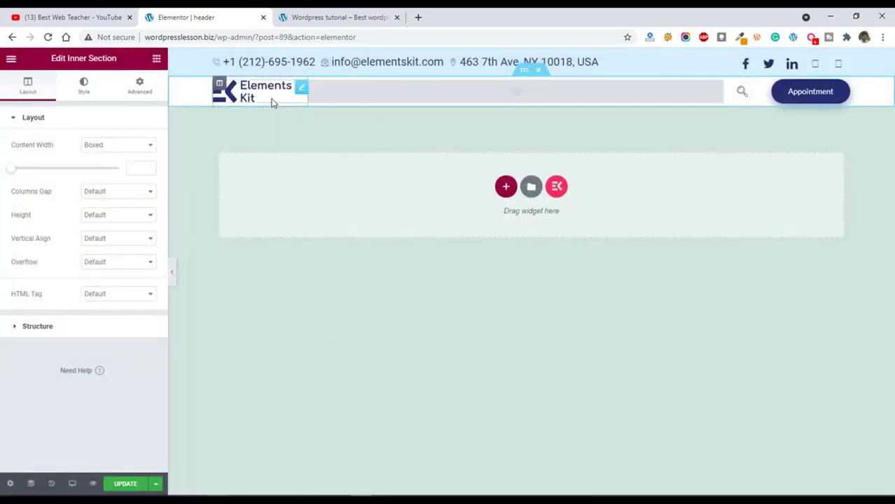
Update the header template and exit the Elementor editor to the template's WordPress edit screen.
click(124, 486)
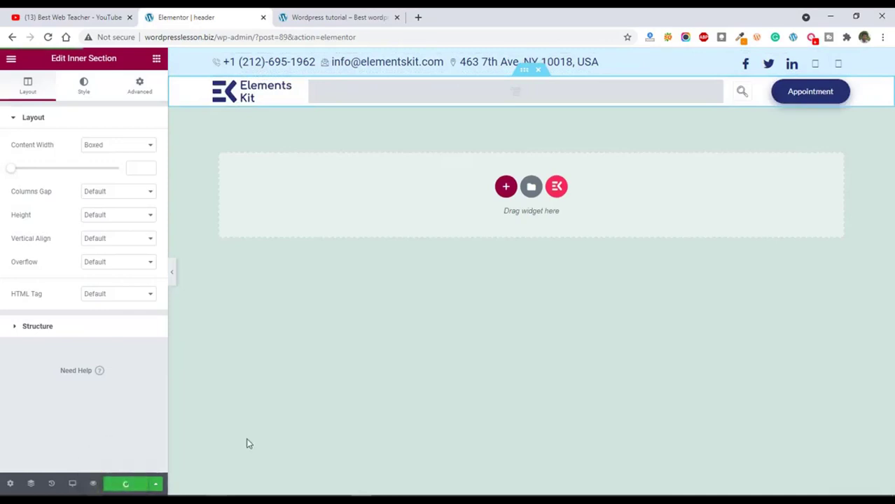
click(10, 61)
click(64, 254)
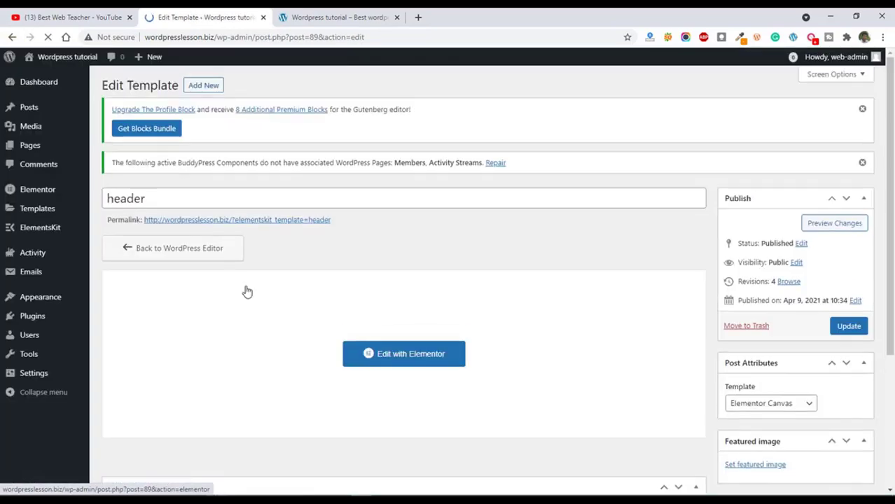
Reload the Home page preview, open that page for editing, set its template to Elementor Full Width and update it.
click(336, 16)
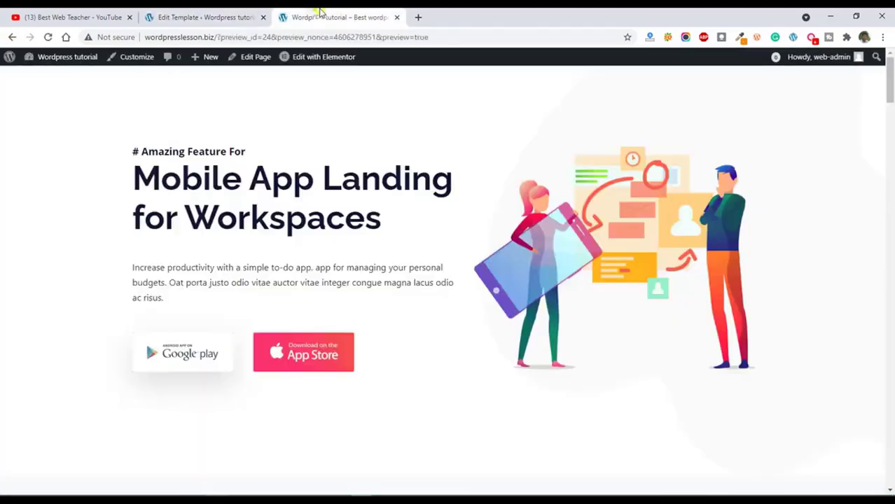
click(48, 36)
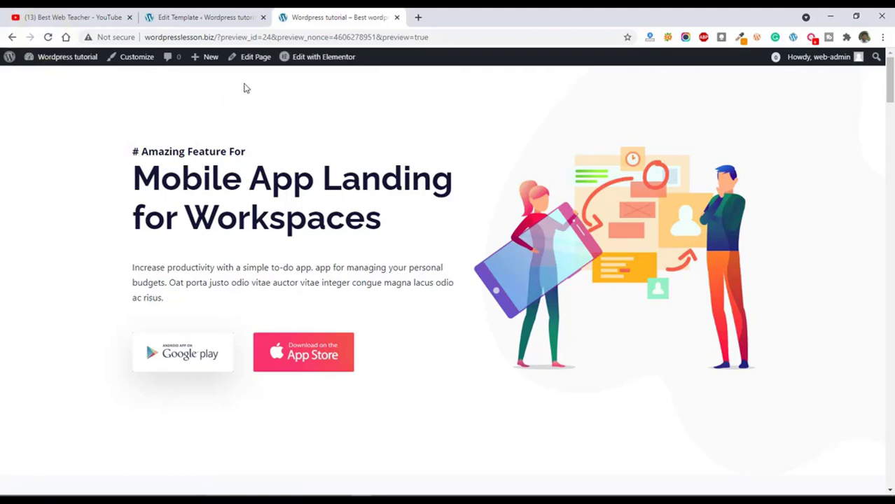
click(254, 57)
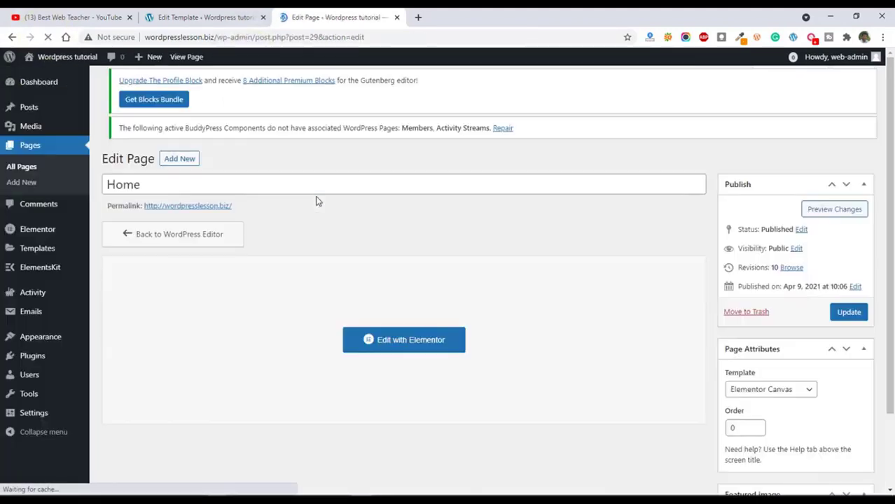
scroll(686, 289, down, 2)
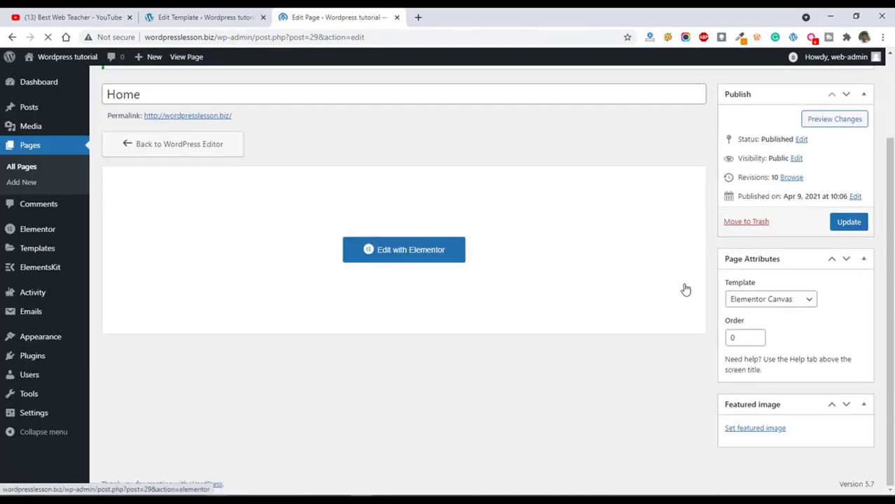
click(775, 300)
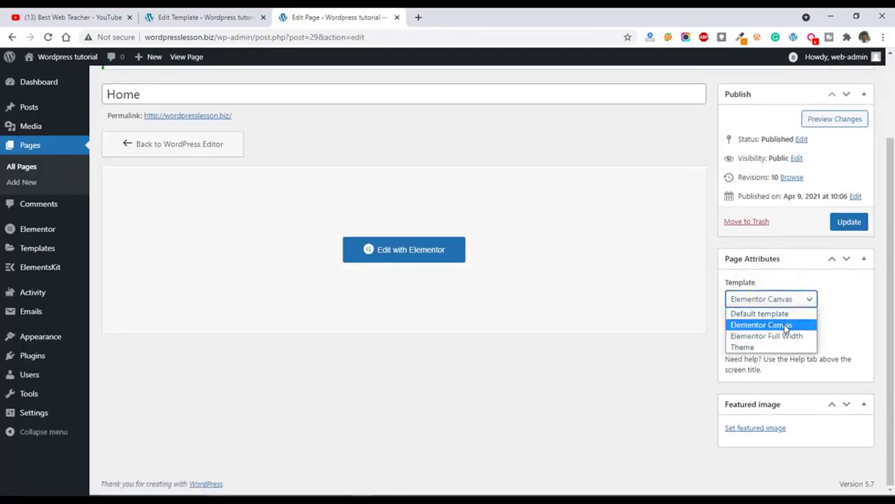
click(780, 336)
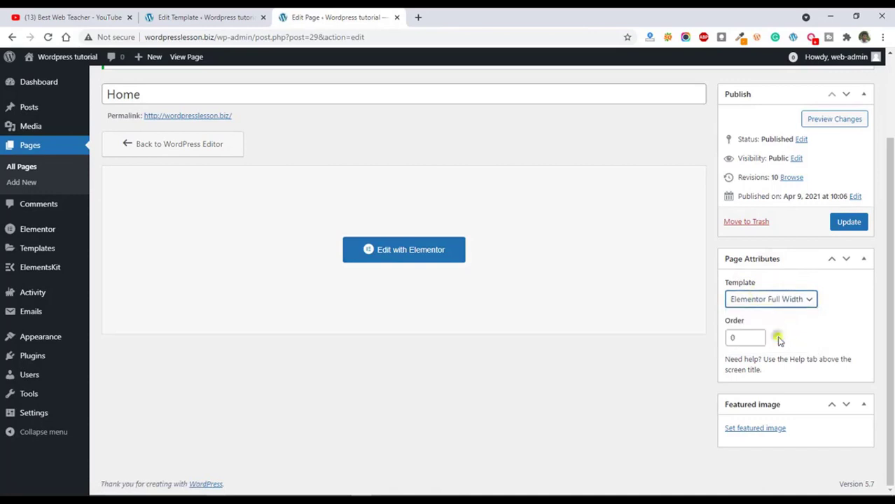
click(848, 222)
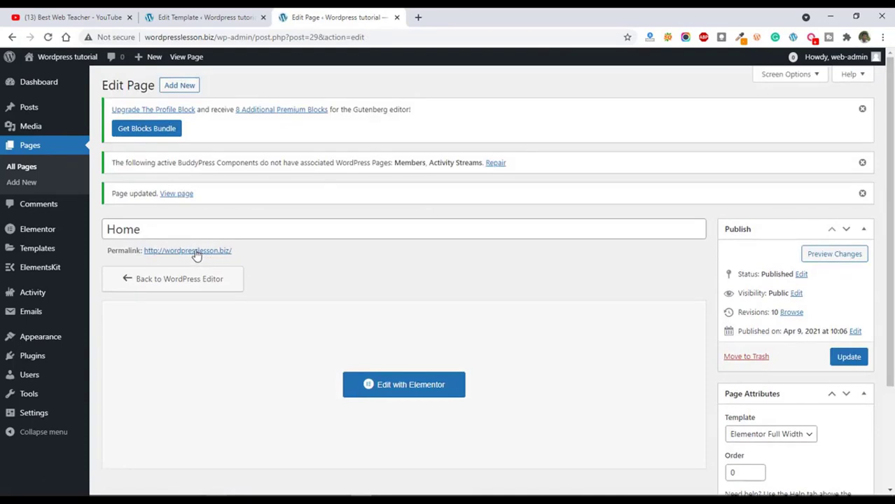
Open the Home page's permalink in a new browser tab and check the header on the live page.
right_click(196, 255)
click(231, 256)
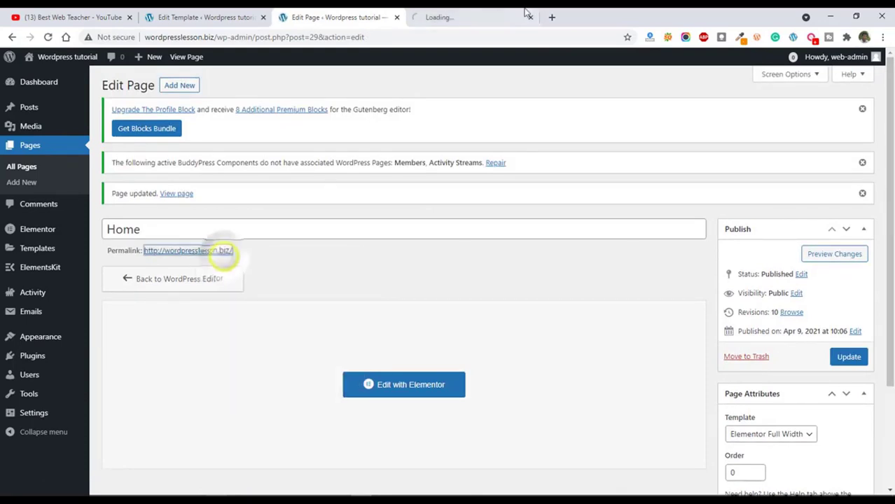
click(458, 17)
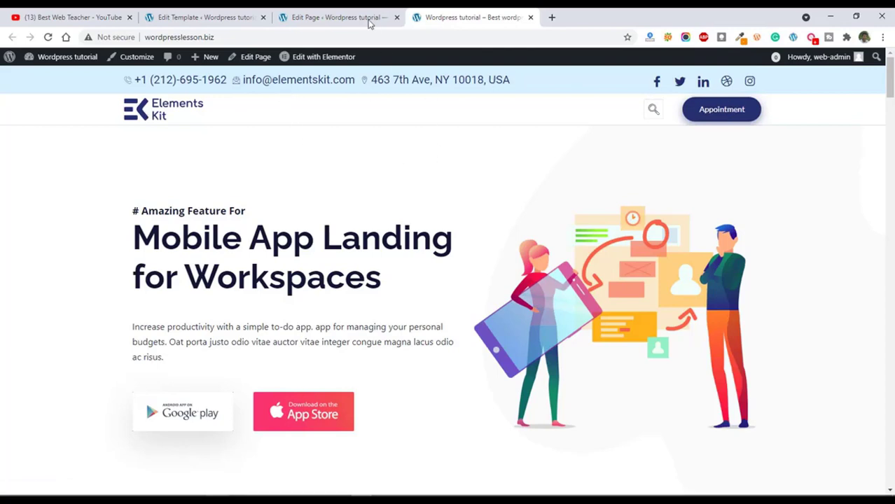
Create a WordPress menu named new menu and assign it to the Primary menu display location.
click(314, 14)
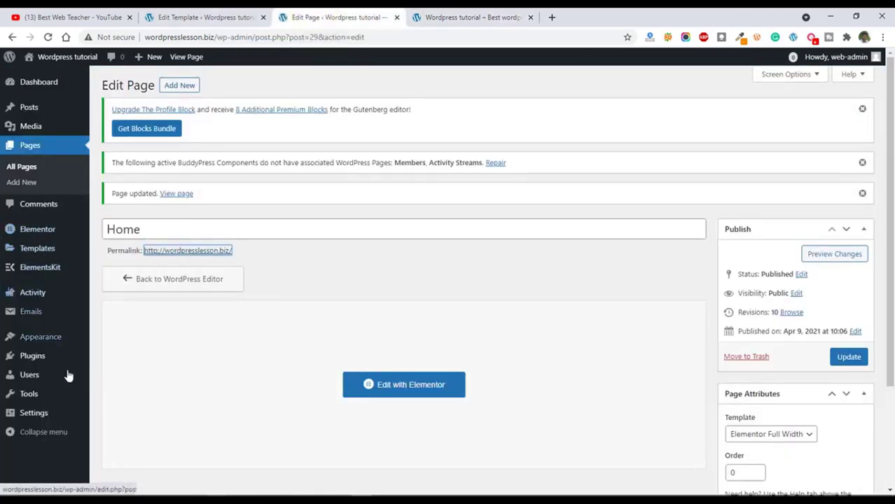
mouse_move(42, 341)
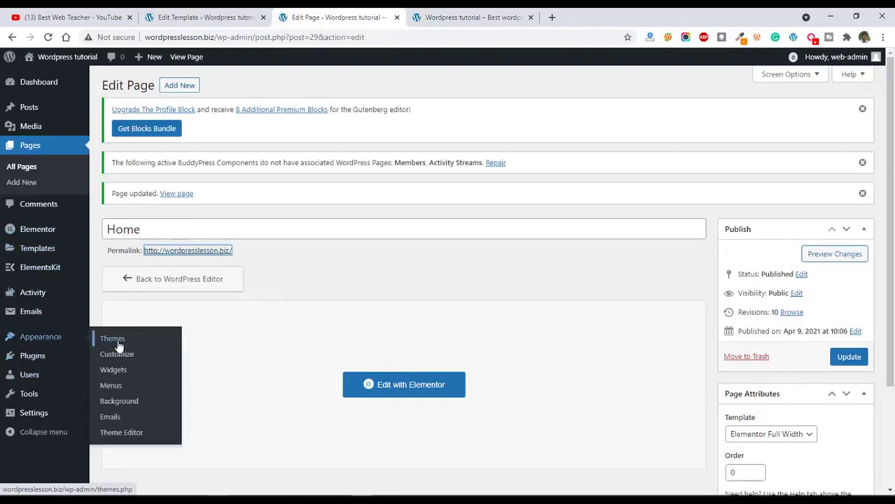
click(112, 385)
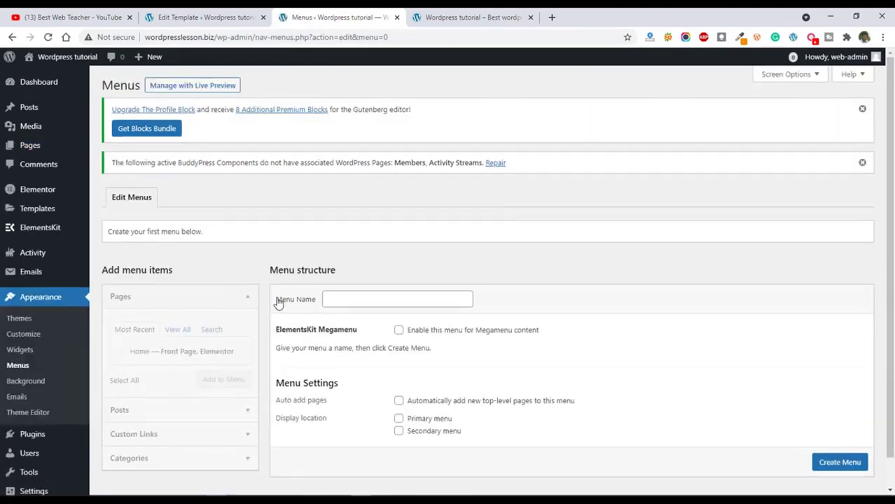
click(371, 300)
text(new menu)
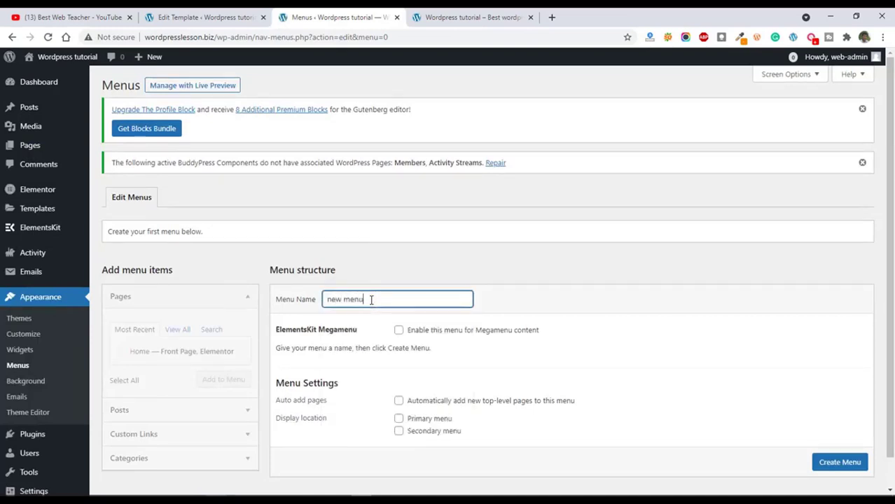
click(399, 419)
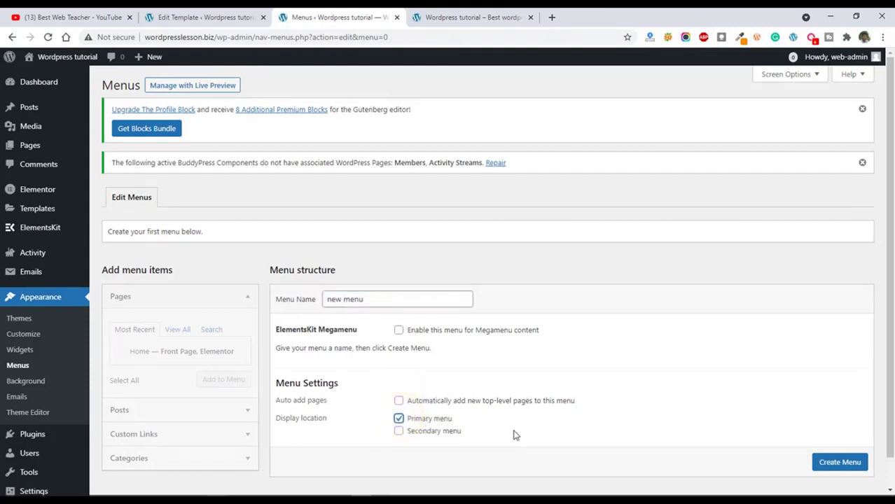
scroll(150, 371, down, 1)
click(840, 455)
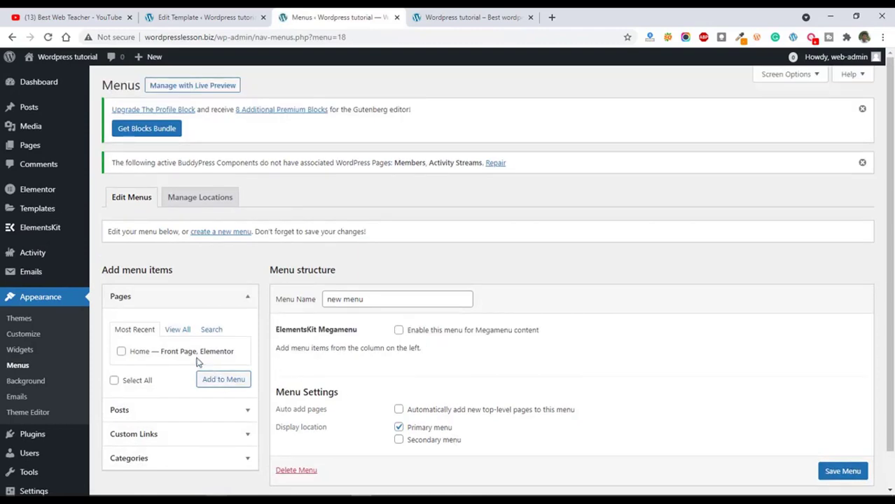
Add the Home page as an item of new menu and save the menu.
click(122, 352)
click(223, 379)
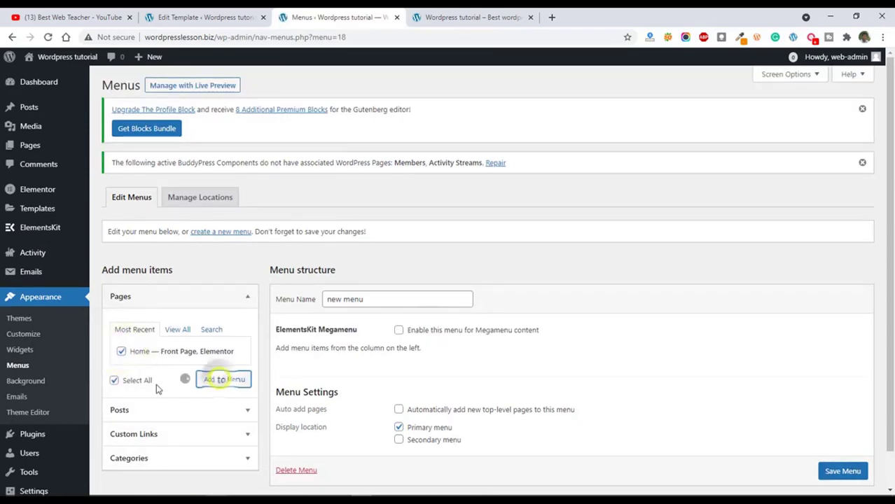
click(840, 480)
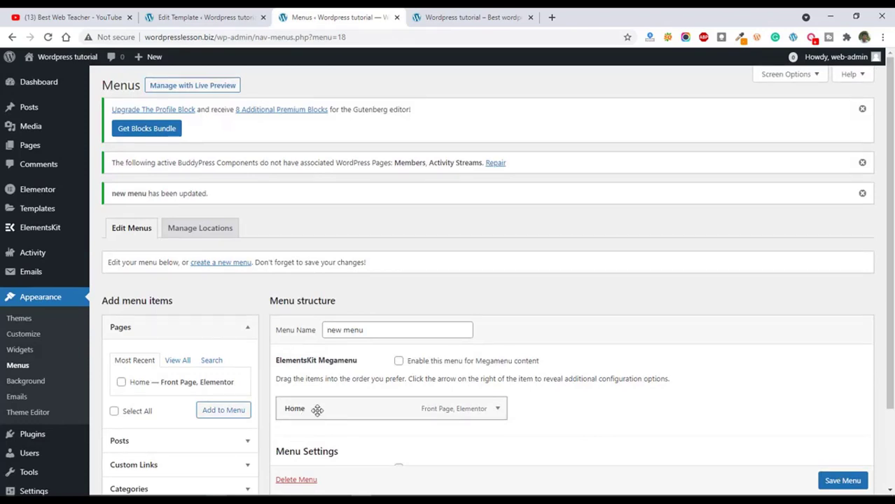
Reload the live homepage to check its header for the menu, and return to the header template's edit screen.
click(451, 16)
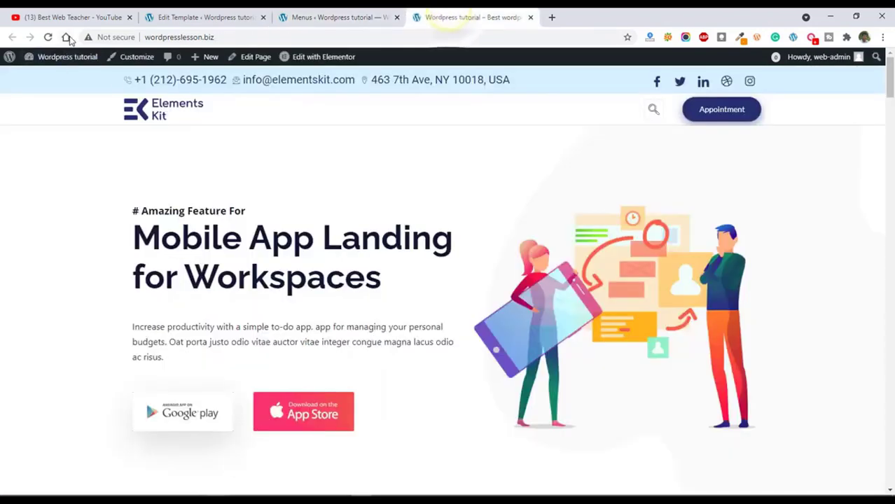
click(45, 37)
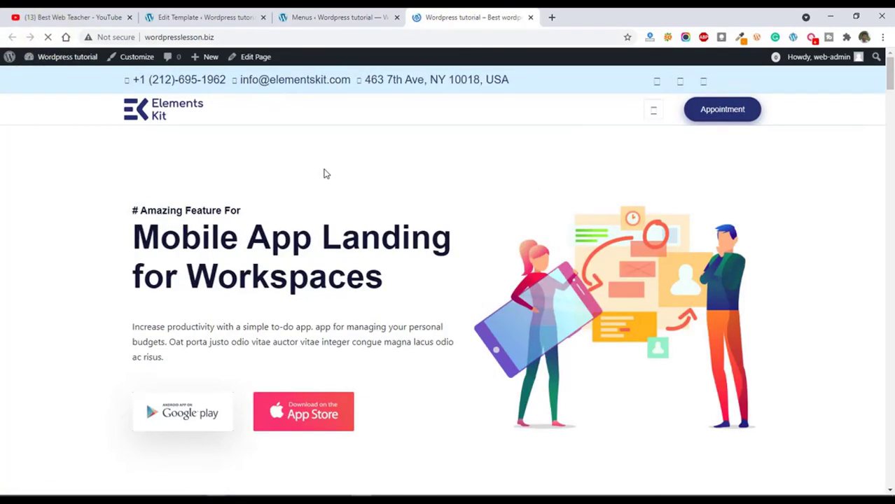
click(203, 15)
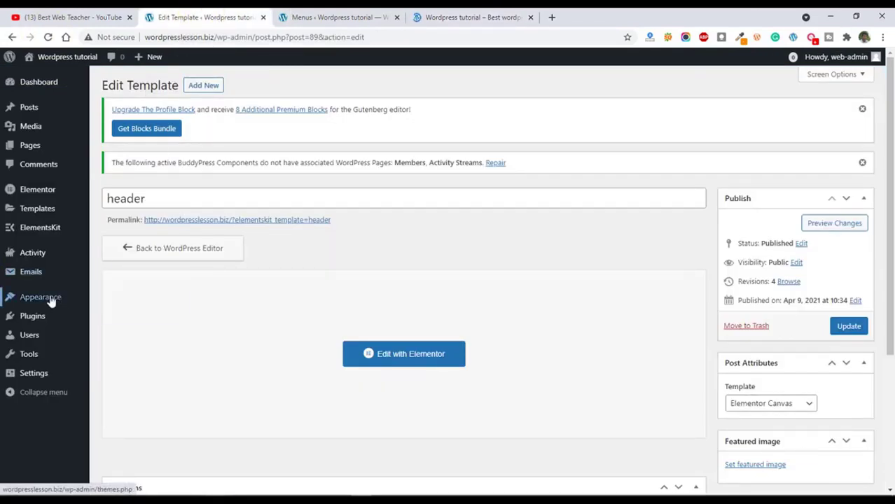
Open the header template in Elementor, assign new menu to its navigation menu widget, and update the template.
mouse_move(40, 237)
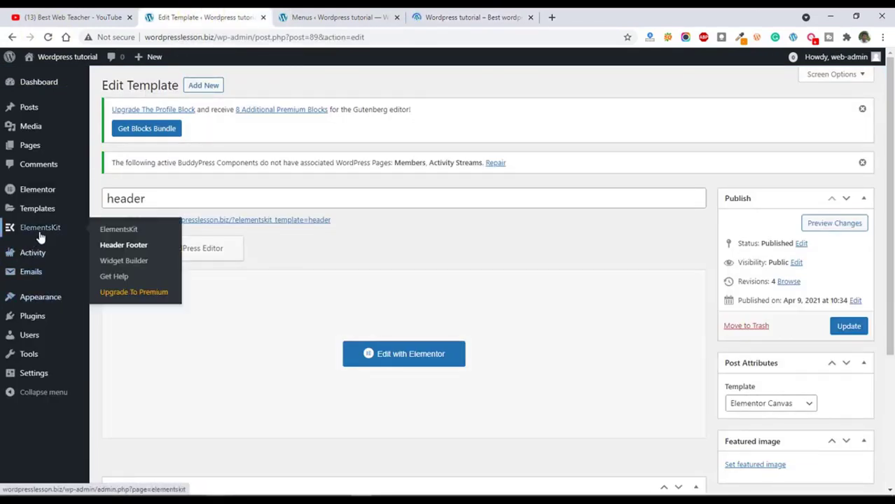
click(121, 246)
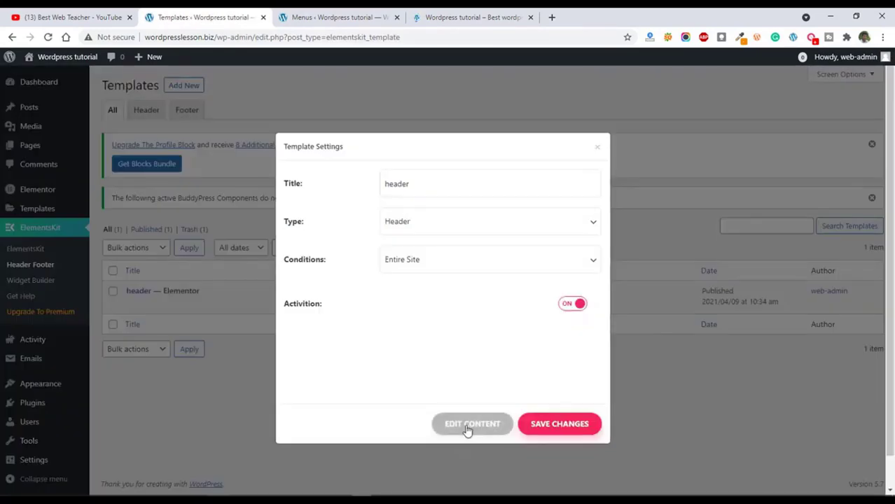
click(465, 426)
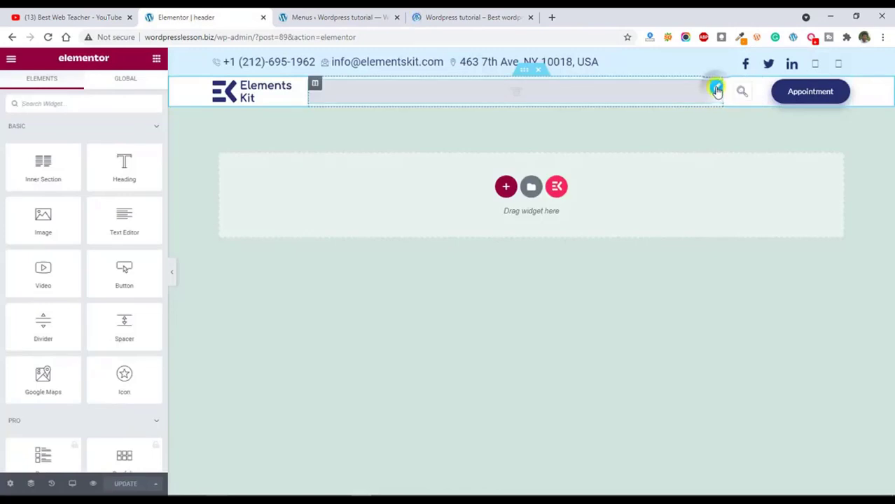
click(715, 89)
click(119, 145)
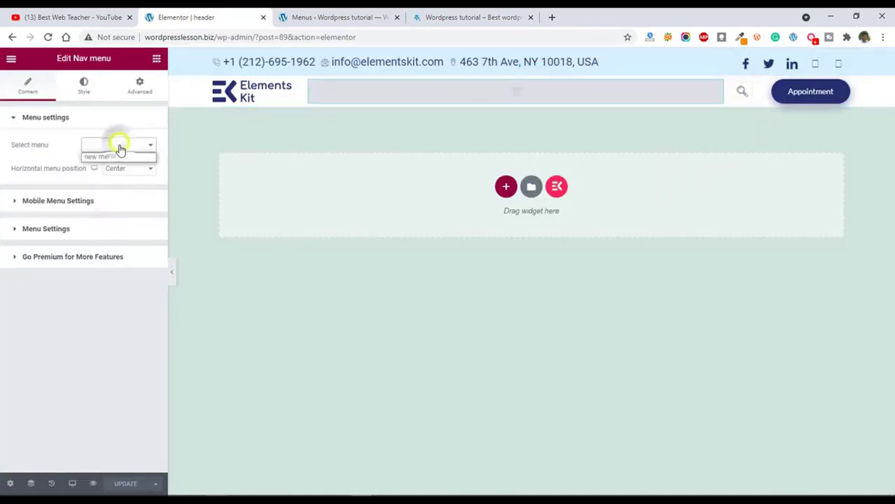
click(112, 156)
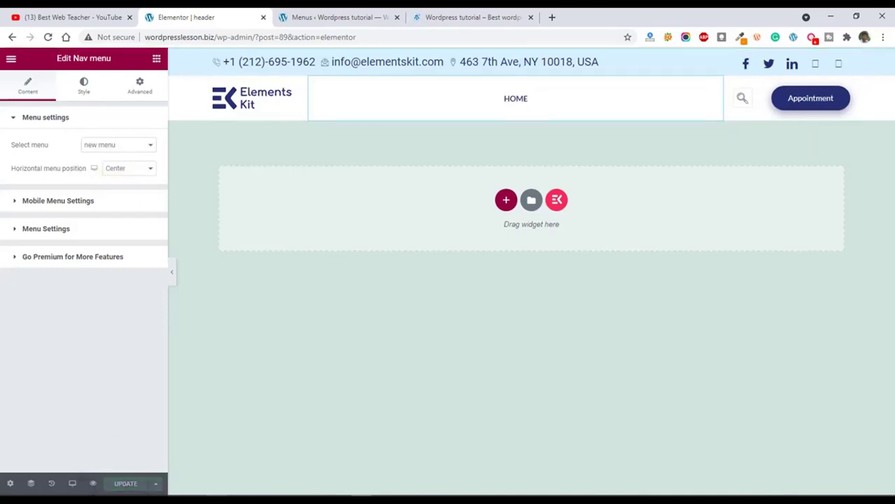
Reload the live homepage to check the navigation menu in its header, and return to the header template in Elementor.
click(471, 16)
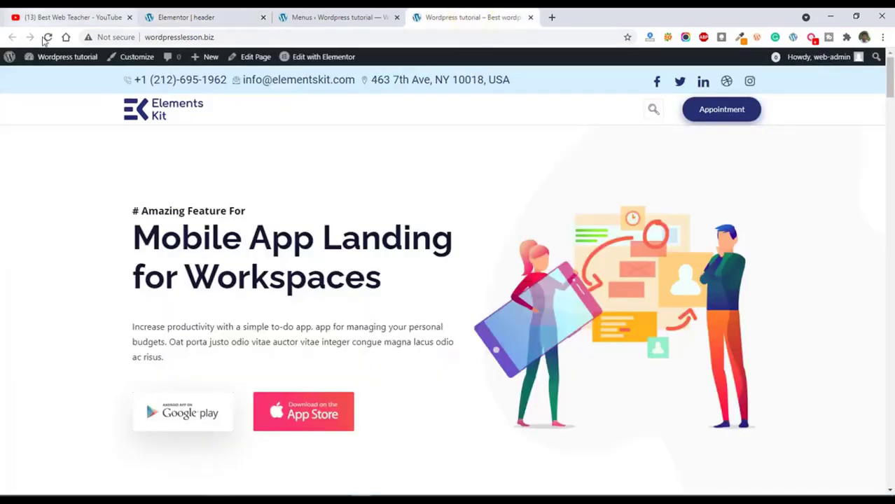
click(47, 37)
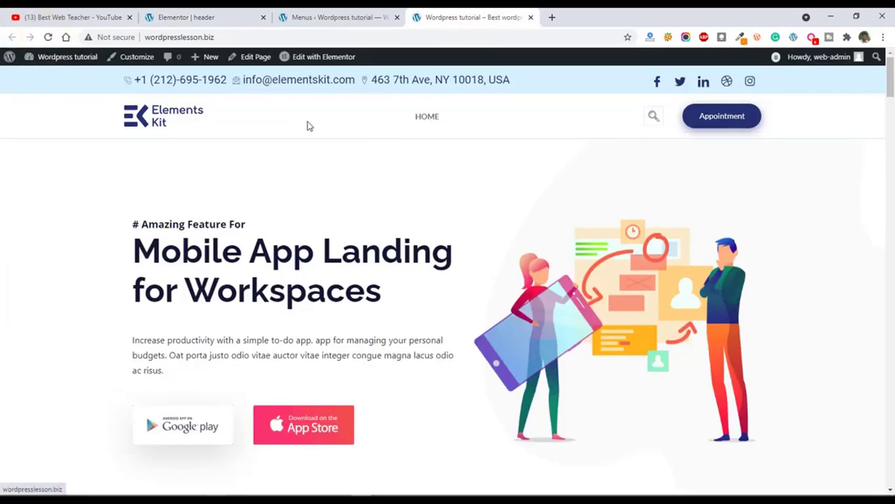
click(336, 19)
click(189, 13)
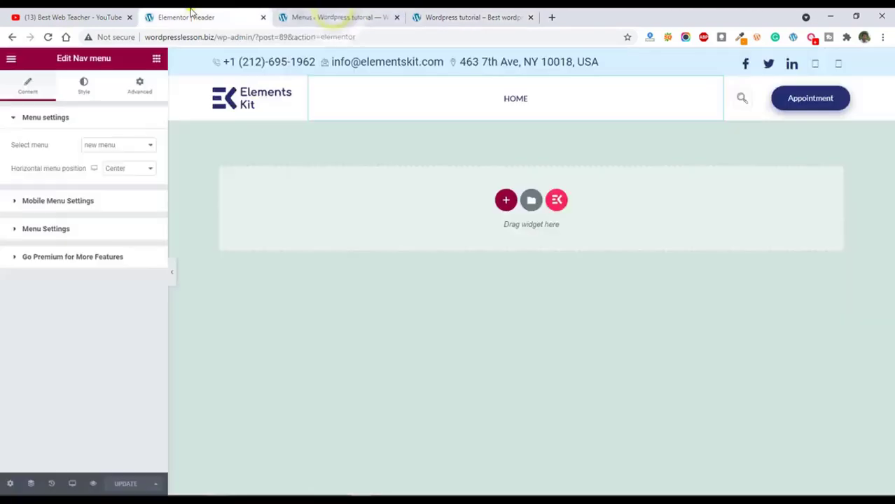
Replace the header's logo image with the Lumberjacks logo, Partner_img-5-3.png, from the media library.
click(301, 95)
click(86, 179)
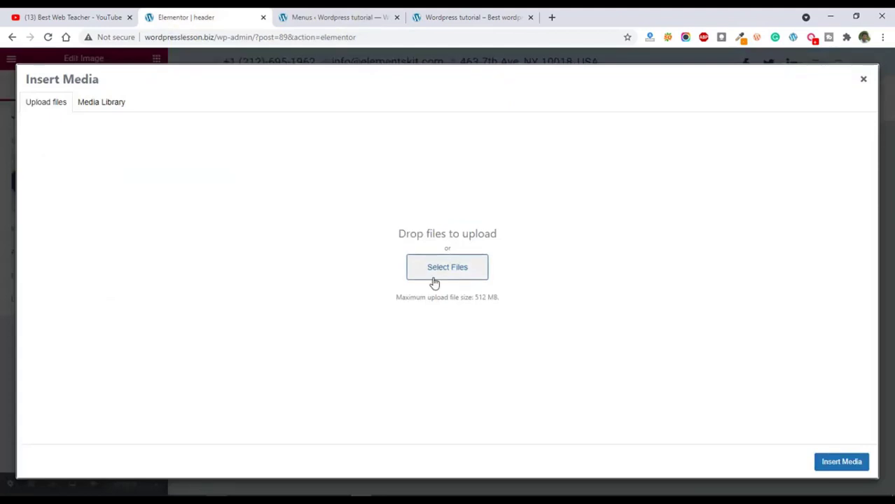
click(103, 105)
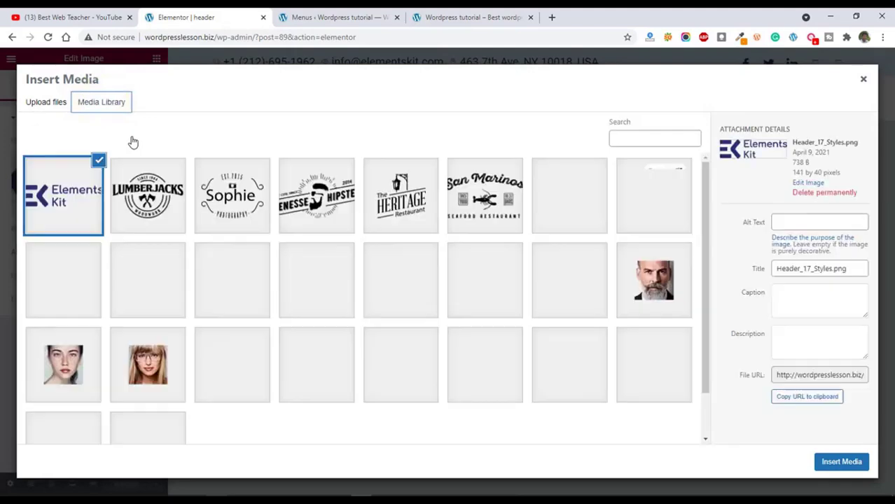
click(149, 203)
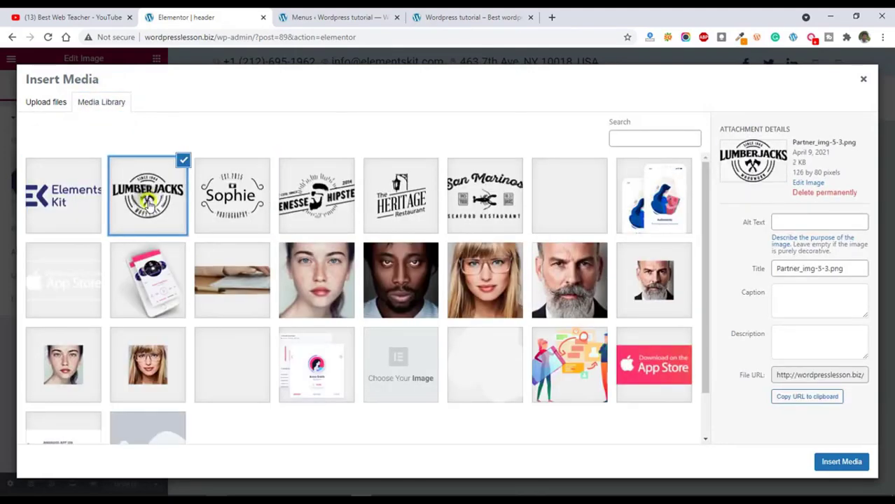
click(837, 463)
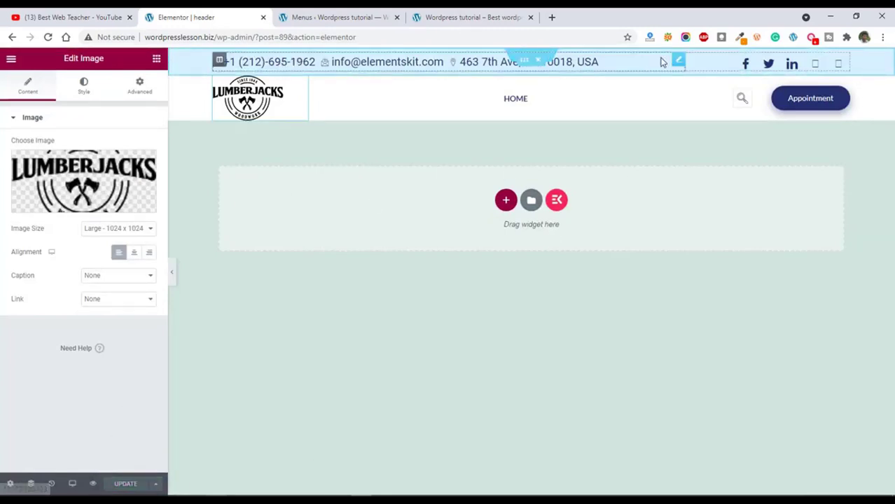
Replace the contact phone number and e-mail in the header's icon list, set the location text to Delhi India, and update the template.
click(677, 61)
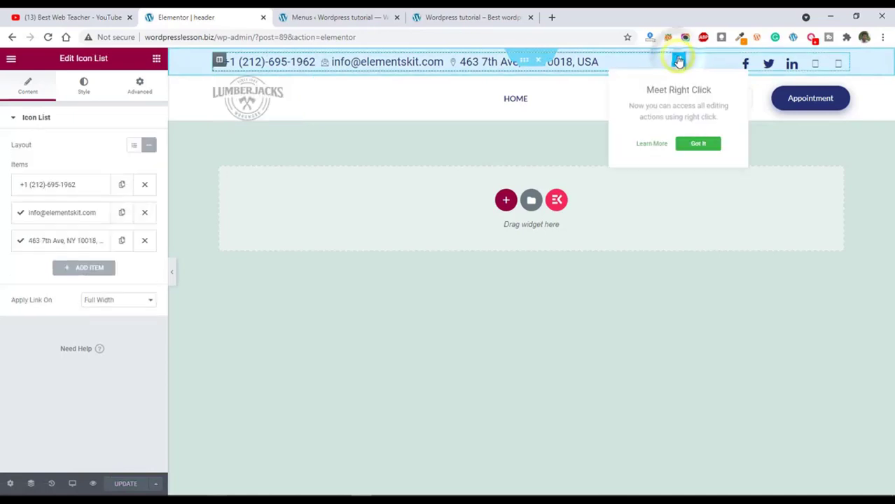
click(83, 185)
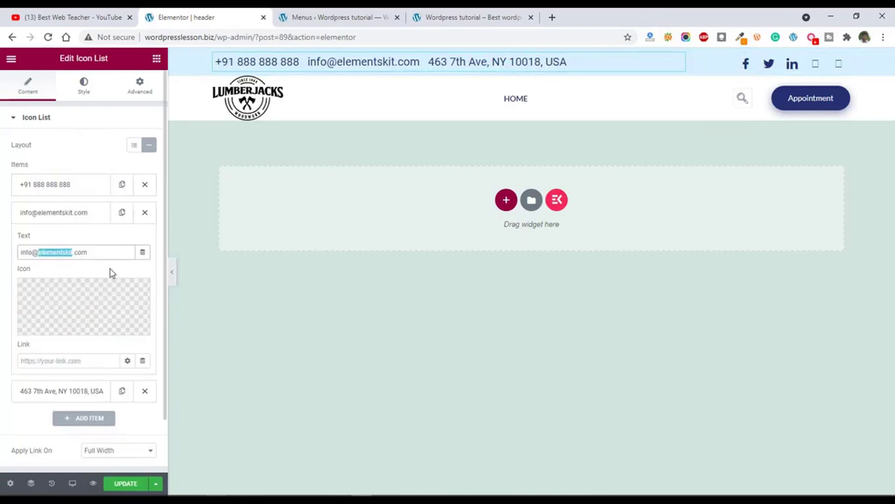
text(wordpr)
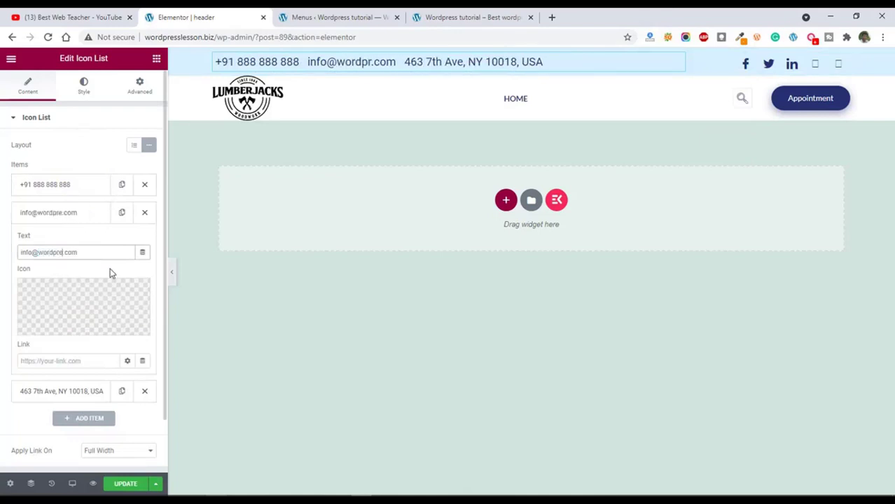
click(92, 391)
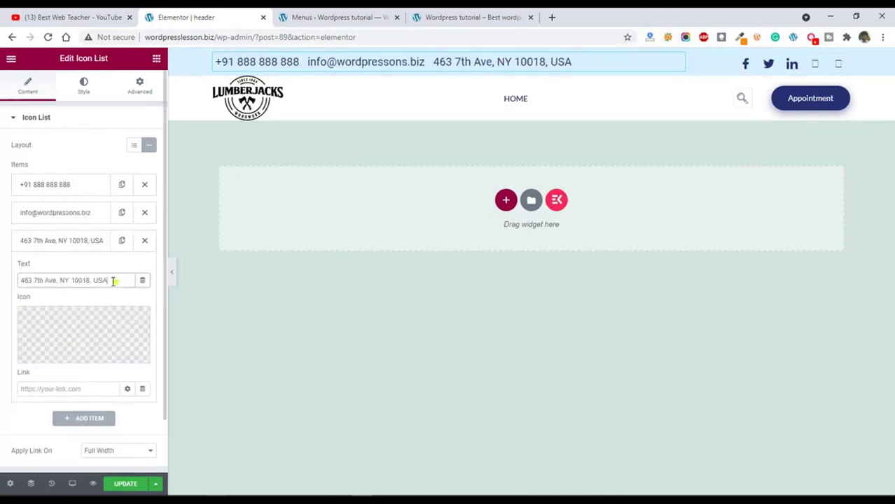
drag(115, 280, 2, 279)
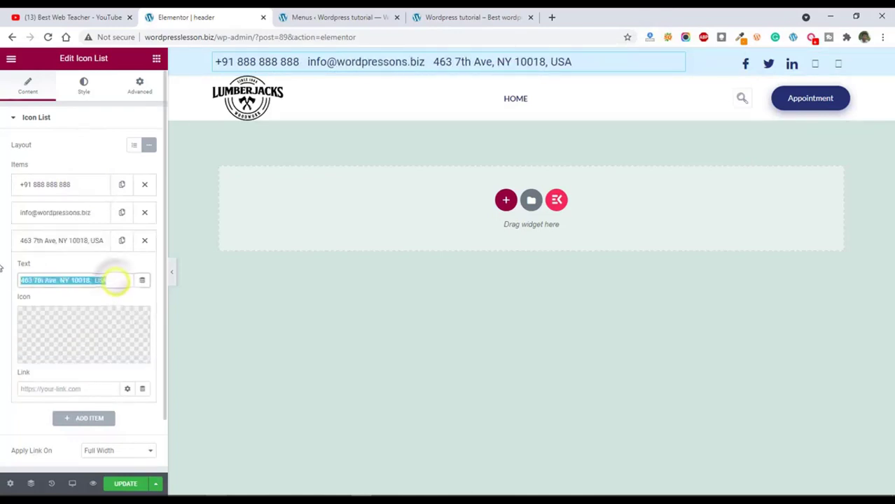
text(Delhi India)
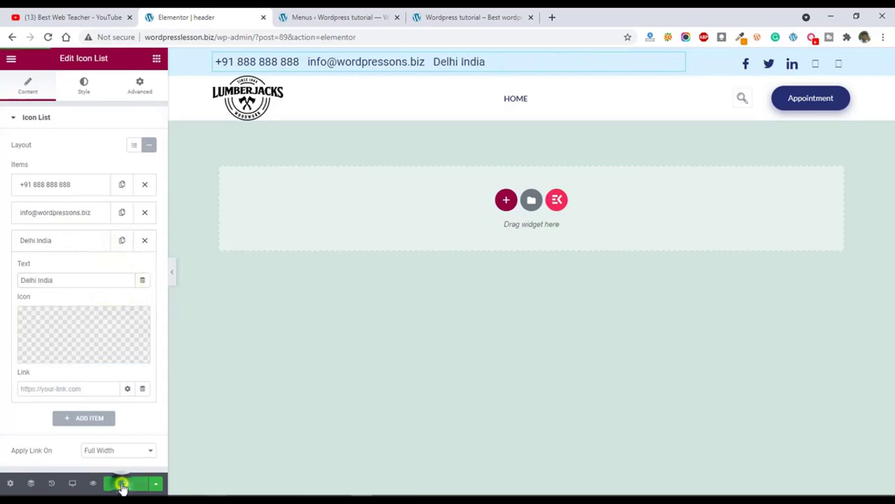
click(125, 483)
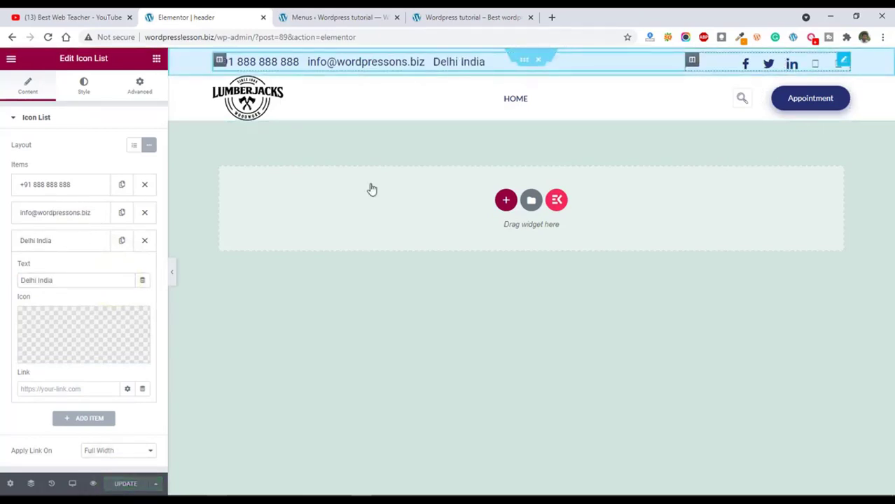
Examine the icon, link and color settings of the header's social icons, from Facebook to Instagram.
click(840, 63)
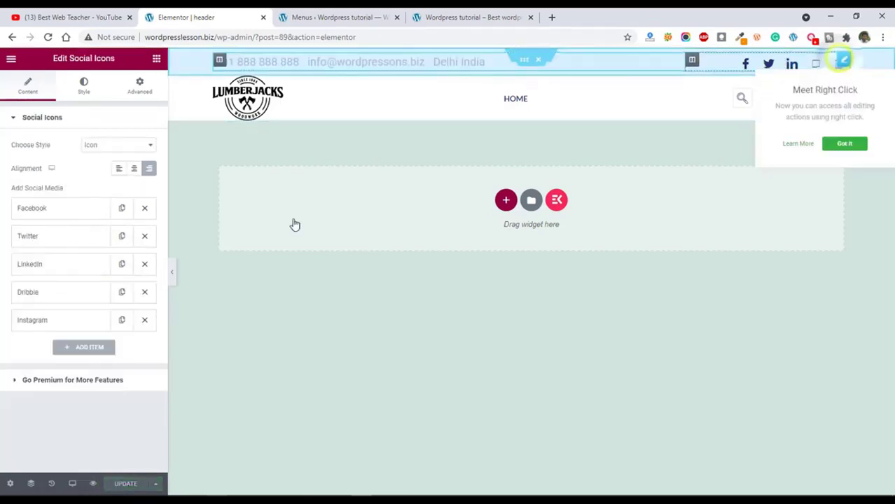
click(65, 209)
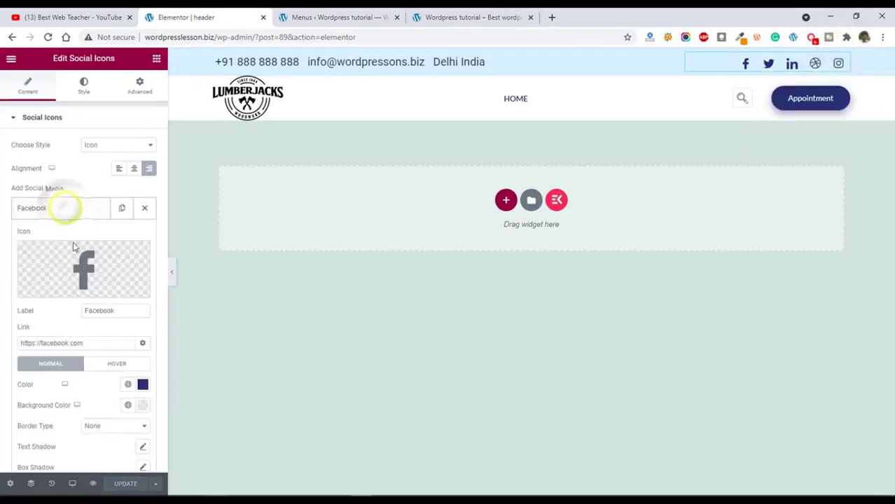
scroll(83, 363, down, 2)
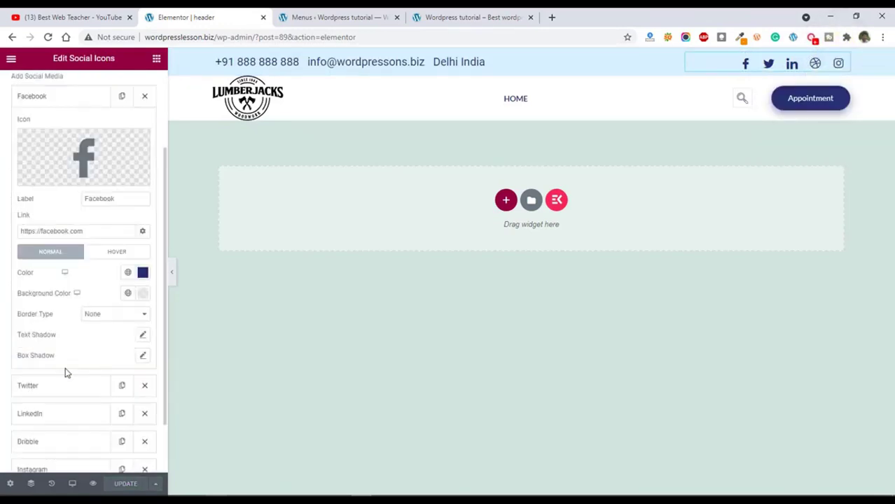
click(64, 392)
click(61, 412)
scroll(61, 413, down, 1)
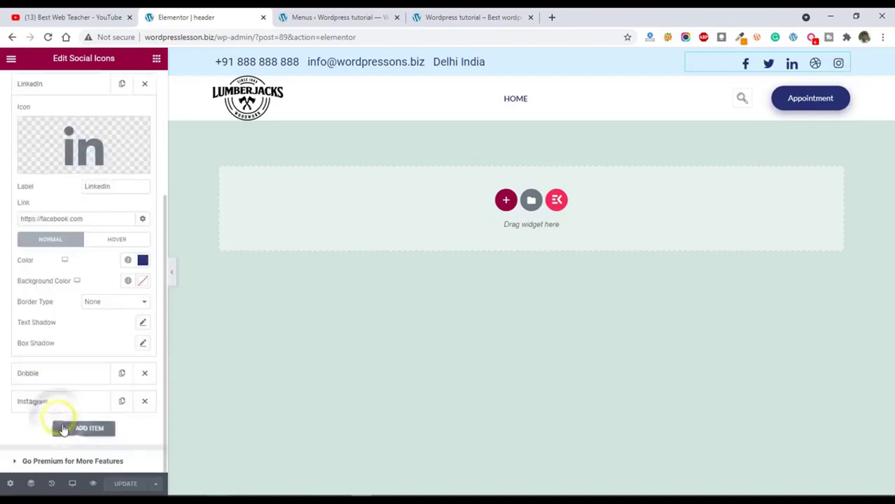
click(60, 373)
click(61, 400)
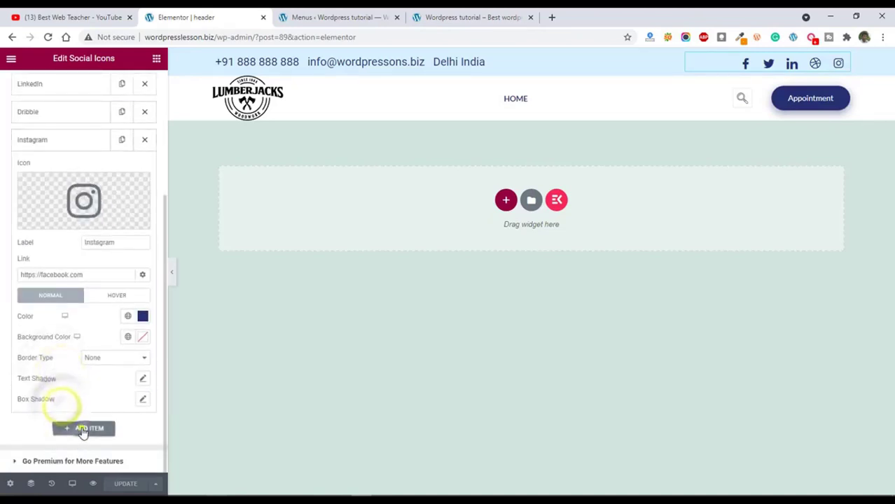
Add another Facebook item to the header's social icons, open the Appointment button's URL setting, and update the template.
click(82, 428)
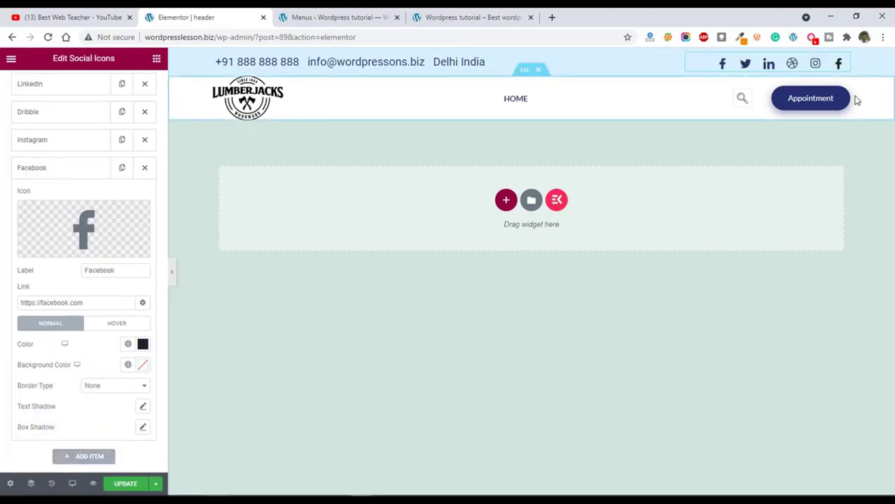
click(808, 101)
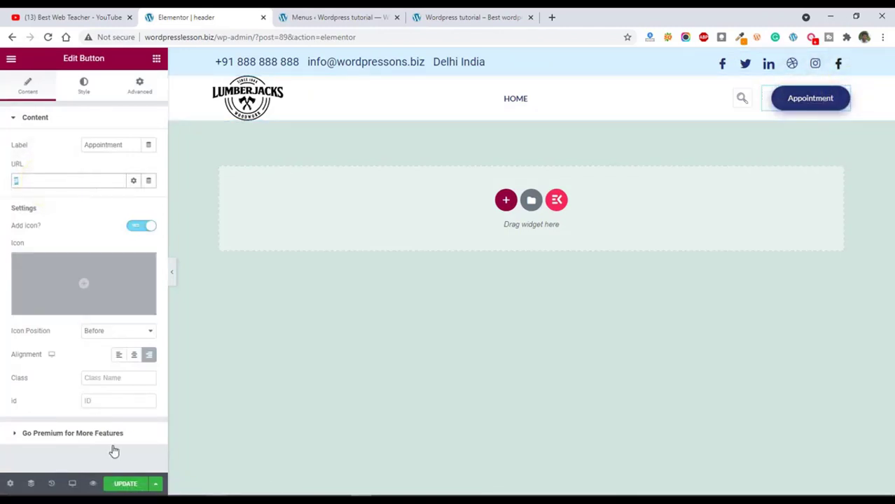
click(126, 488)
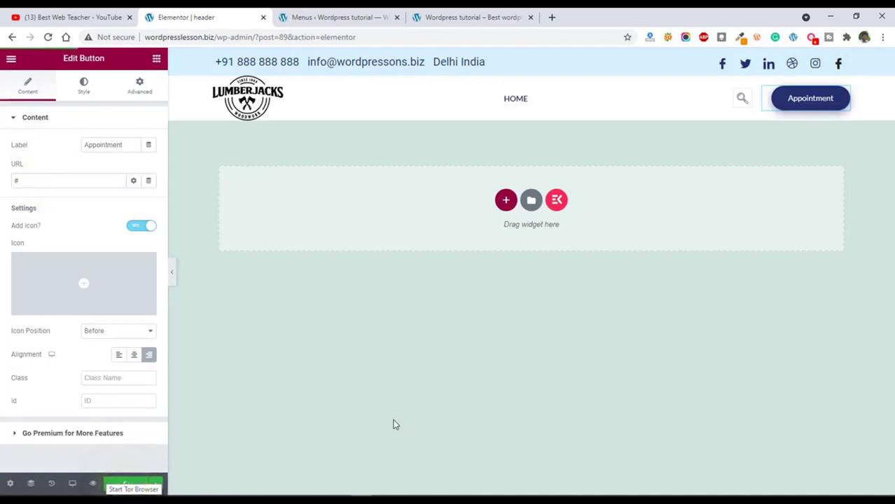
Reload the live homepage and check the edited header and the footer area at the end of the page.
click(455, 14)
click(47, 37)
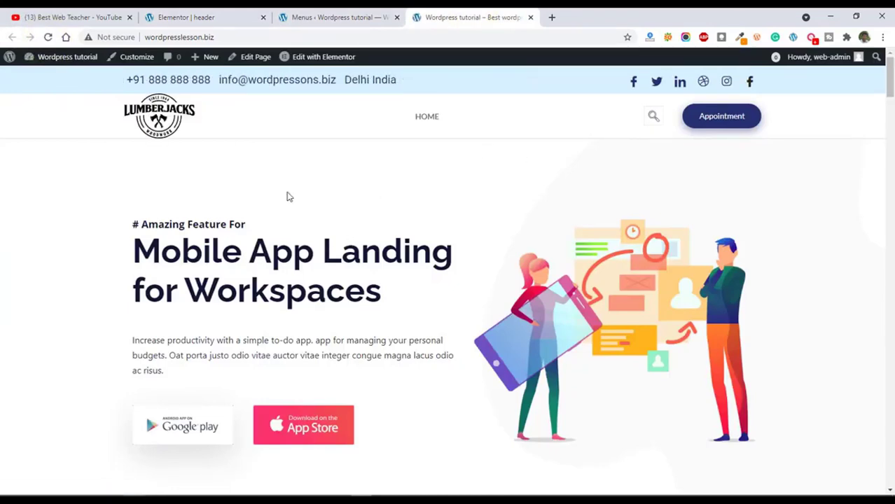
scroll(286, 197, down, 9)
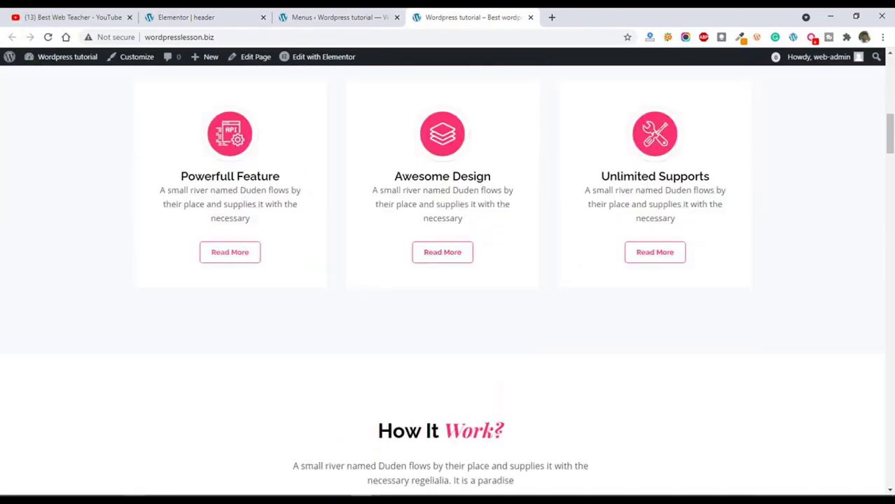
scroll(878, 91, up, 1)
drag(889, 126, 886, 474)
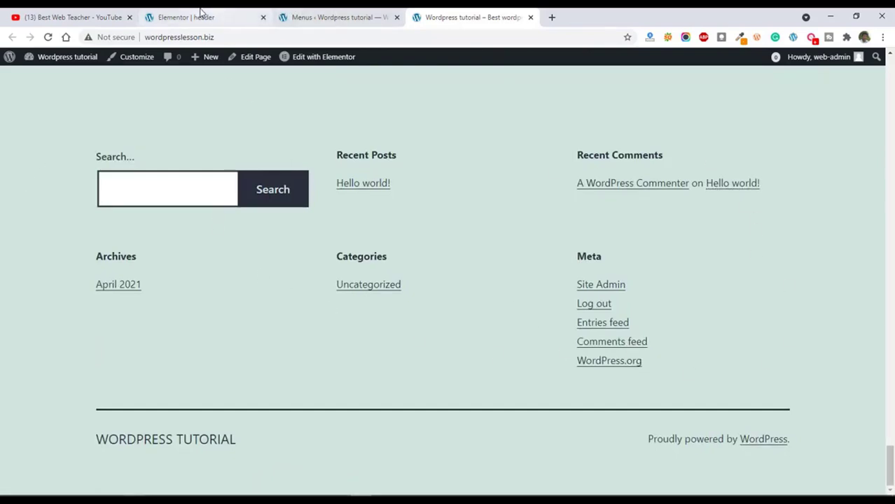
Remove the Search, Recent Posts, Recent Comments, Archives, Categories and Meta widgets from the site's Footer widget area.
click(200, 16)
click(12, 38)
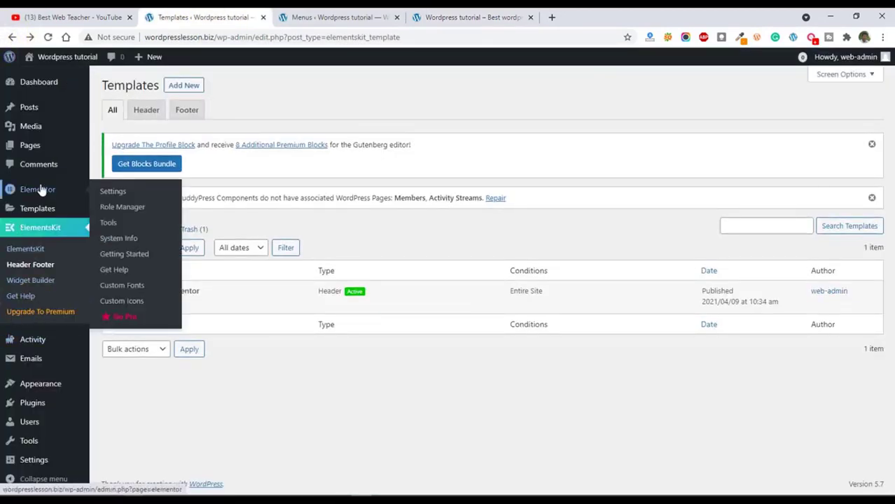
mouse_move(49, 394)
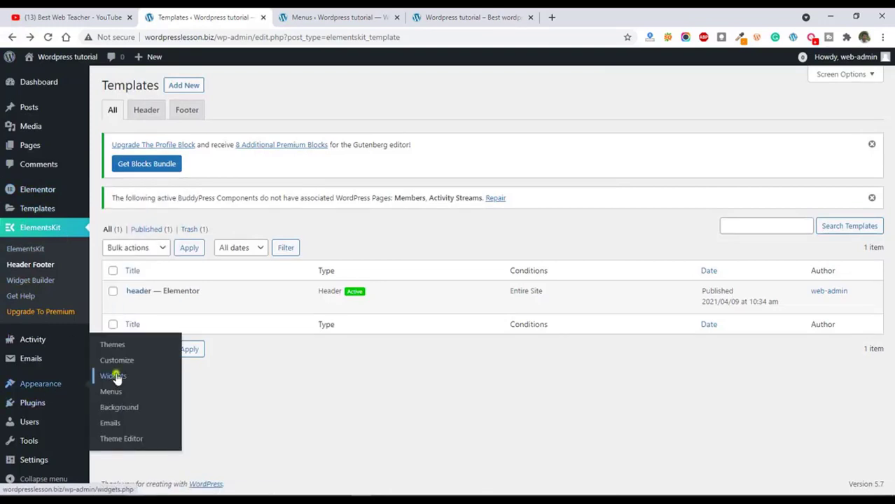
click(113, 377)
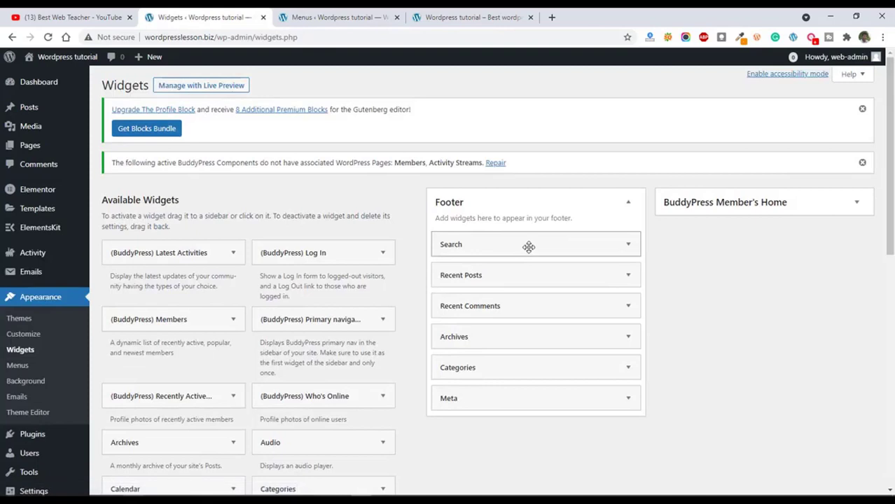
drag(488, 244, 251, 245)
drag(552, 243, 350, 253)
drag(523, 249, 336, 277)
drag(509, 237, 343, 256)
drag(463, 245, 336, 280)
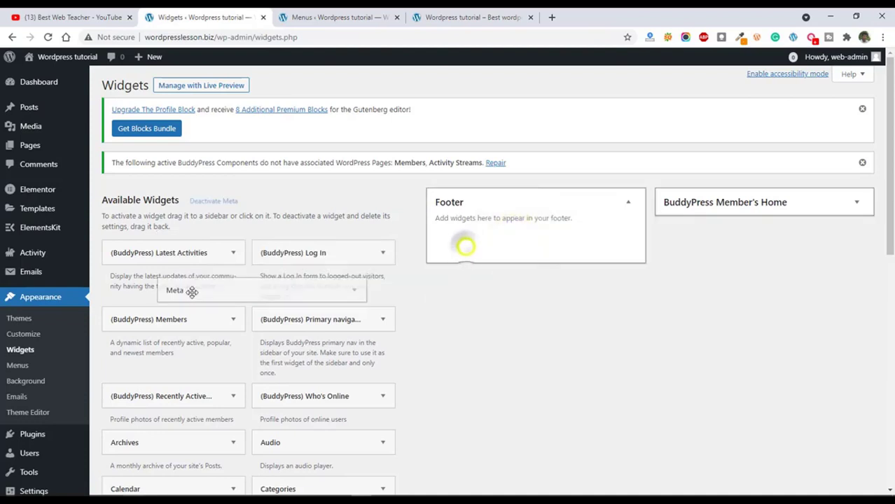
Reload the live homepage and check its footer area without the default widgets.
click(476, 16)
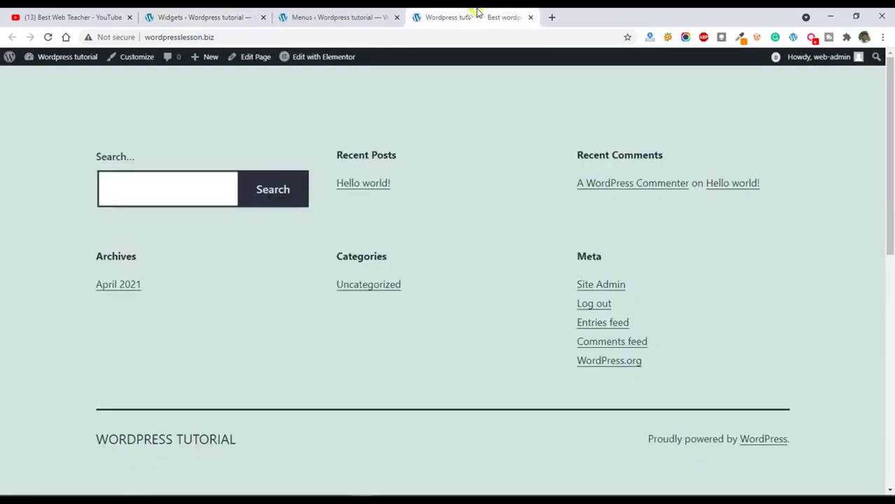
click(50, 37)
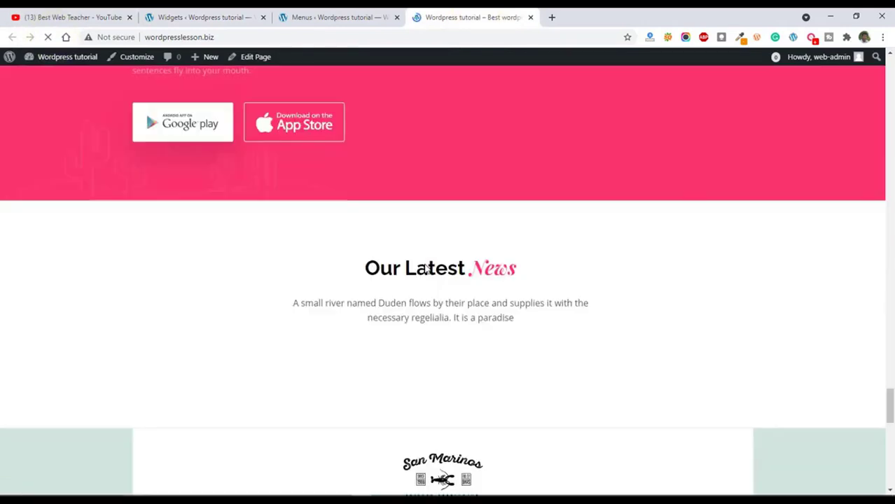
scroll(434, 277, down, 5)
drag(889, 411, 890, 492)
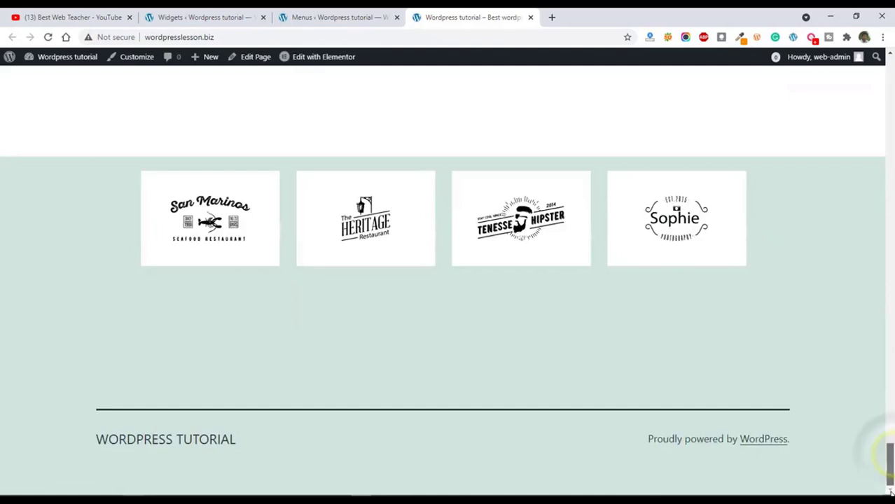
Open the ElementsKit Header Footer template list in the site admin and show only the footer templates.
click(329, 14)
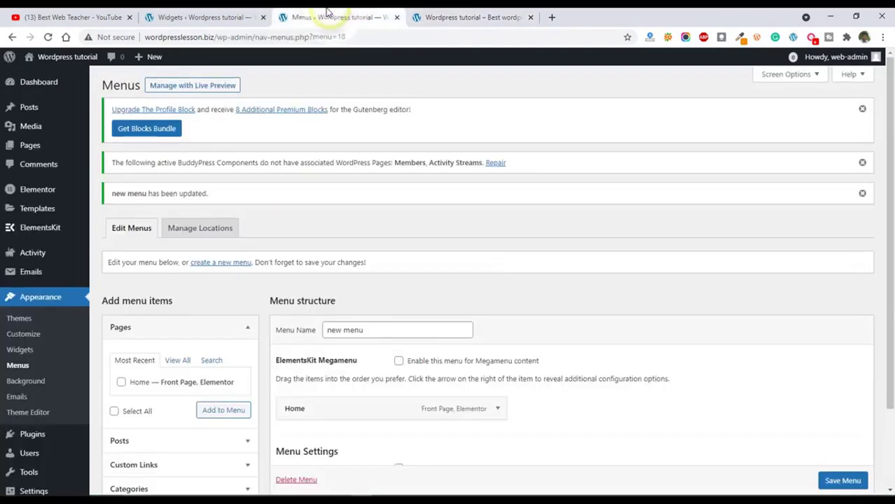
click(186, 14)
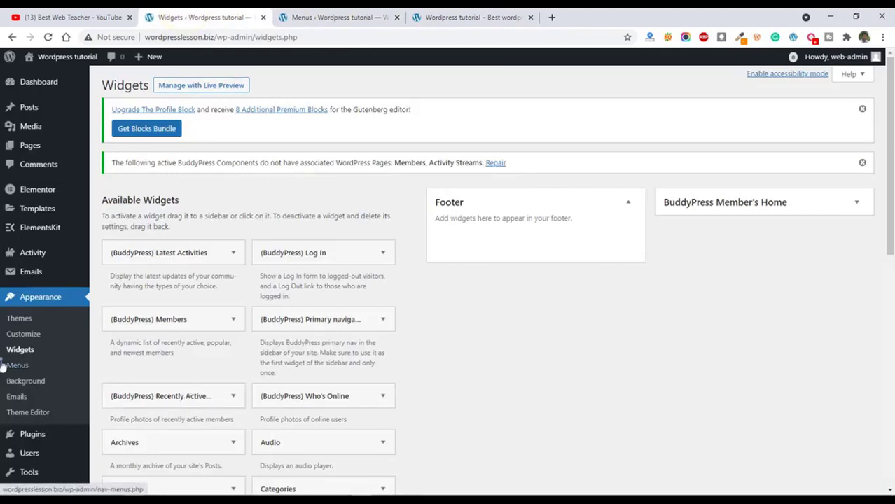
scroll(8, 364, down, 2)
mouse_move(39, 202)
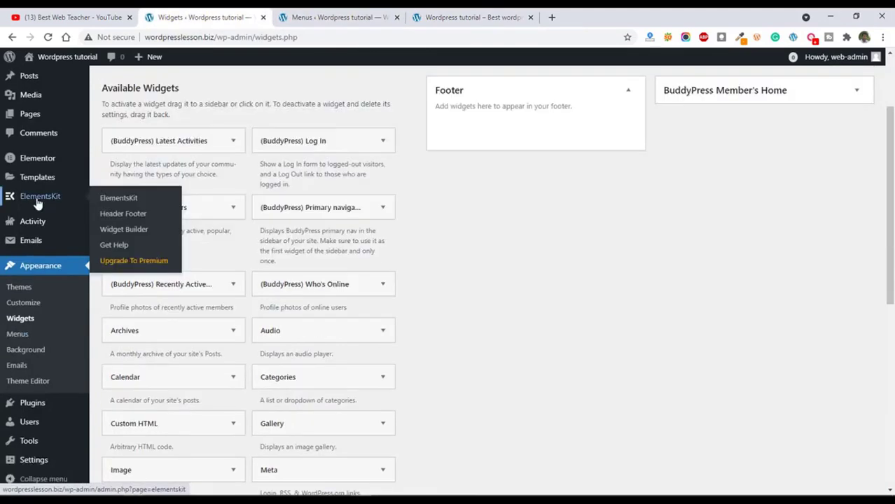
click(131, 219)
click(187, 110)
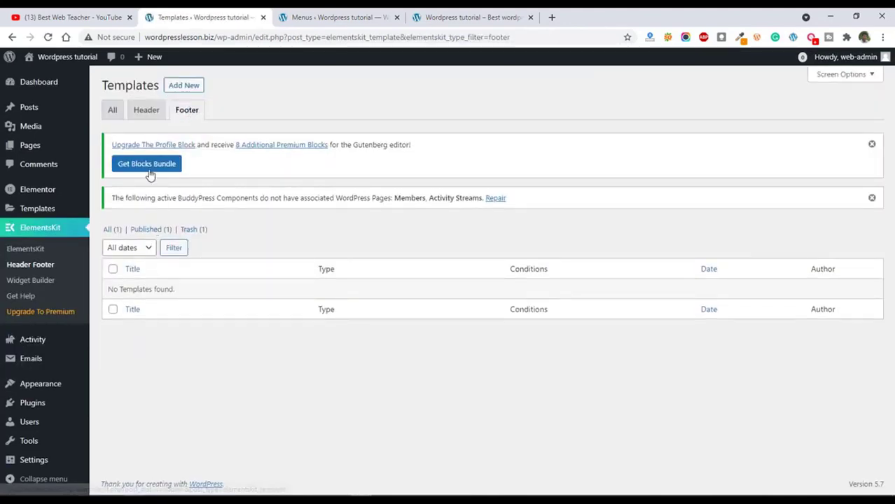
Create an active ElementsKit template titled Footer, with type Footer and the Entire Site condition, and save it.
click(182, 89)
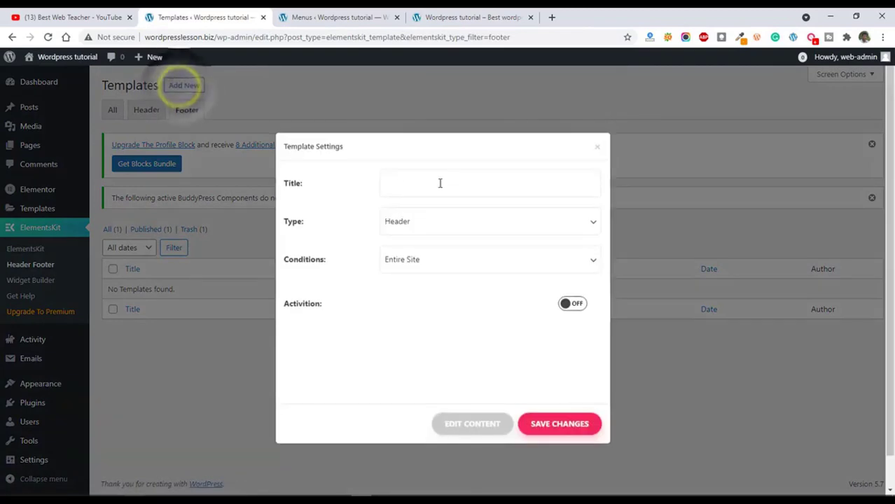
click(390, 182)
text(Footer)
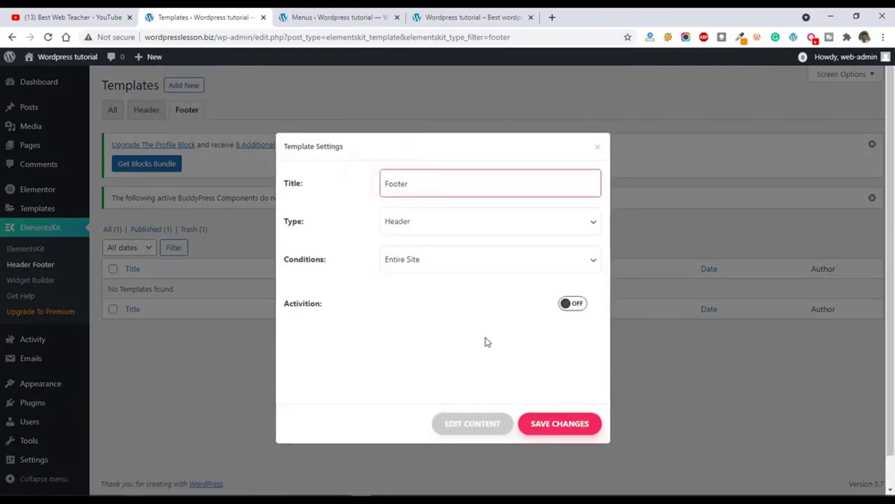
click(478, 223)
click(403, 252)
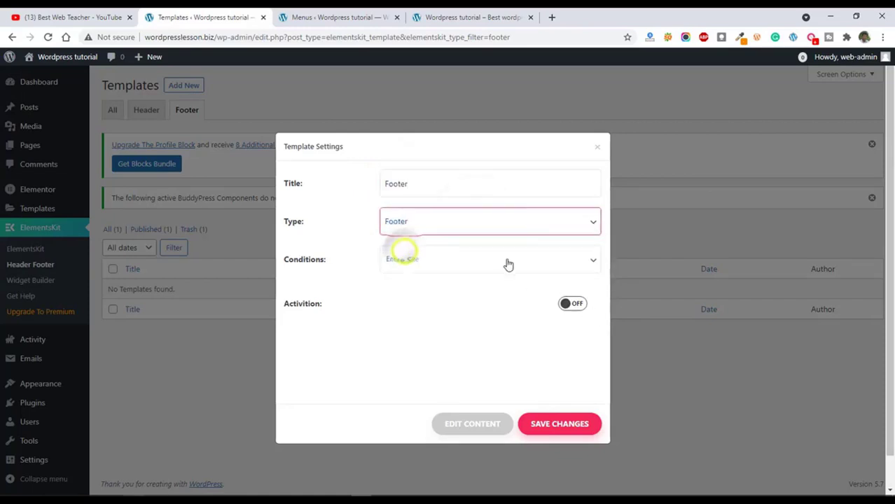
click(573, 301)
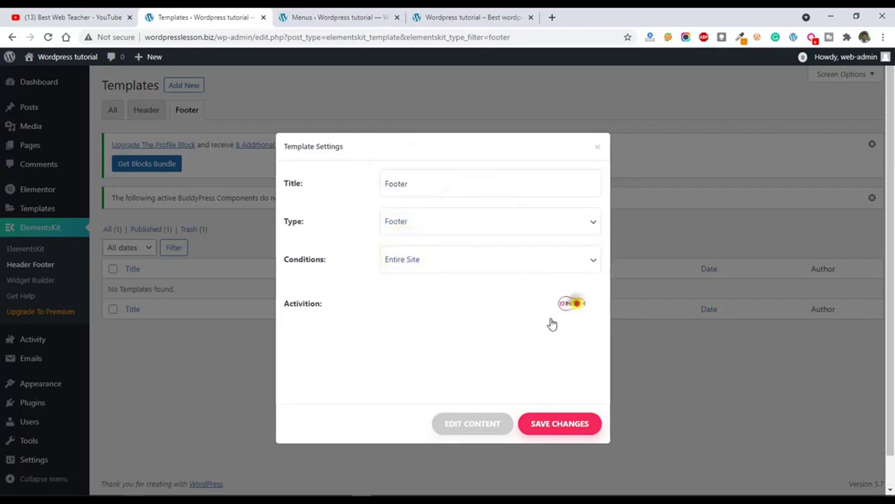
click(555, 425)
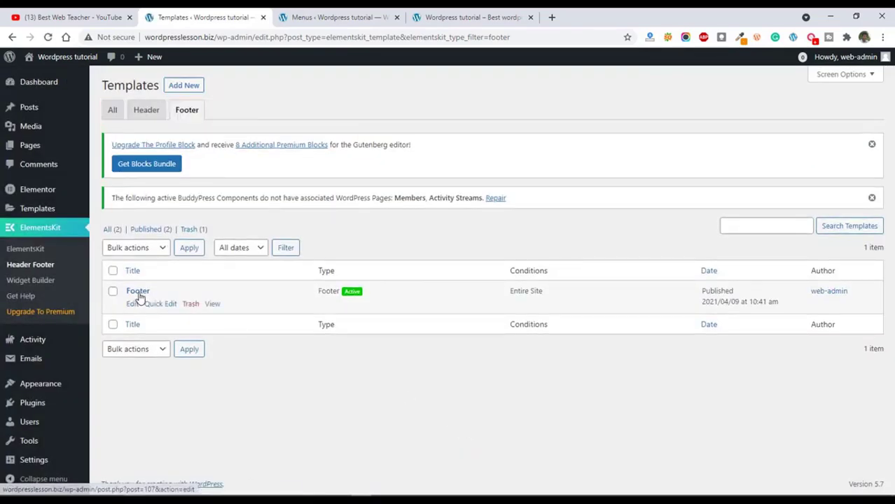
Open the Footer template's content for editing and insert the first ready-made ElementsKit footer, the black one with an Instagram feed.
click(138, 291)
click(459, 423)
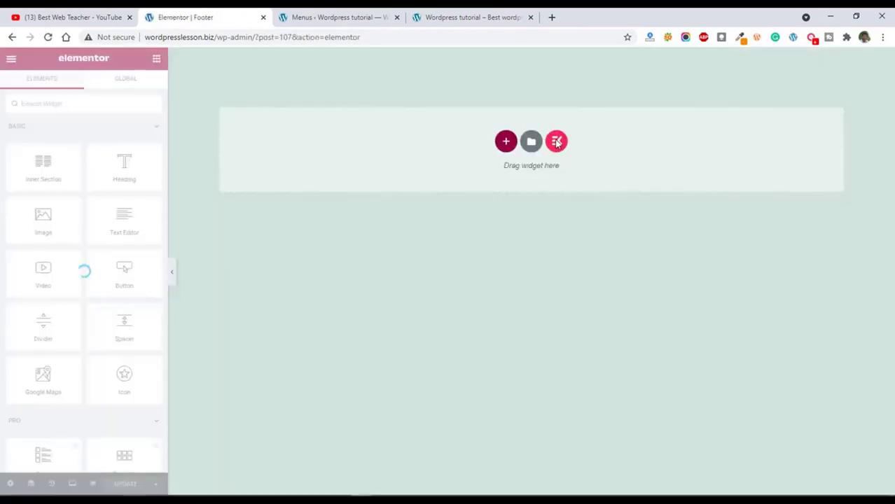
click(556, 142)
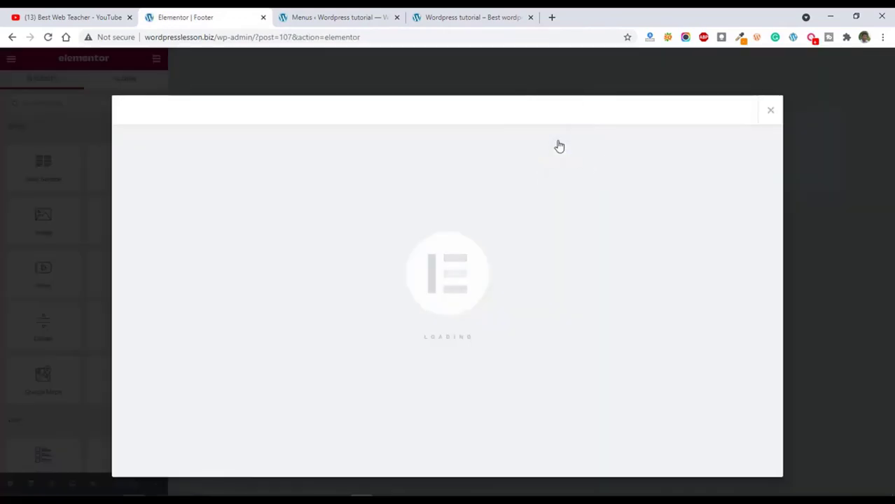
click(246, 112)
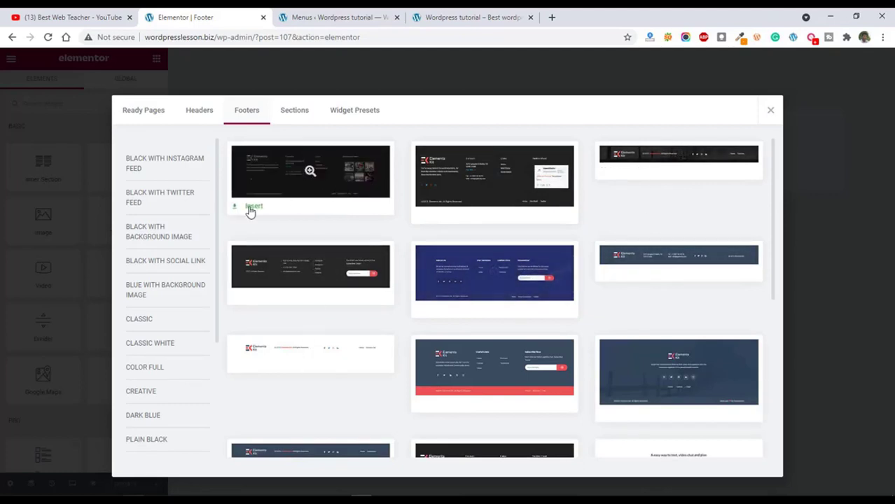
click(252, 207)
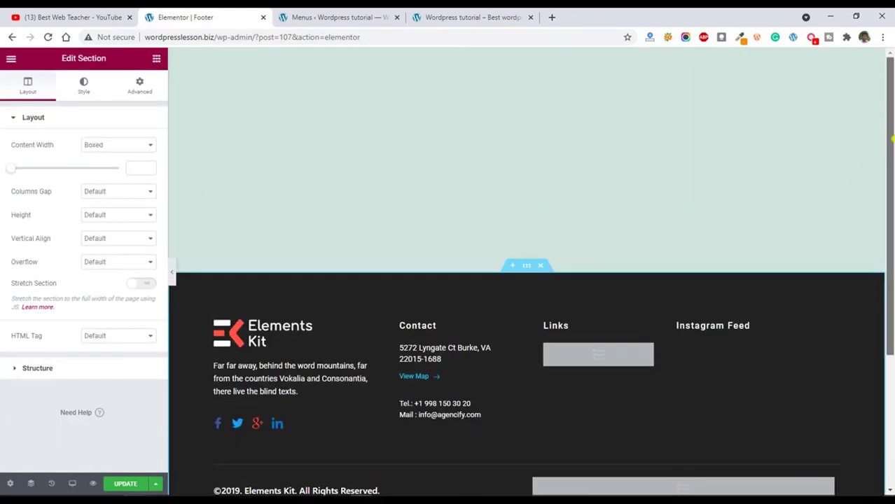
Change the copyright heading in the inserted footer to "©2021. wordpressLessoms. All Rights Reserved.".
scroll(875, 147, down, 3)
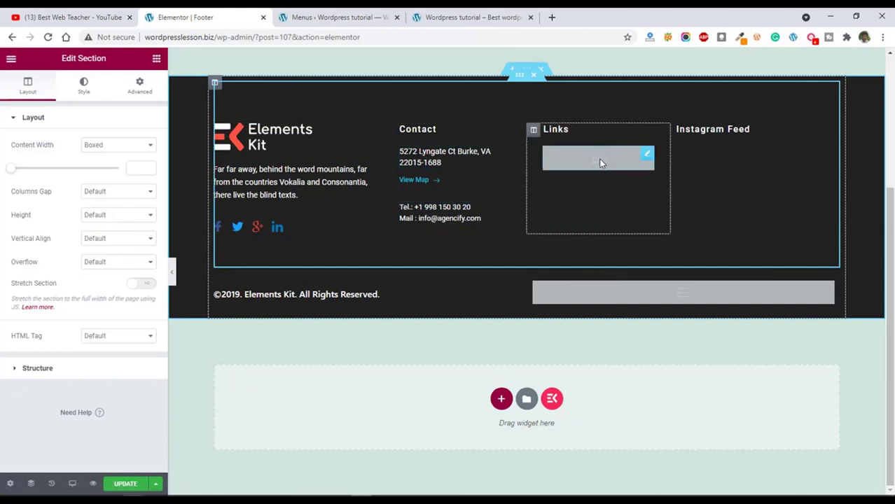
click(644, 154)
click(595, 158)
click(799, 142)
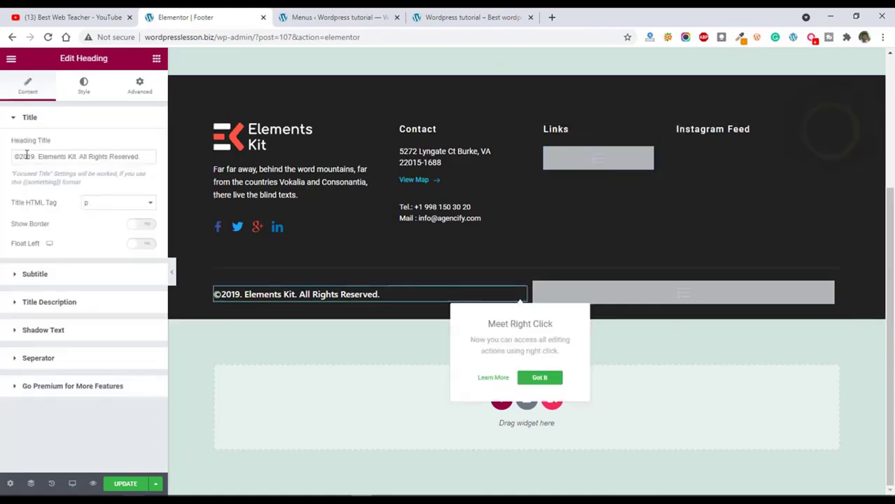
drag(35, 157, 28, 156)
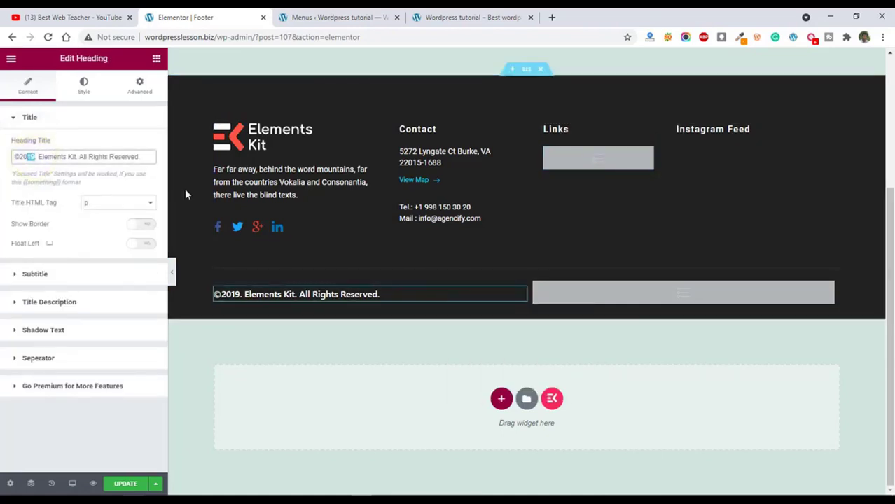
text(21)
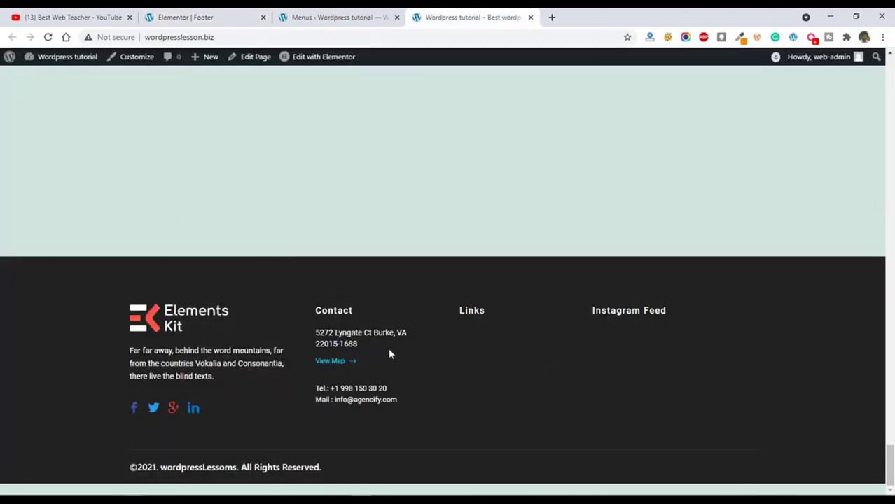
Check the new footer on the live homepage, and return to the start of the page to review the header and hero section.
scroll(383, 350, up, 3)
scroll(382, 350, down, 3)
drag(889, 465, 890, 81)
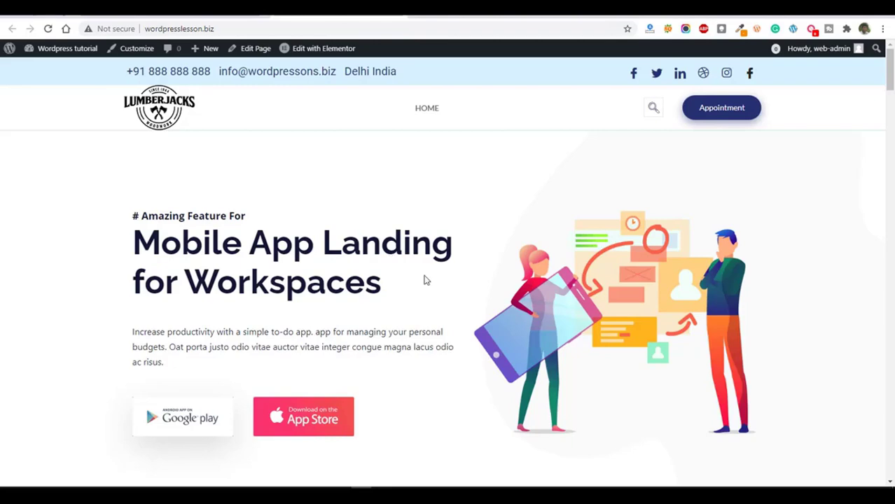
scroll(432, 260, down, 1)
scroll(432, 260, up, 1)
mouse_move(889, 71)
mouse_down()
mouse_move(889, 152)
mouse_move(889, 71)
mouse_up()
Open the homepage in Elementor and replace the hero heading title with "Lorem Ipsum is simply dummy text" from lipsum.com.
click(316, 52)
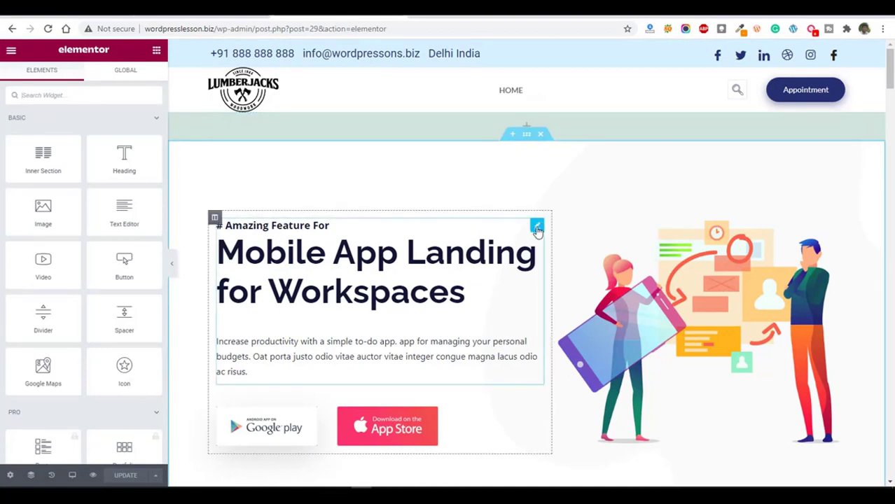
click(537, 228)
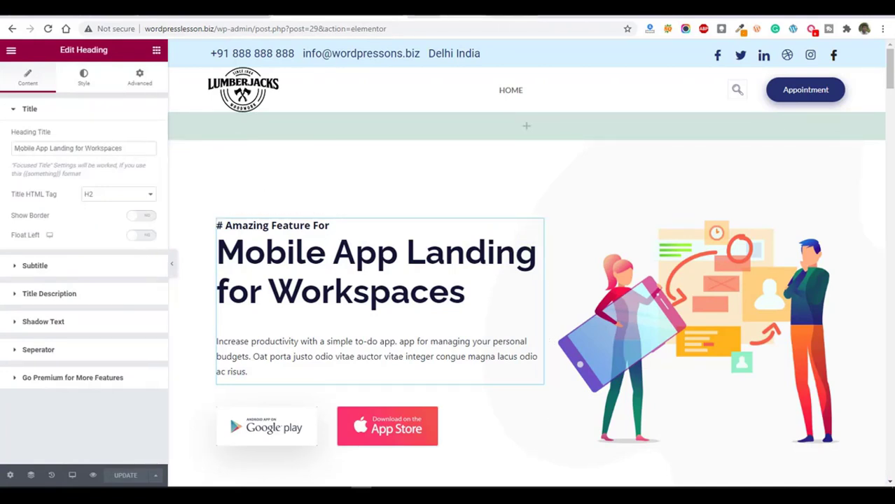
click(462, 14)
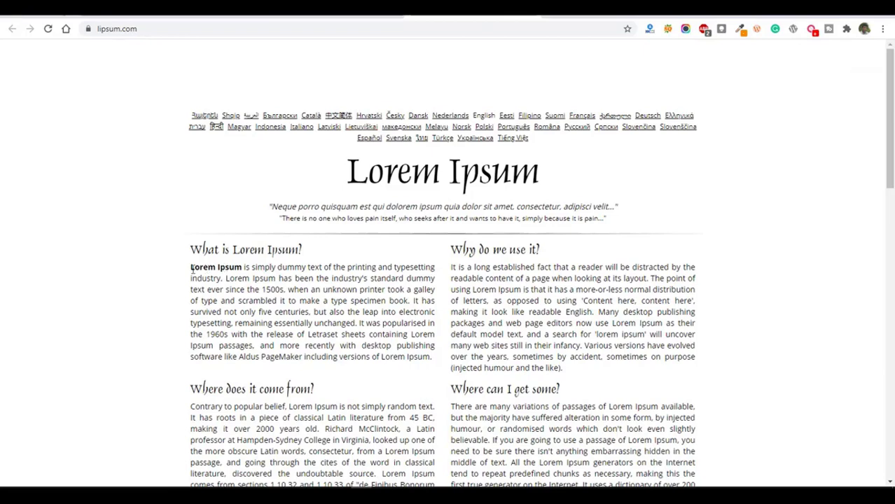
key(ctrl+Tab)
triple_click(126, 147)
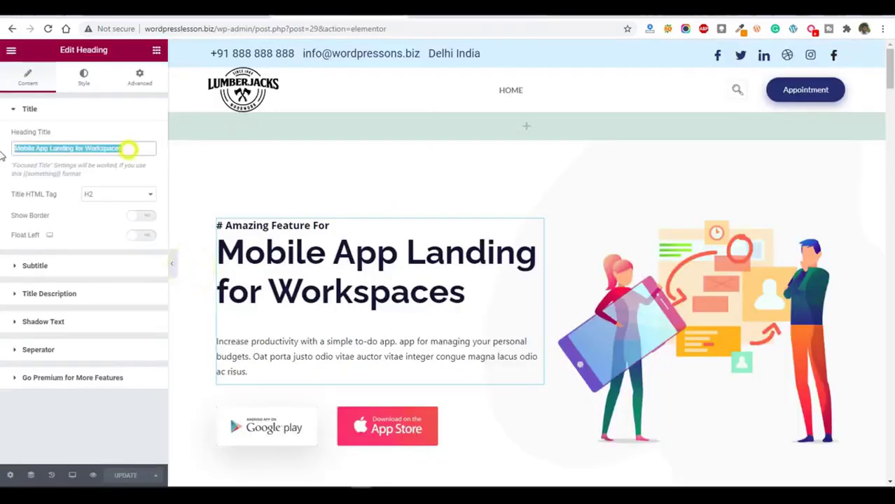
text(Lorem Ipsum is simply dummy text)
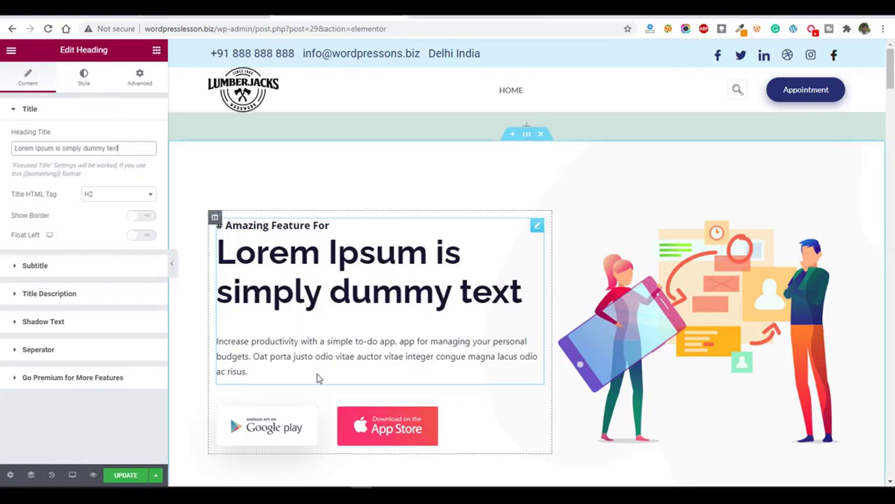
Replace the hero heading's description with the lipsum.com text from "of the printing and typesetting industry" to "ever since the 1500s,".
scroll(316, 378, down, 2)
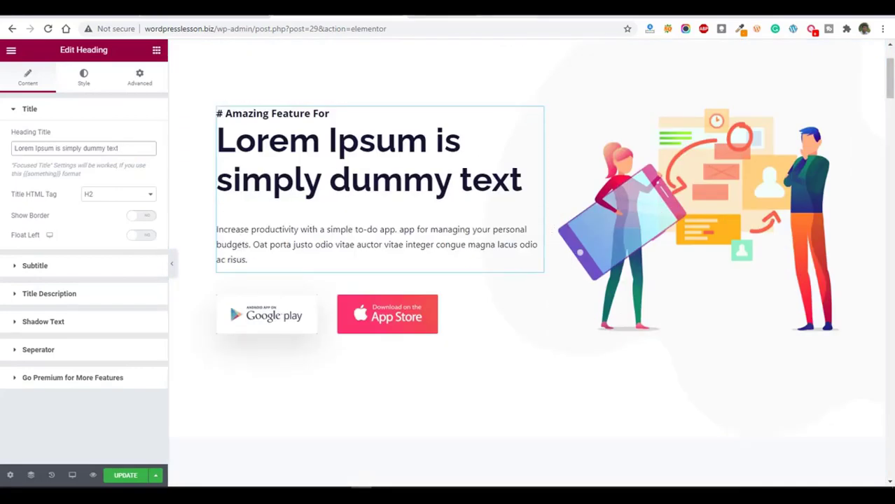
click(446, 14)
drag(324, 268, 297, 291)
key(ctrl+c)
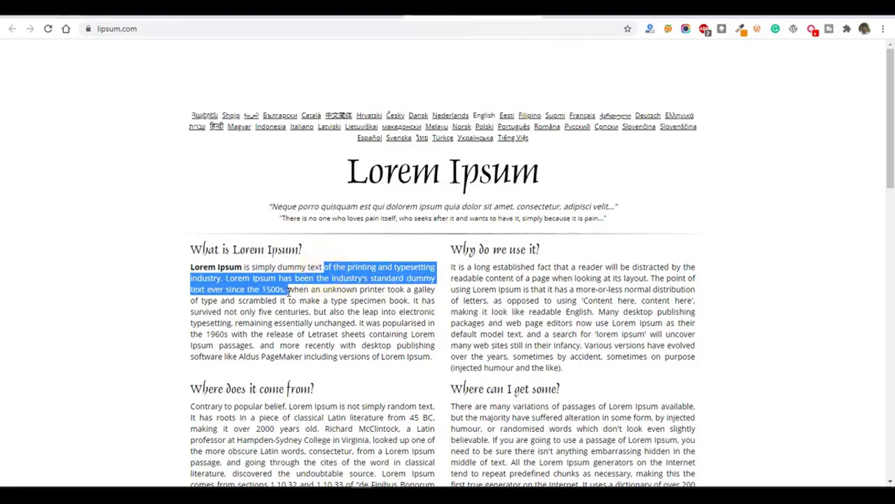
click(306, 14)
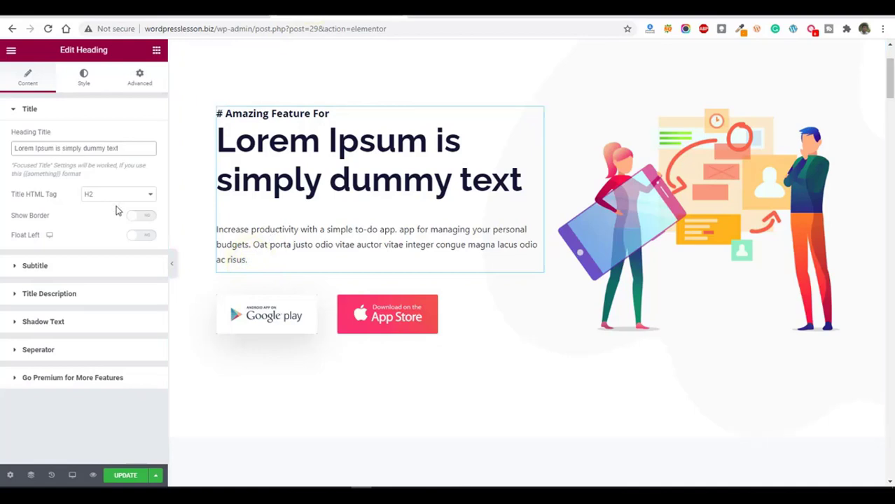
click(68, 268)
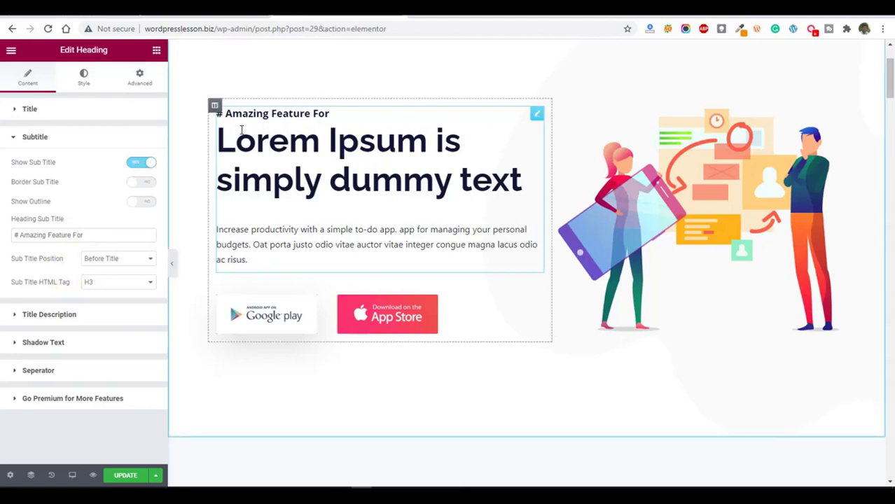
click(78, 317)
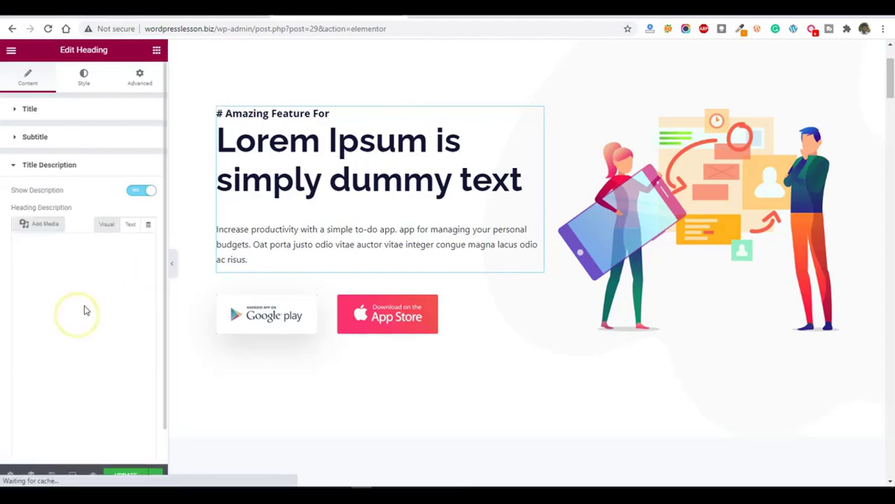
click(129, 225)
drag(96, 323, 10, 273)
key(ctrl+v)
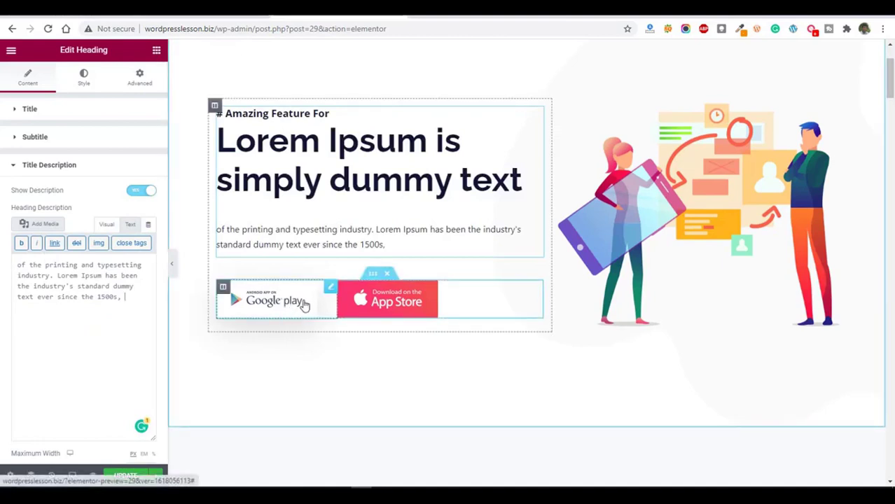
Replace the hero section's illustration of two people with the profile card mockup image from the media library.
click(329, 287)
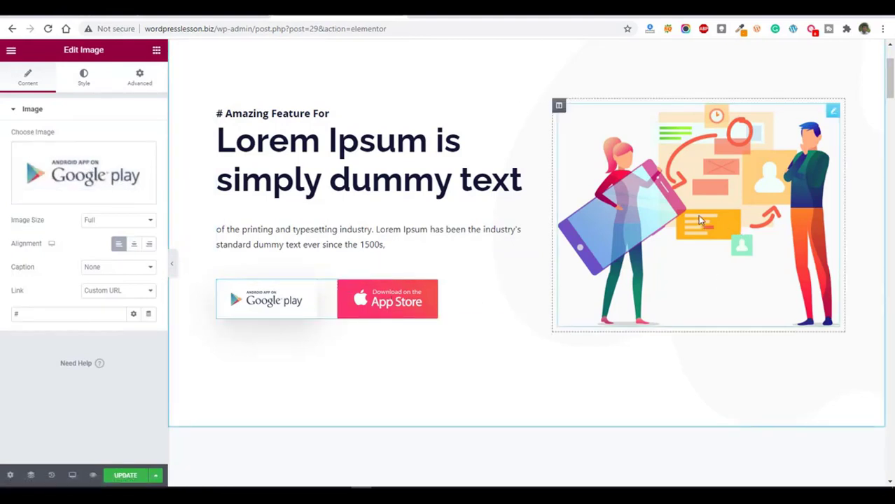
click(832, 111)
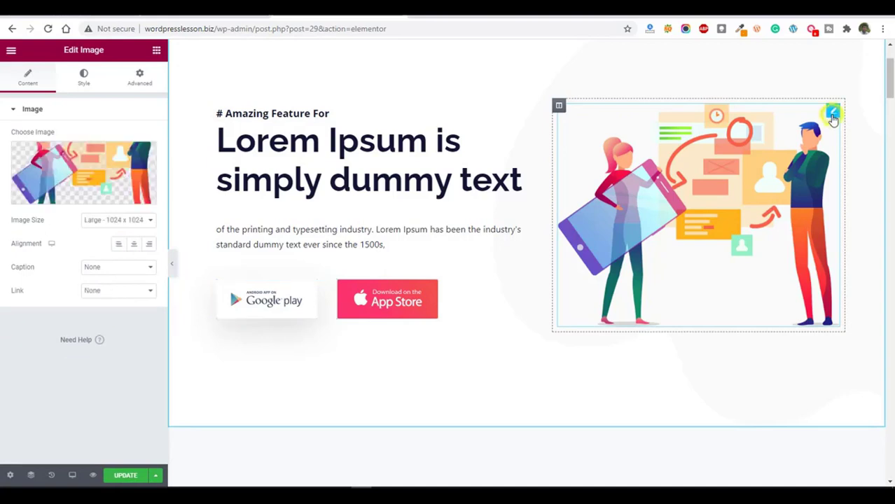
click(94, 168)
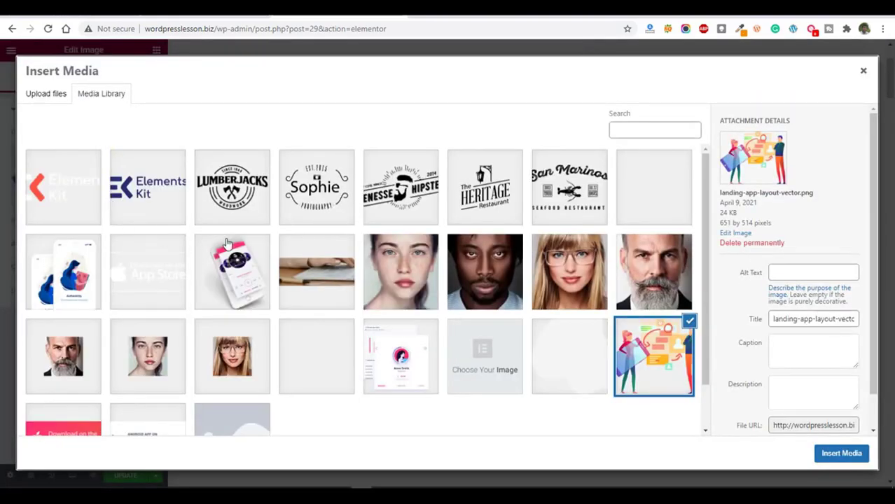
scroll(392, 309, down, 1)
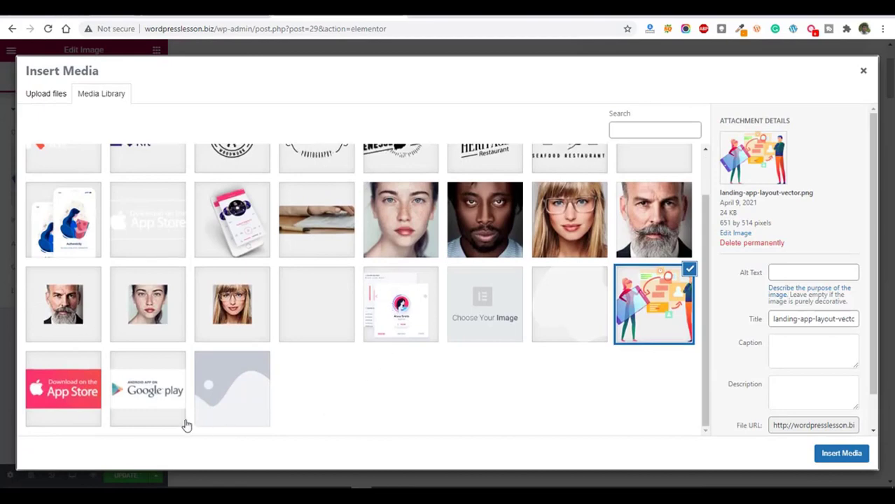
click(391, 312)
click(841, 452)
drag(888, 168, 890, 55)
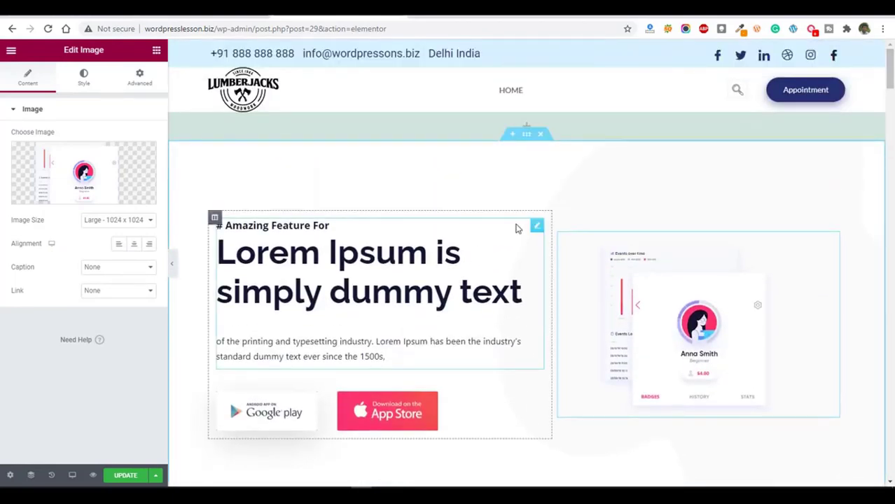
Add an empty section area between the hero section and the "Amazing Features" section.
scroll(527, 306, down, 3)
mouse_move(520, 322)
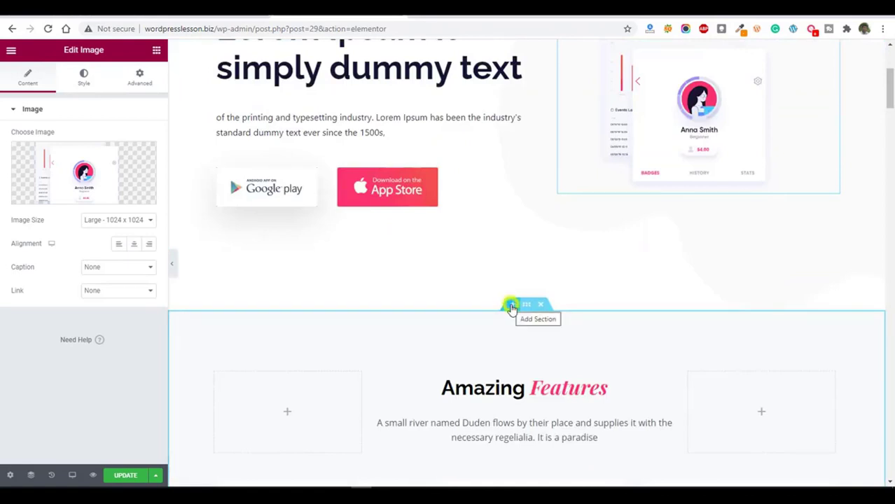
click(512, 306)
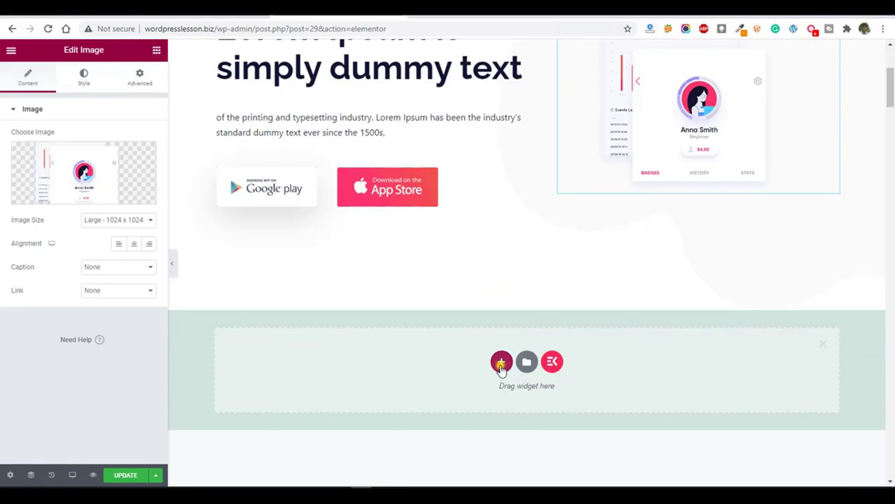
click(501, 367)
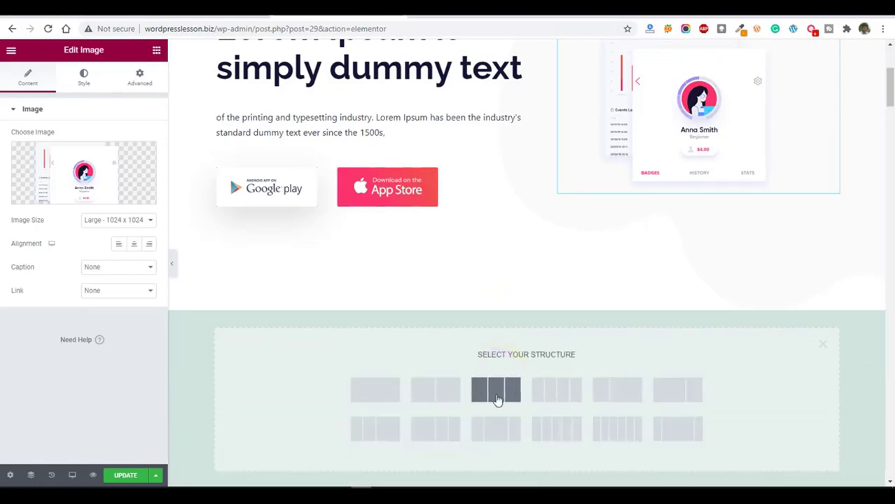
scroll(509, 400, down, 3)
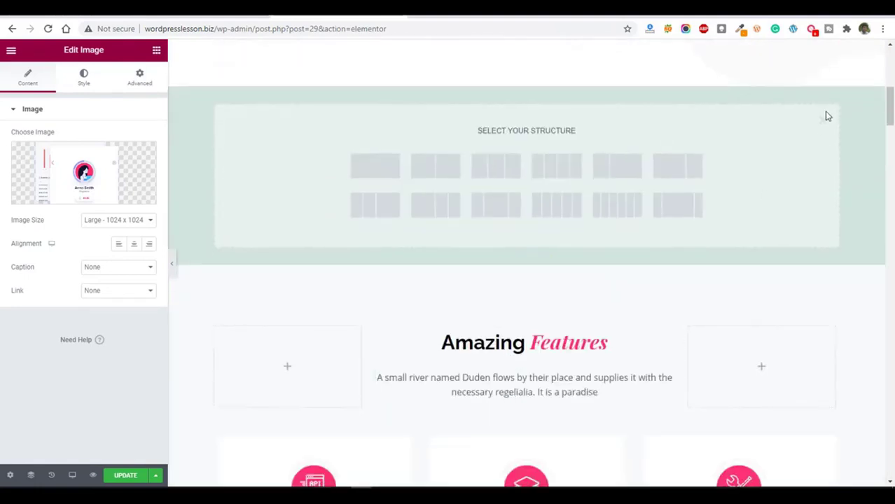
click(822, 125)
Insert the "Landing Page with Elements" call-to-action banner from the ready-made sections of the ElementsKit template library.
scroll(558, 371, up, 3)
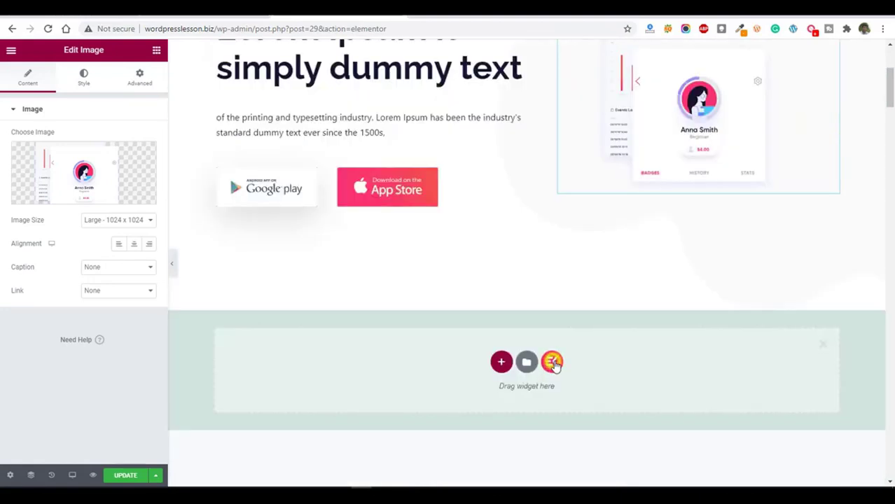
click(553, 363)
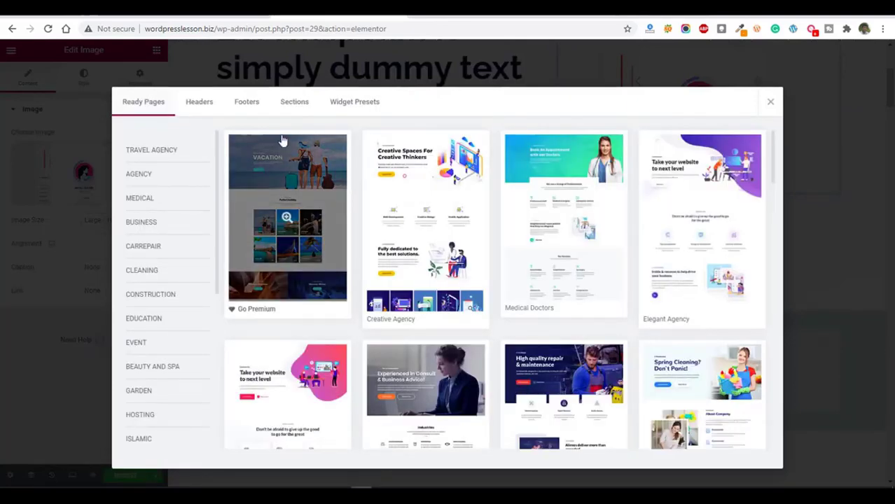
click(294, 102)
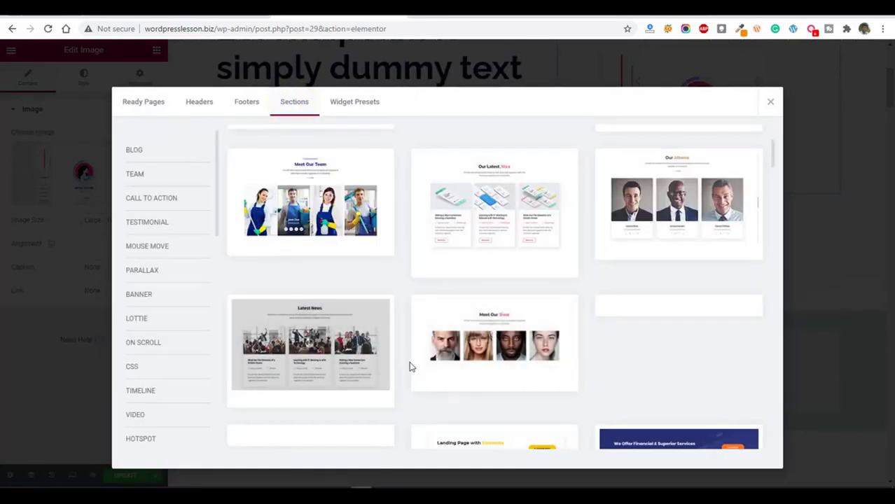
scroll(462, 355, down, 2)
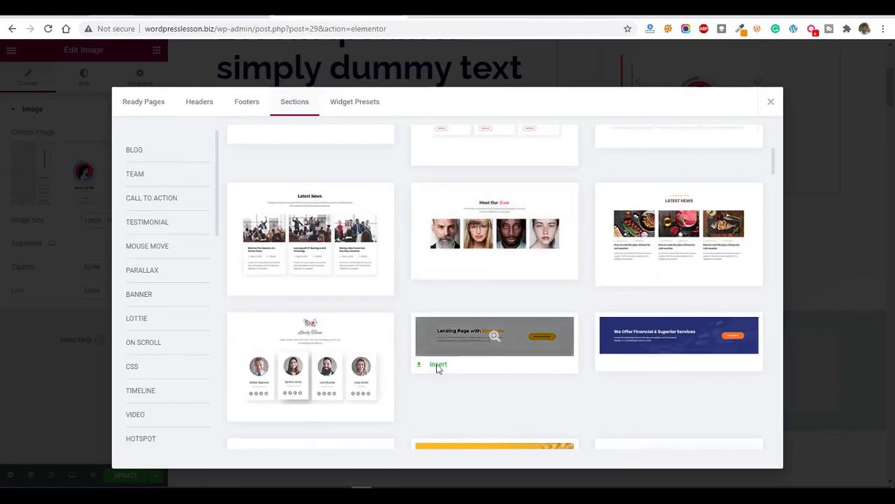
click(439, 364)
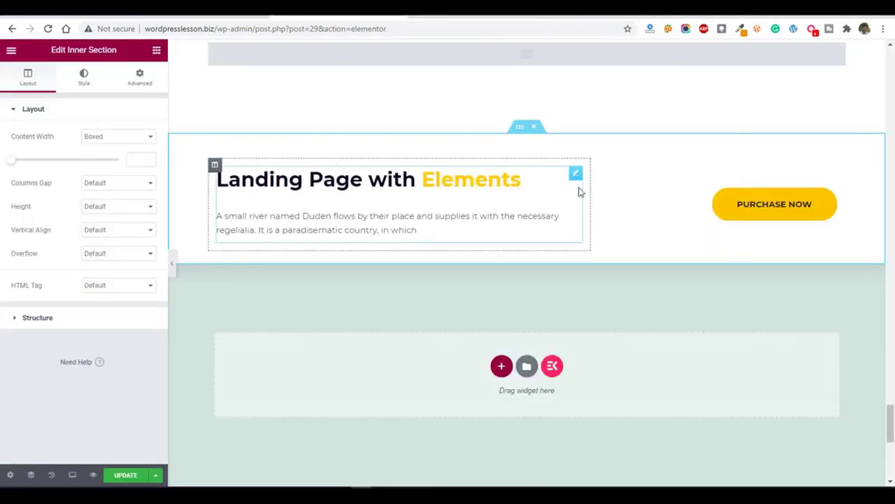
Move the "Landing Page with Elements" section up the page, past the "Our Latest News" section.
drag(518, 130, 470, 98)
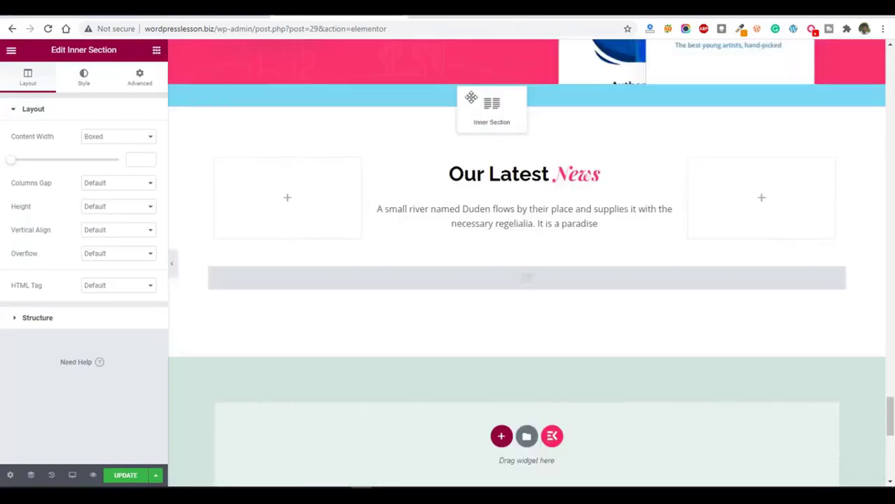
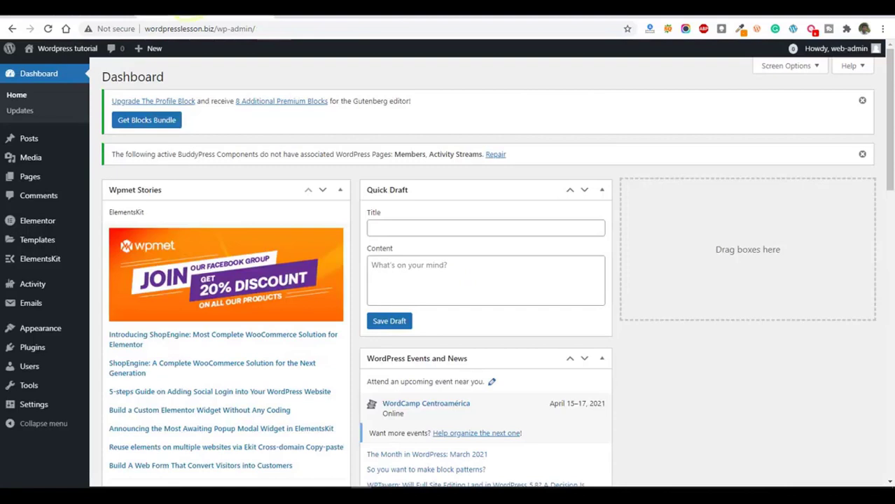
Create a new page titled "About Us" with the Elementor Full Width template and publish it.
mouse_move(28, 180)
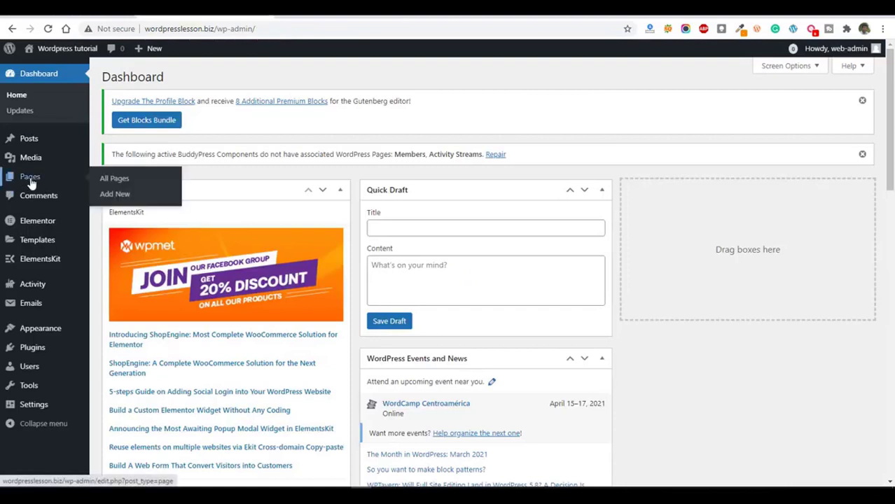
click(119, 197)
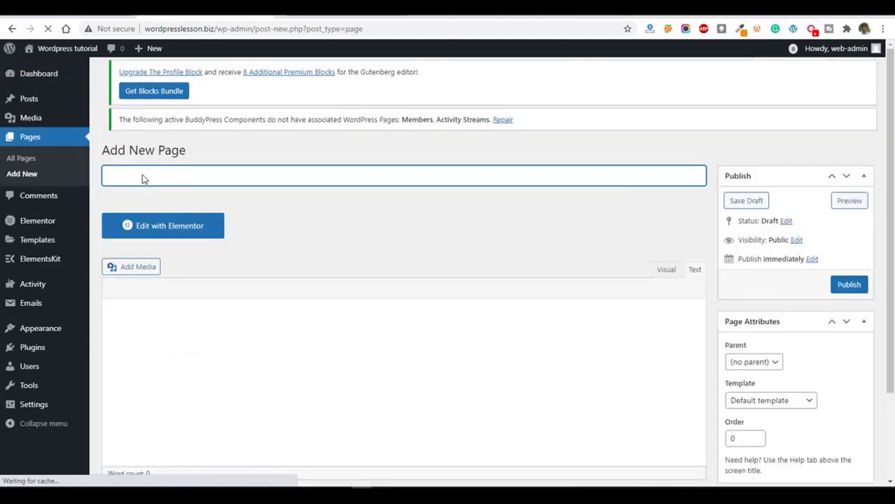
click(139, 184)
text(About Us)
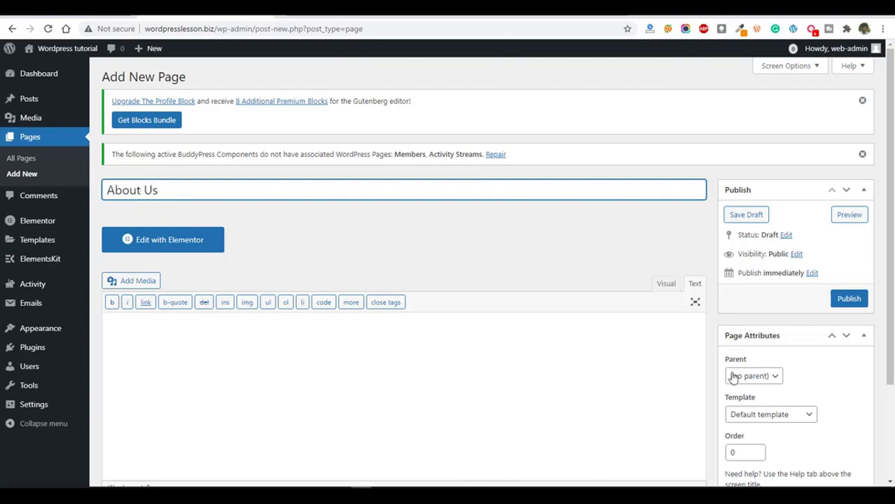
click(770, 413)
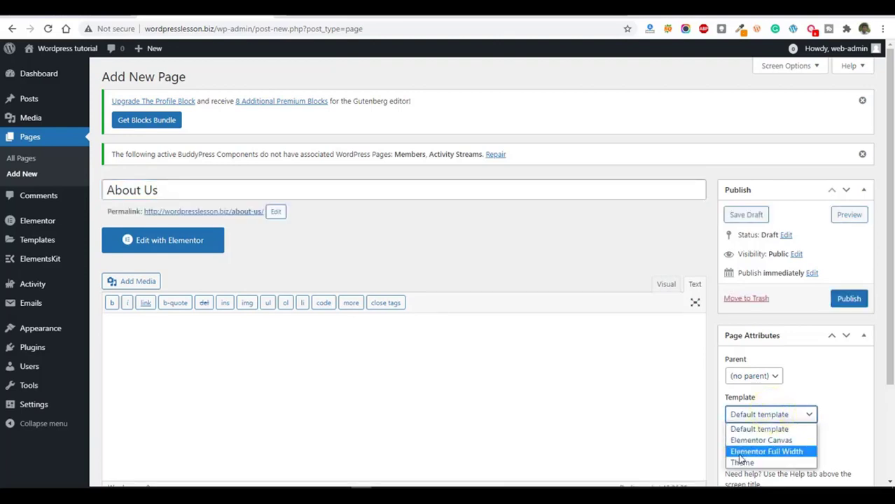
click(765, 453)
click(849, 299)
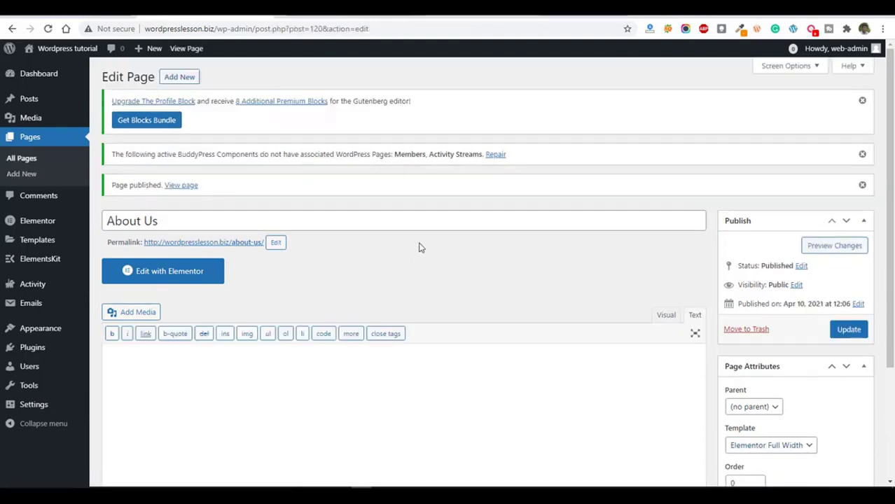
Open the About Us page for editing with Elementor and add a section with two equal columns.
click(142, 274)
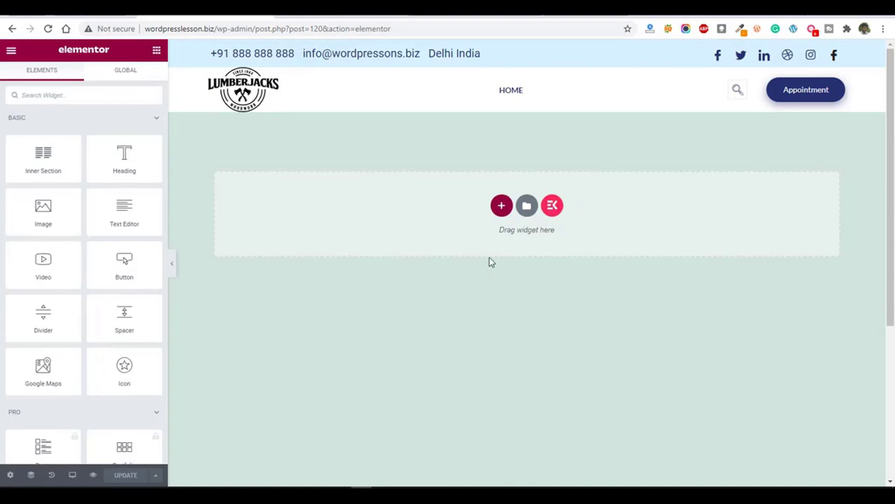
click(500, 208)
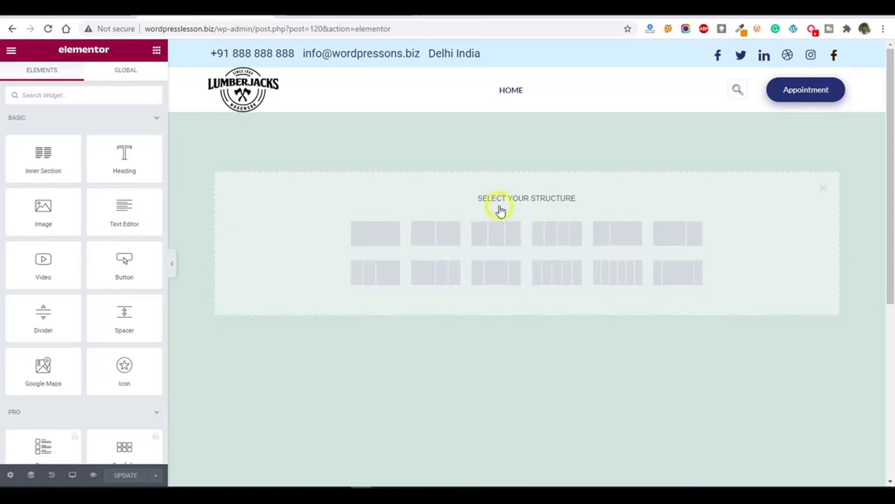
click(435, 235)
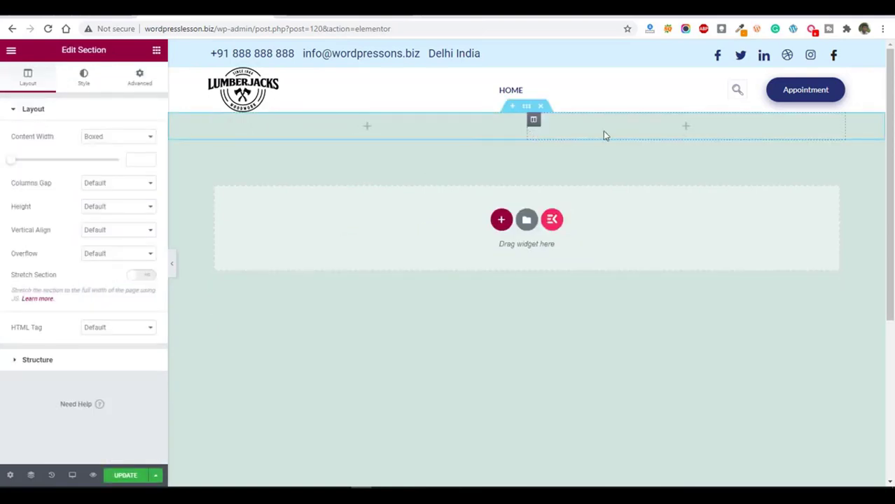
Add an Image widget to the section's first column, showing the large bearded man portrait from the media library.
click(367, 127)
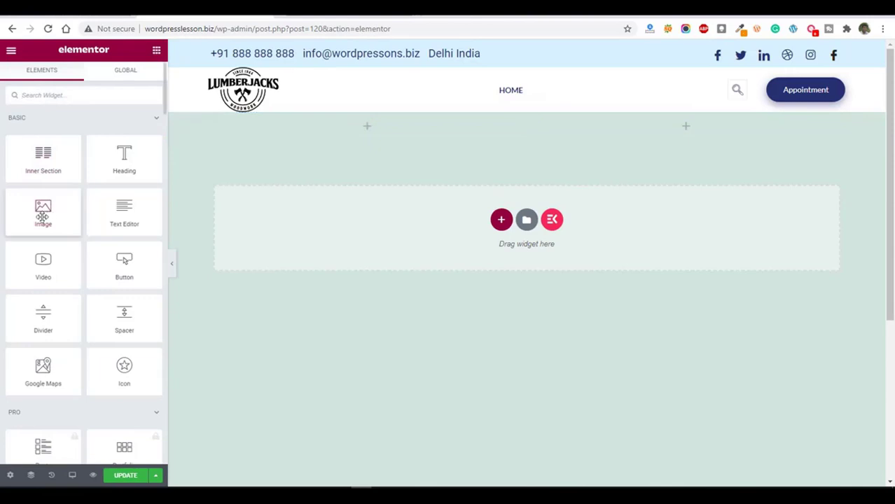
drag(42, 216, 369, 135)
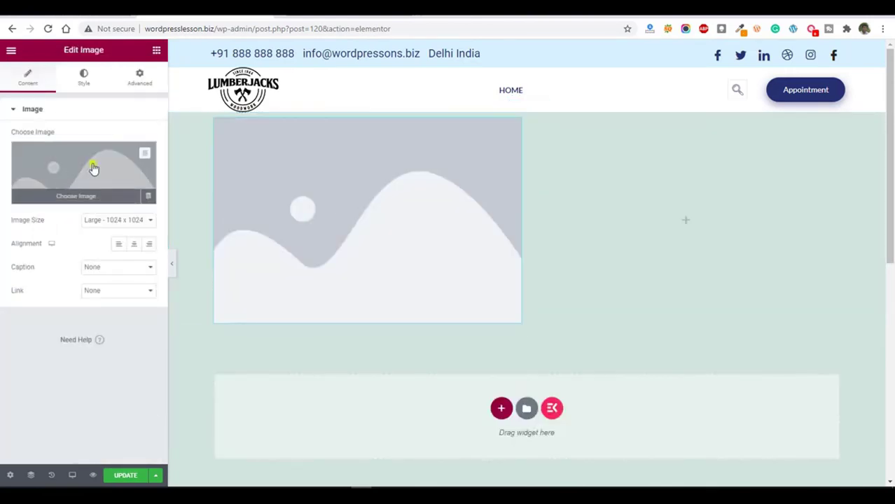
click(93, 168)
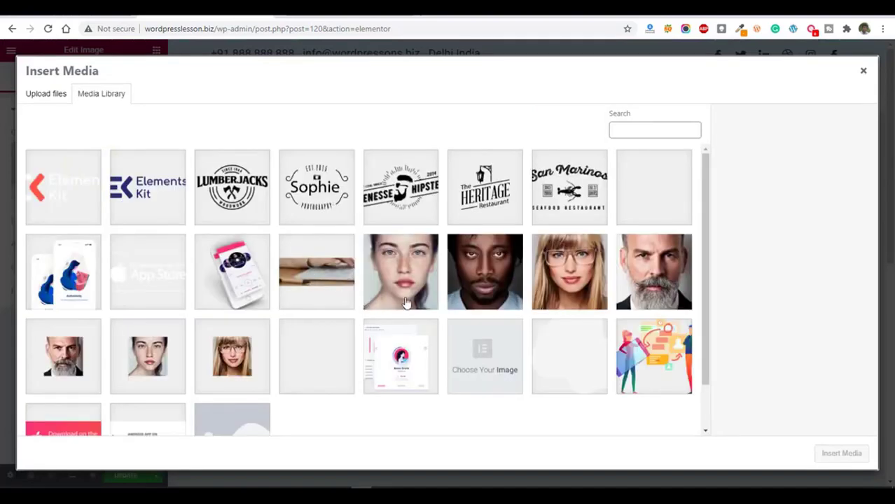
click(638, 284)
click(836, 453)
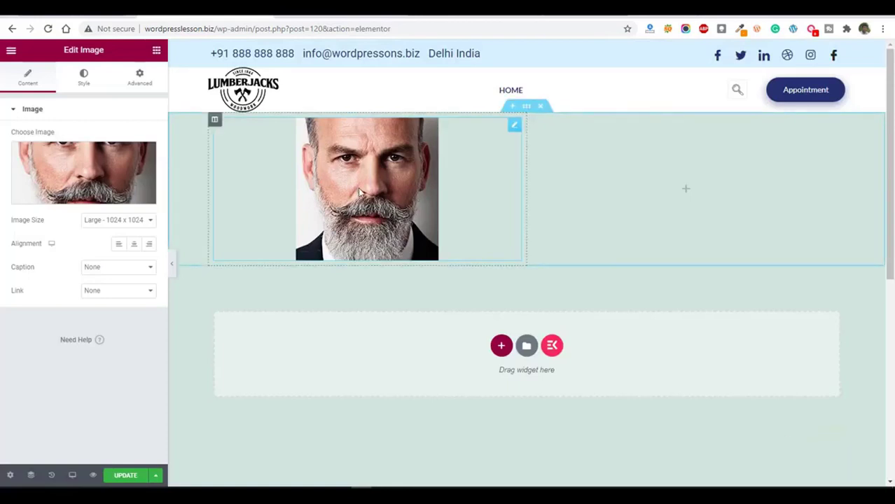
Narrow the portrait's column to about the image's width and add a Text Editor widget to the neighbouring column.
drag(527, 194, 378, 194)
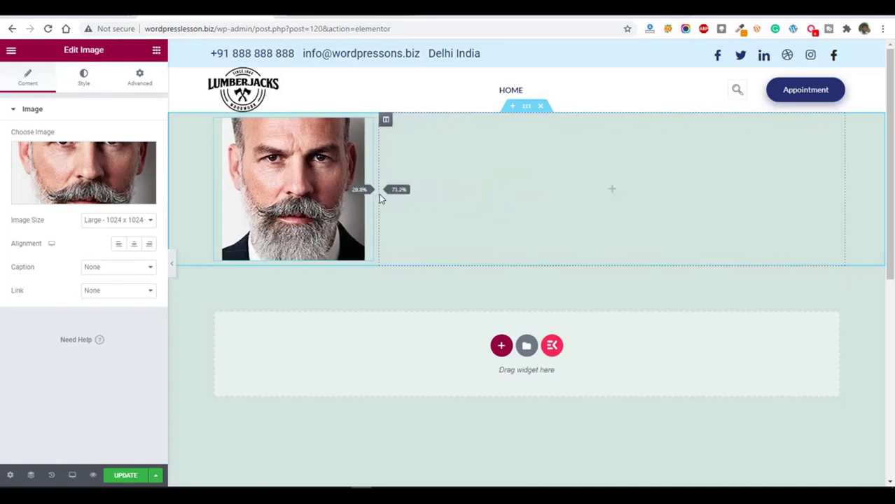
click(611, 192)
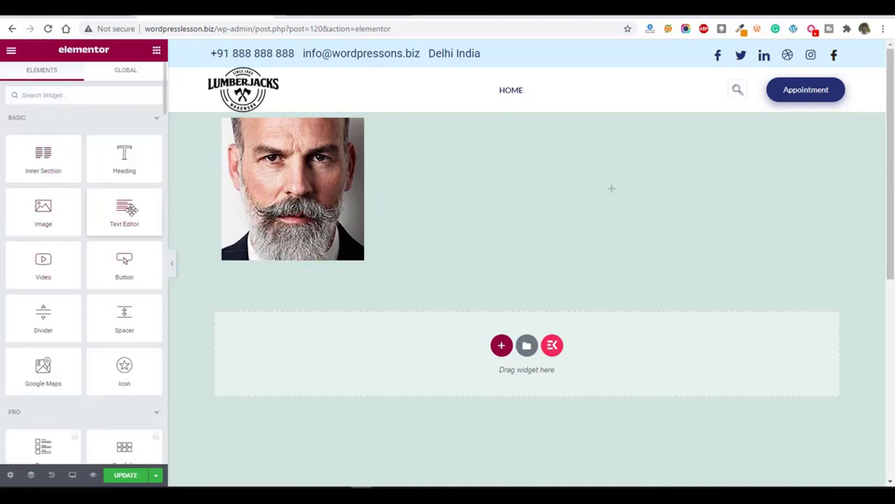
drag(125, 210, 519, 201)
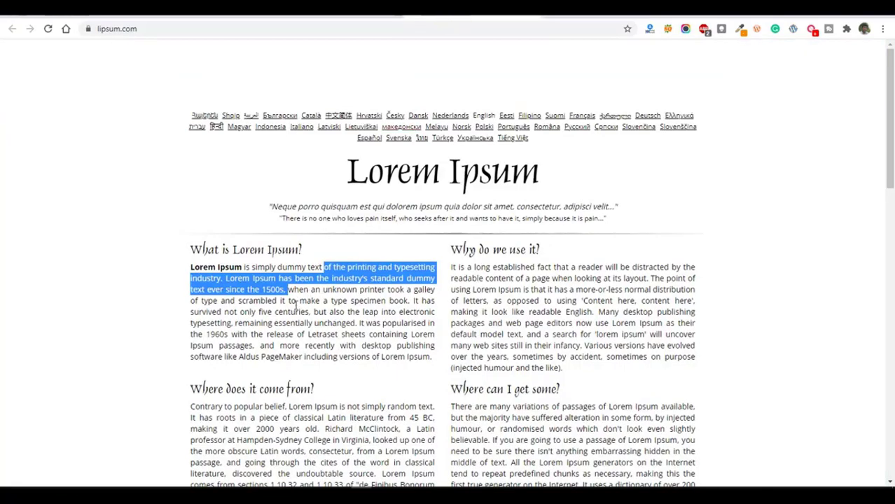
Replace the Text Editor widget's placeholder text with the "What is Lorem Ipsum?" heading and paragraph copied from lipsum.com.
click(296, 306)
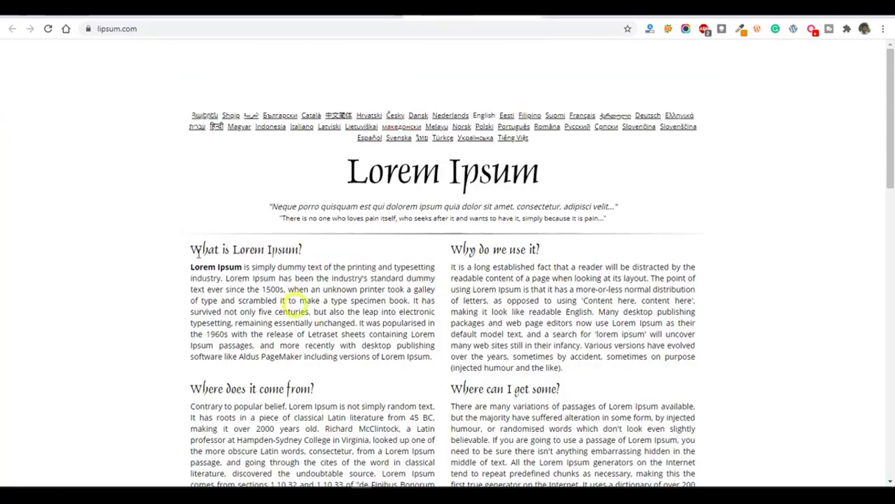
drag(190, 246, 434, 361)
key(ctrl+c)
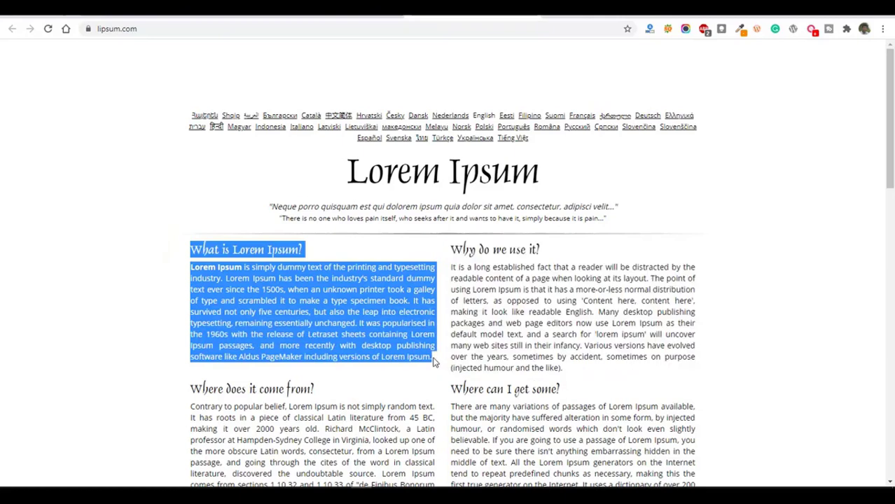
click(336, 11)
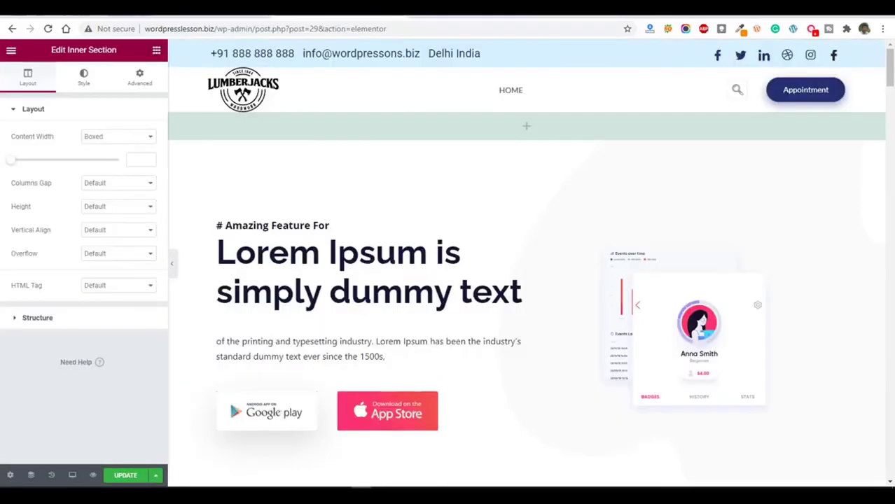
click(203, 10)
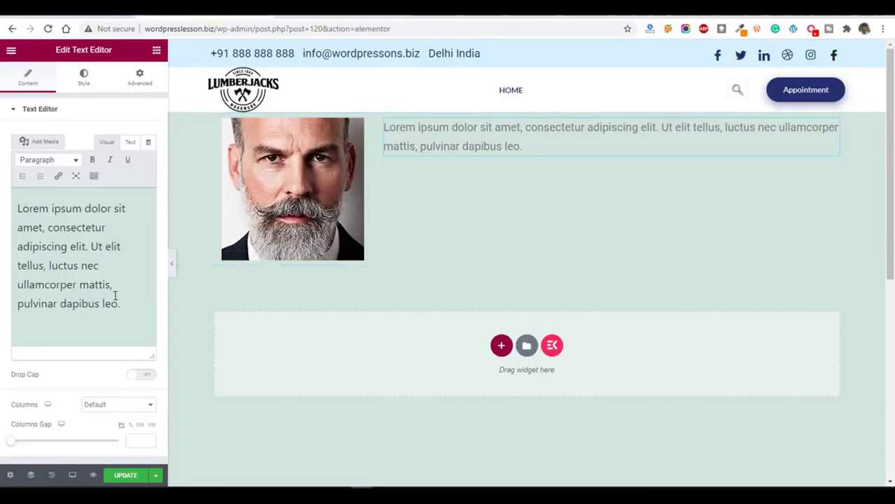
click(130, 141)
click(100, 264)
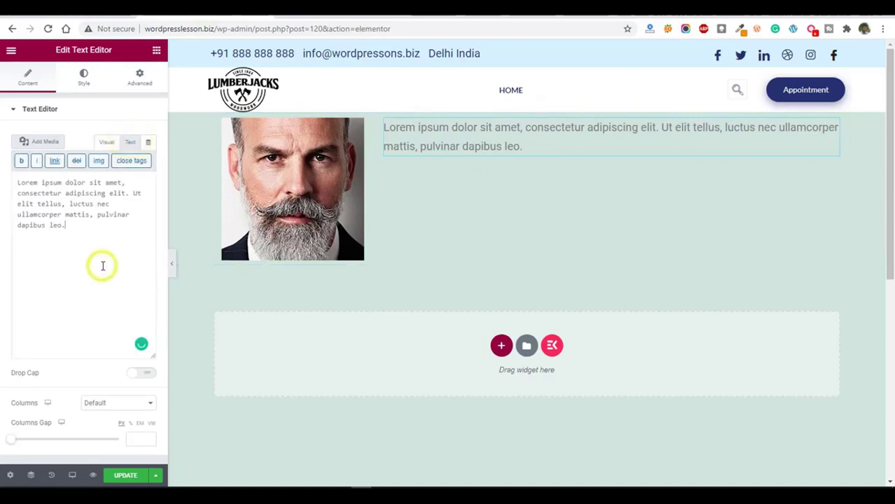
key(ctrl+a)
key(ctrl+v)
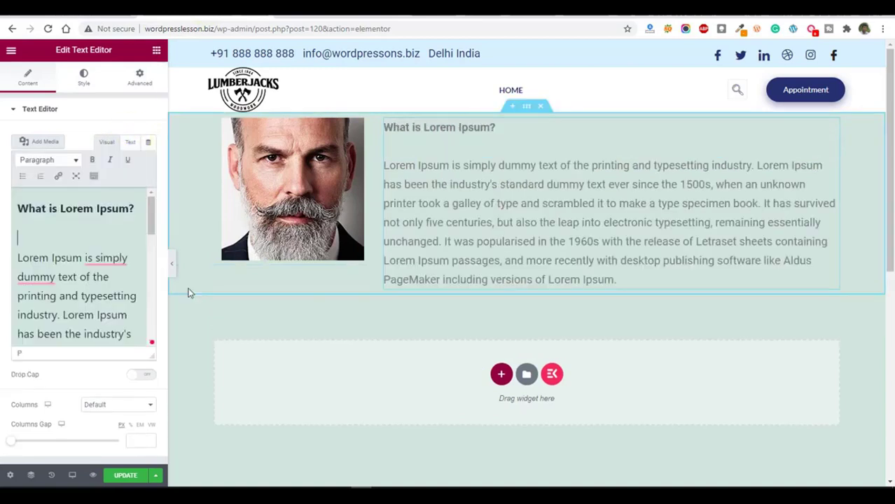
Add a section with four equal columns below the introduction and place an Image widget in its first column.
click(500, 375)
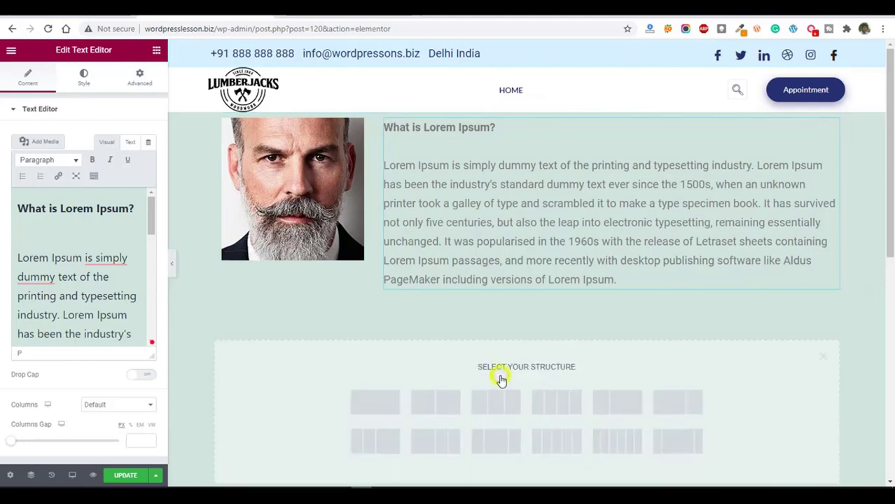
click(556, 402)
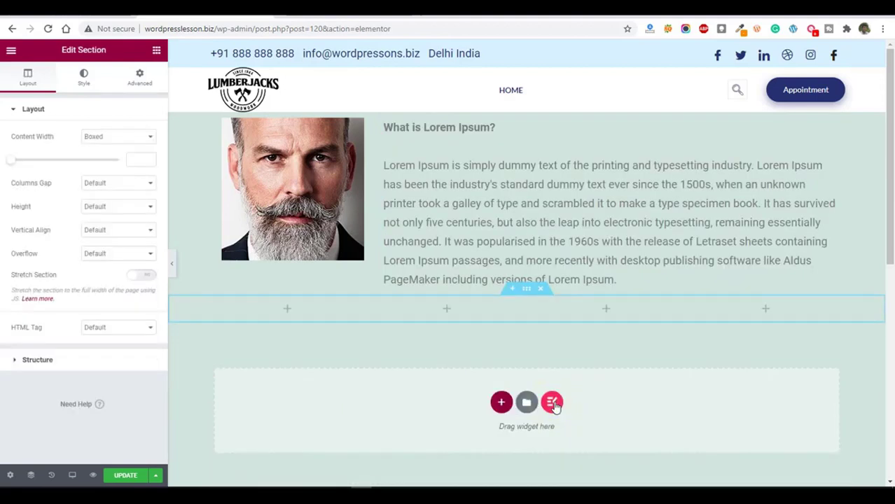
click(287, 310)
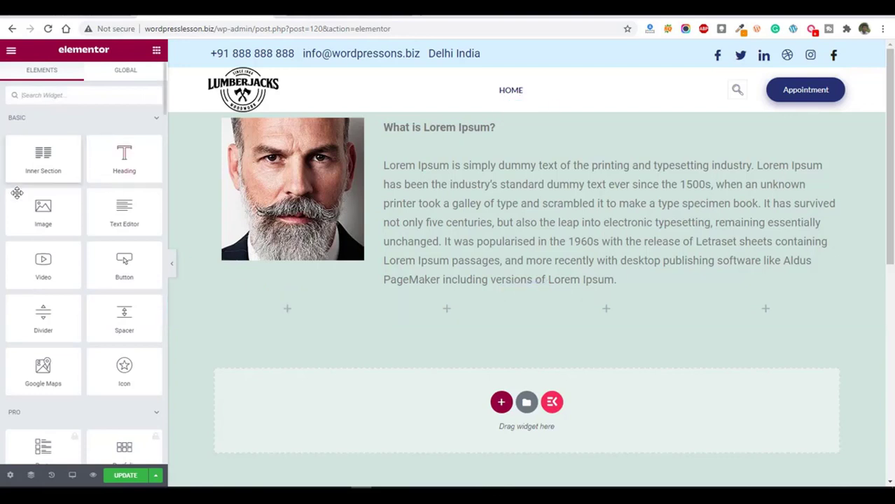
drag(43, 210, 292, 324)
Set the new Image widget's picture to Team_img-4-2.jpeg from the media library.
click(91, 171)
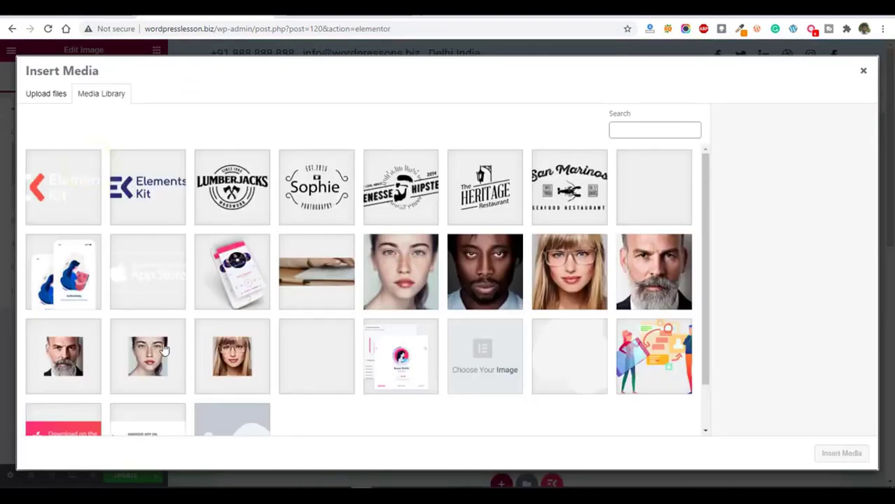
scroll(162, 349, down, 2)
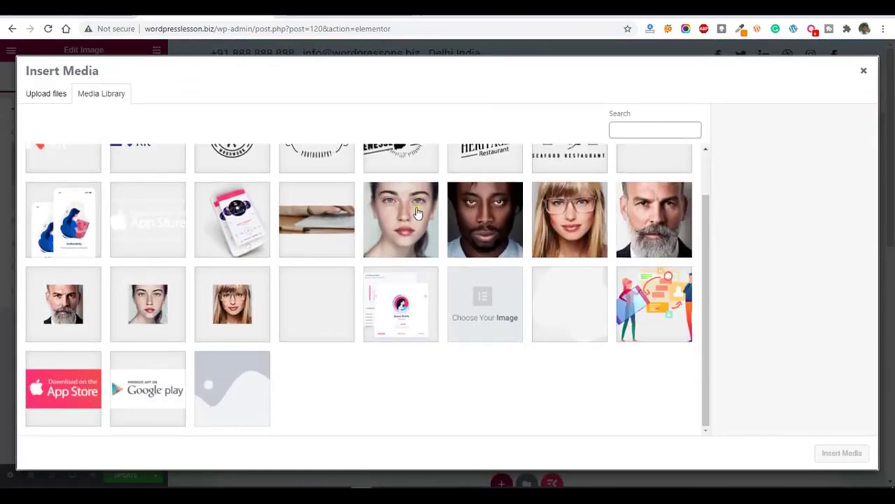
click(417, 213)
click(485, 235)
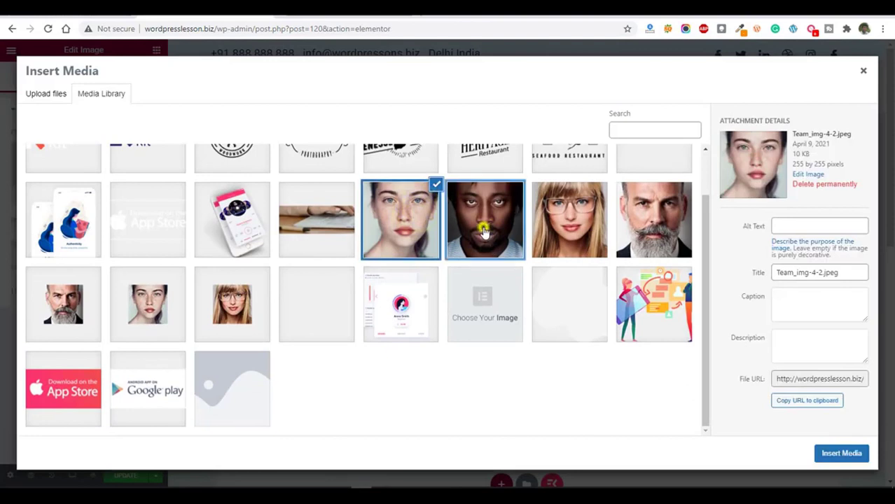
click(429, 213)
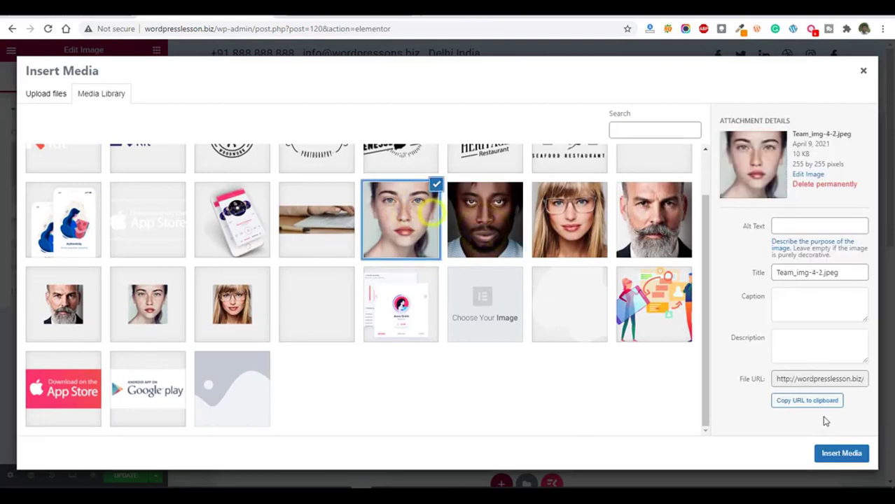
click(834, 453)
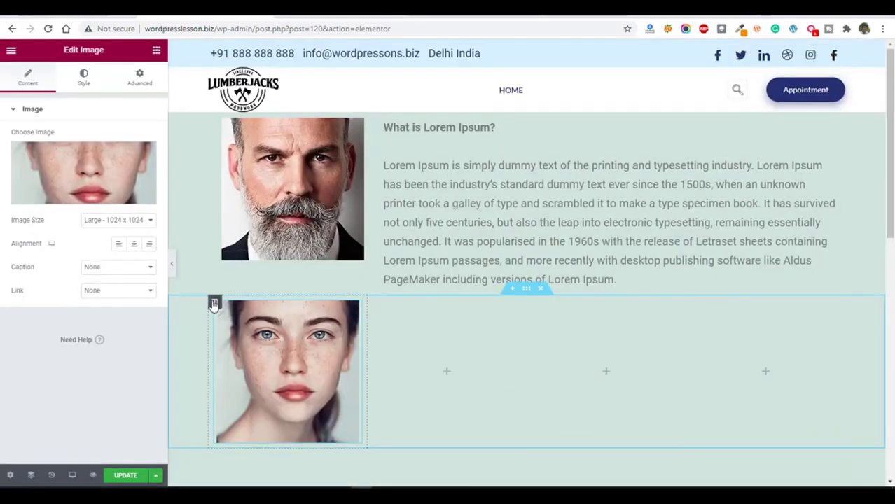
Duplicate the column with the woman's portrait three times so the row holds four portraits.
right_click(214, 304)
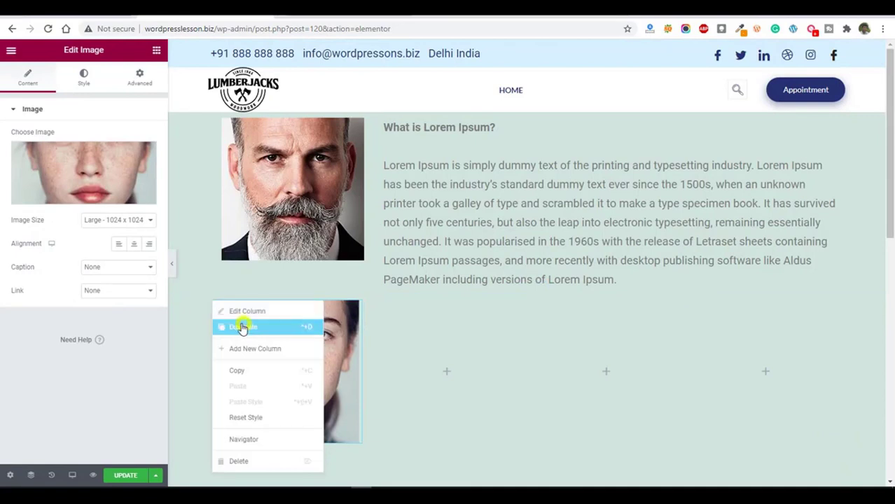
click(237, 325)
right_click(214, 303)
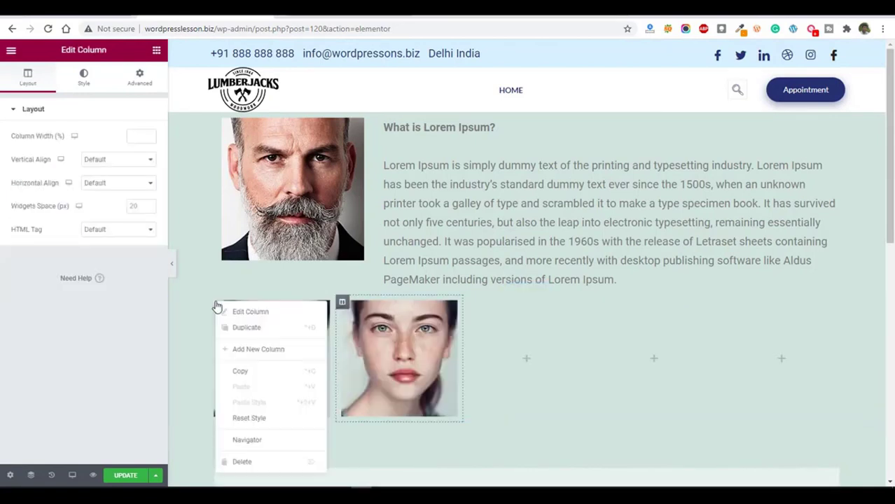
click(244, 328)
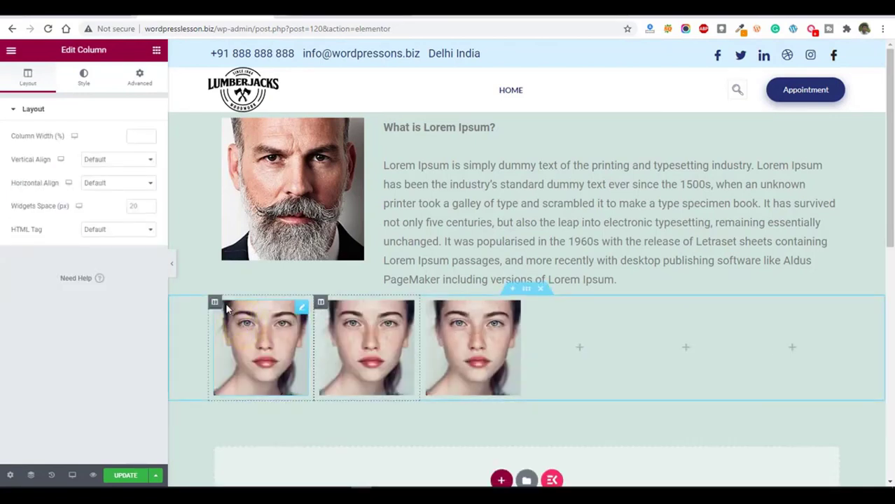
right_click(214, 303)
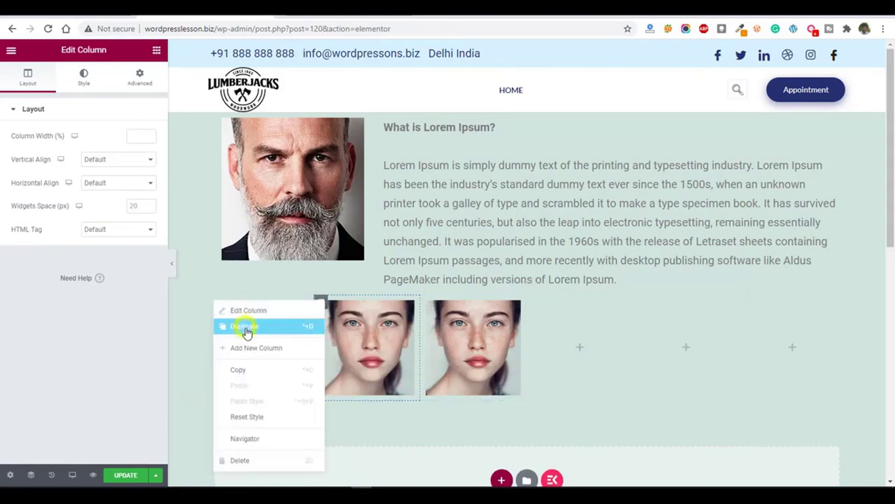
click(245, 329)
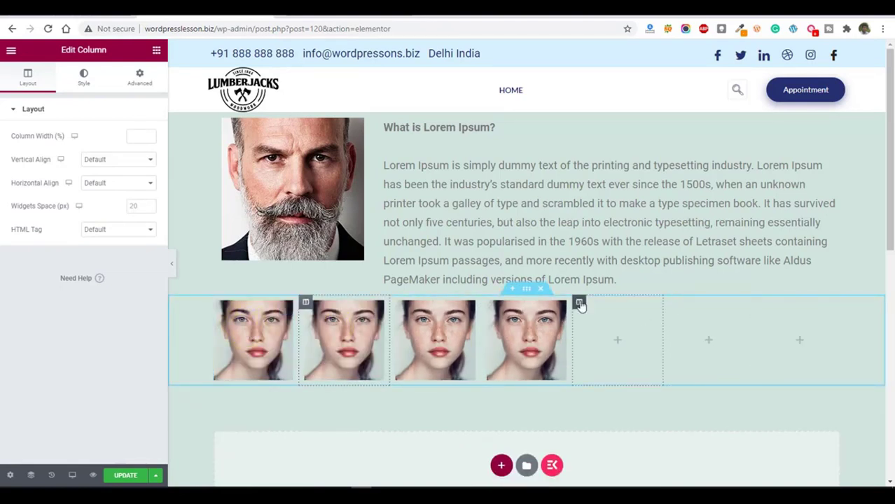
Delete the empty columns from the portrait row and replace the duplicated woman's portraits with three different team photos.
right_click(579, 303)
click(606, 461)
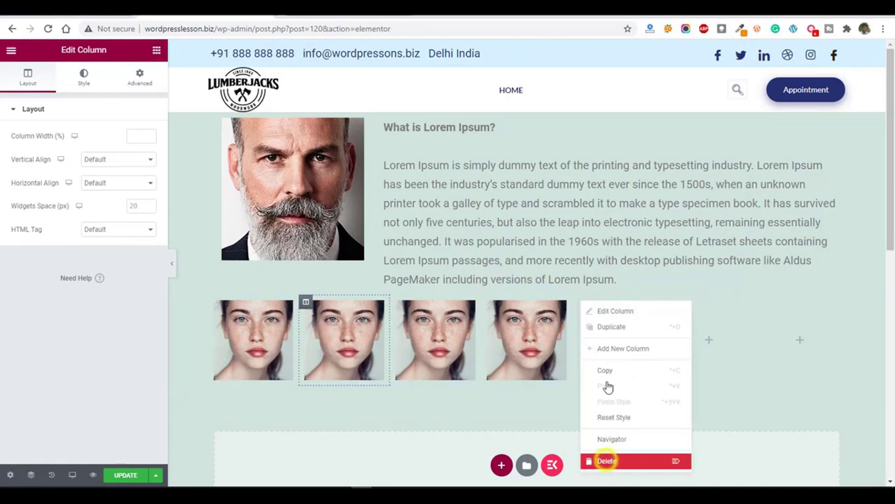
click(516, 308)
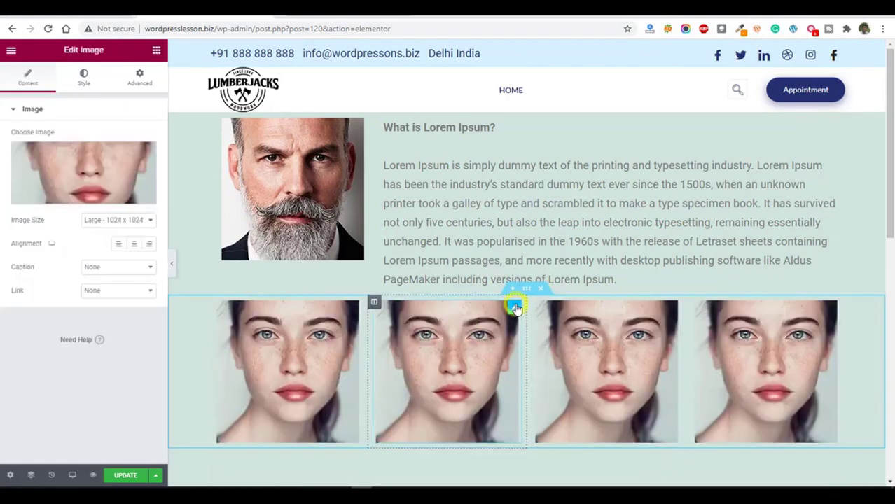
click(94, 168)
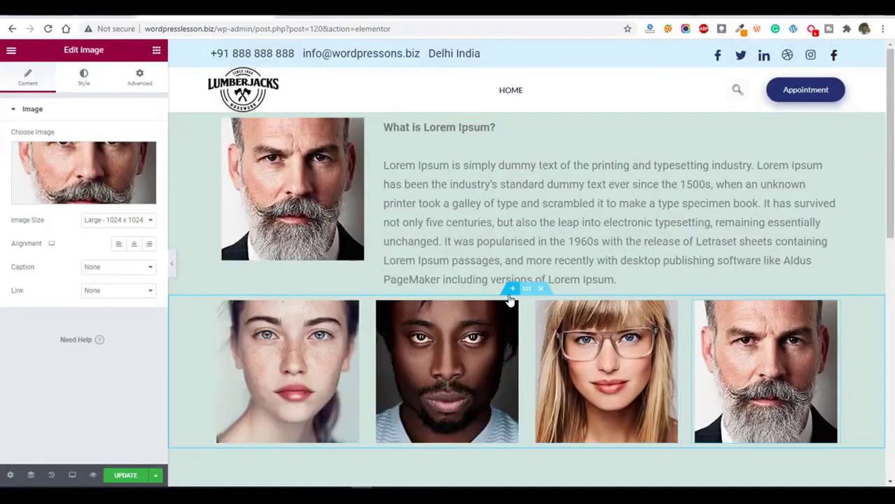
Insert a single-column section above the portrait row and place a Heading widget in it.
click(511, 289)
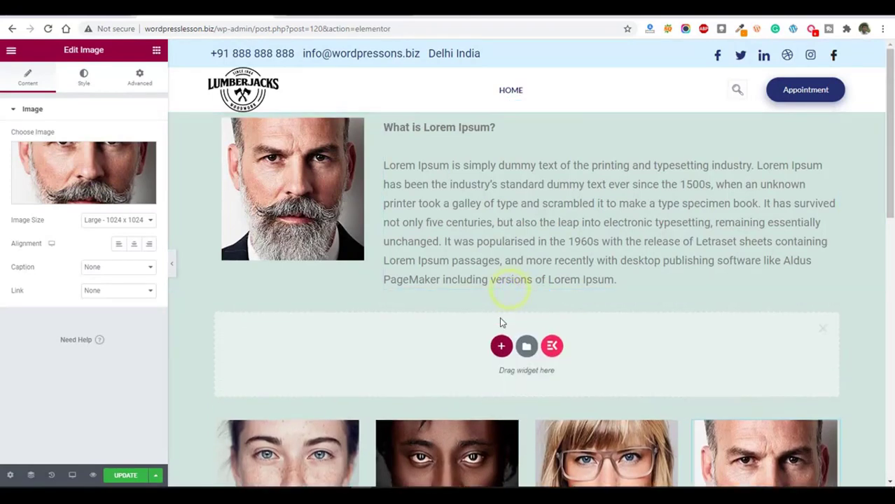
click(500, 347)
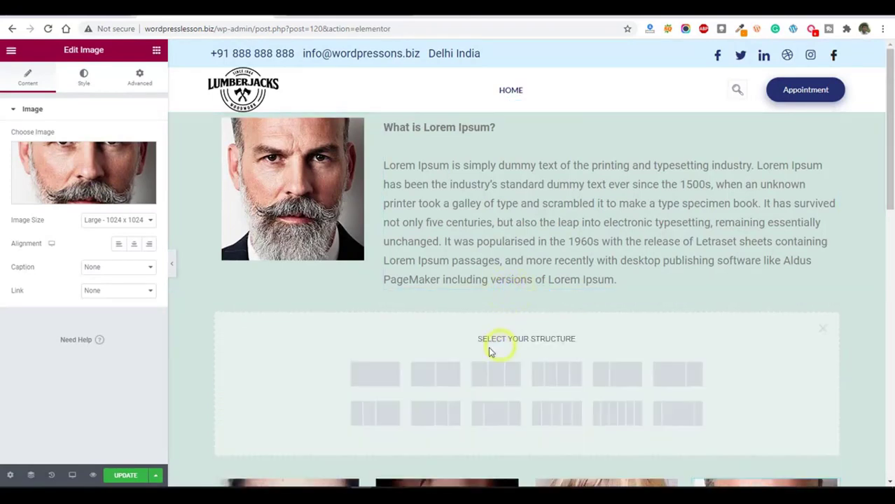
click(385, 373)
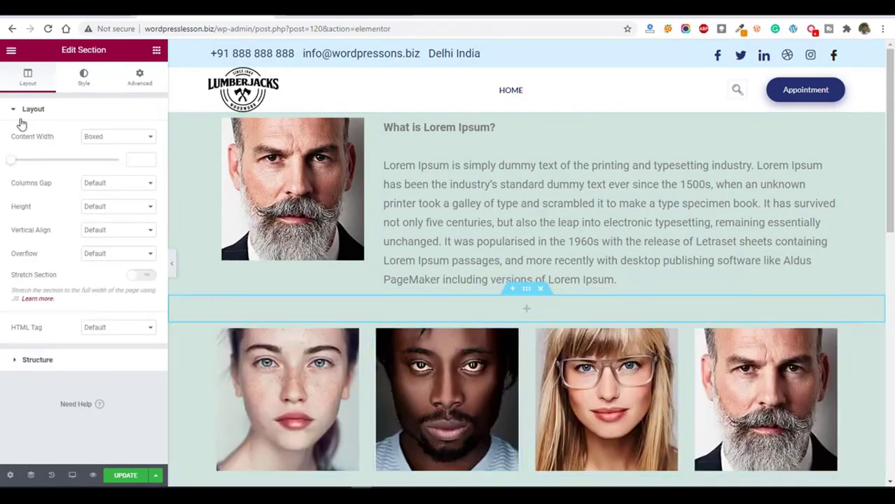
click(158, 52)
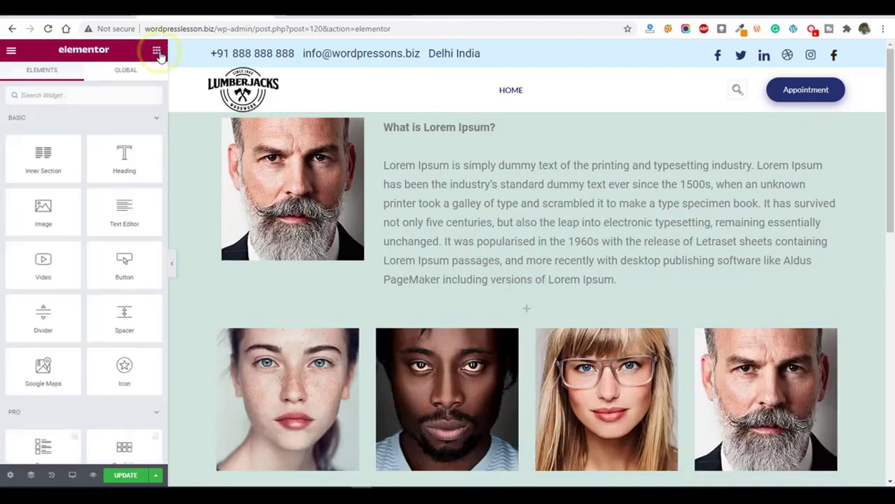
drag(124, 158, 525, 310)
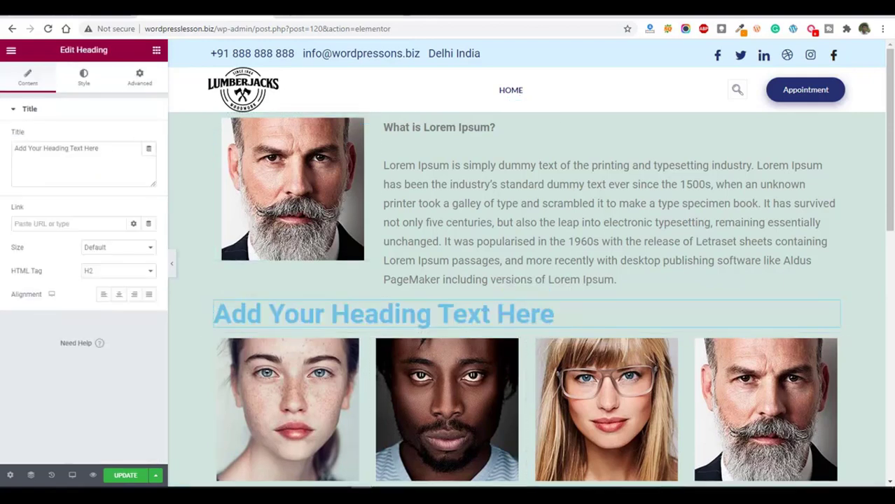
Set the heading's title to "Lorem Ipsum", copied from lipsum.com, and center it.
click(429, 14)
click(356, 170)
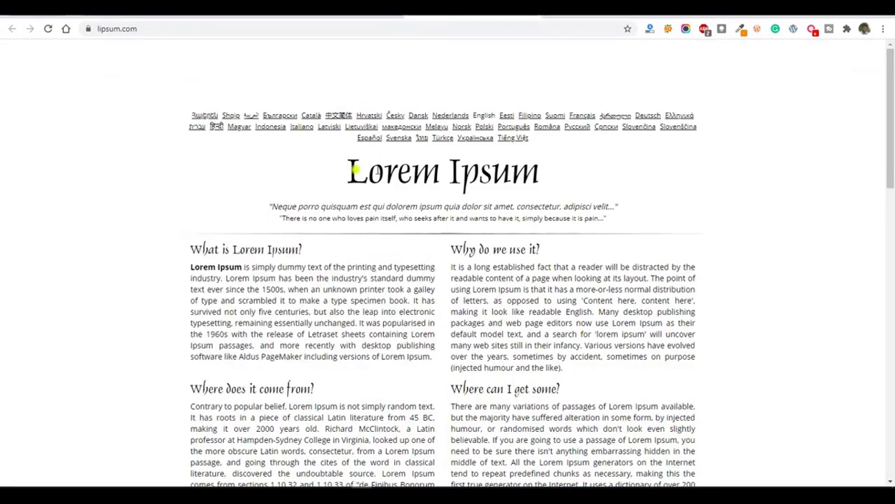
drag(355, 169, 557, 172)
key(ctrl+c)
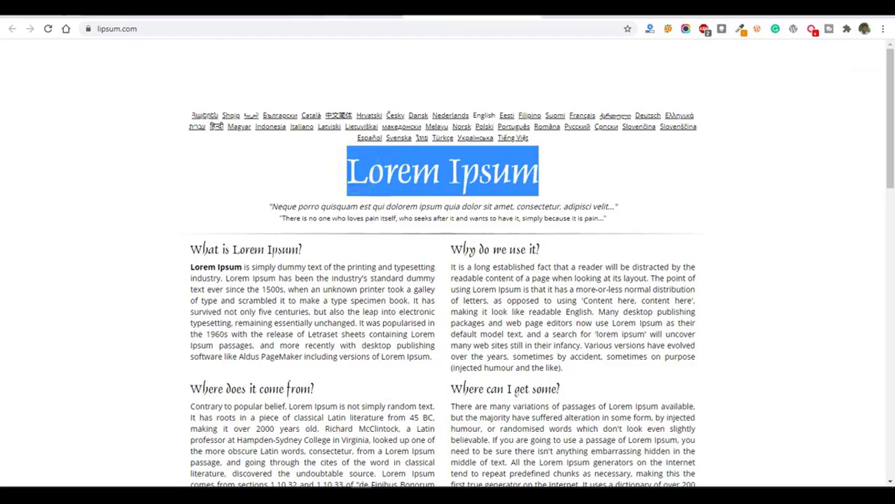
click(335, 14)
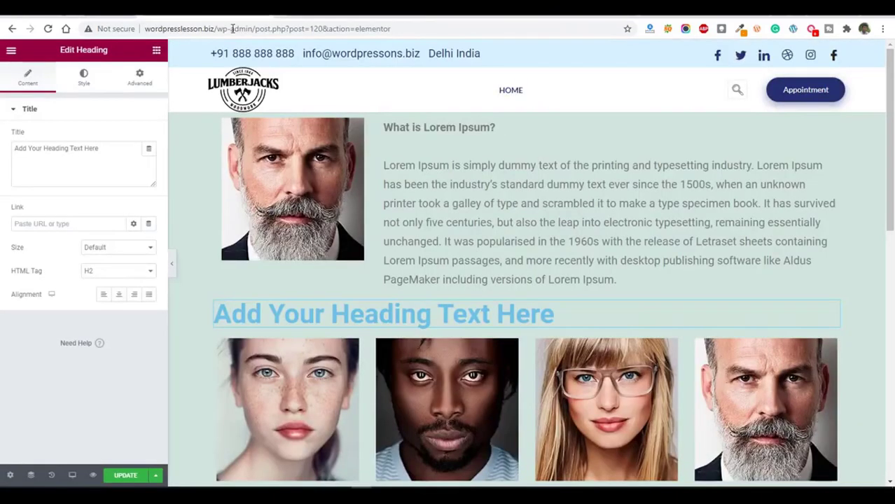
triple_click(101, 149)
key(ctrl+v)
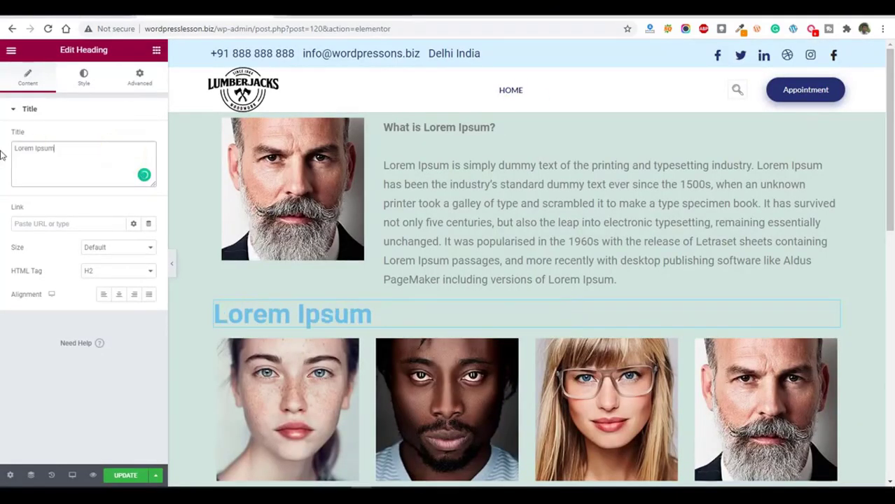
click(119, 295)
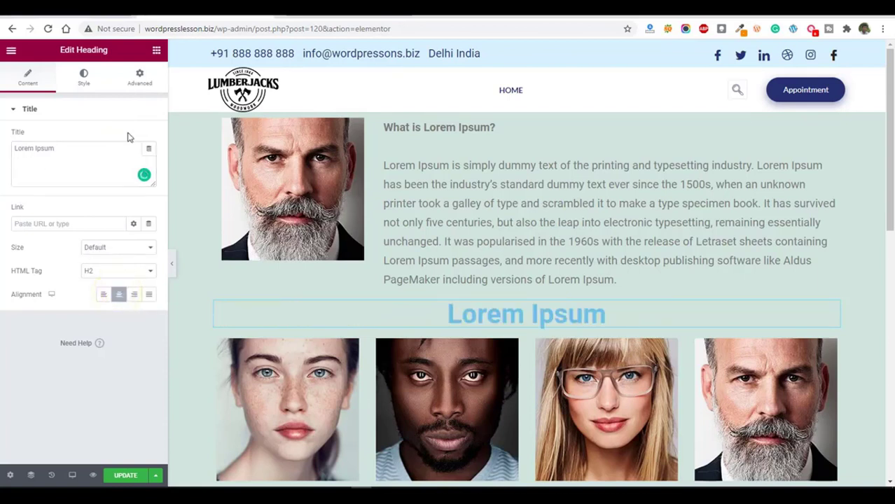
Set the "Lorem Ipsum" heading's text color to #212121.
click(84, 79)
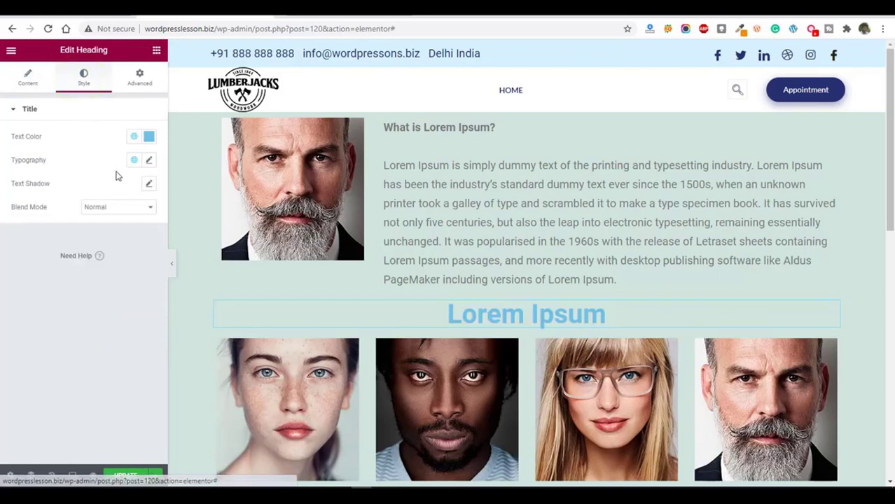
click(148, 136)
drag(79, 191, 21, 260)
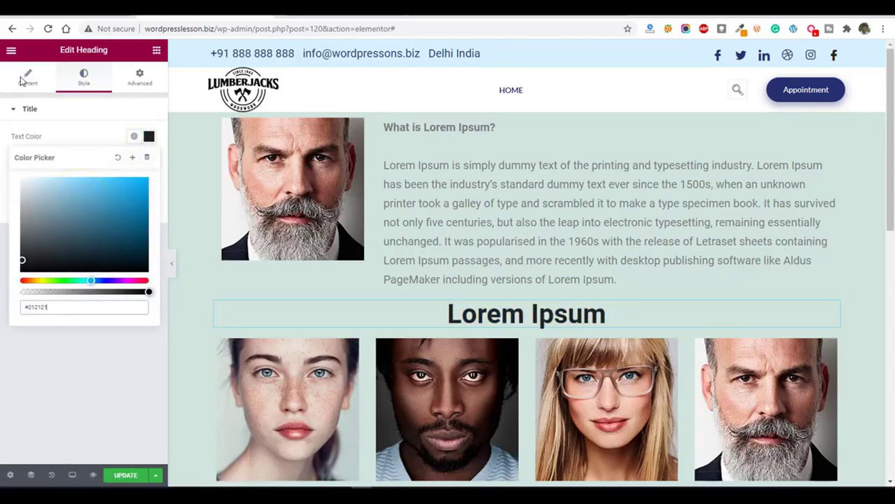
click(105, 77)
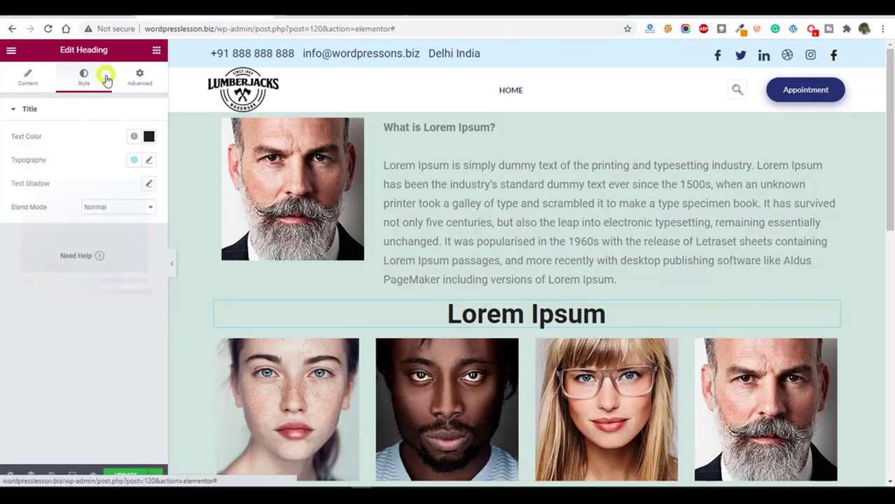
Set the "Lorem Ipsum" heading's font size to 35 px, keeping the Roboto font family.
click(148, 162)
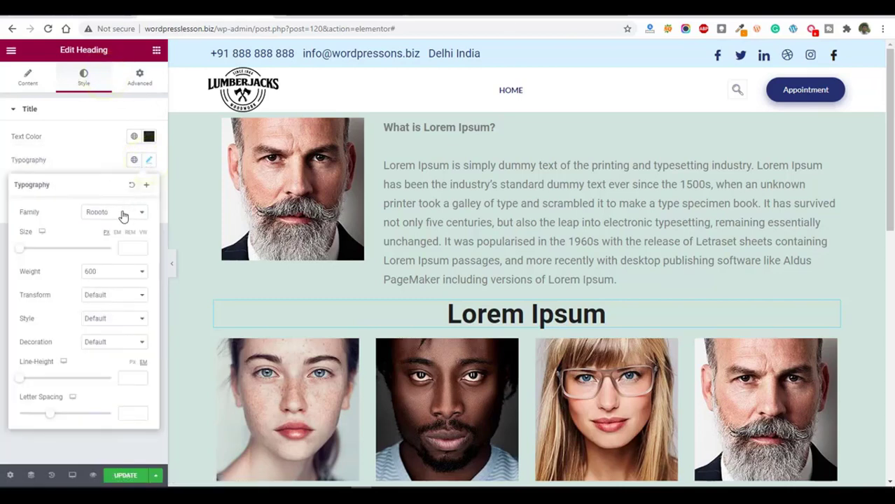
click(122, 214)
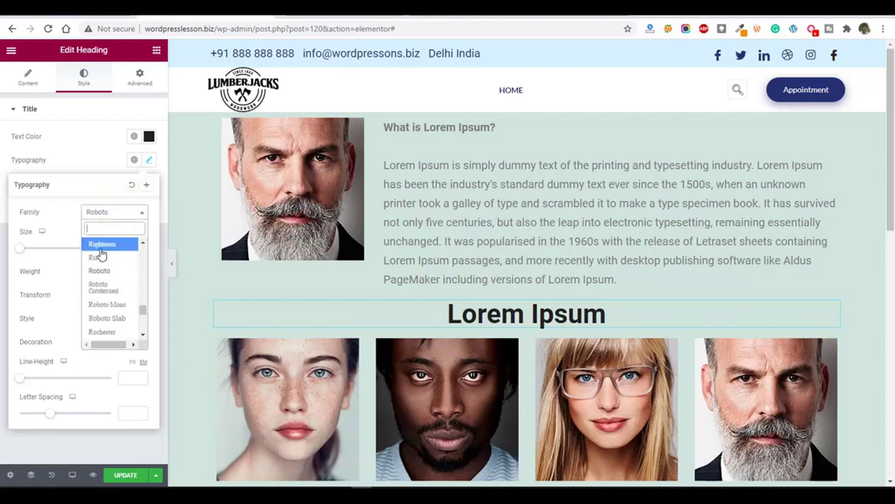
click(59, 220)
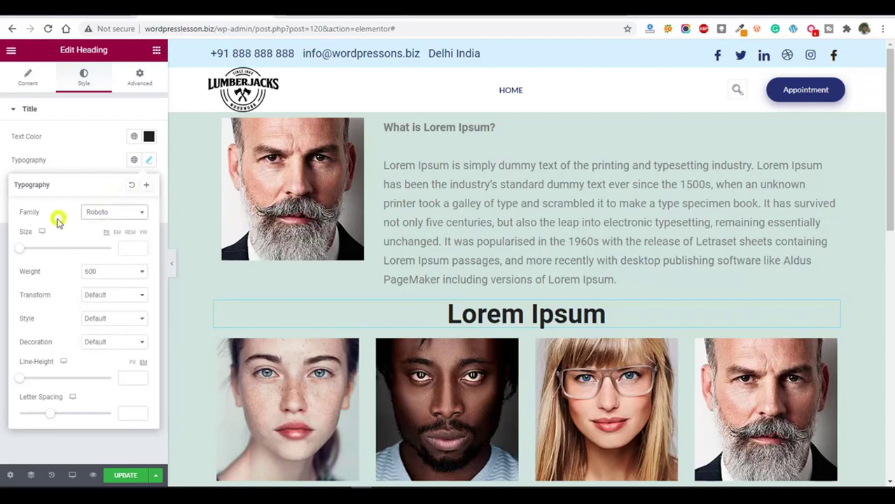
click(134, 248)
text(20)
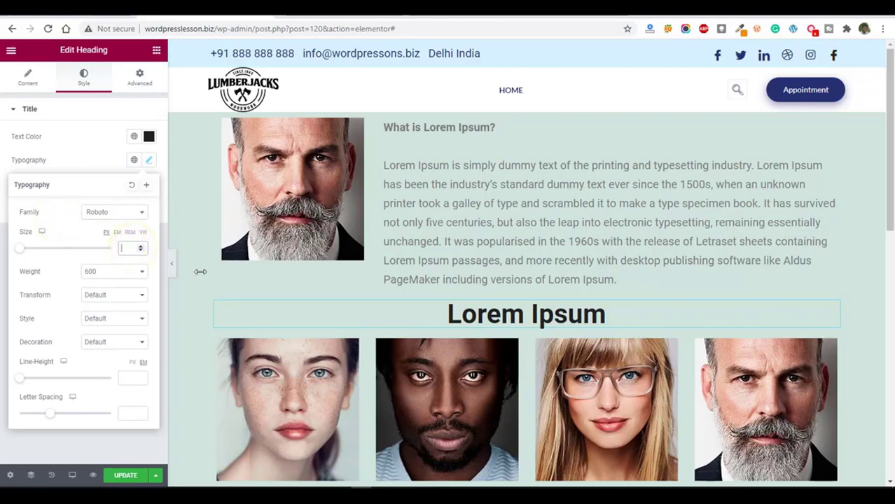
key(BackSpace)
key(BackSpace)
text(35)
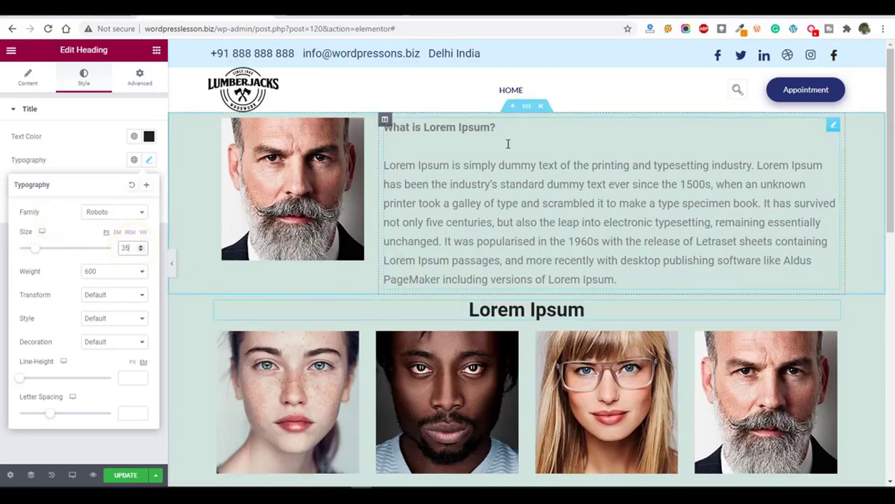
Place a copy of the "Lorem Ipsum" heading in a new section above the introduction and retitle it "About Us".
click(511, 108)
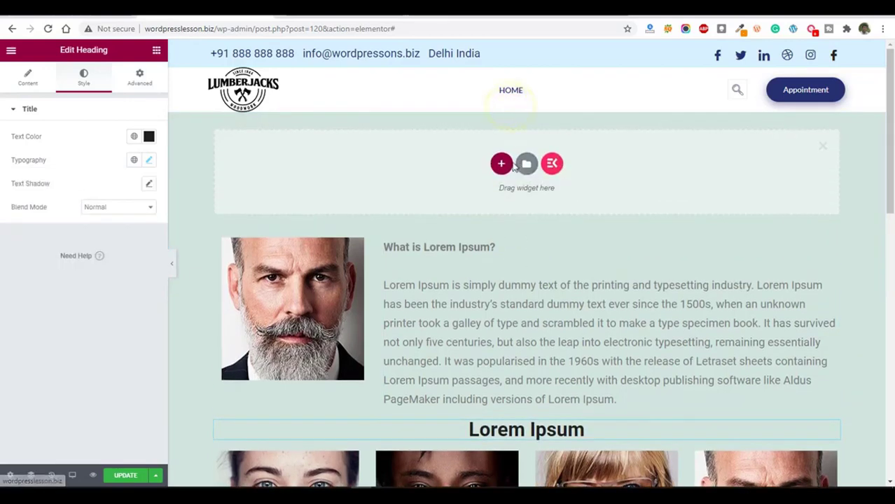
scroll(565, 294, down, 3)
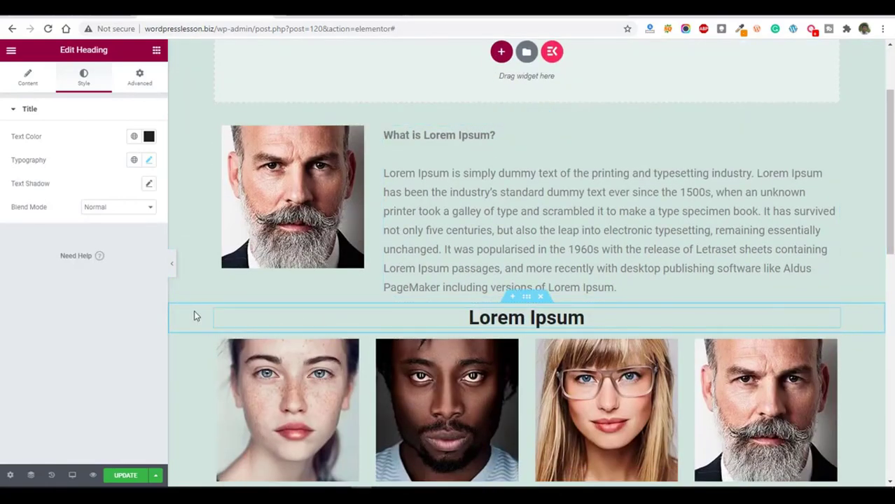
right_click(215, 312)
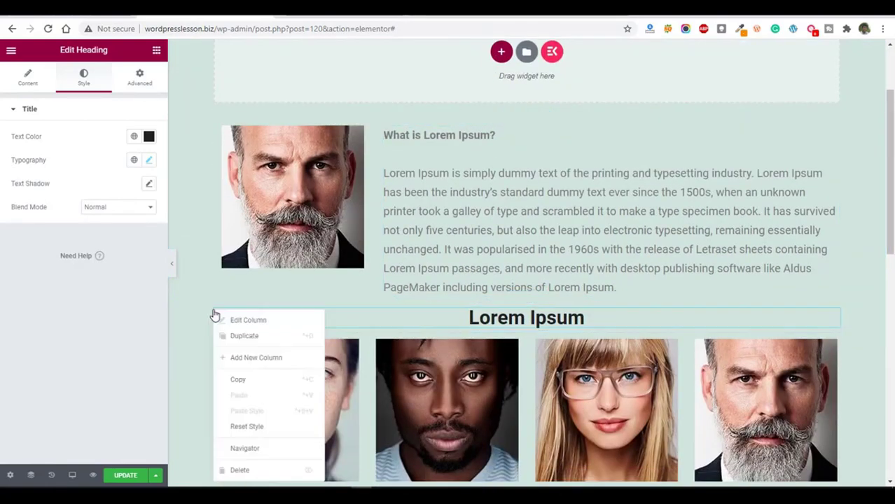
click(270, 339)
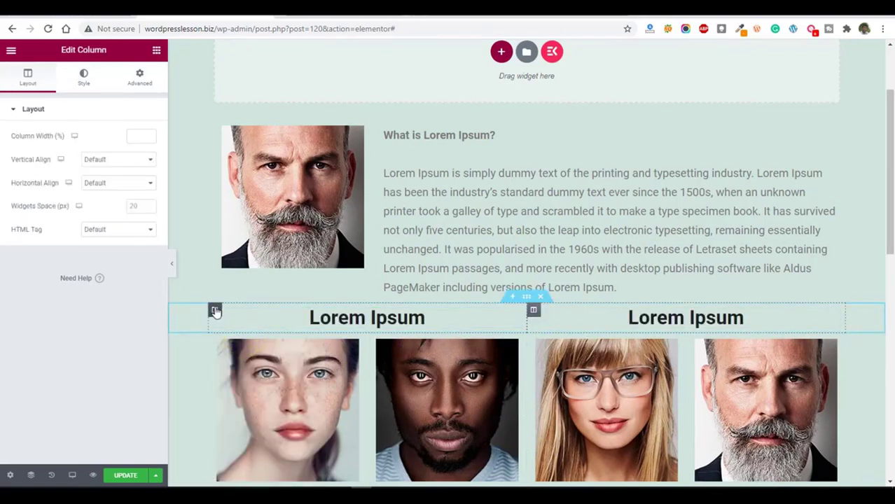
drag(215, 308, 441, 124)
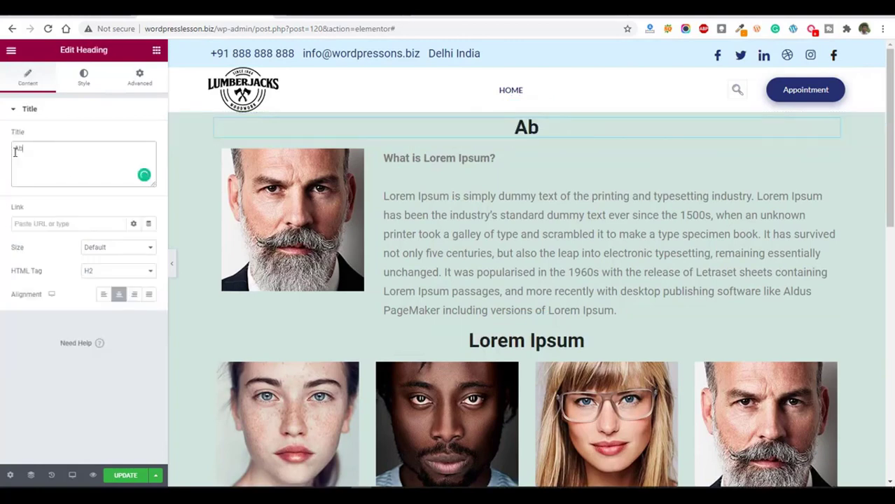
text(ou)
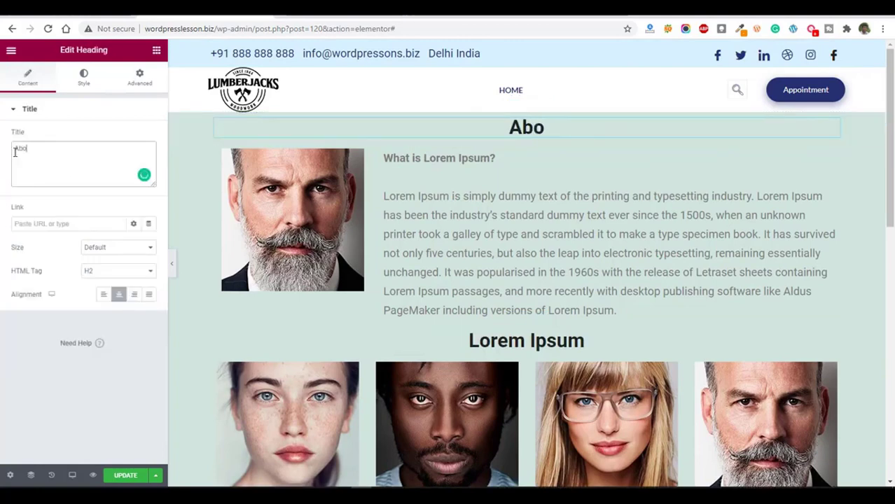
text(t Us)
Preview the About Us page in the browser and return to its Elementor editor.
click(93, 476)
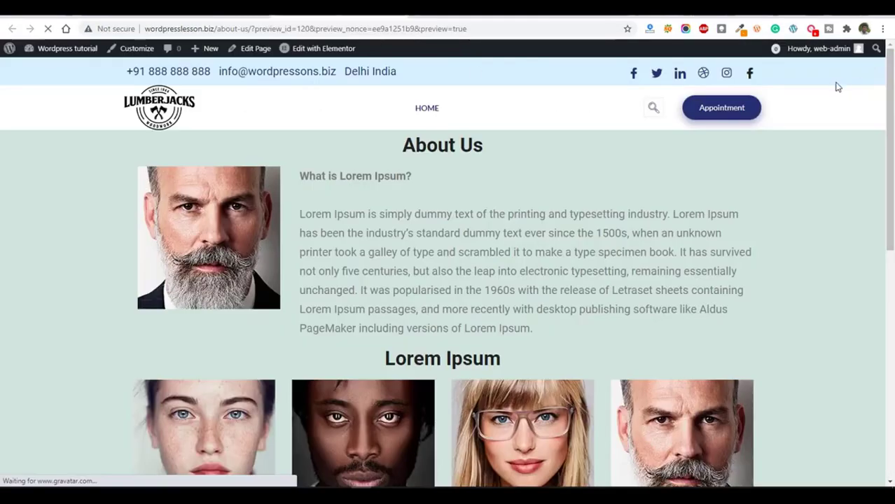
mouse_move(890, 109)
mouse_down()
mouse_move(892, 288)
mouse_move(893, 114)
mouse_up()
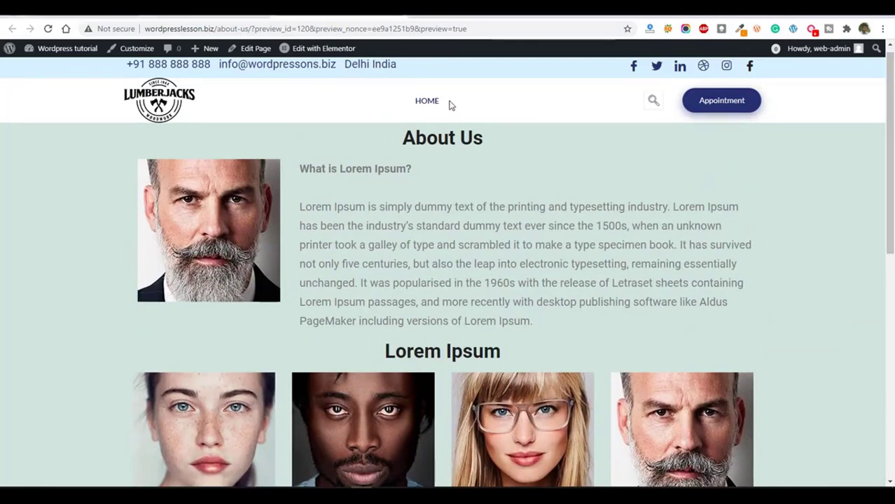
click(324, 48)
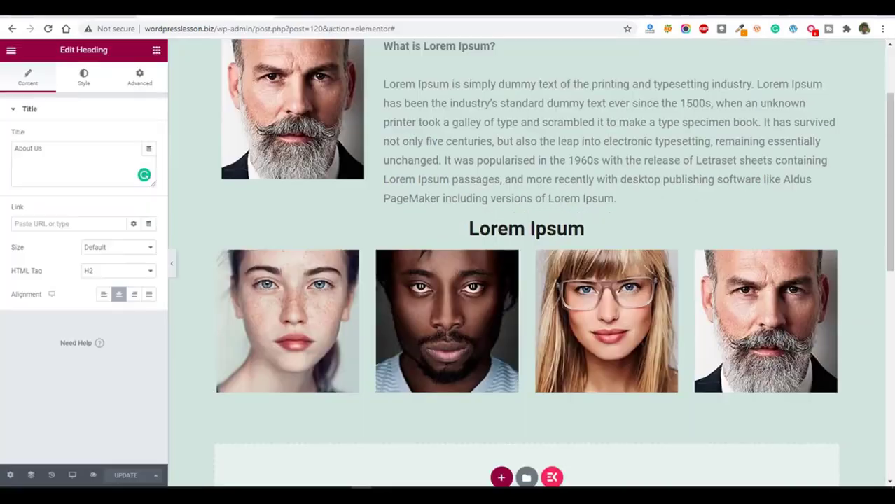
Exit the Elementor editor to the WordPress dashboard and open the site's menu management page.
click(9, 53)
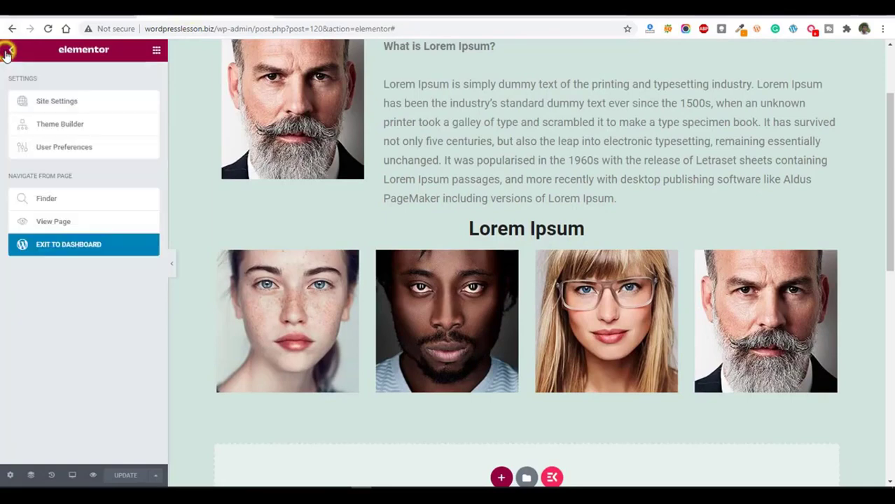
click(66, 246)
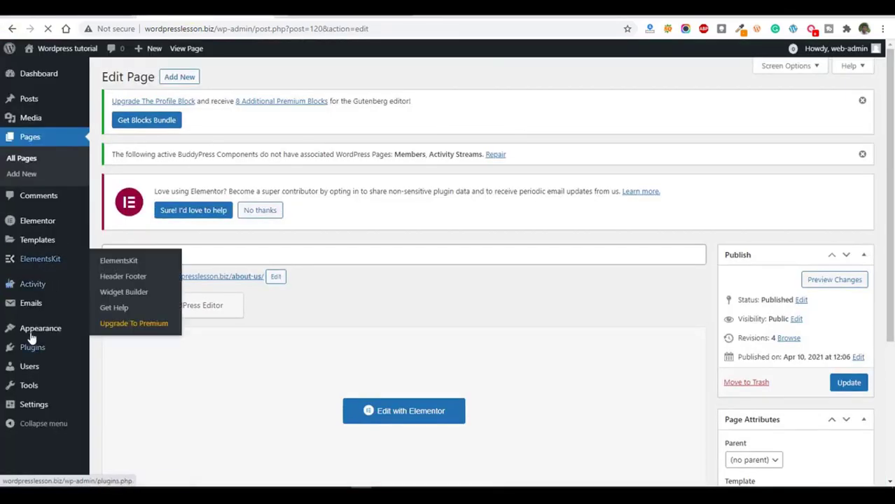
mouse_move(47, 337)
click(114, 376)
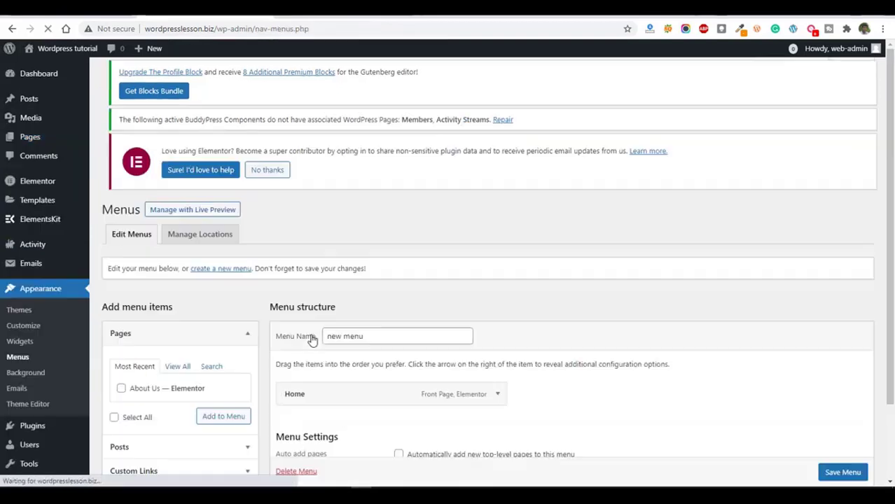
Add the About Us page to "new menu" and enable automatically adding new top-level pages to this menu.
scroll(120, 389, down, 2)
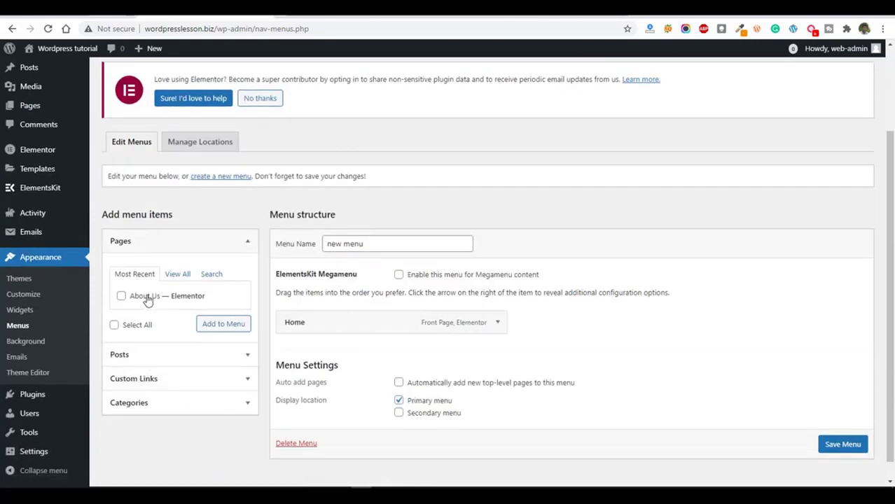
click(135, 295)
click(217, 327)
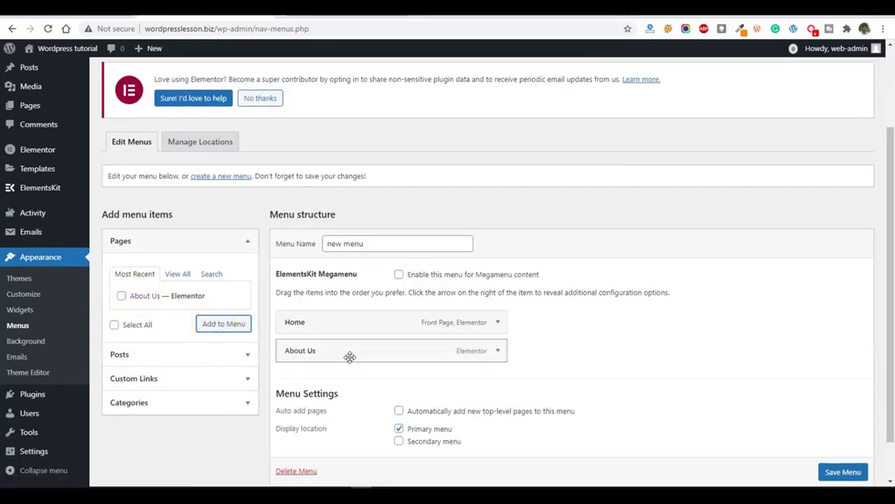
click(400, 413)
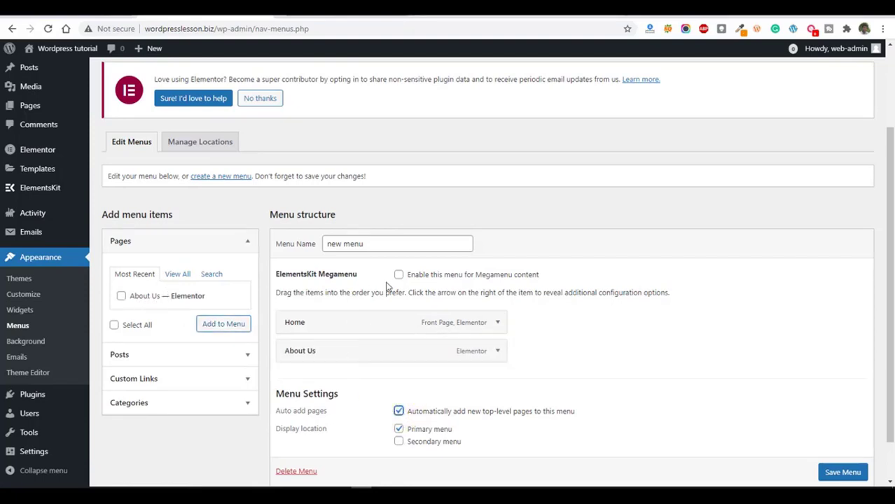
Save "new menu" and open the About Us page through the site's navigation to check the link.
click(836, 471)
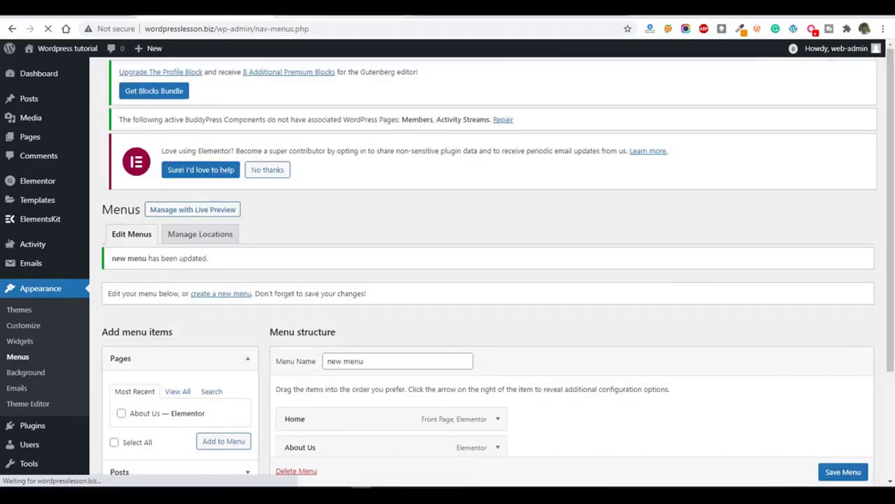
click(333, 12)
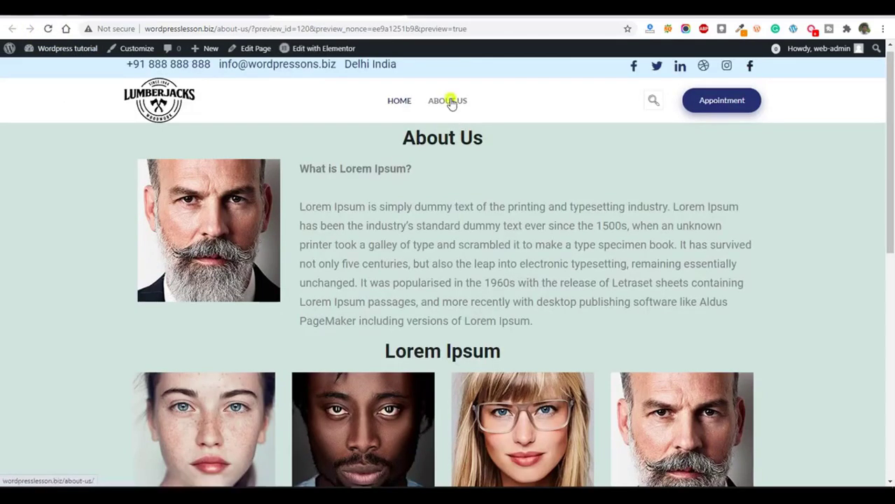
click(452, 102)
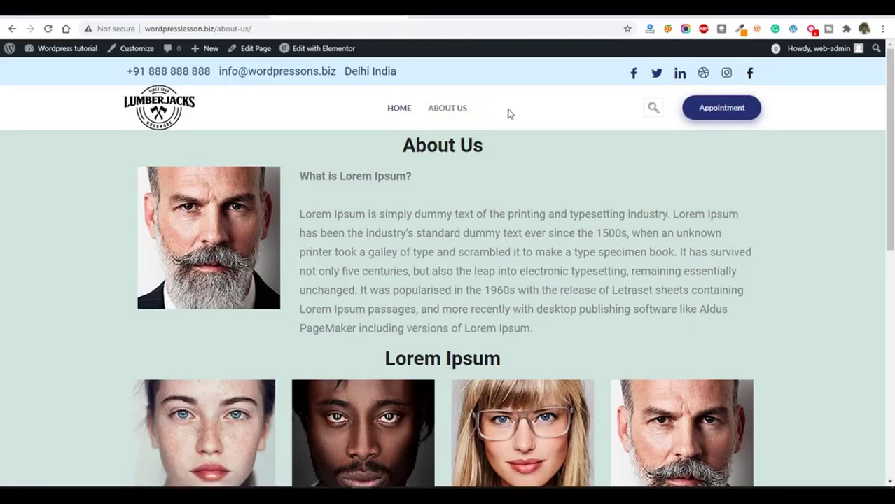
Create and publish a new page titled "Services" with the Elementor Full Width template.
click(203, 11)
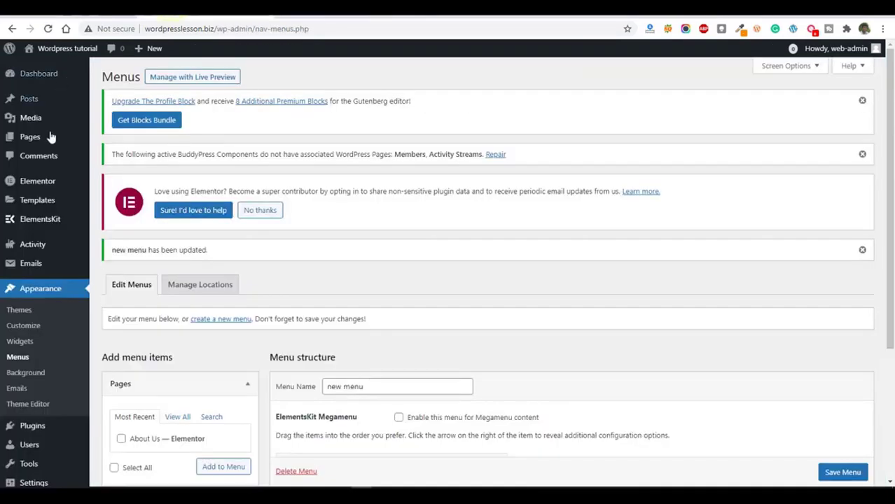
mouse_move(49, 143)
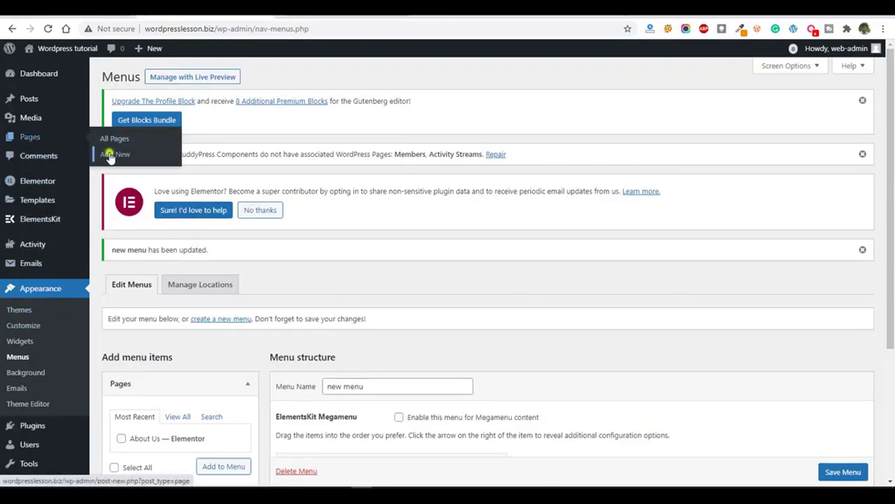
click(112, 154)
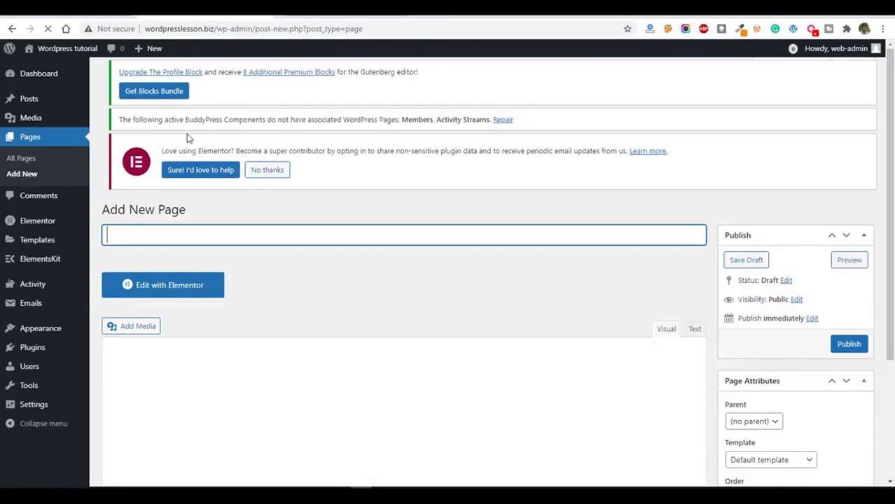
text(Services)
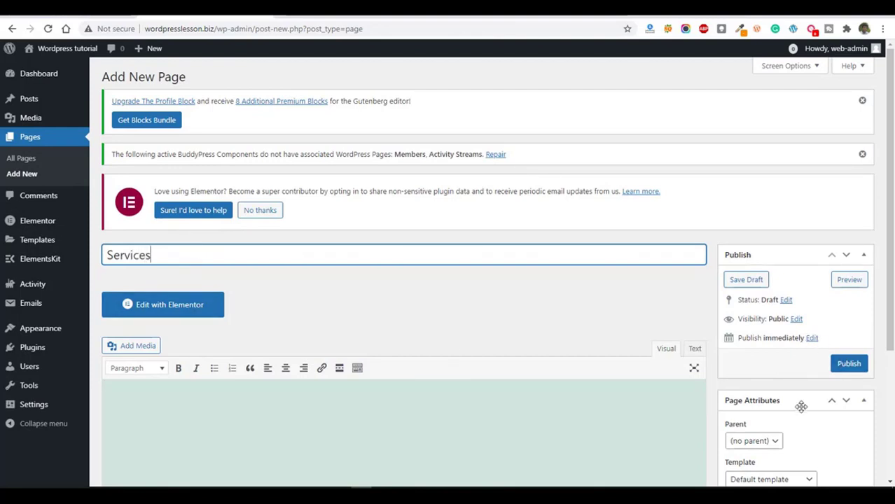
scroll(799, 411, down, 2)
click(790, 371)
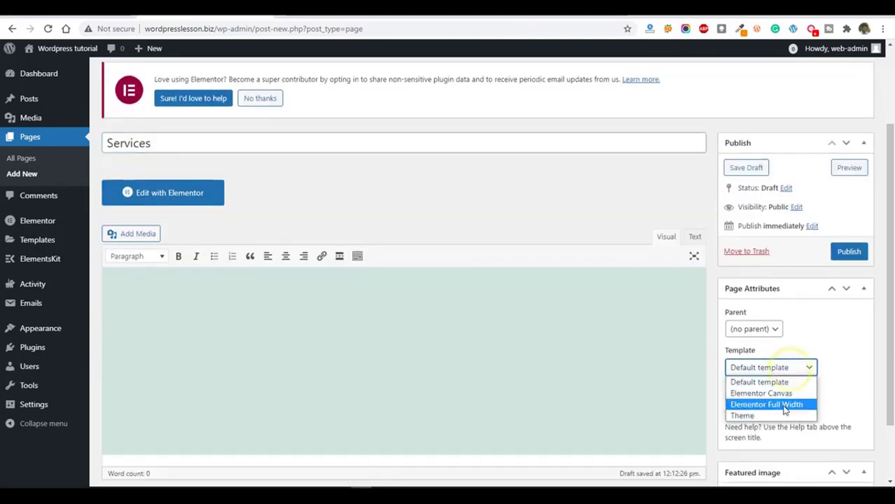
click(782, 402)
click(849, 253)
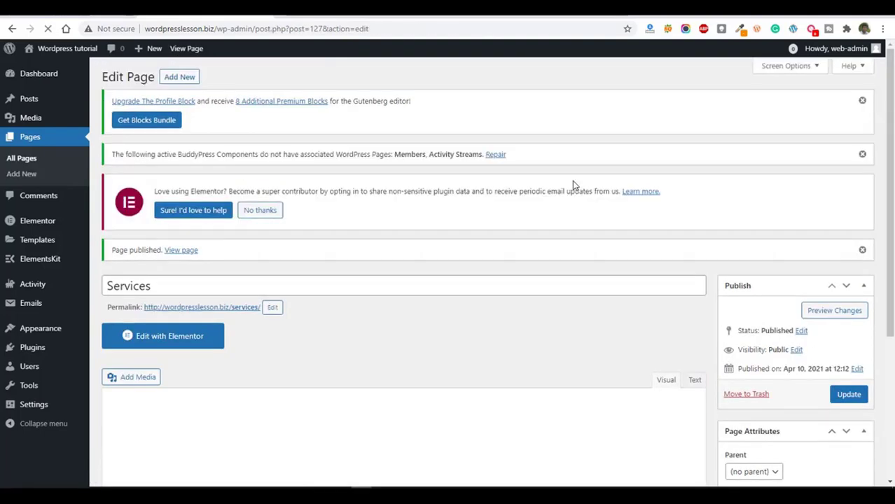
Edit the Services page with Elementor, insert several ready-made ElementsKit sections, including the "Support Our Activities By a Donation" banner, and update the page.
click(173, 337)
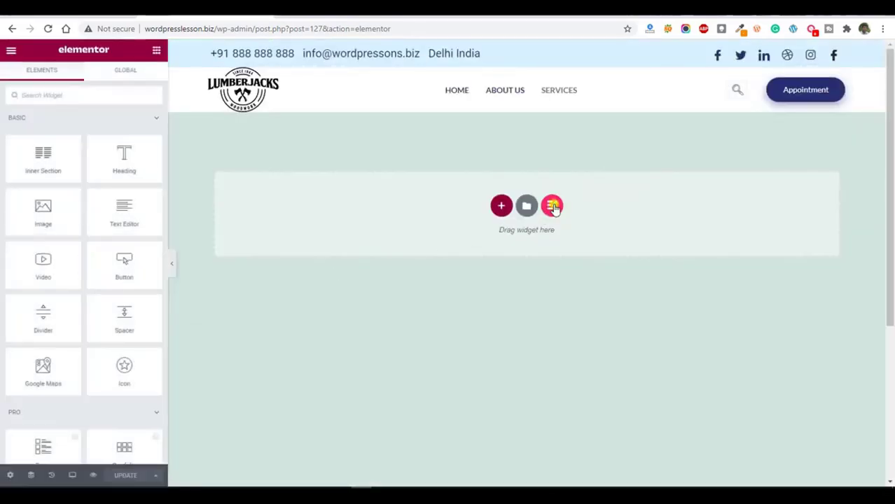
click(552, 206)
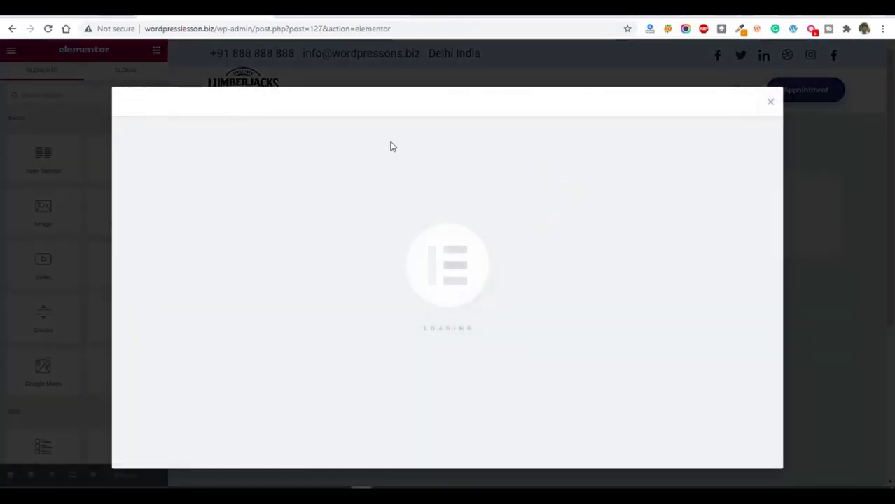
click(294, 102)
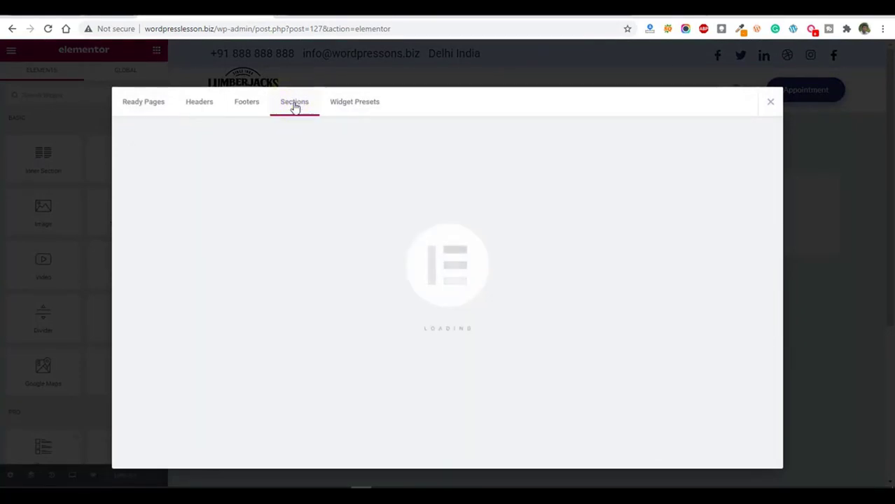
scroll(490, 273, down, 5)
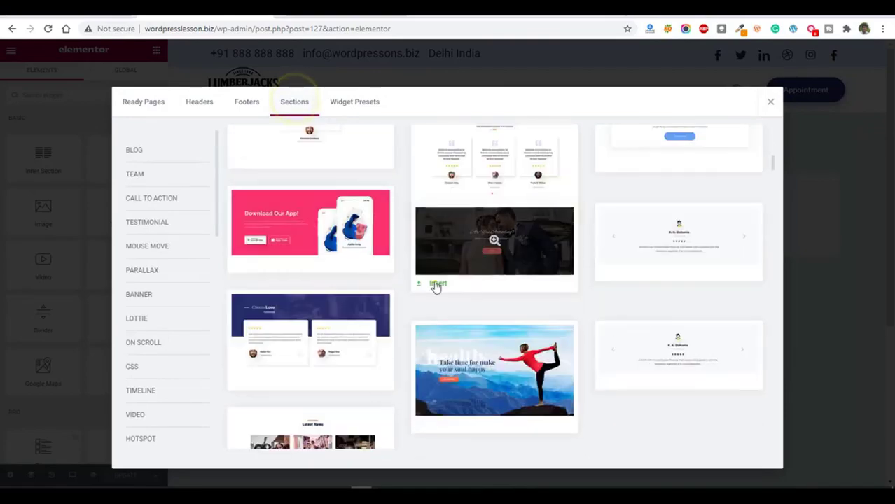
click(434, 280)
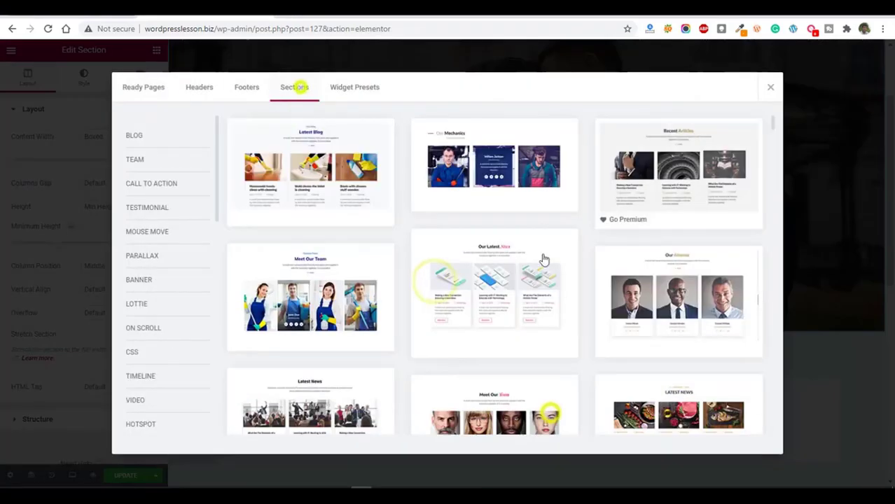
scroll(518, 294, down, 10)
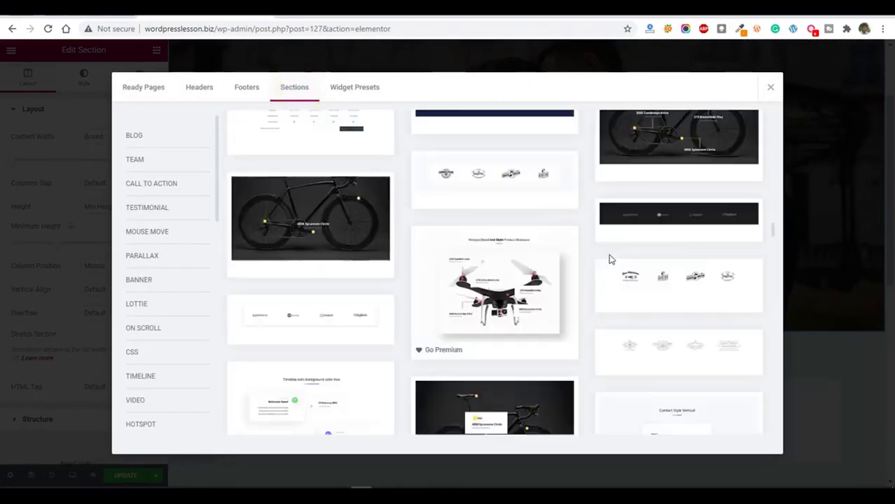
click(294, 86)
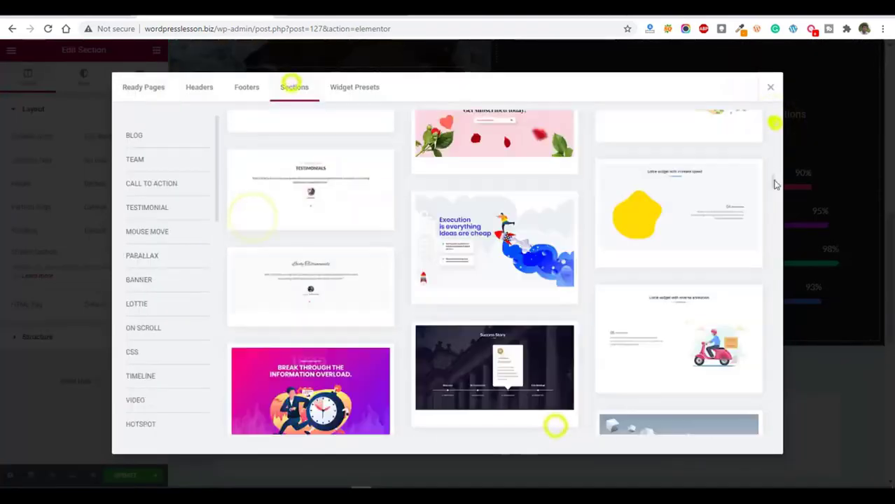
scroll(623, 289, down, 5)
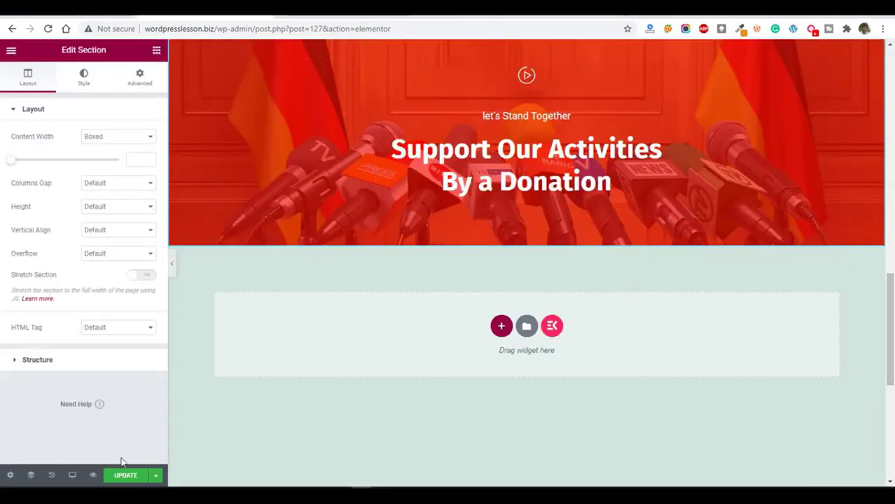
click(123, 476)
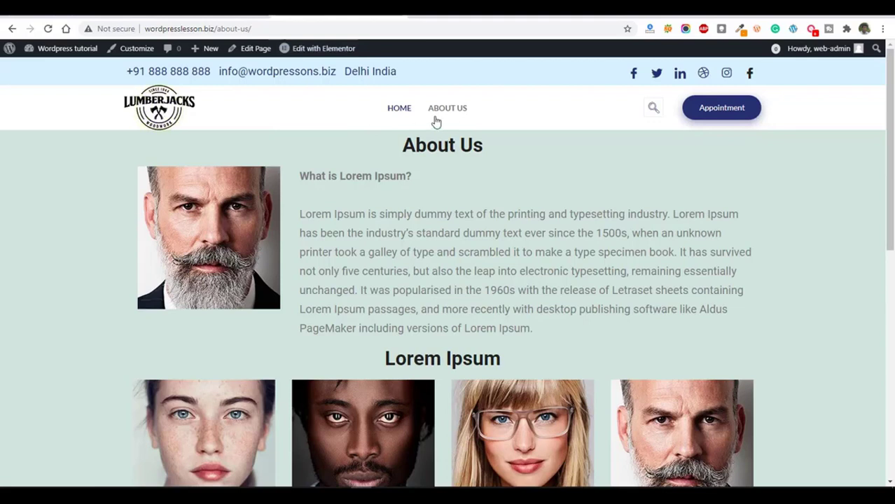
Reload the live site and view the Services page through its navigation entry.
click(47, 28)
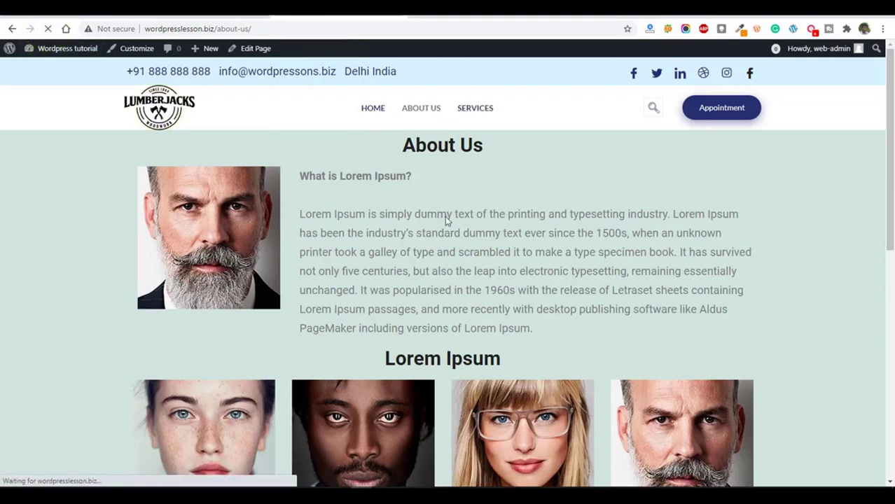
click(478, 111)
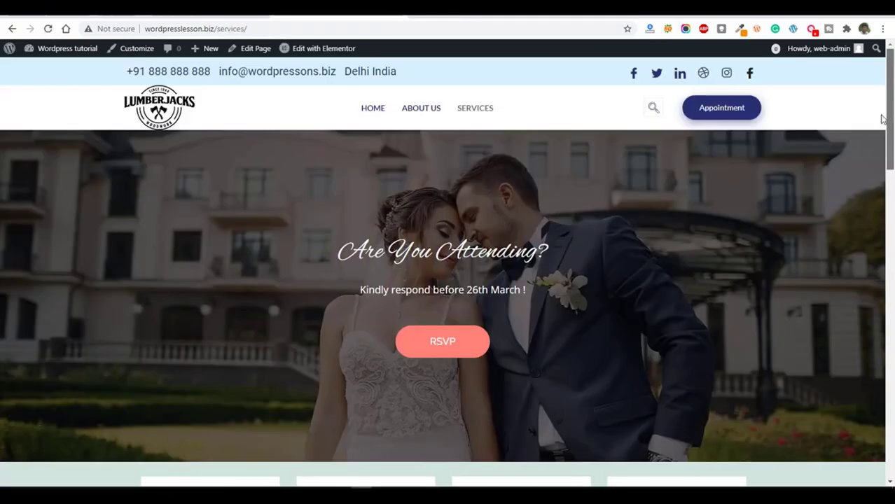
drag(881, 114, 882, 54)
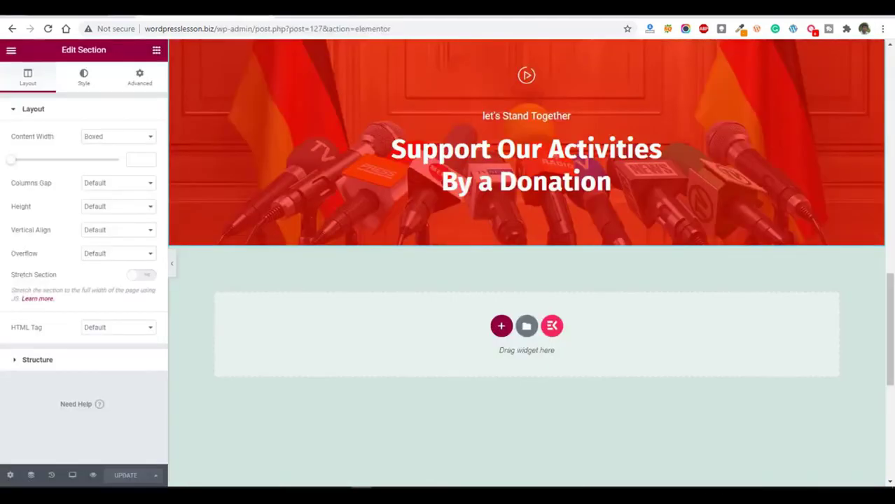
Exit the Services page's Elementor editor and publish a new page titled "Contact Us" with the Elementor Full Width template.
click(11, 51)
click(54, 247)
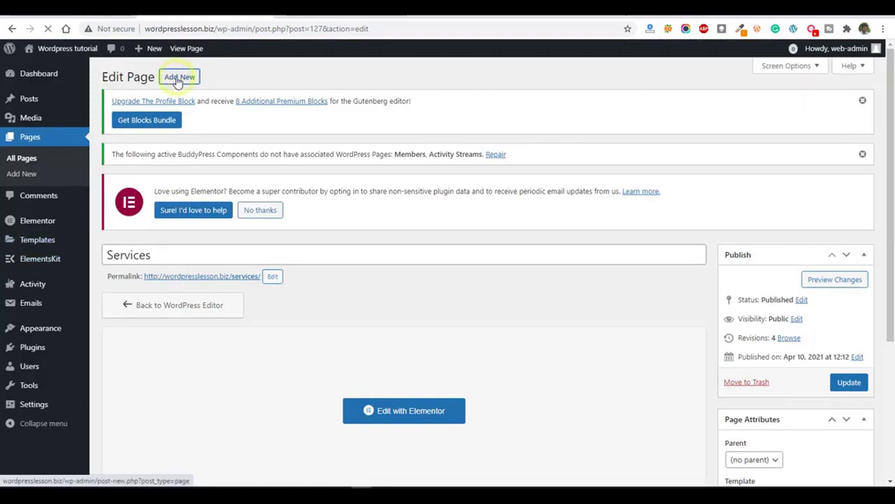
click(178, 78)
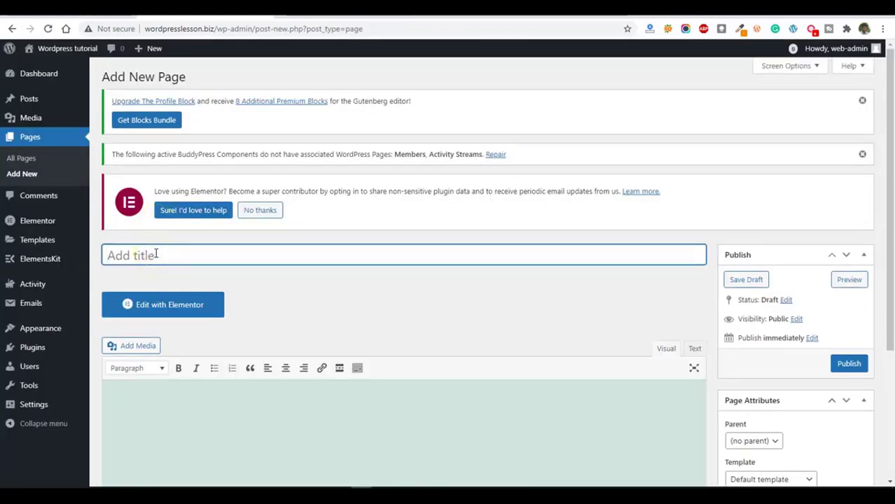
text(Cont)
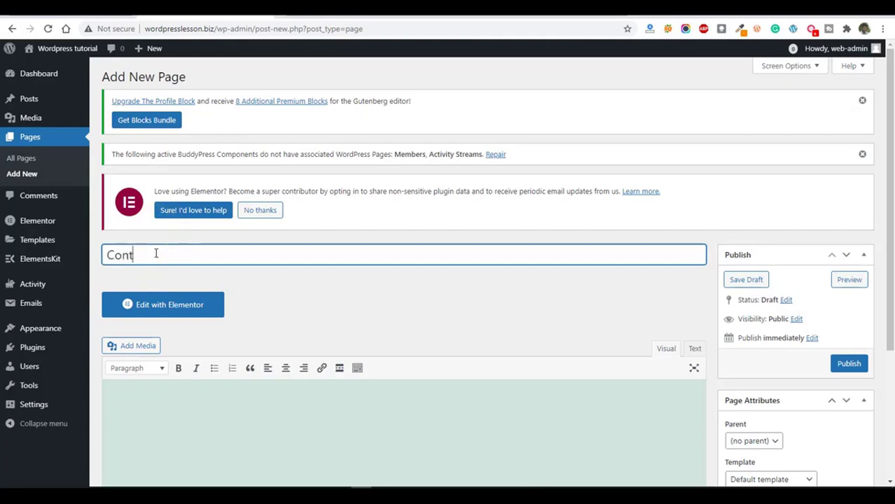
text(act)
scroll(811, 438, down, 1)
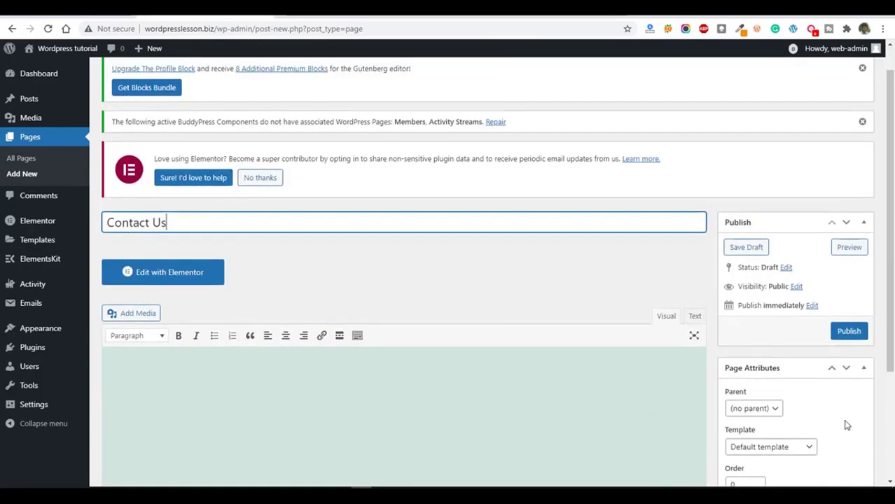
scroll(861, 315, up, 1)
drag(887, 234, 889, 313)
click(770, 376)
click(770, 411)
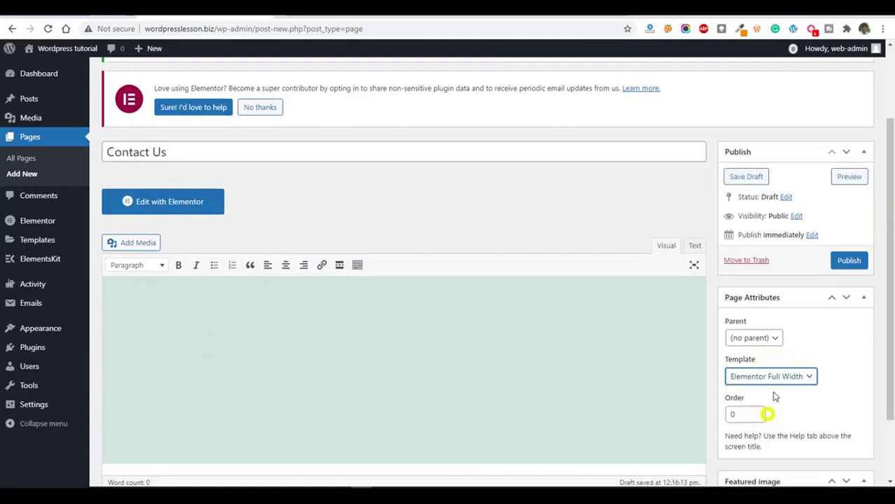
click(848, 261)
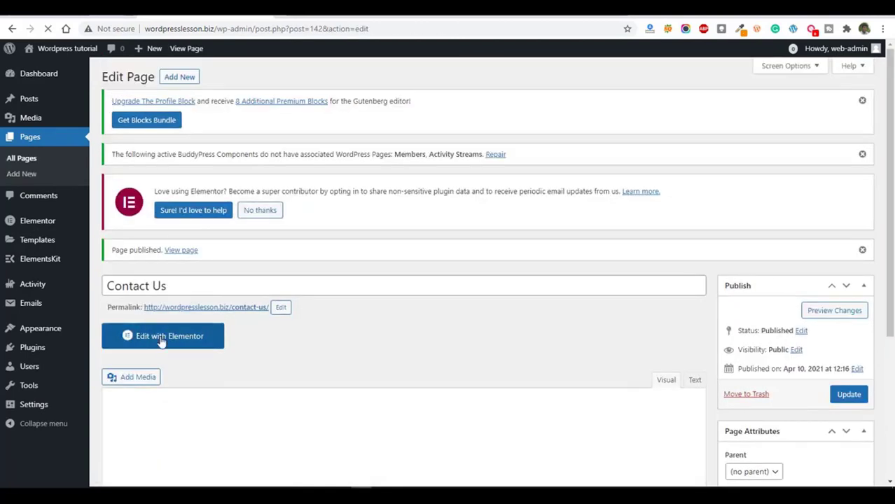
Edit the Contact Us page with Elementor, add a two-column section and place a Contact form 7 widget in its first column.
click(161, 337)
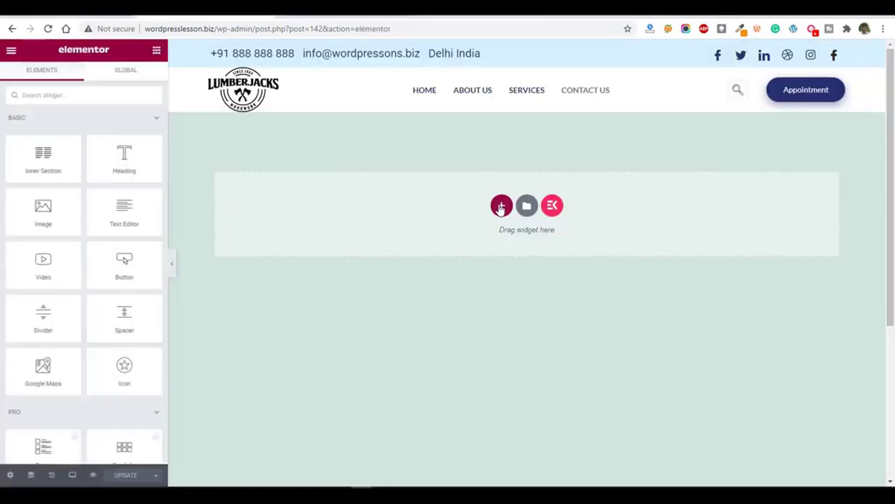
click(501, 207)
click(436, 232)
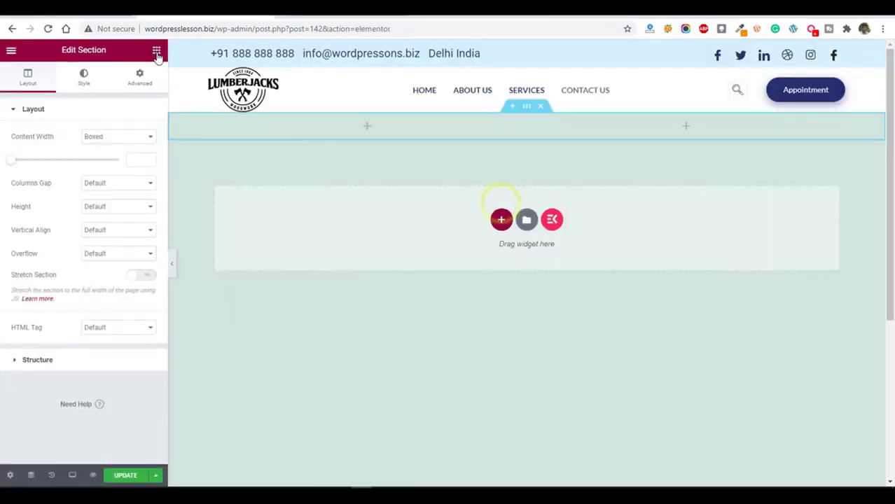
click(157, 52)
click(78, 95)
text(conta)
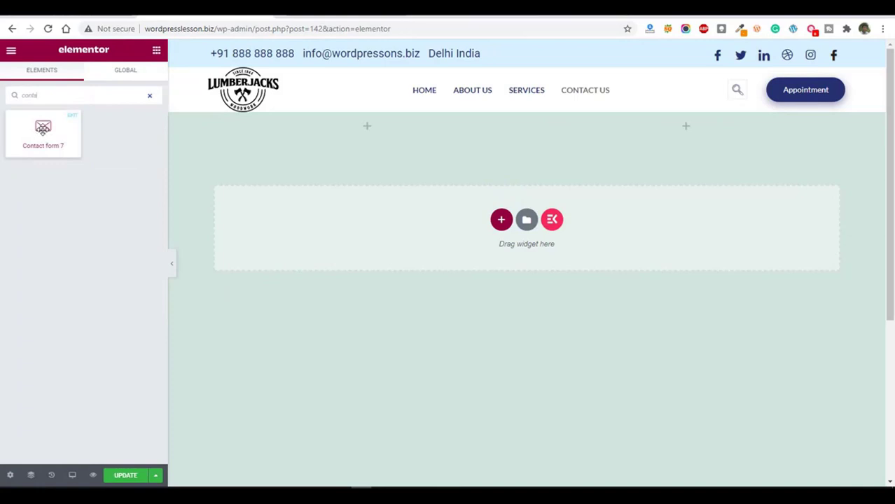
drag(43, 129, 363, 135)
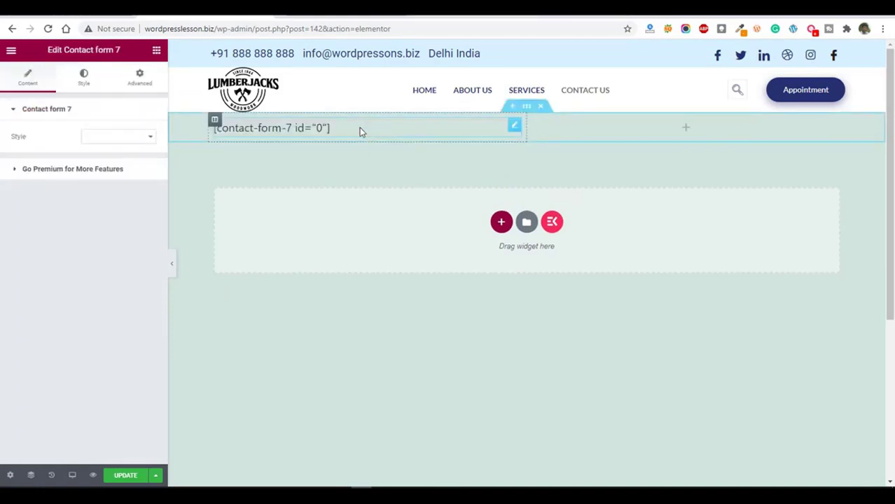
Update the Contact Us page, preview it in the browser and return to its Elementor editor.
click(120, 476)
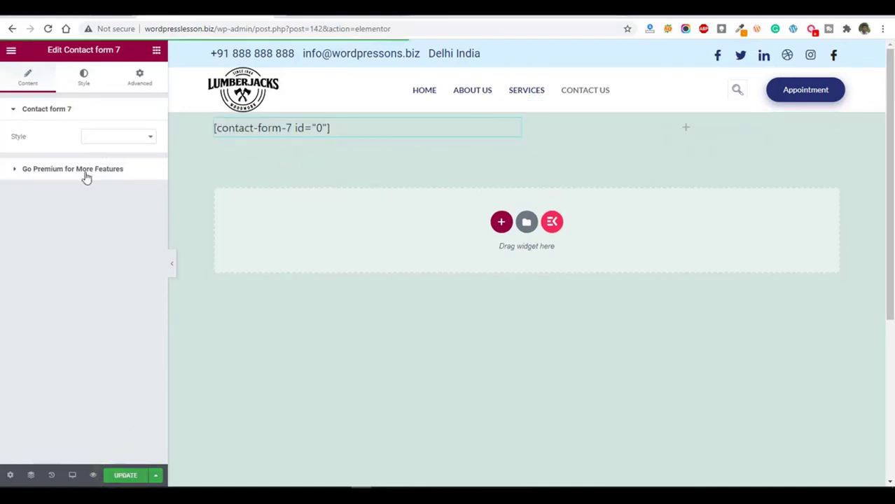
click(93, 475)
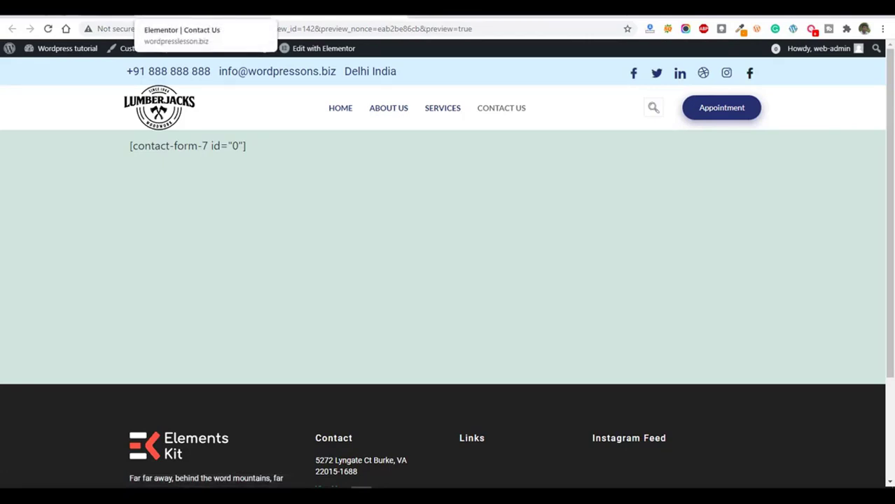
click(183, 10)
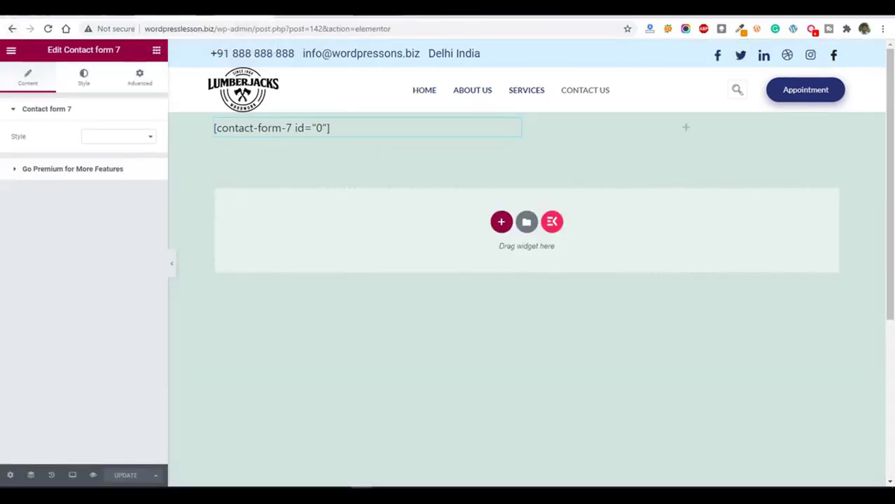
Go to the WordPress dashboard, search the plugin directory for "contact", and install and activate the Contact Form 7 plugin.
click(308, 11)
mouse_move(61, 52)
click(44, 68)
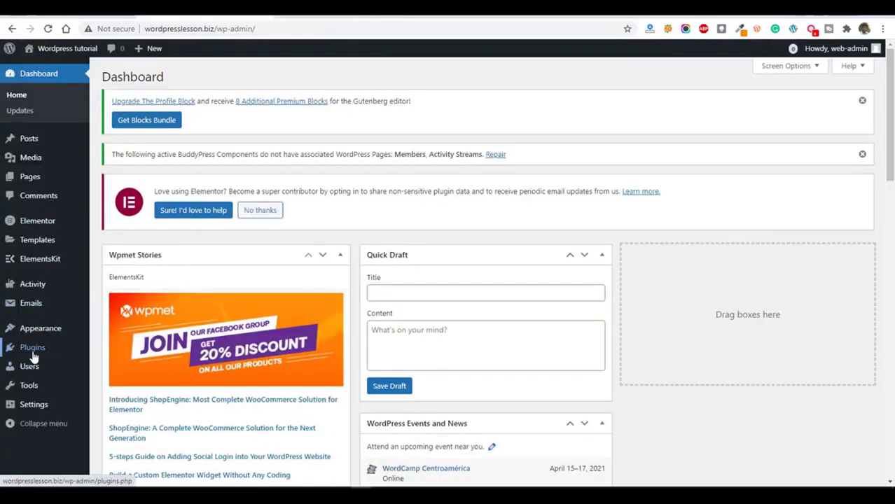
mouse_move(33, 350)
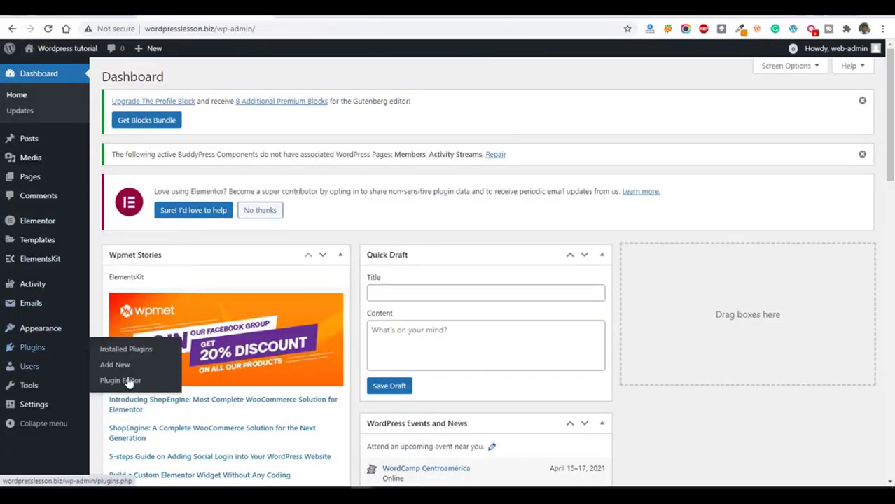
click(126, 349)
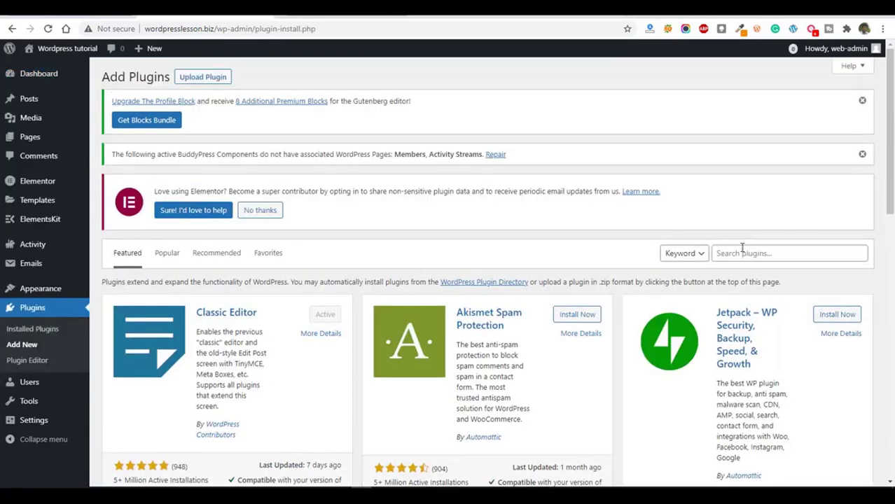
click(743, 252)
text(contact)
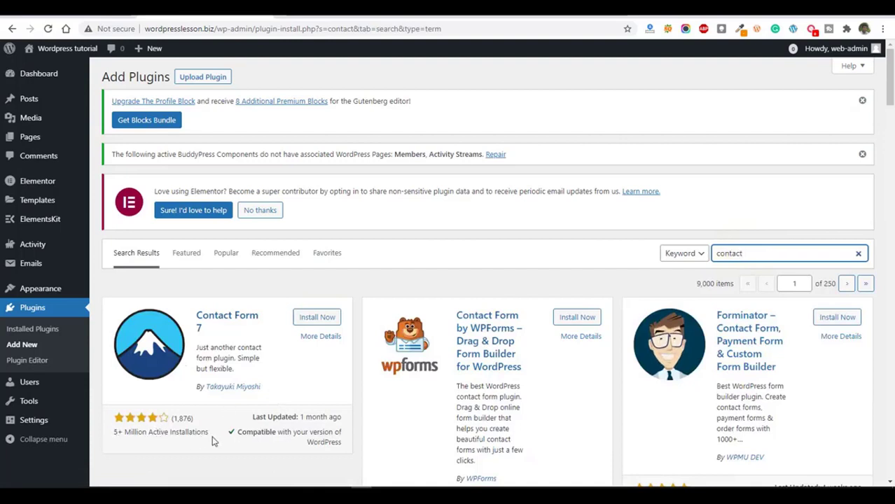
click(316, 318)
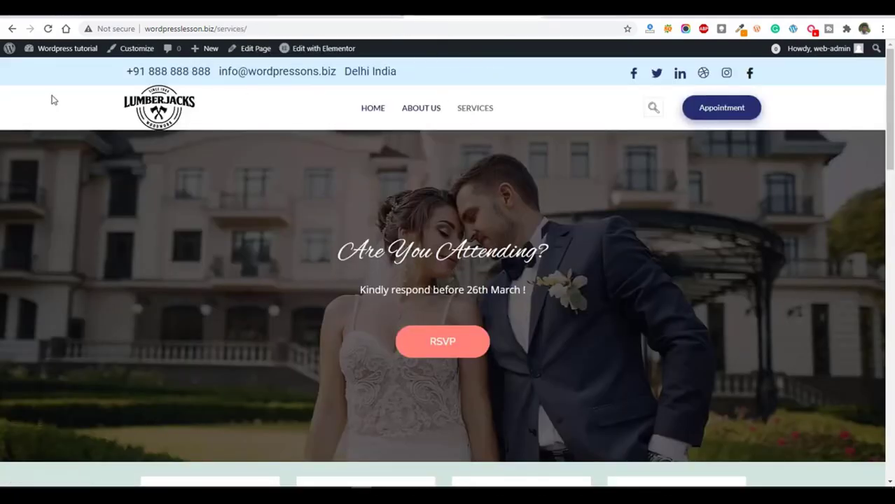
Reload the live site, view its Contact Us page and reopen that page in the Elementor editor.
click(49, 29)
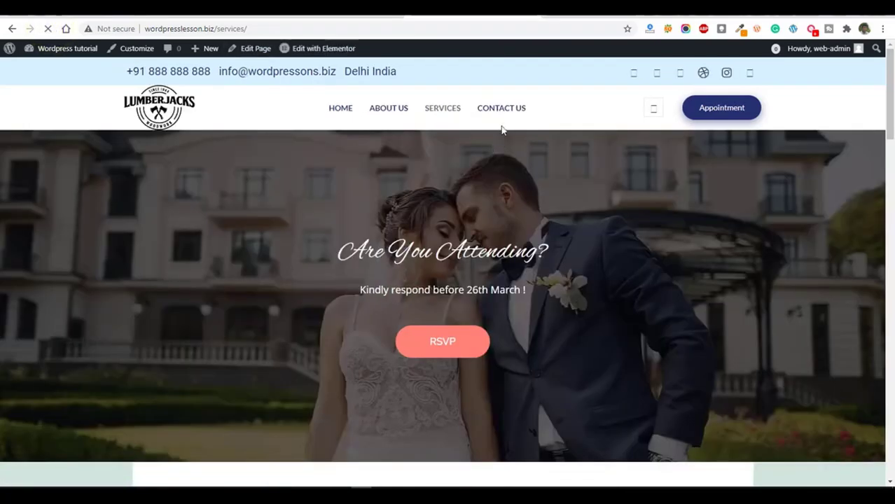
click(498, 111)
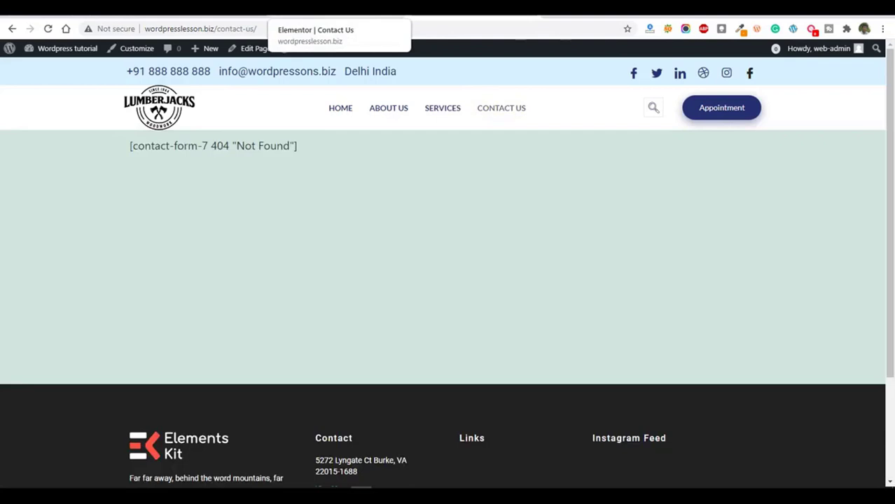
click(343, 11)
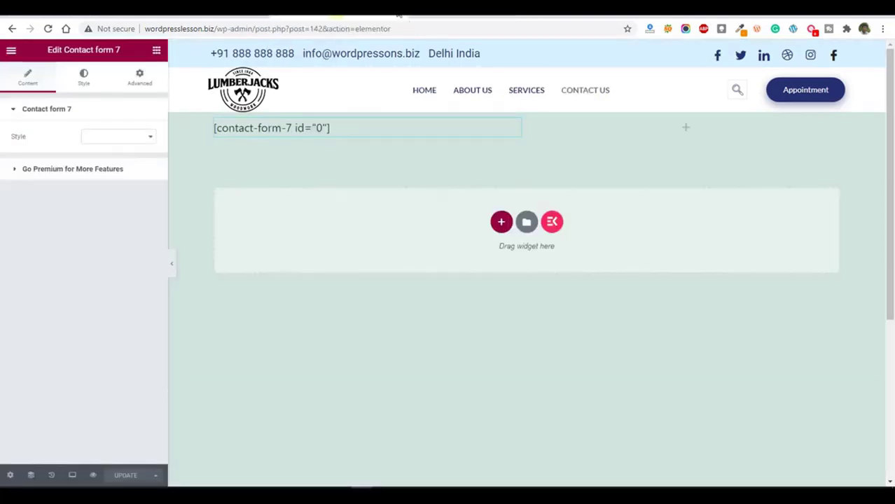
click(398, 14)
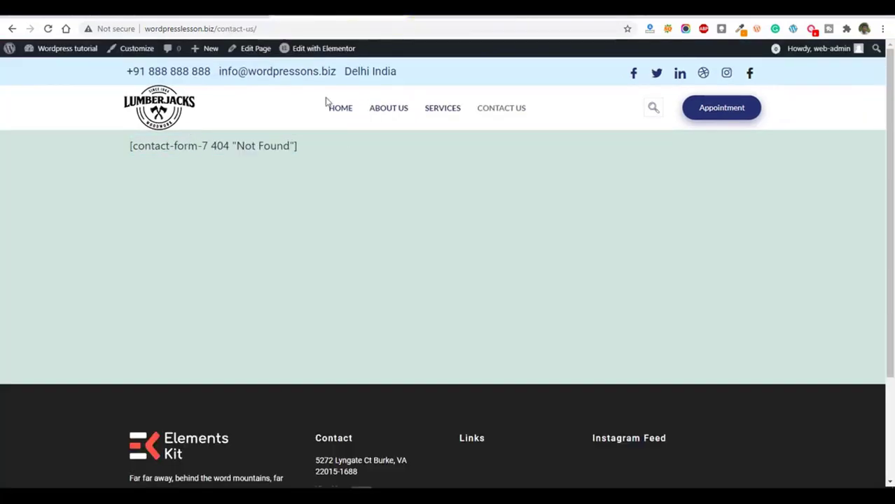
click(322, 50)
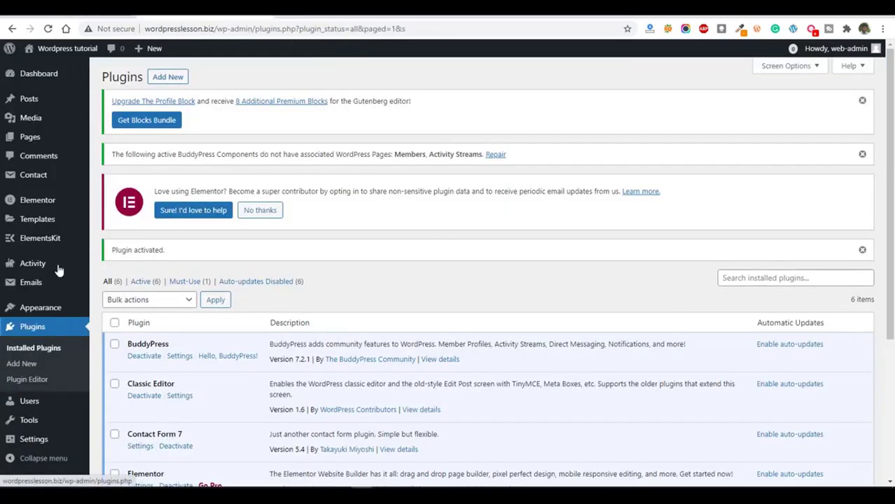
View the contact forms list in the WordPress dashboard and select the shortcode of Contact form 1.
mouse_move(38, 182)
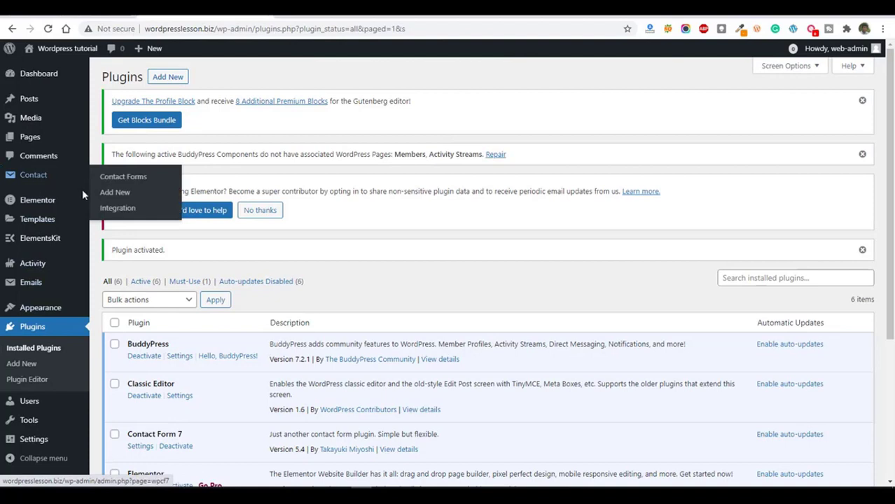
click(40, 177)
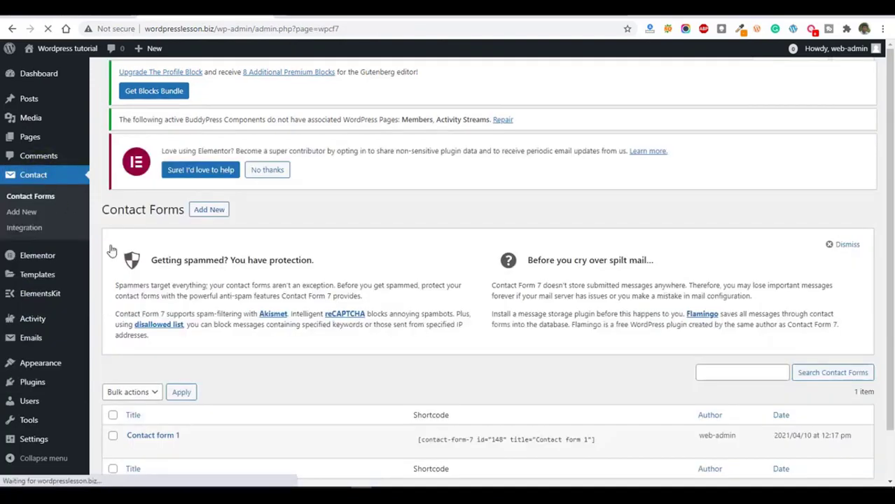
scroll(525, 410, down, 1)
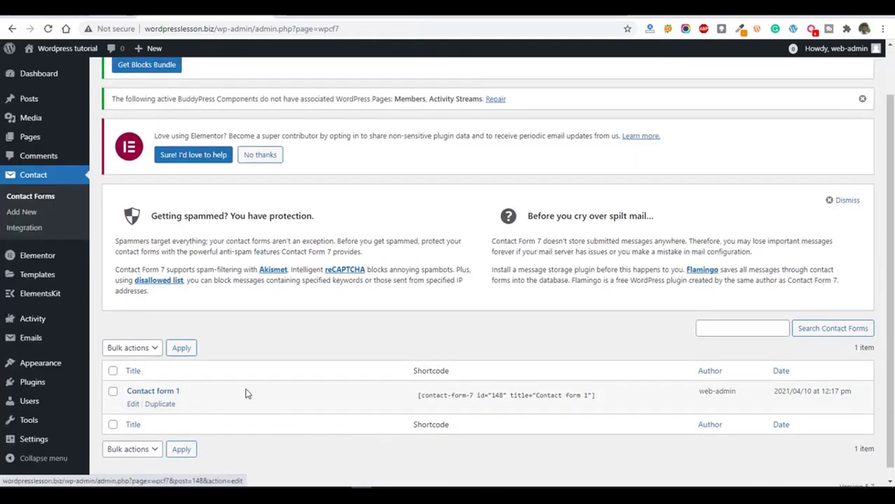
click(418, 396)
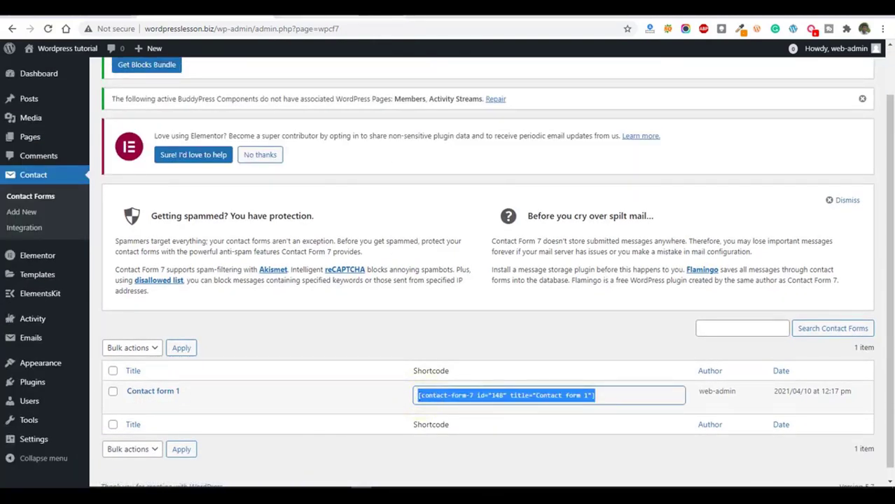
Return to the Contact Us Elementor editor and set the Contact form 7 widget's style to Contact form 1.
click(308, 16)
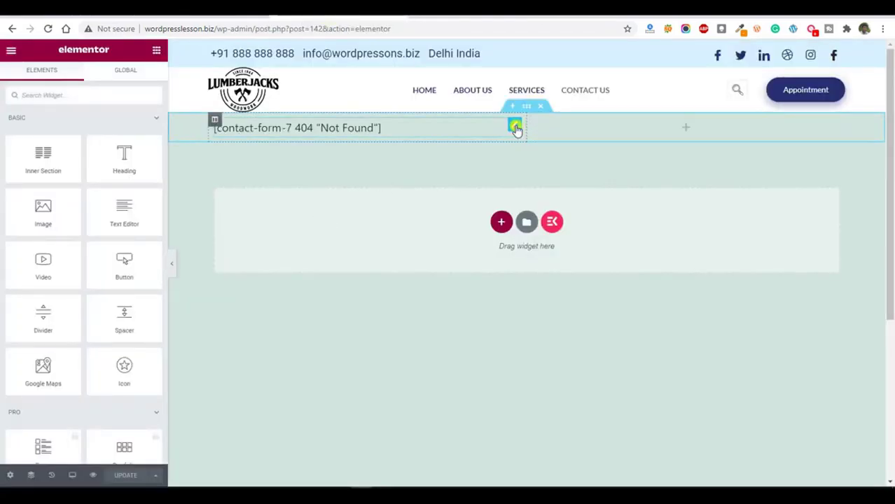
click(514, 128)
click(123, 142)
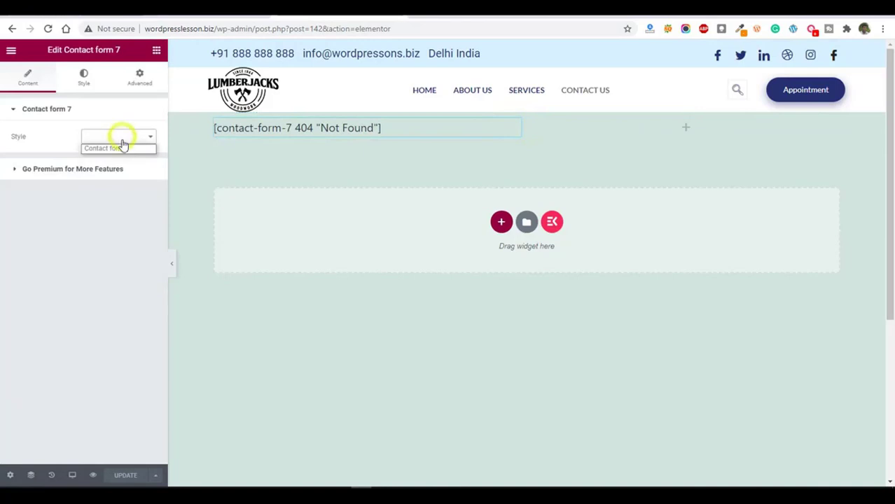
click(120, 146)
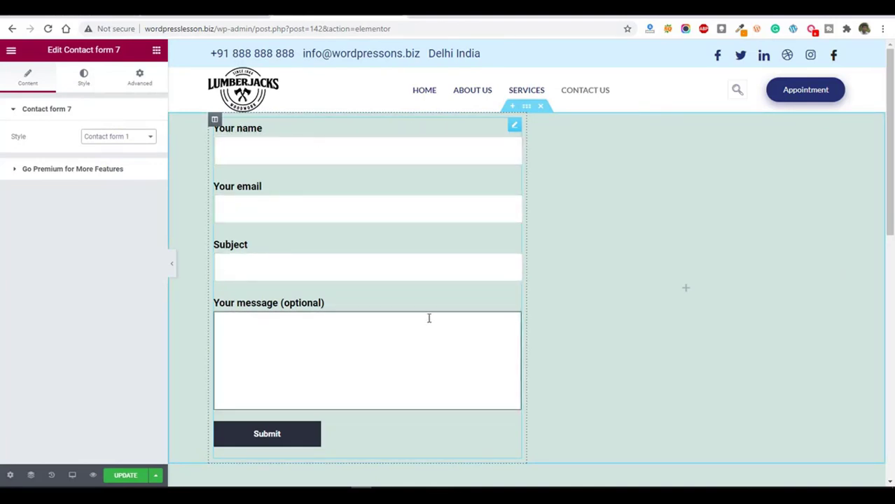
Add a Heading widget above the contact form with the title "Send a Message".
click(157, 51)
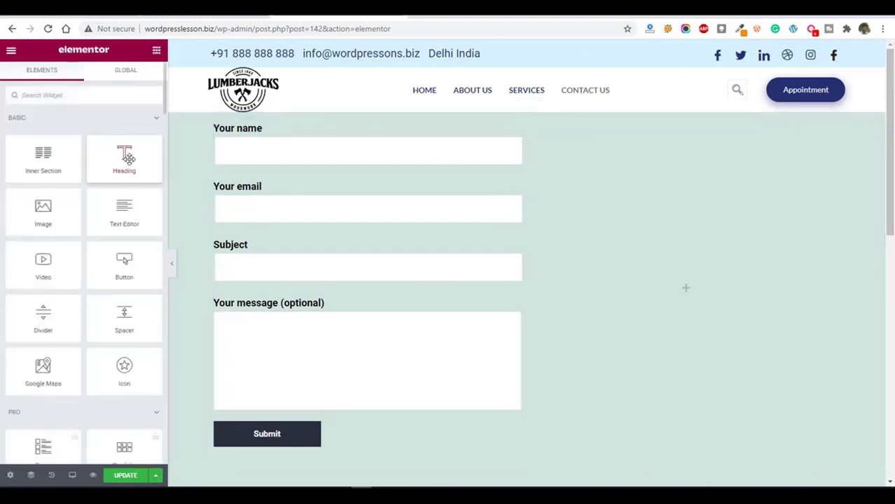
drag(124, 160, 258, 130)
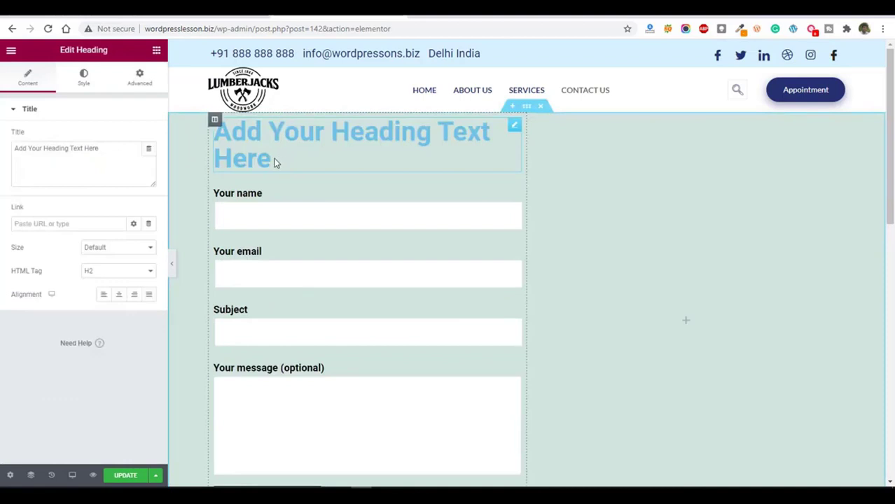
click(272, 161)
triple_click(268, 156)
text(Send a Message)
Set the "Send a Message" heading's text color to black and its font size to 30 px.
click(83, 77)
click(148, 135)
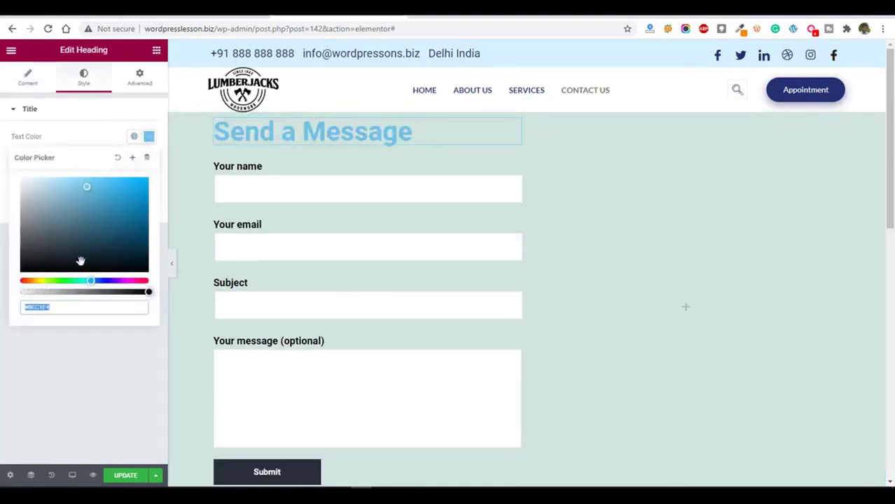
drag(90, 222, 8, 274)
click(82, 77)
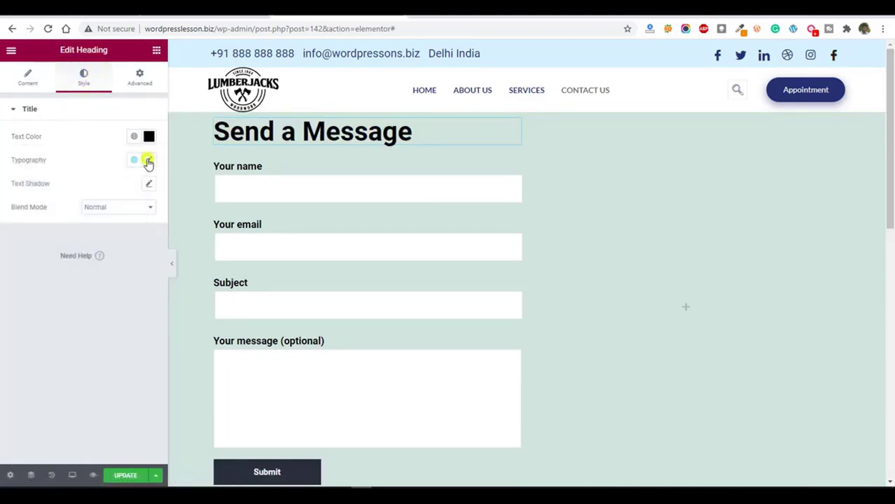
click(148, 161)
click(128, 247)
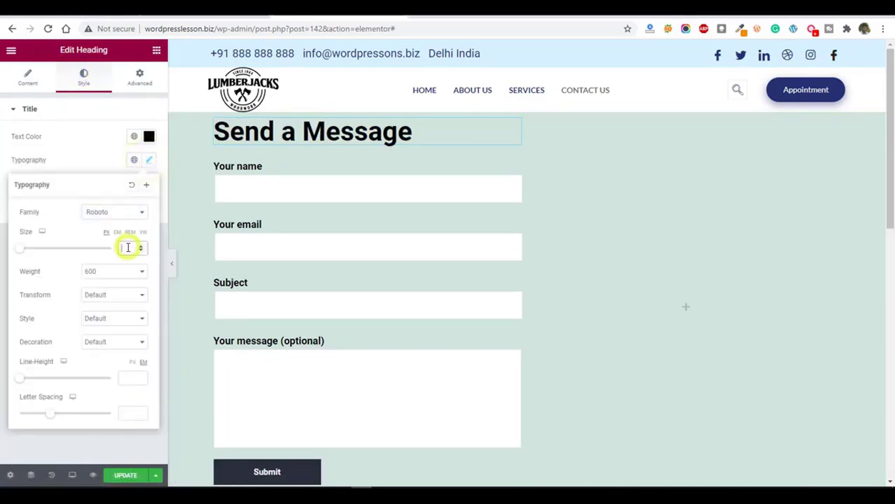
text(30)
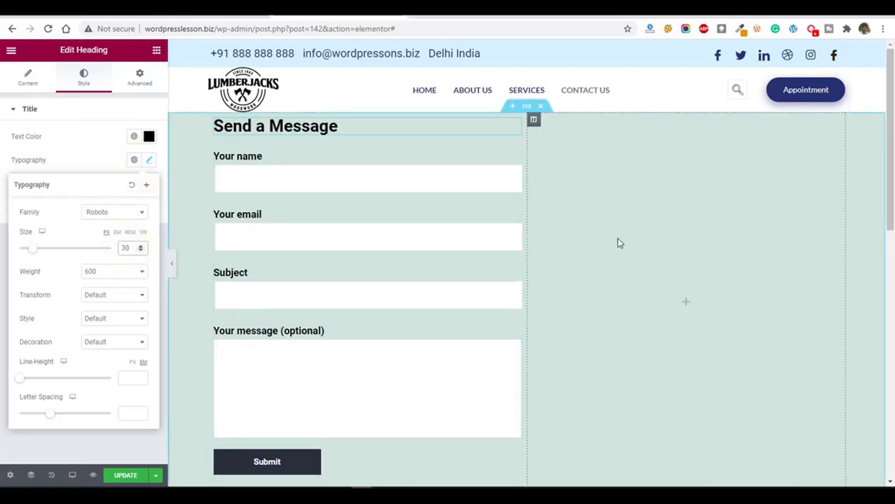
Add a Text Editor widget to the second column and replace its placeholder text with "O".
click(156, 50)
drag(126, 216, 692, 264)
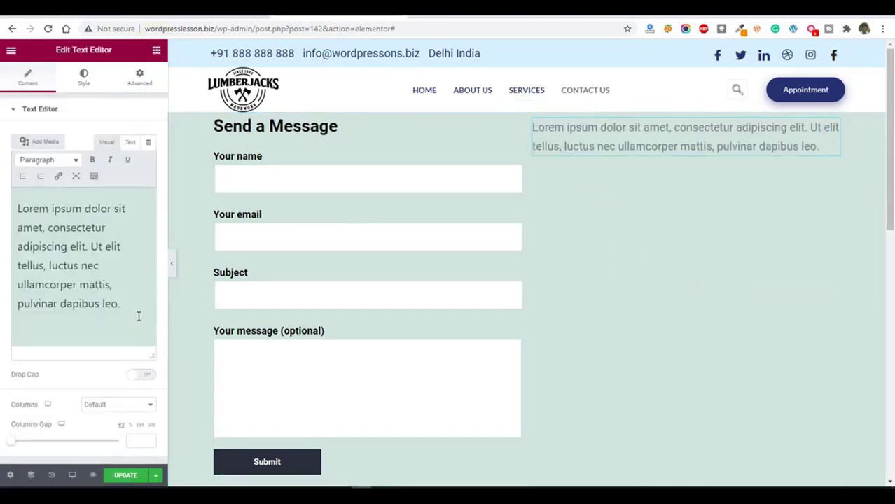
drag(130, 310, 2, 197)
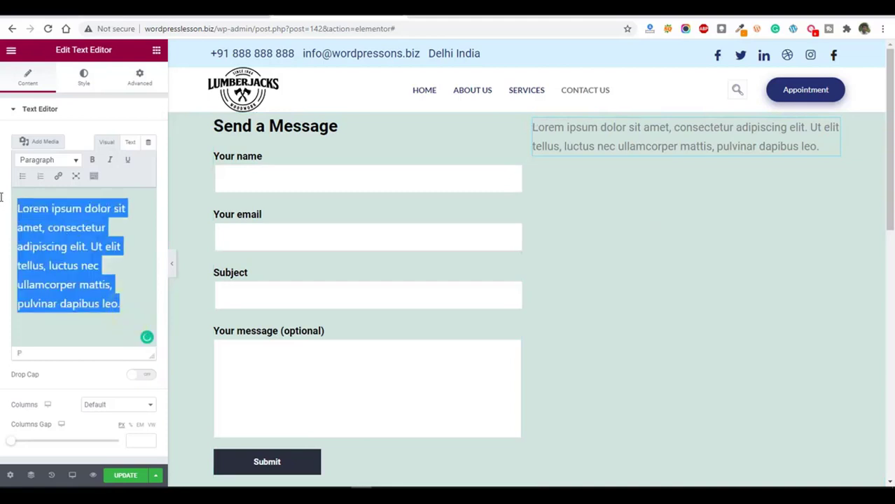
text(O)
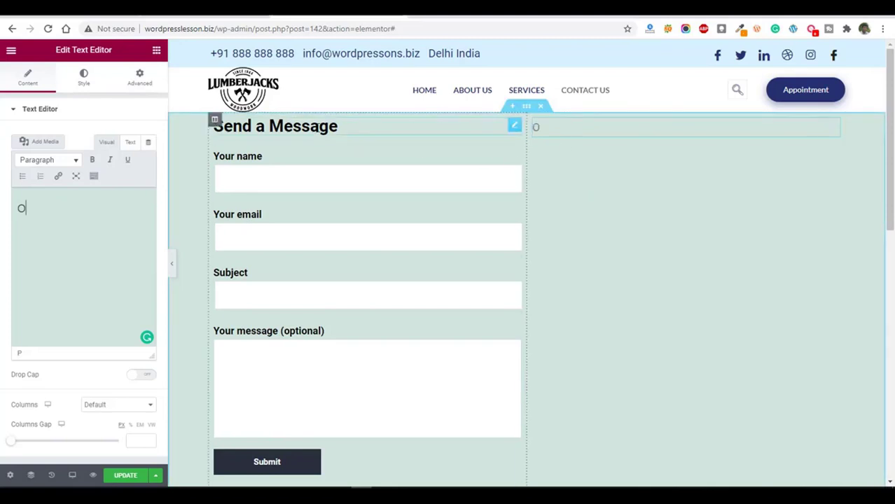
Duplicate the form column, move the copied heading above the second column's text and remove the duplicate column.
right_click(217, 123)
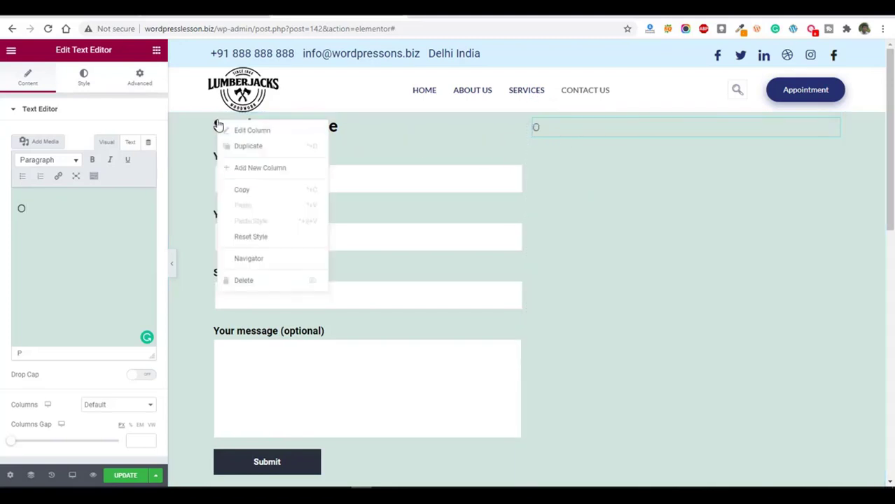
click(253, 149)
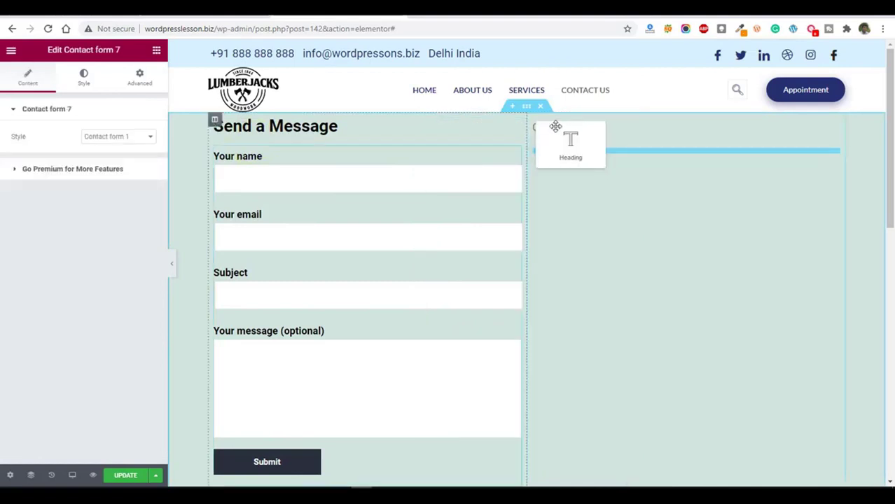
drag(554, 127, 563, 119)
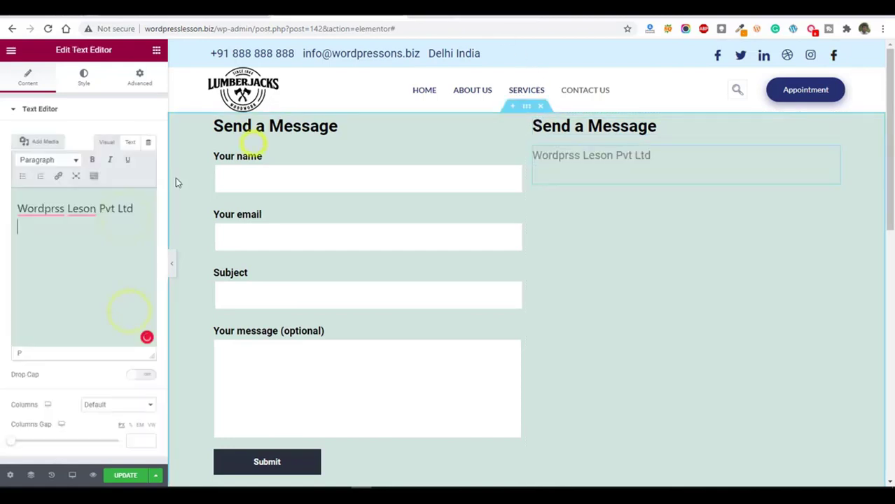
Fill the Text Editor widget with "Wordprss Leson Pvt Ltd" and separate lines for the company's address, postal code, e-mail and phone number.
text(@123/558 Delhi India)
key(Return)
text(Pin 758458)
key(Return)
key(Return)
text(Phone)
key(Up)
click(22, 303)
key(Return)
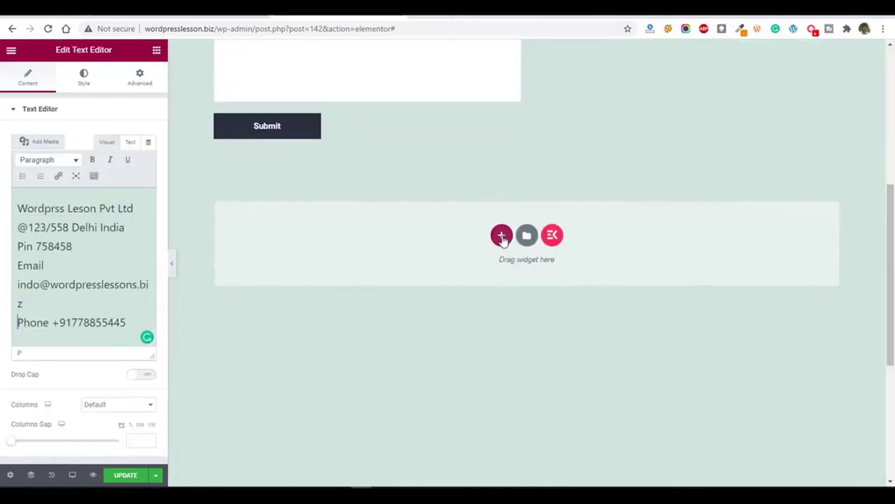
Add a single-column section below the contact form and place a Google Maps widget in it.
click(500, 236)
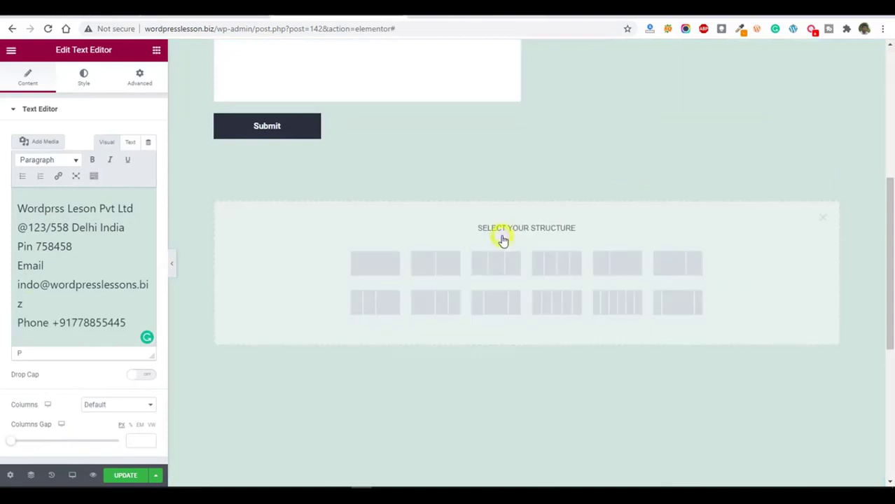
click(391, 266)
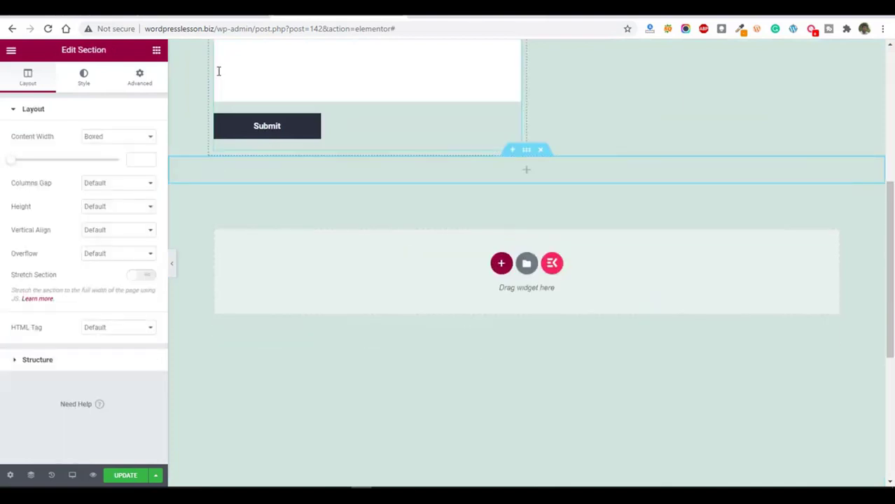
click(155, 50)
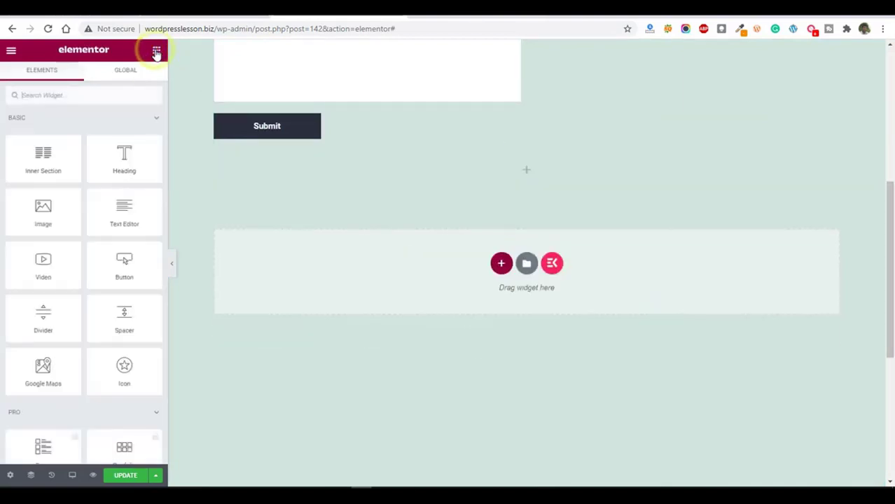
click(95, 92)
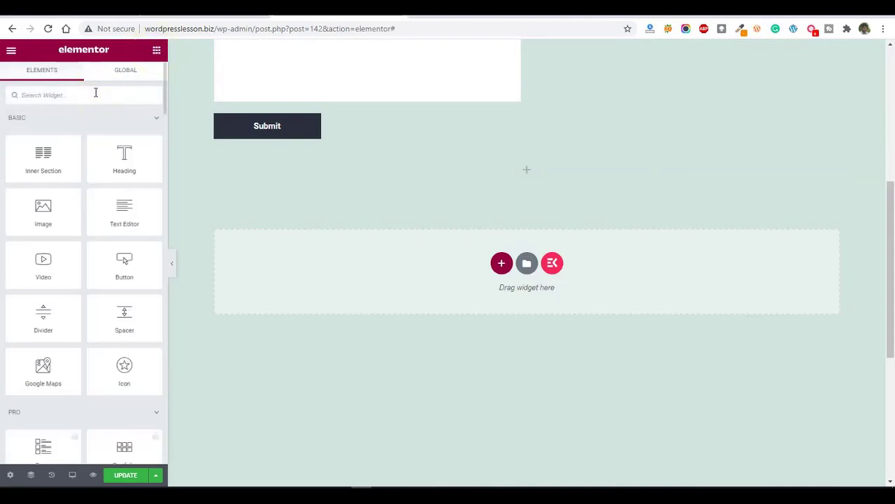
text(map)
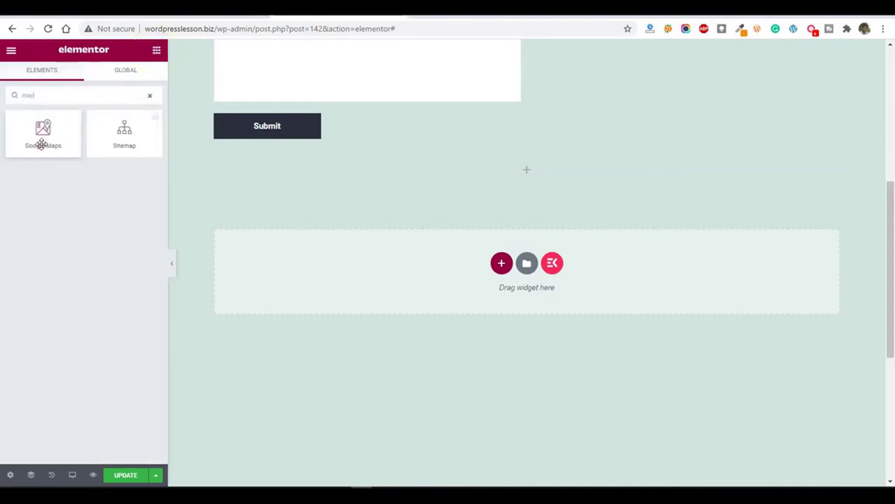
drag(39, 136, 529, 164)
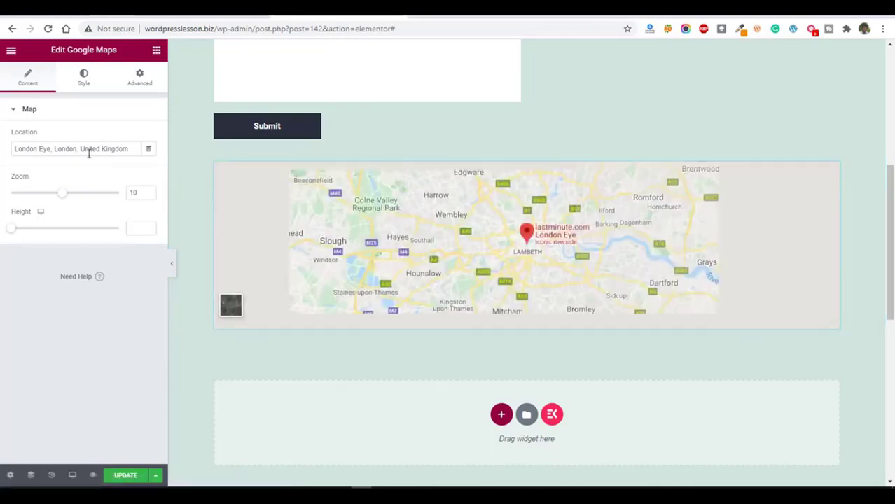
Update the Contact Us page and preview it in the browser.
click(133, 149)
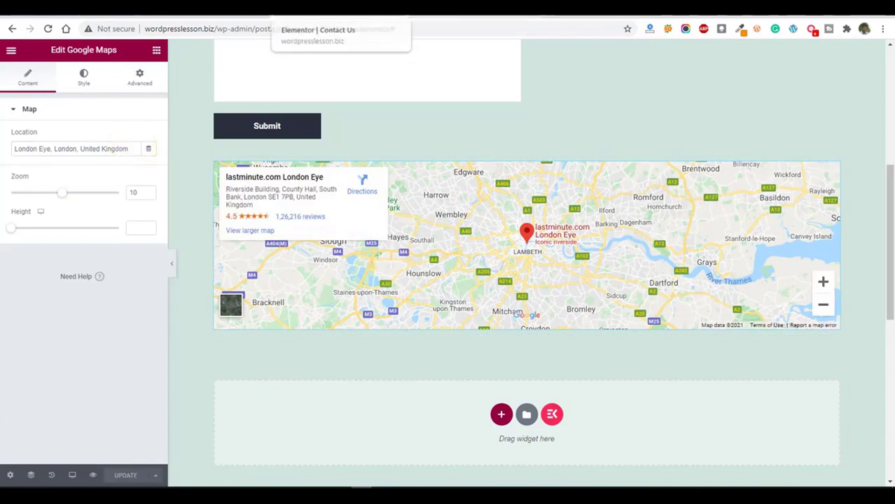
click(93, 473)
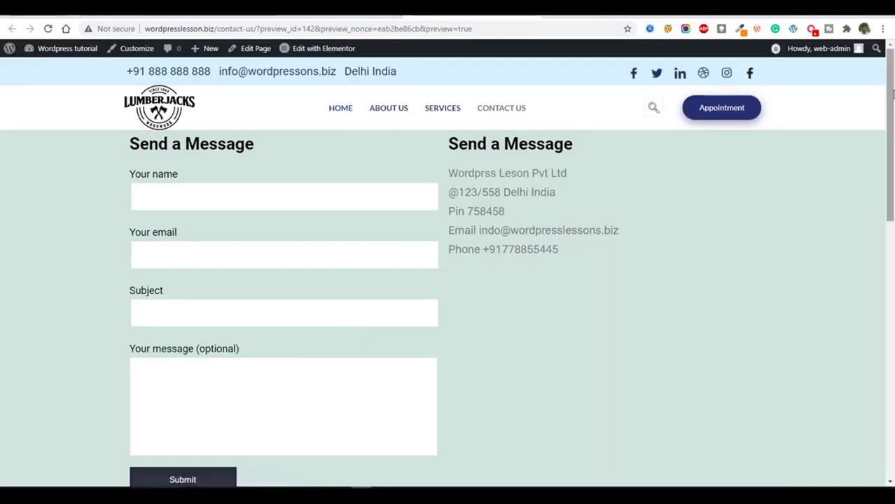
drag(891, 93, 891, 56)
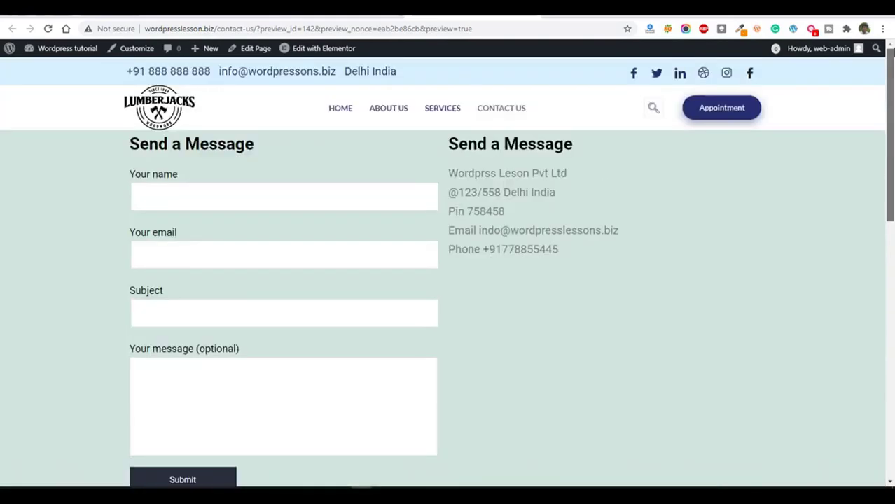